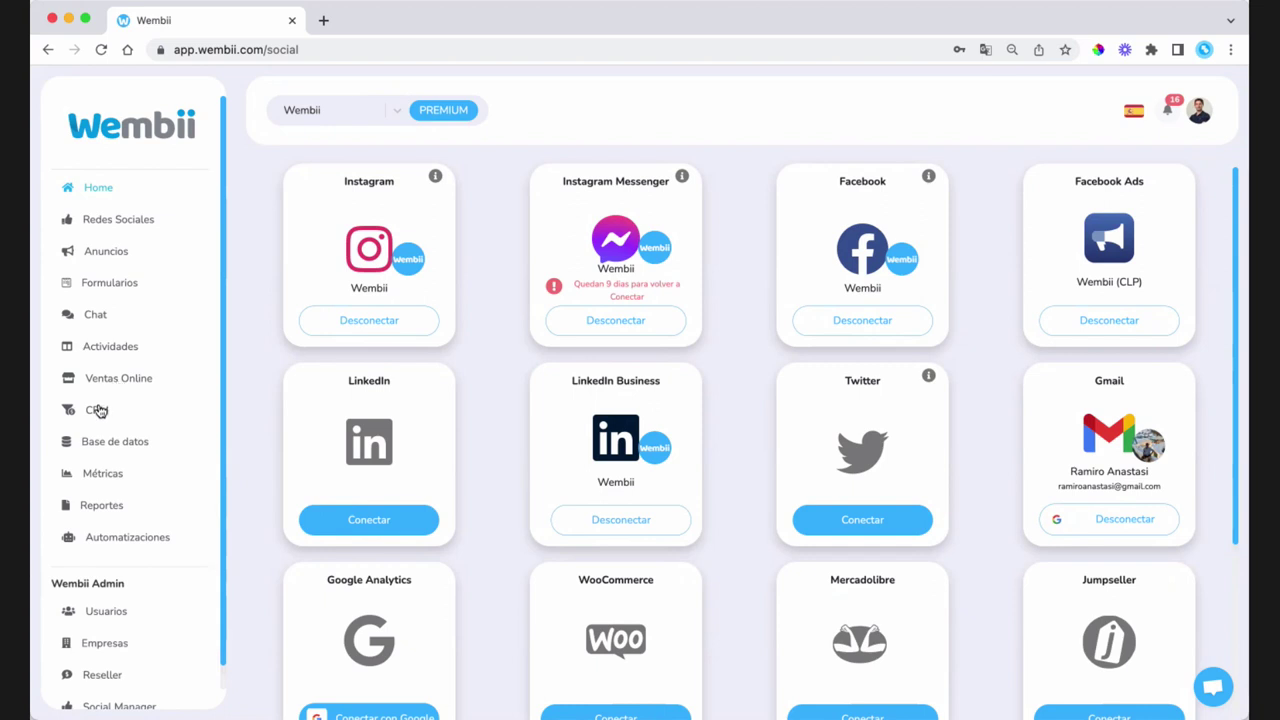
Step: Look through the options offered under the CRM, Base de datos and Métricas sections
left_click(100, 410)
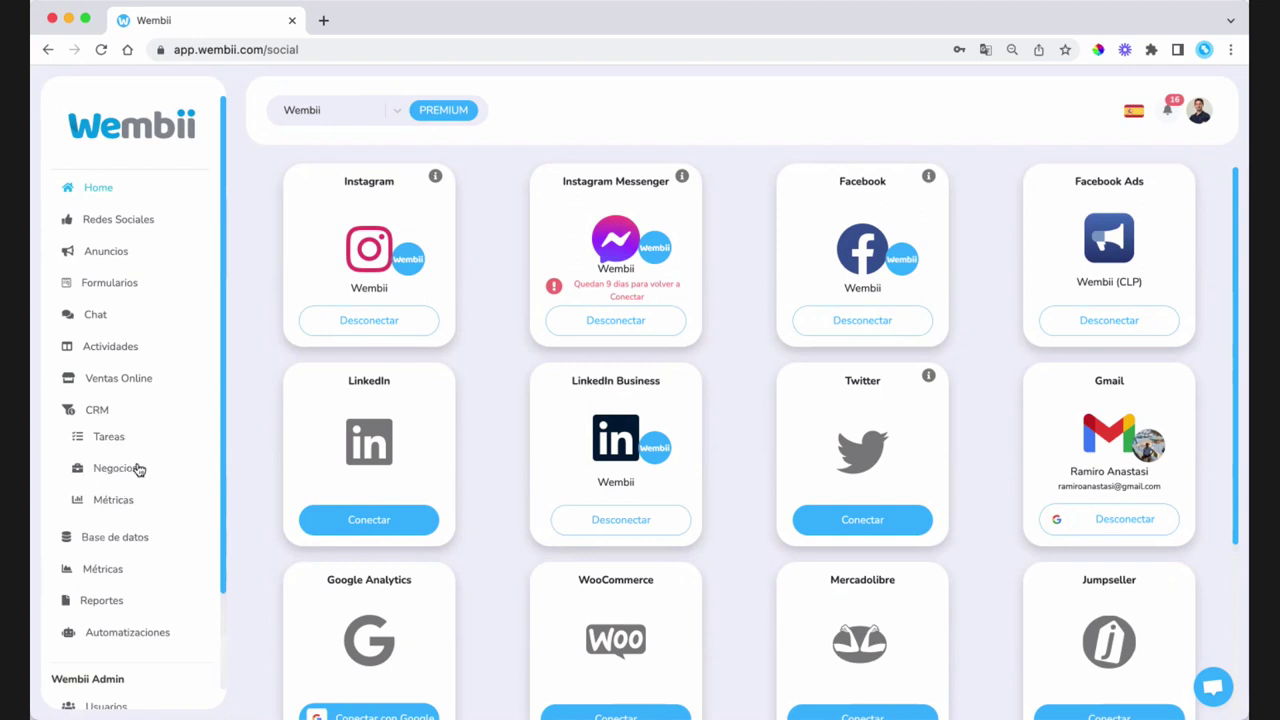
left_click(98, 411)
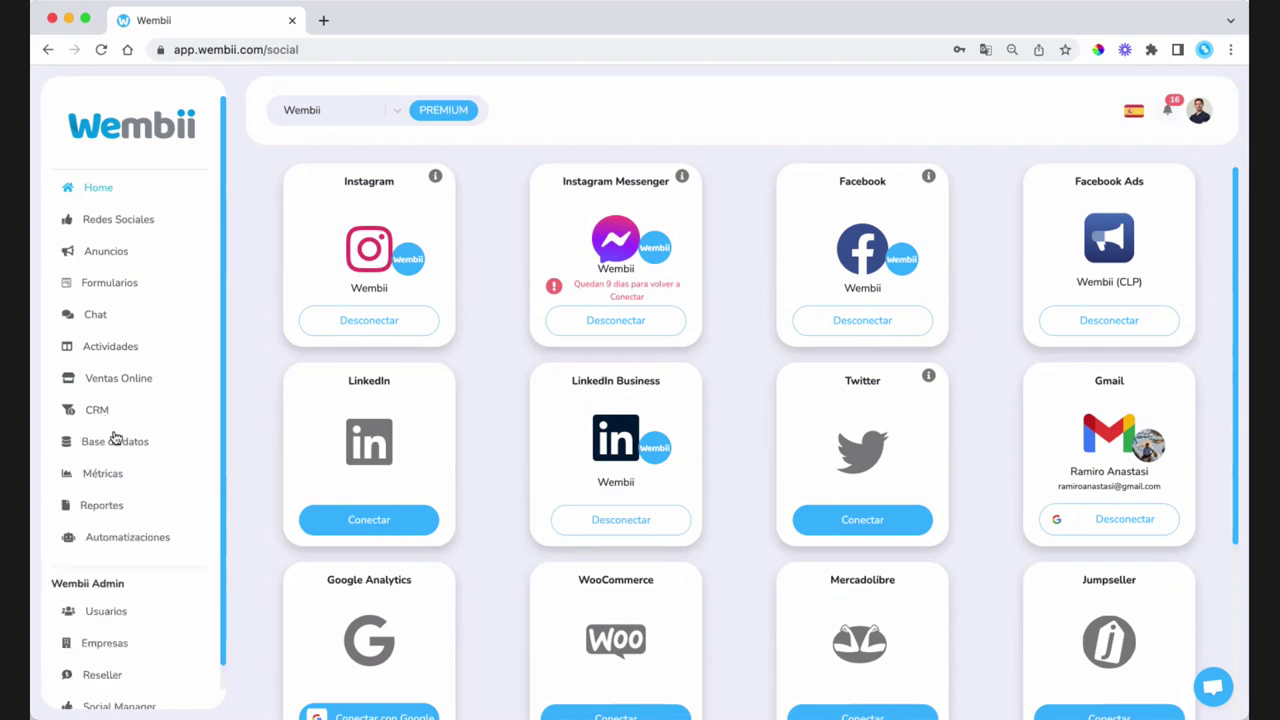
left_click(118, 446)
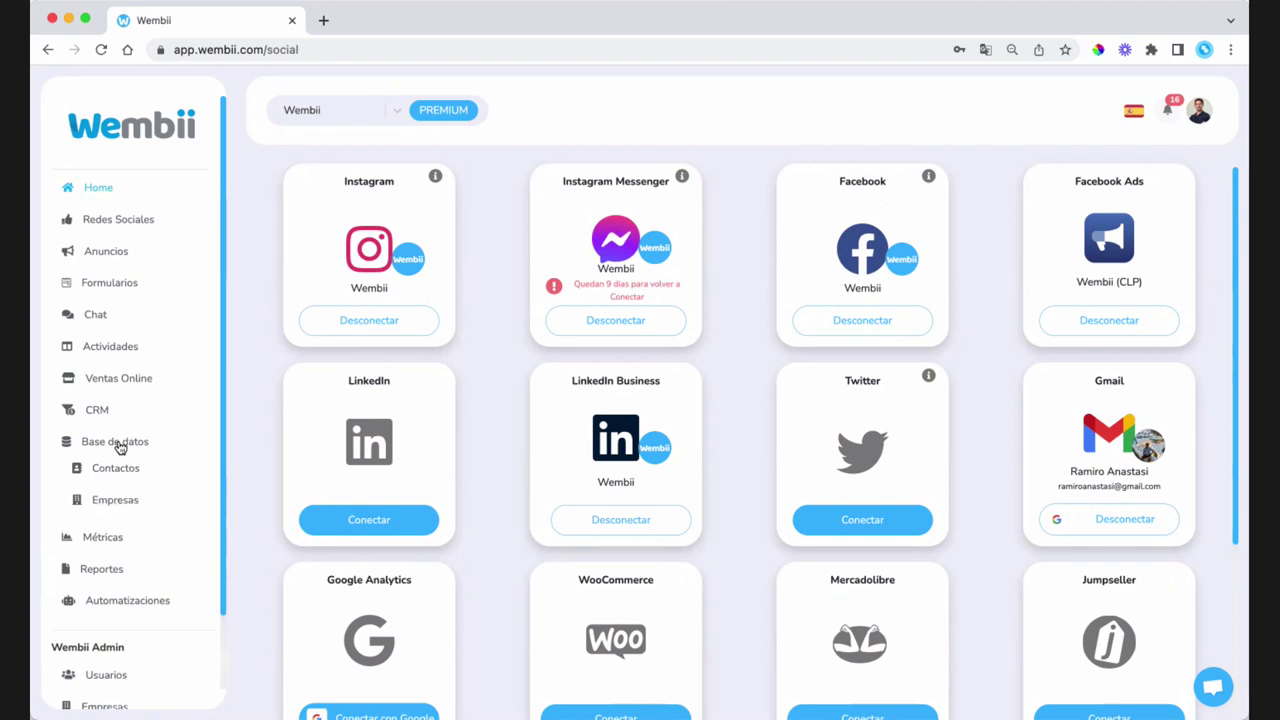
left_click(118, 446)
left_click(121, 477)
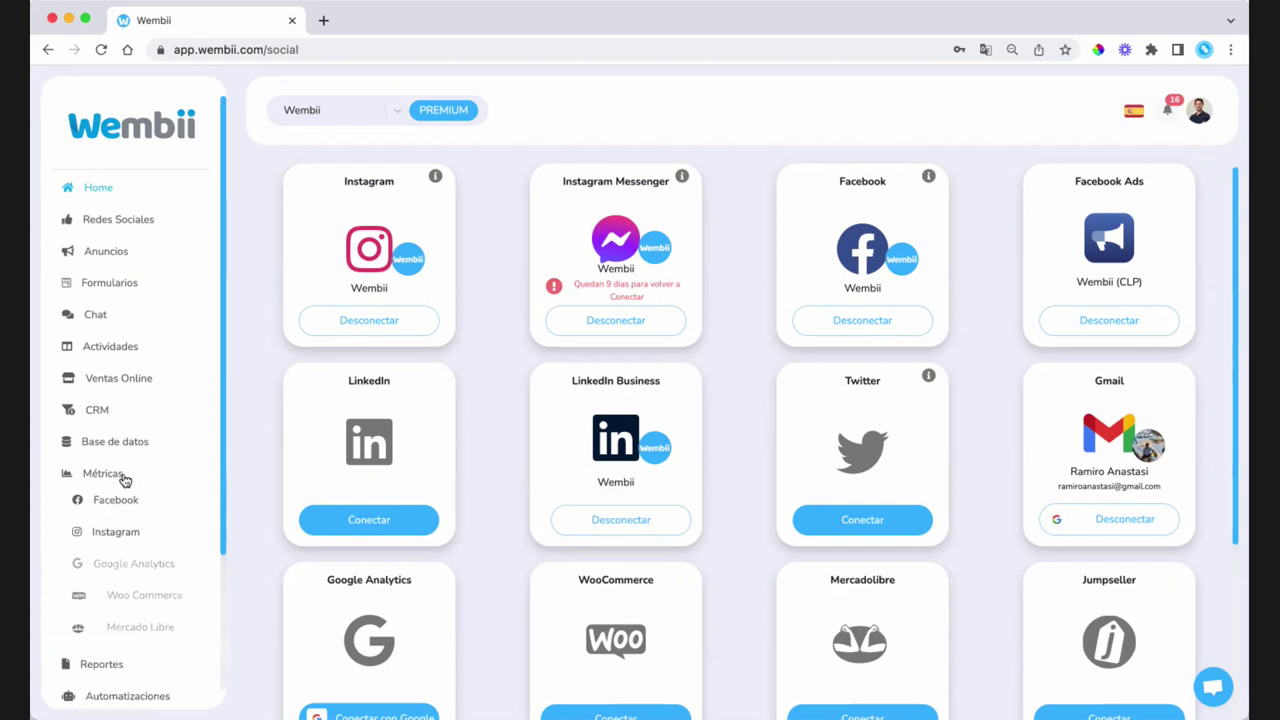
left_click(118, 475)
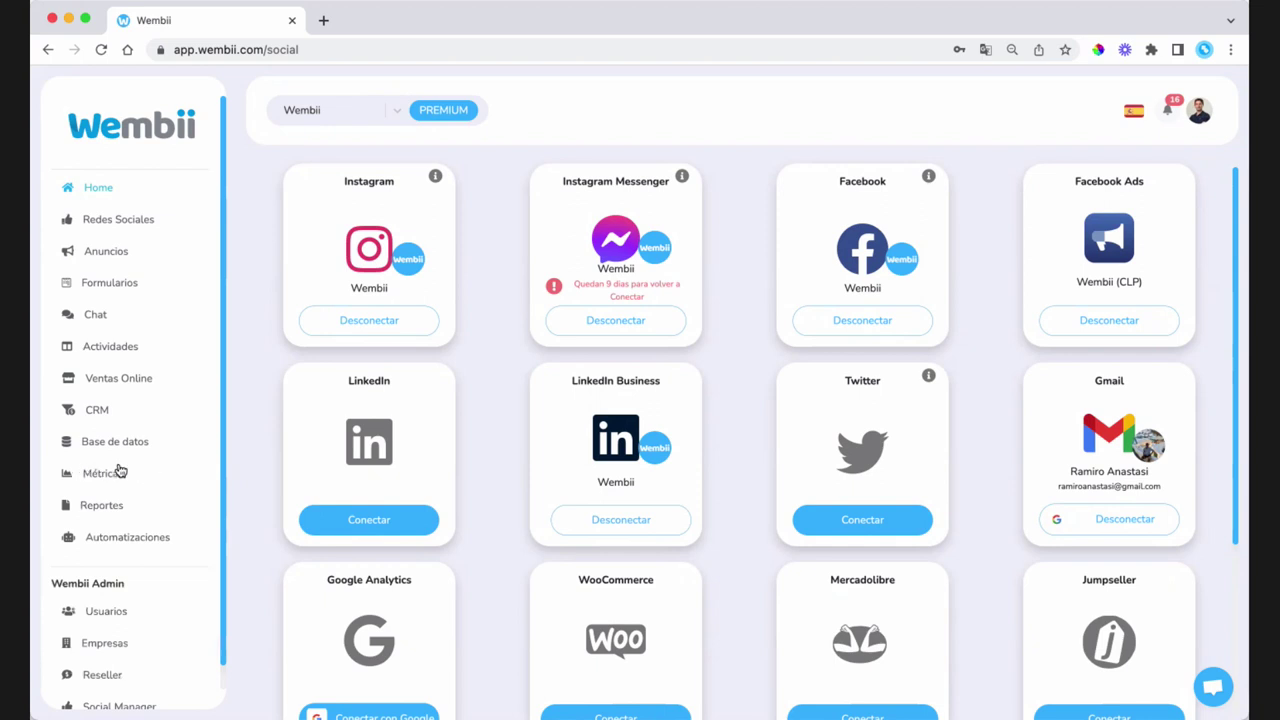
left_click(106, 473)
left_click(112, 476)
Step: View the Reportes page and the list on the Automatizaciones page
left_click(104, 514)
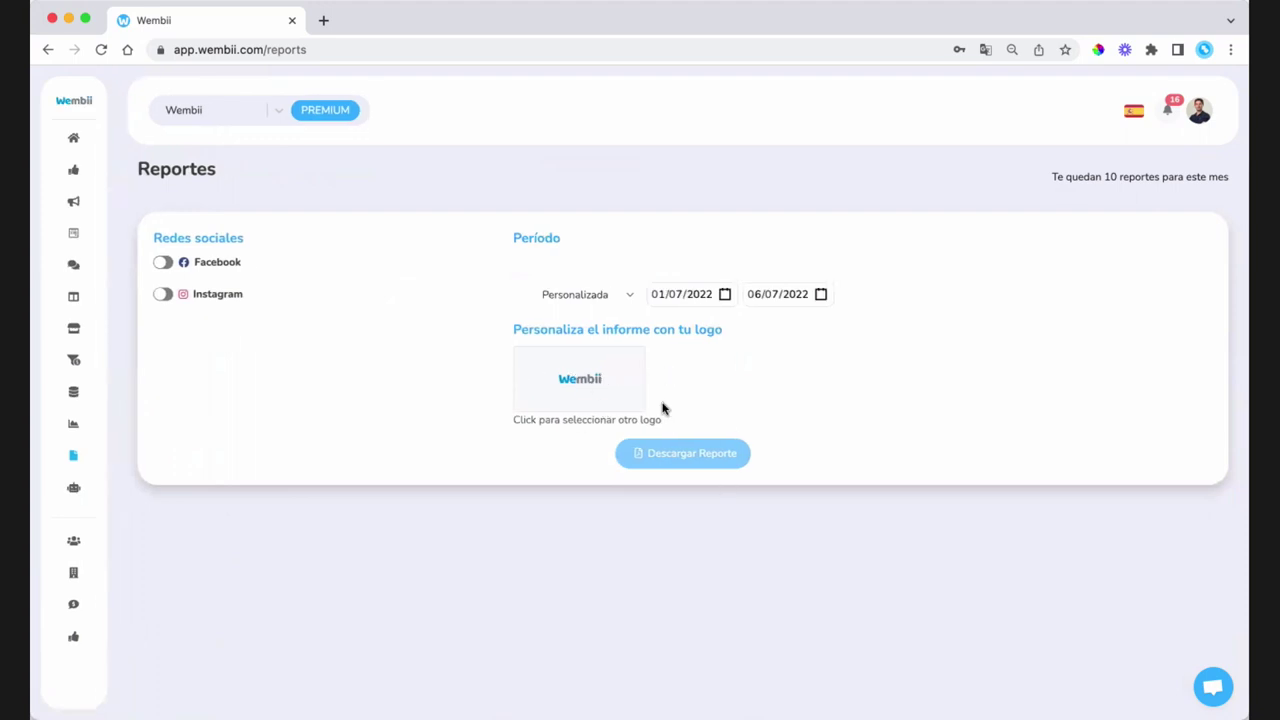
mouse_move(86, 572)
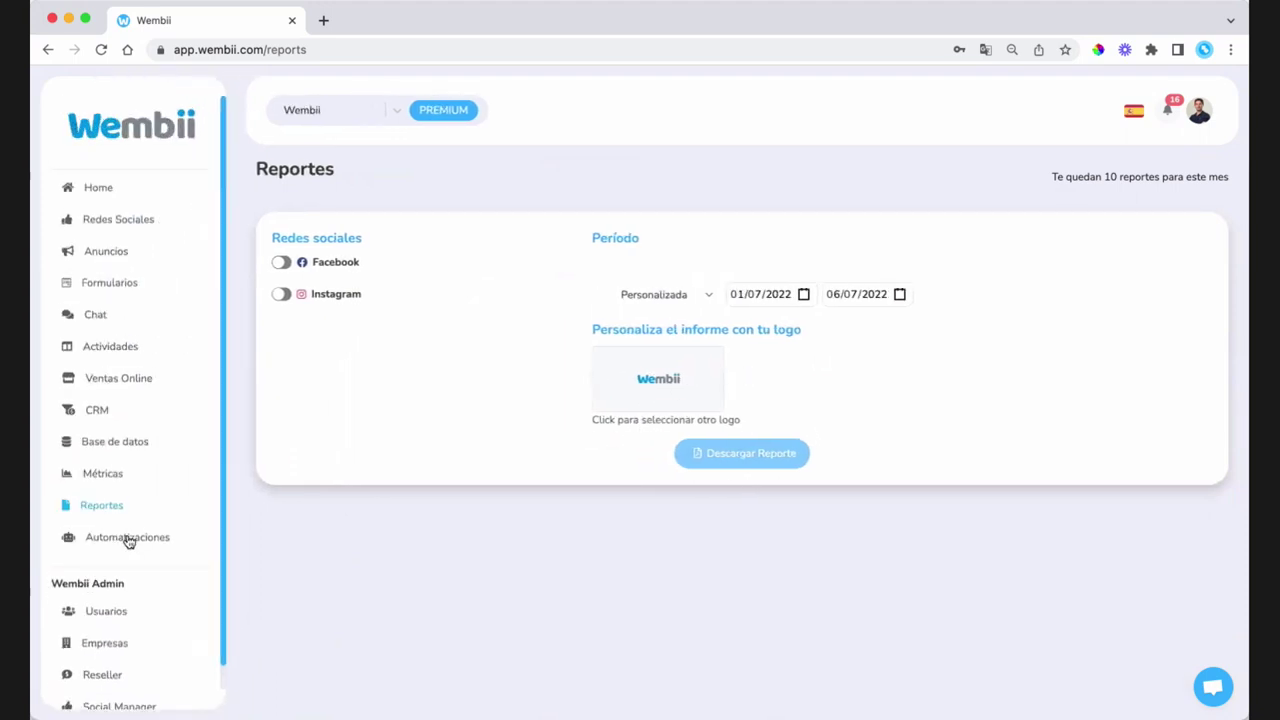
left_click(127, 538)
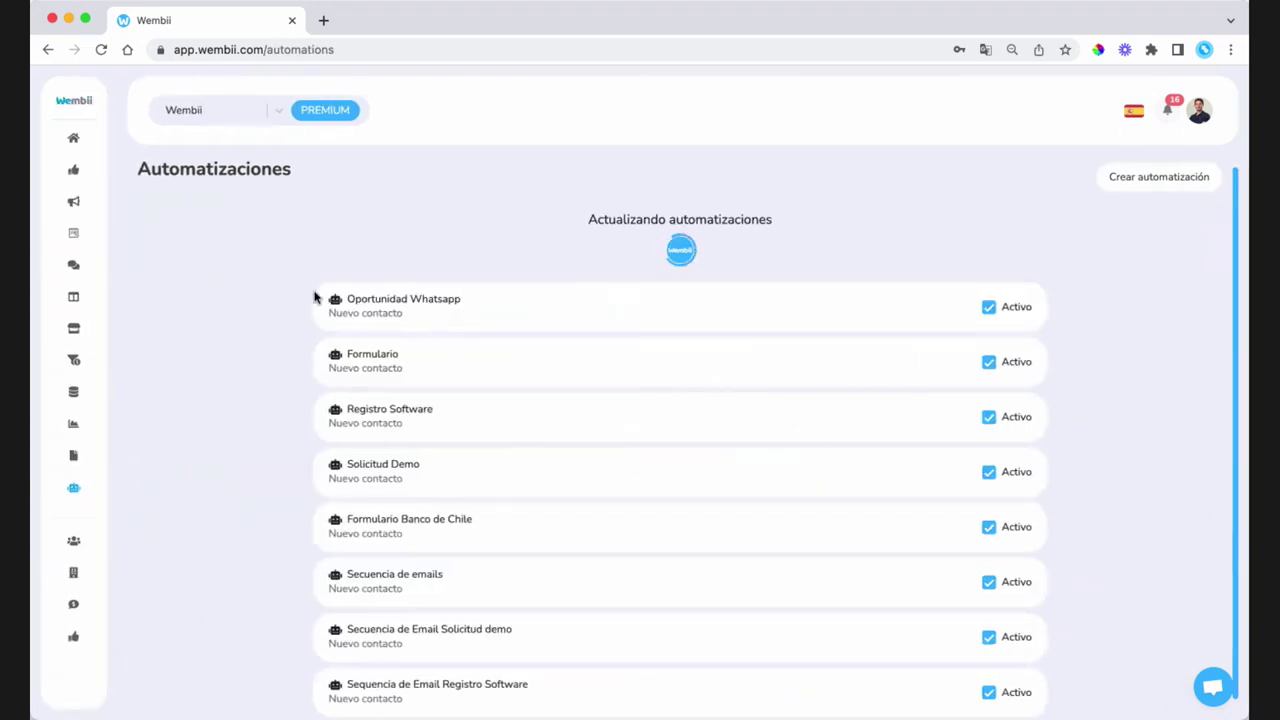
mouse_move(86, 226)
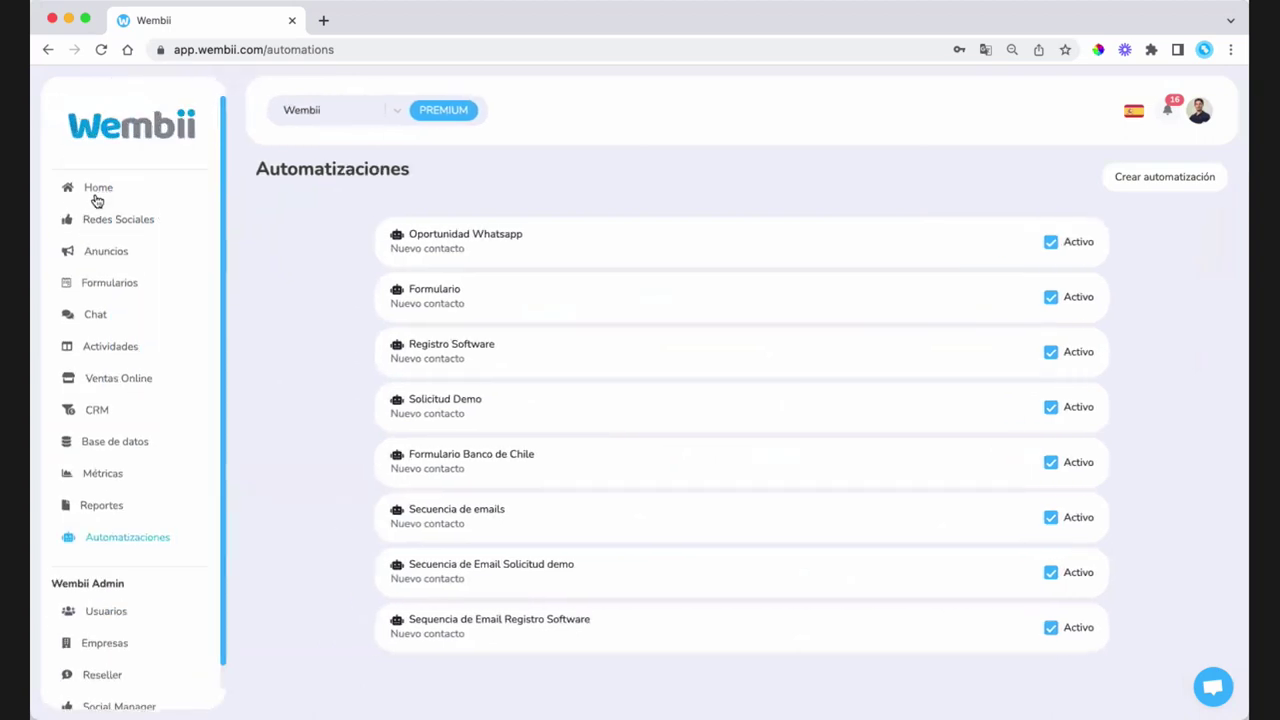
Step: Open the Postear page under Redes Sociales and select Facebook, Instagram and LinkedIn as the post's networks
left_click(106, 219)
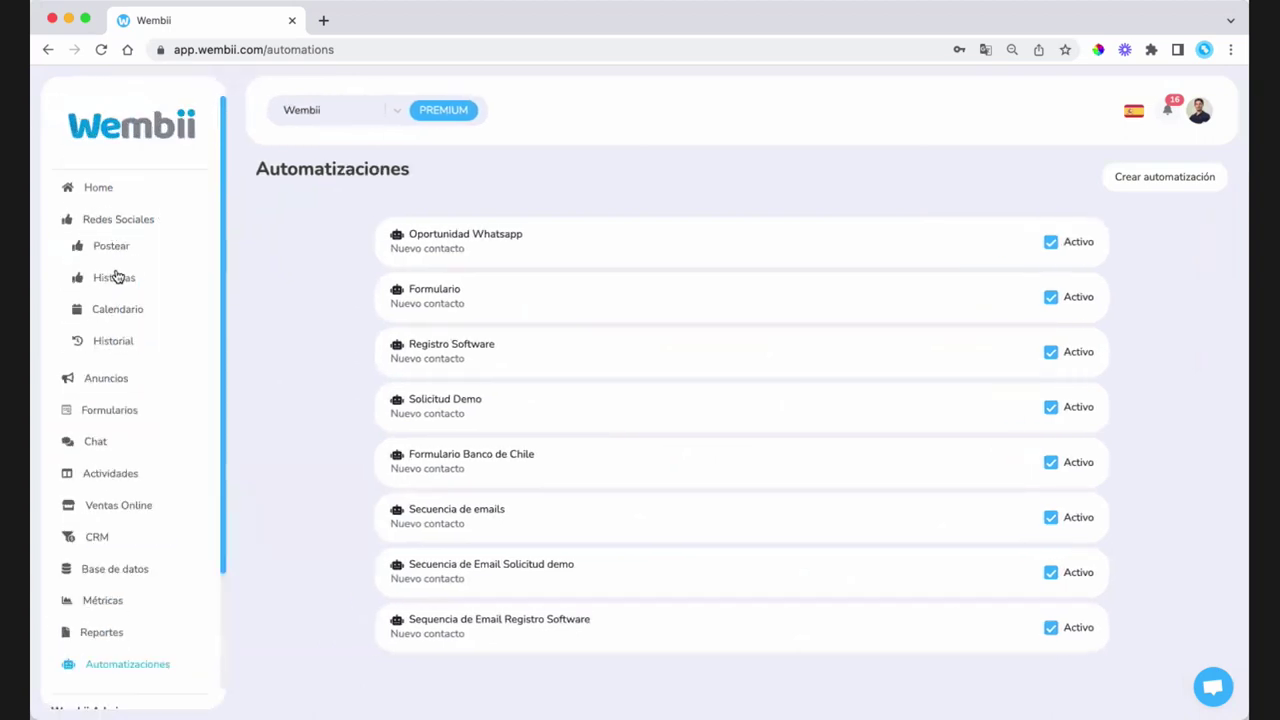
left_click(114, 250)
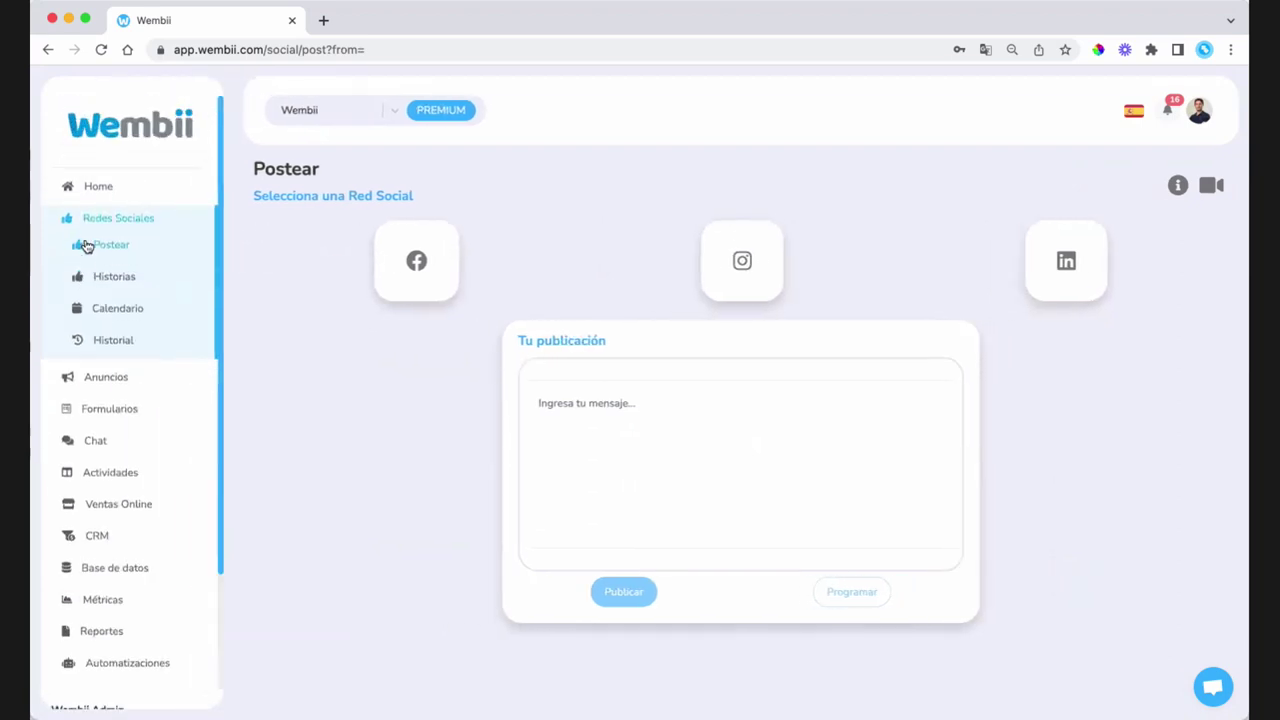
left_click(328, 278)
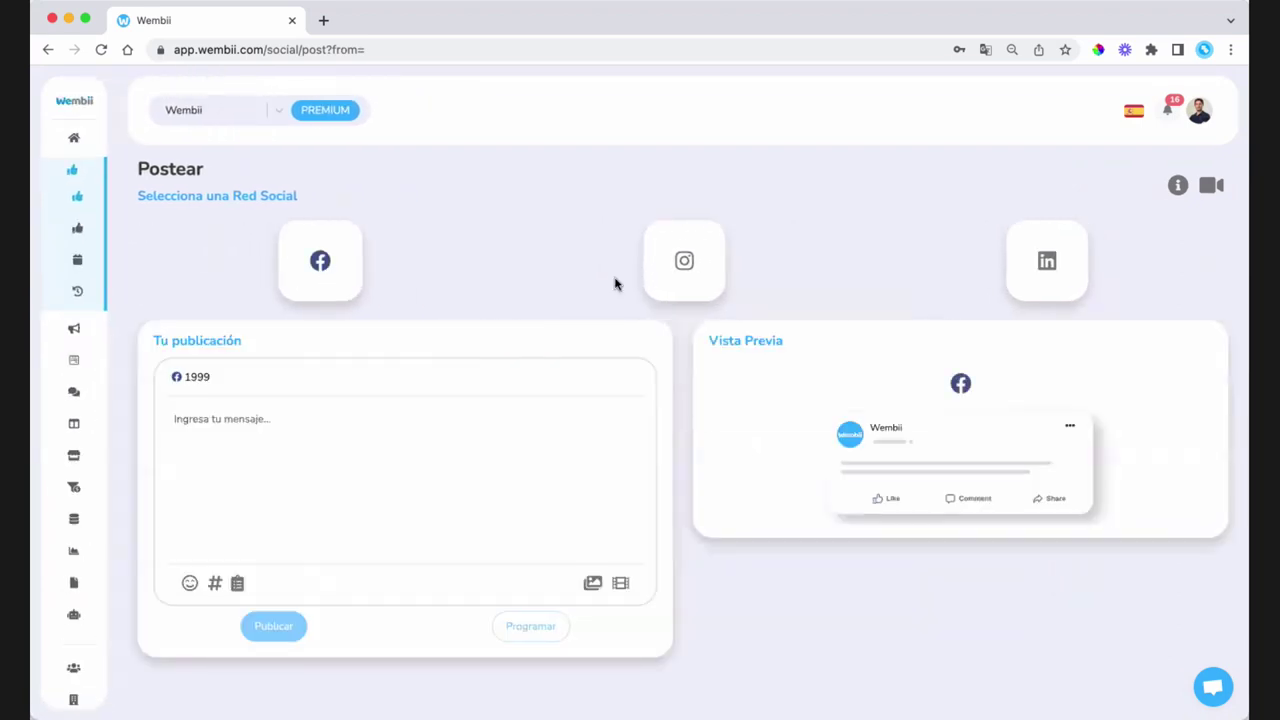
left_click(672, 287)
left_click(1040, 264)
left_click(404, 491)
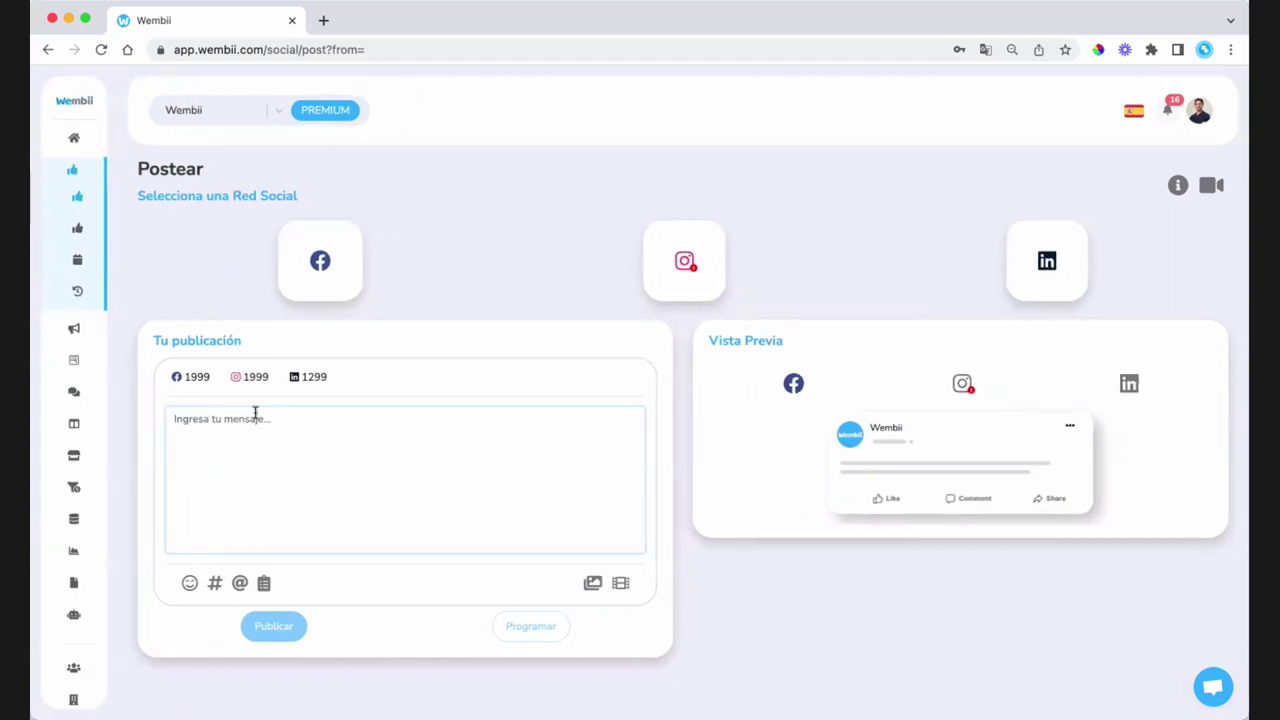
left_click_drag(194, 389, 366, 383)
left_click(320, 377)
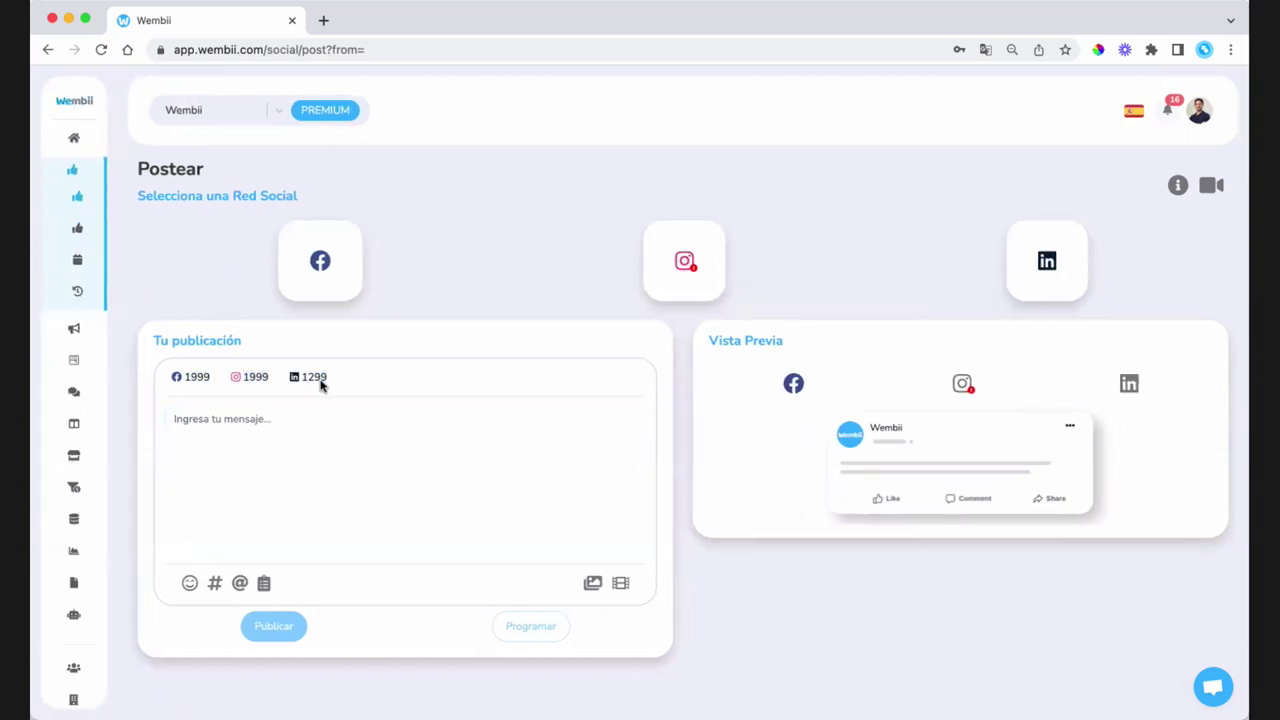
left_click(324, 479)
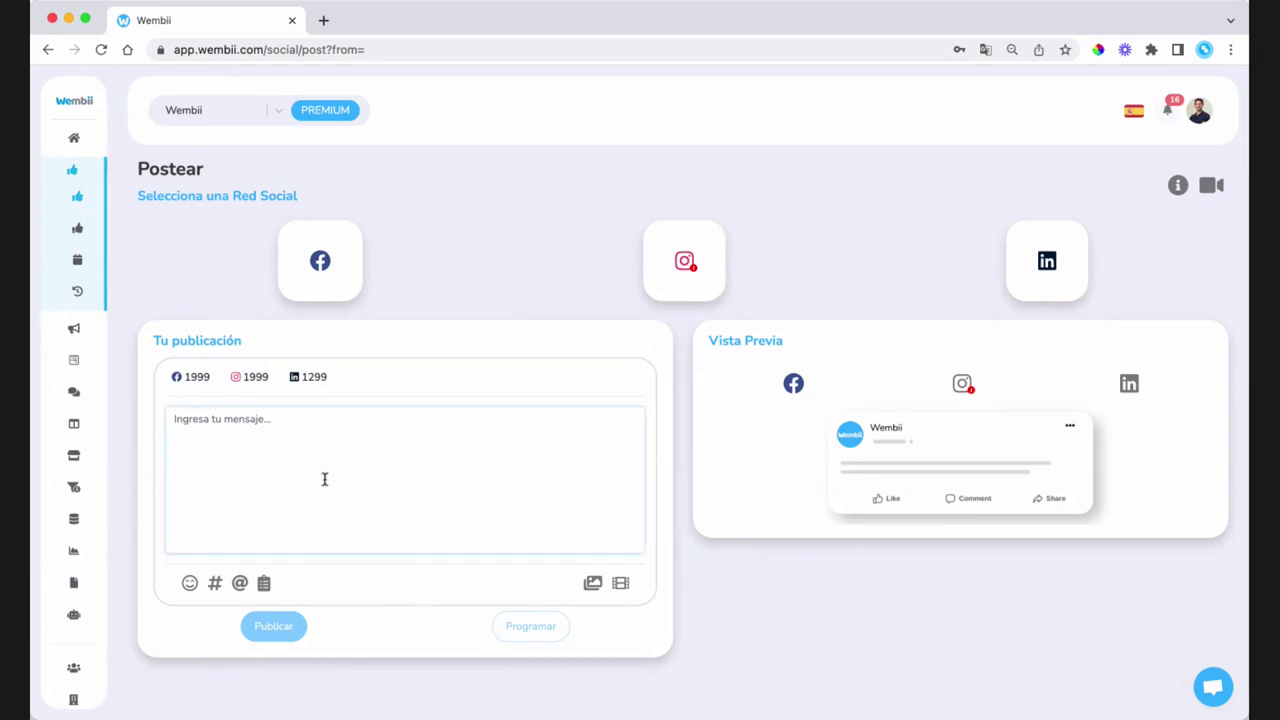
Step: Browse the post templates and insert the "Feliz fin de semana" template as the message
left_click(265, 585)
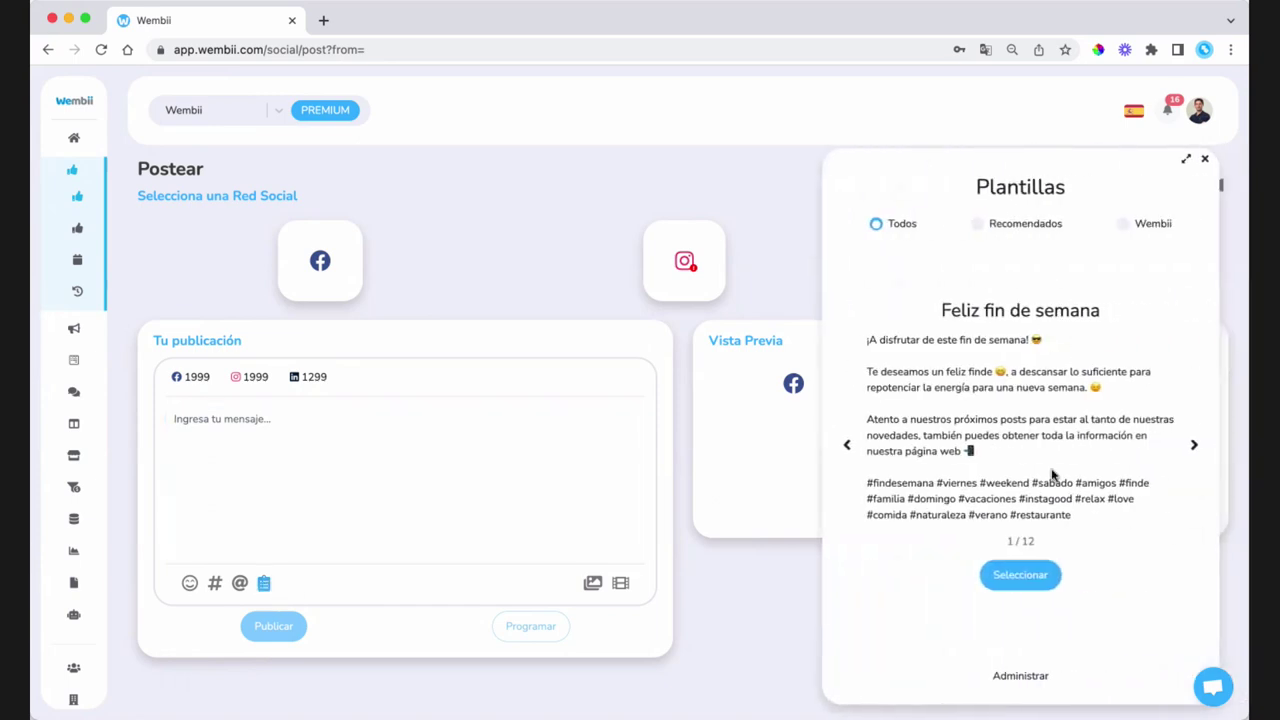
left_click(1195, 448)
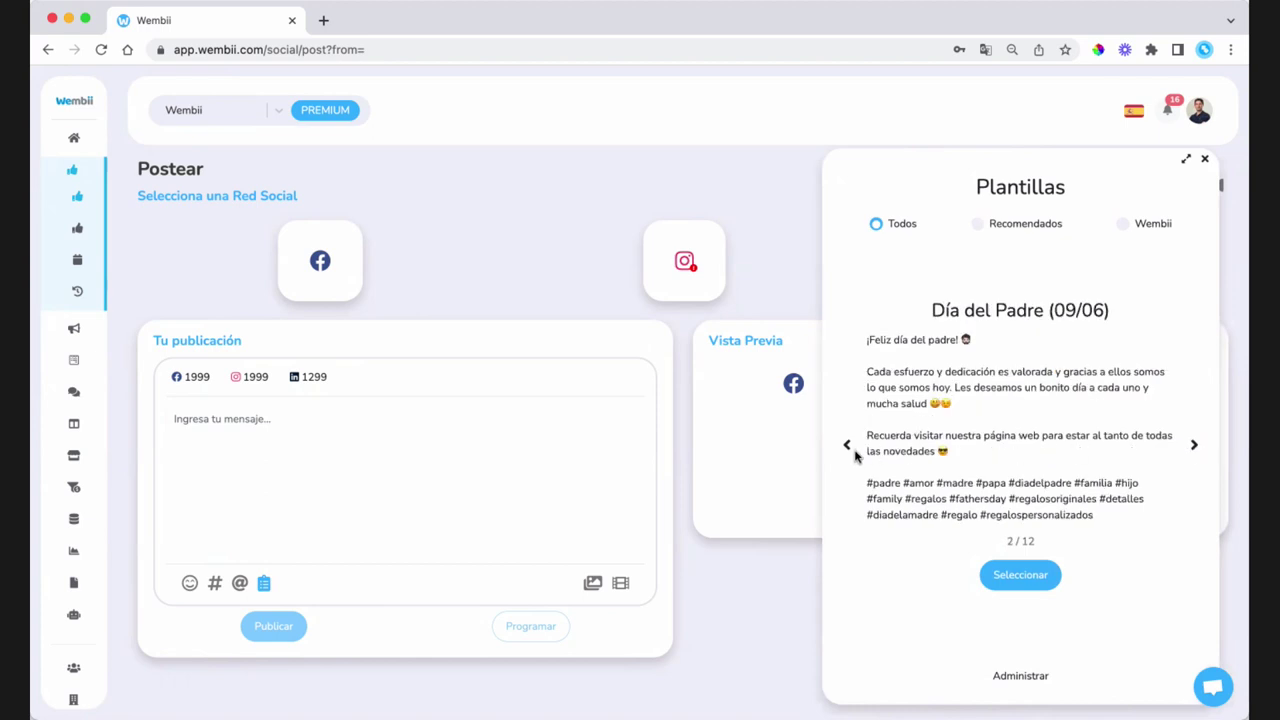
left_click(848, 448)
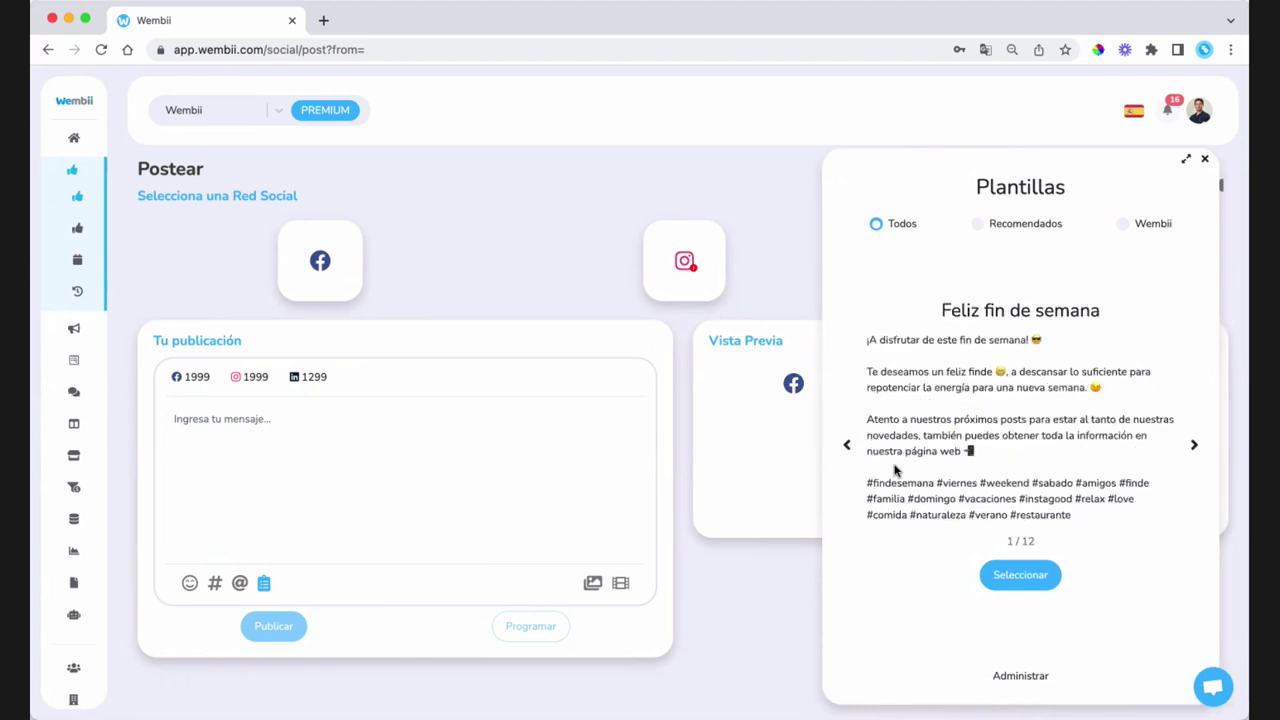
left_click(1018, 576)
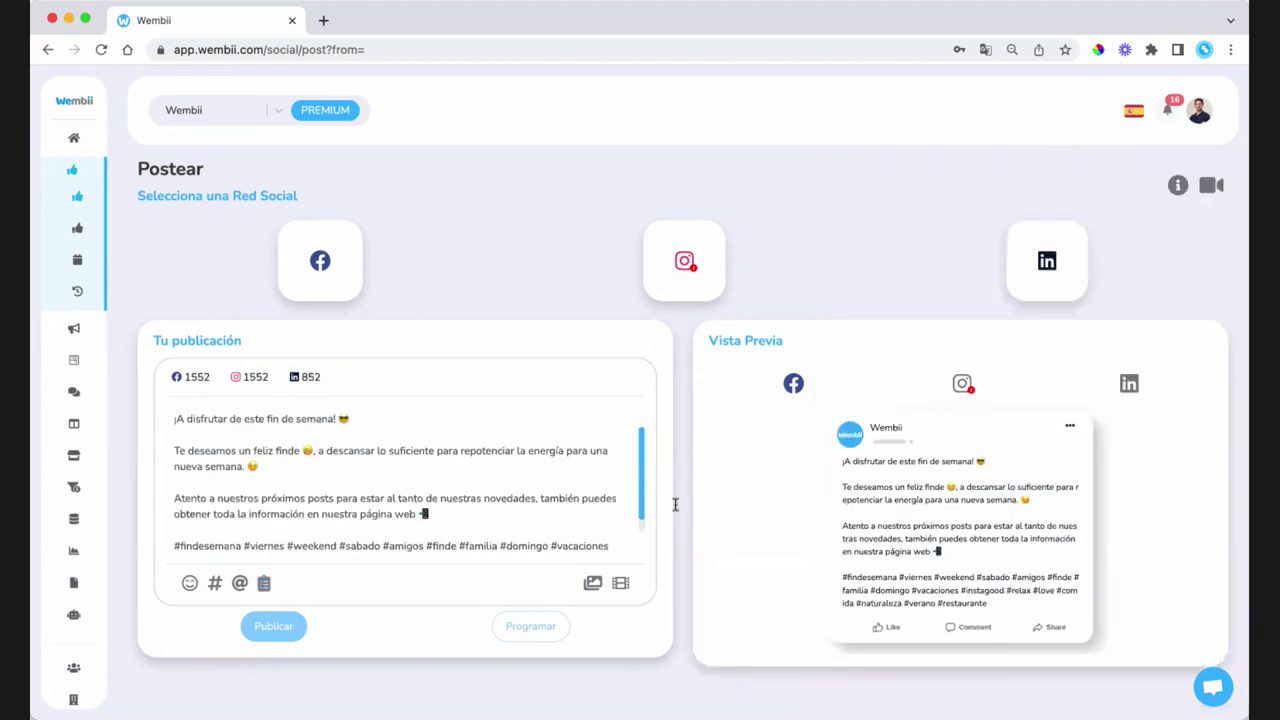
Step: Delete the hashtag lines at the end of the post message and undo that deletion
scroll(430, 528, "down", 1)
scroll(264, 450, "up", 1)
scroll(406, 489, "down", 1)
left_click_drag(472, 493, 500, 545)
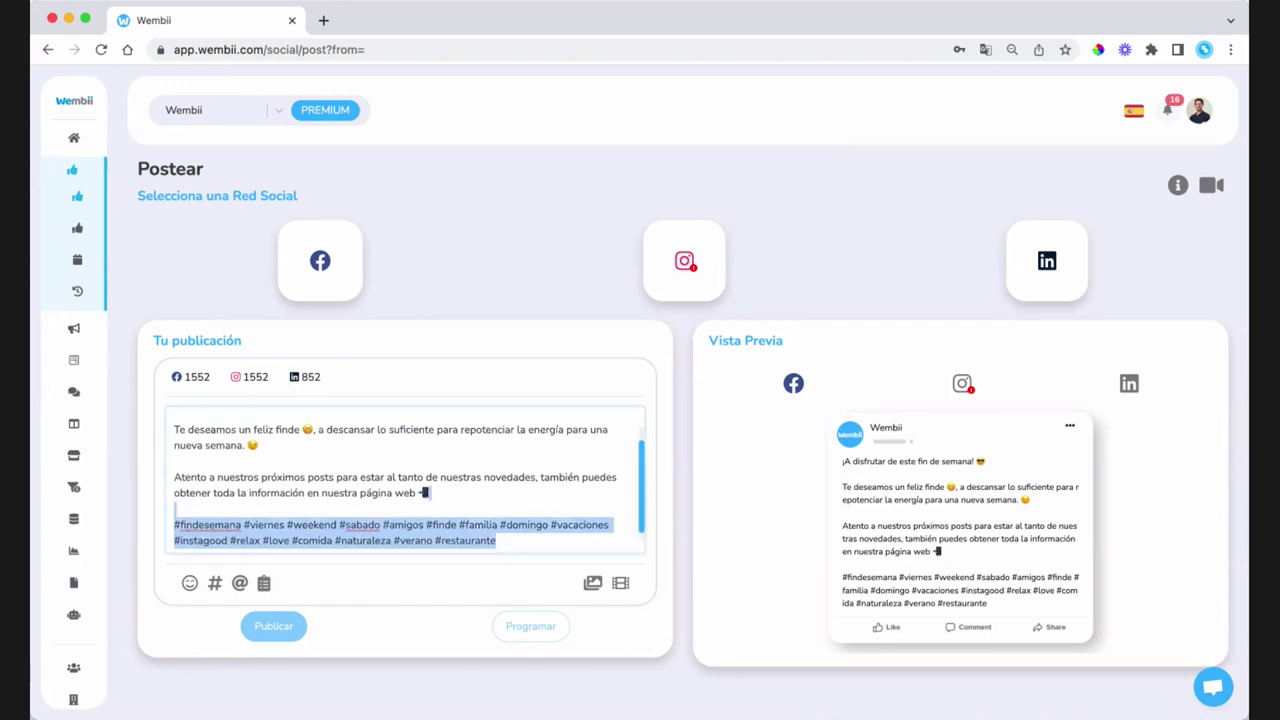
key("BackSpace")
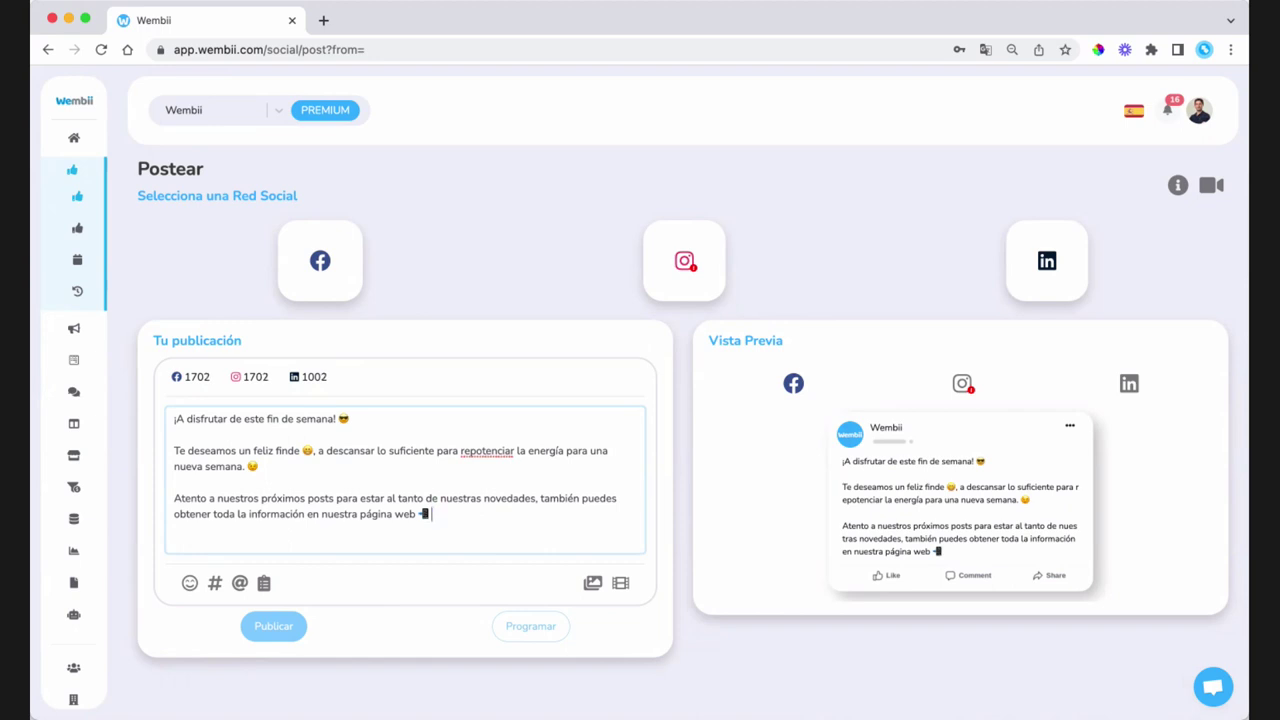
key("super+z")
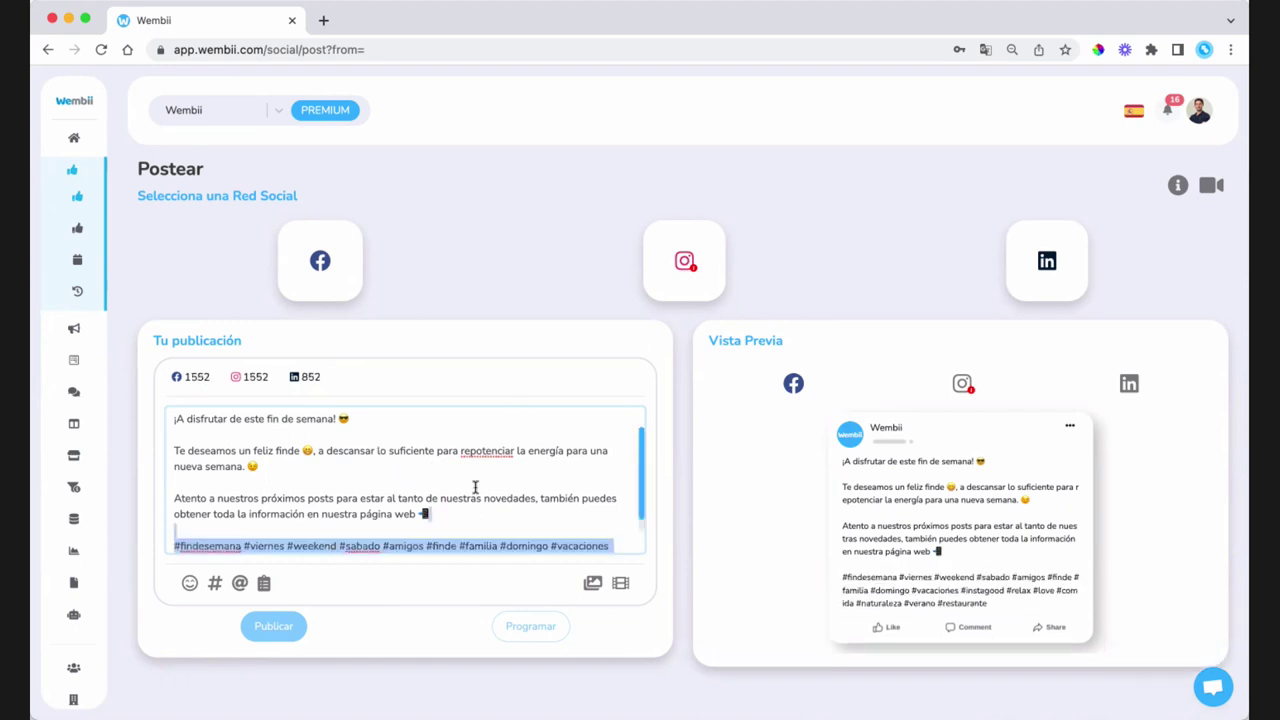
scroll(424, 516, "down", 1)
left_click(570, 481)
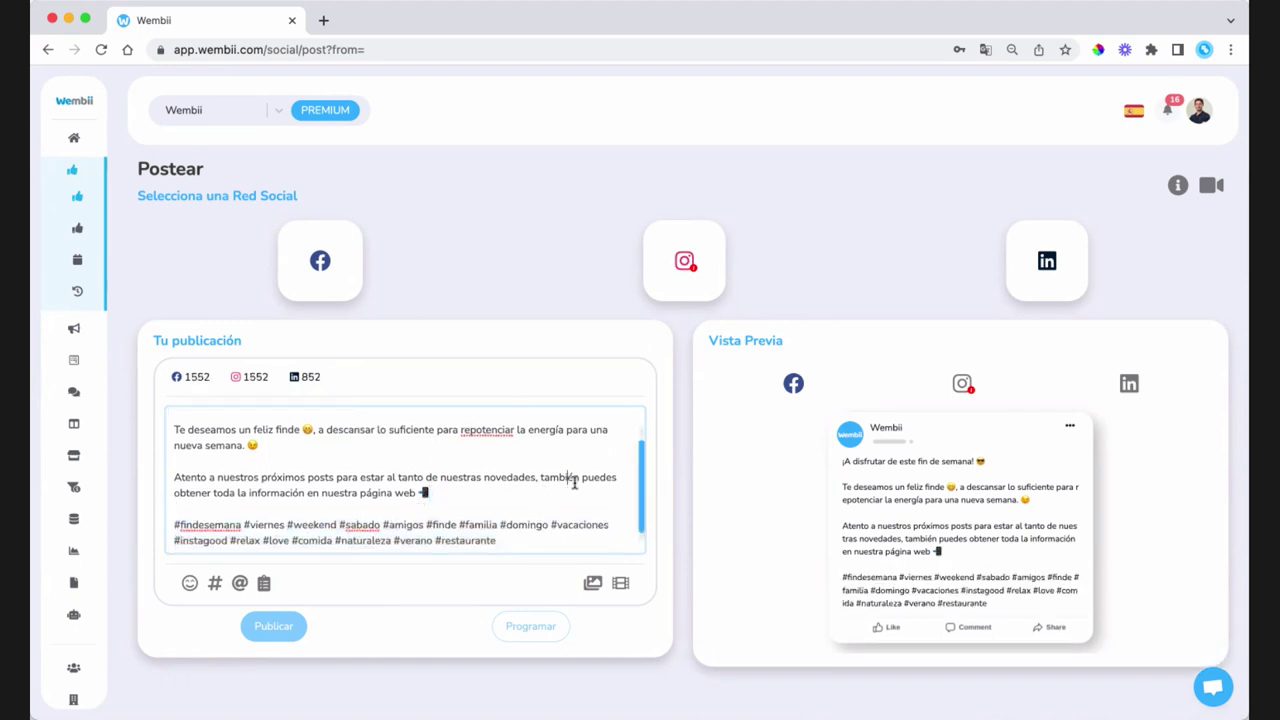
scroll(636, 465, "up", 1)
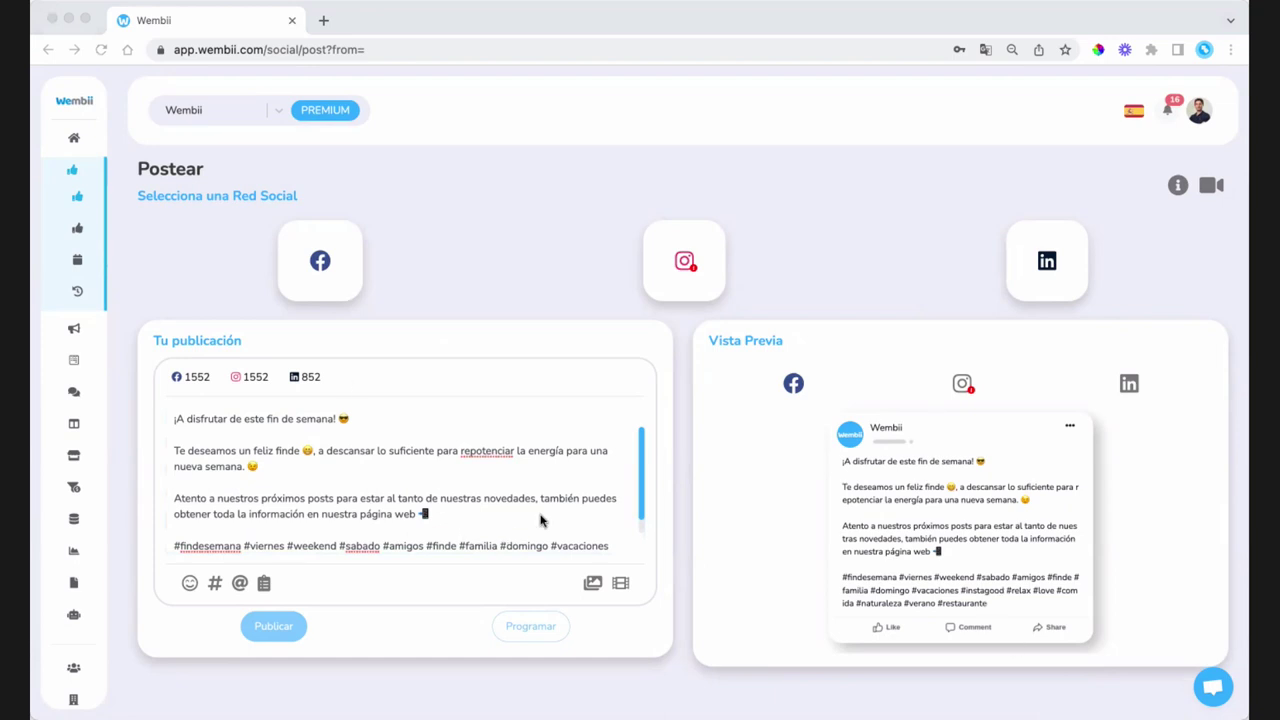
left_click(458, 510)
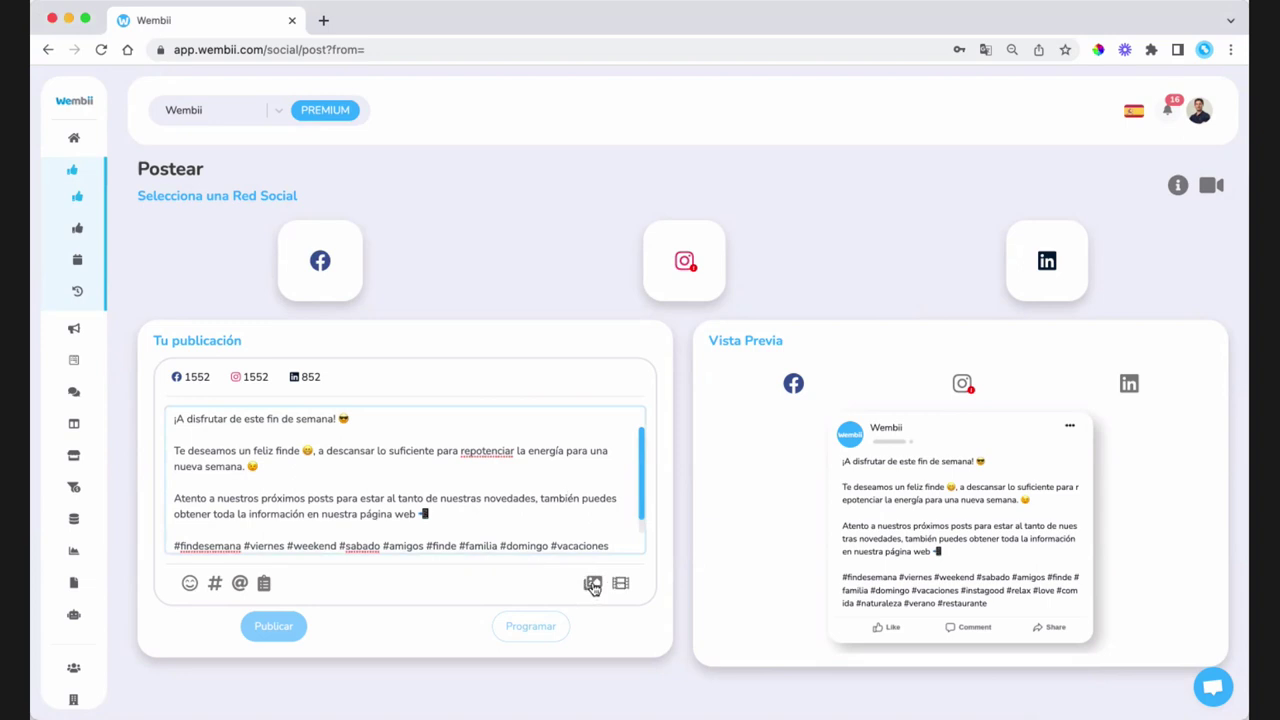
Step: Start a Canva design for the post's image and apply the recently used "Viernes" template
left_click(597, 589)
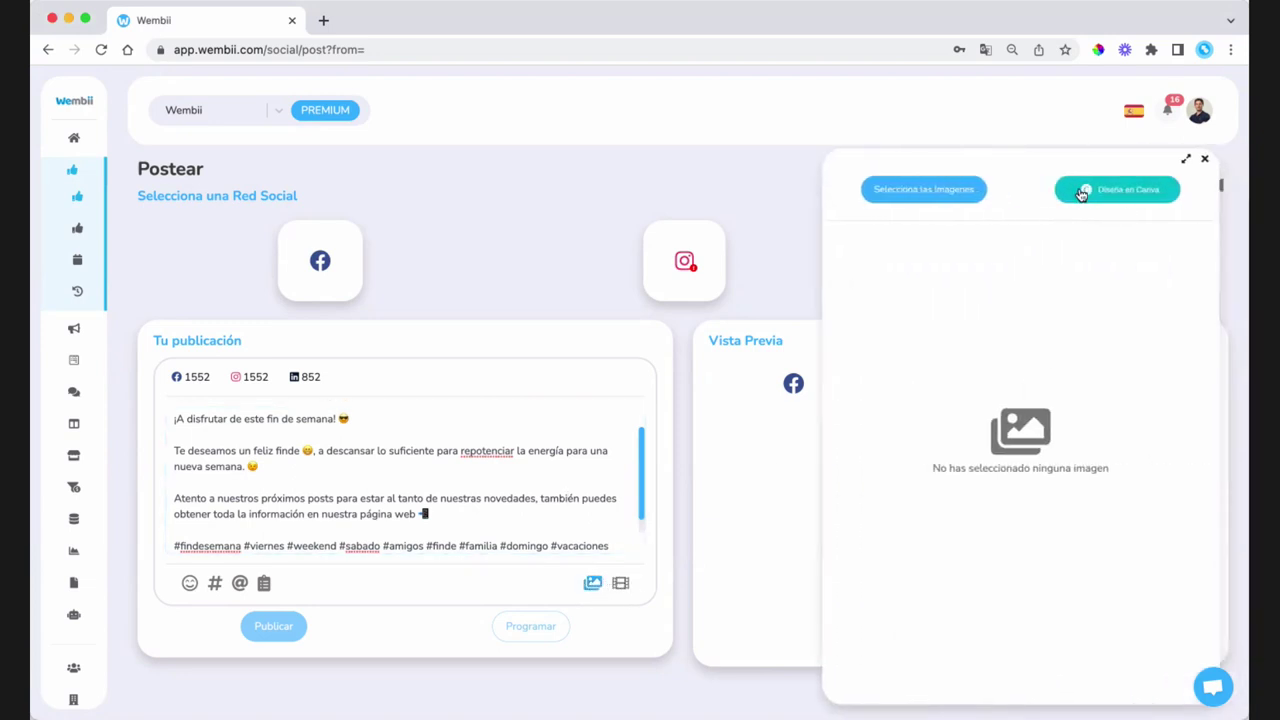
left_click(1113, 193)
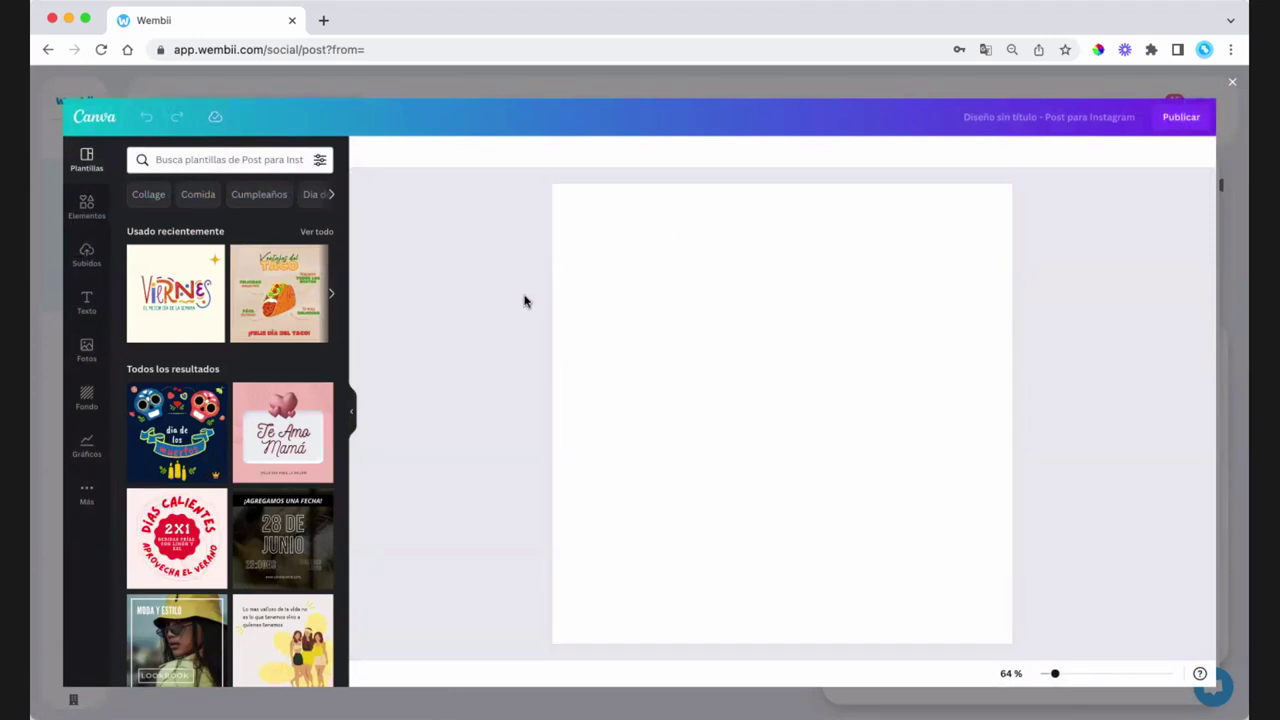
left_click(200, 300)
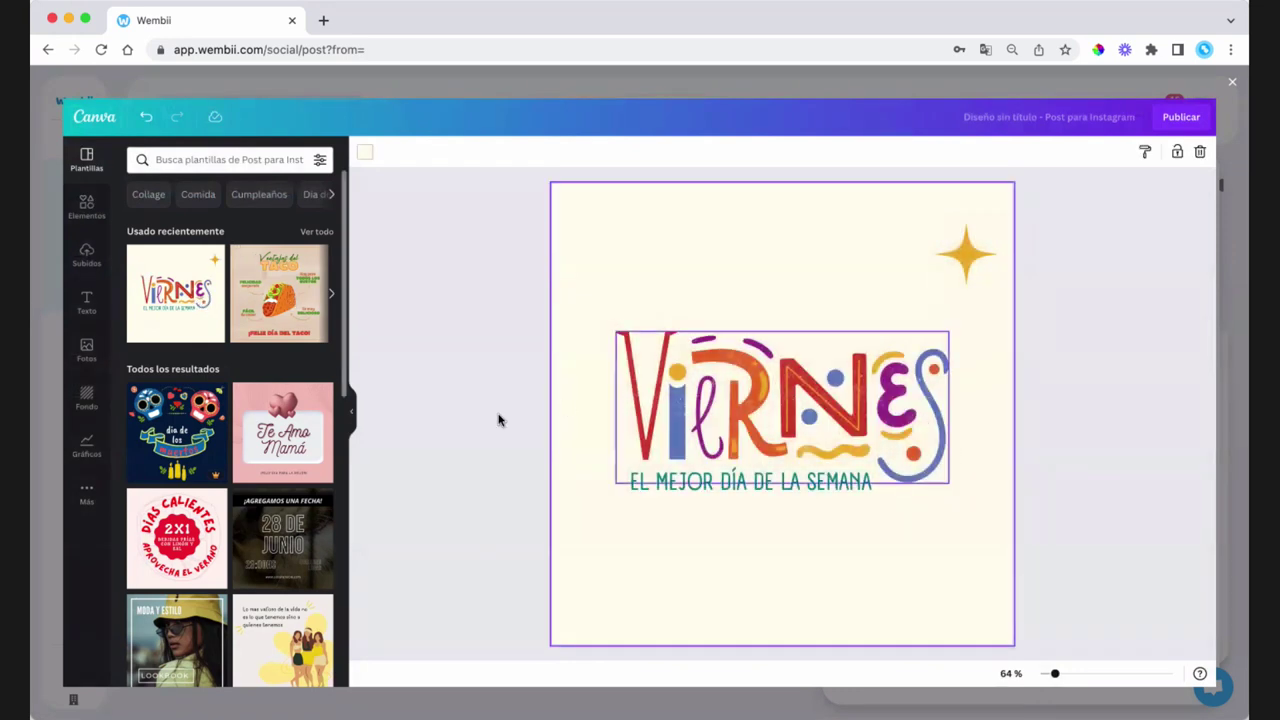
Step: Replace the subtitle under the "Viernes" lettering with "CON WEMBII ES MEJOR"
left_click(700, 491)
left_click(700, 491)
left_click(748, 482)
triple_click(748, 481)
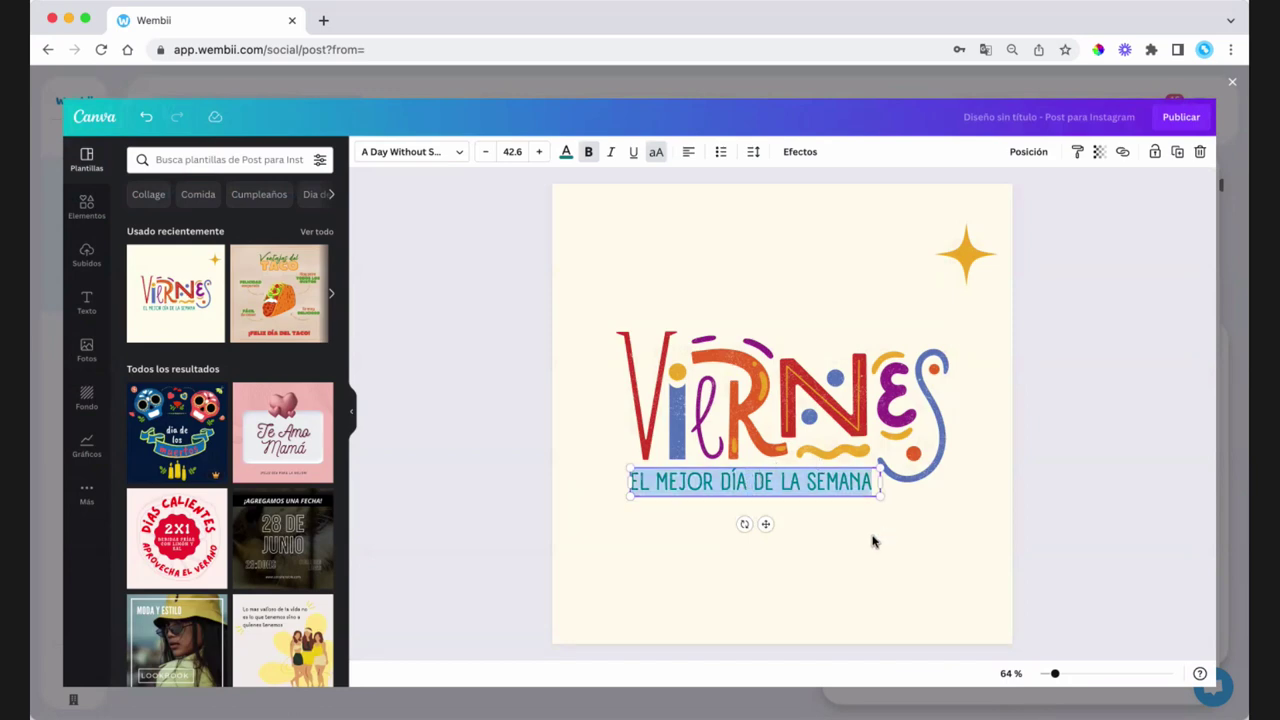
type("CON WEMBII ES MEJOR")
left_click(1109, 491)
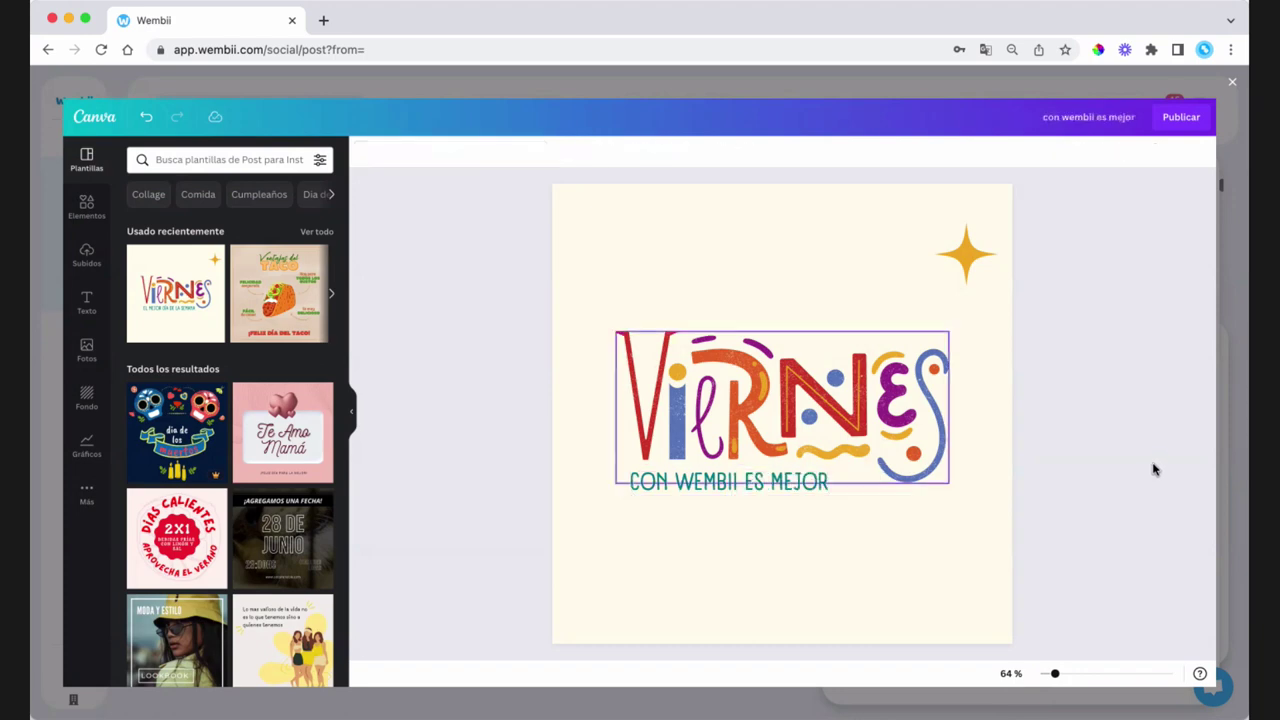
Step: Move the subtitle slightly down, clear of the "Viernes" lettering, and publish the Canva design into the post
left_click(751, 491)
left_click_drag(751, 491, 751, 514)
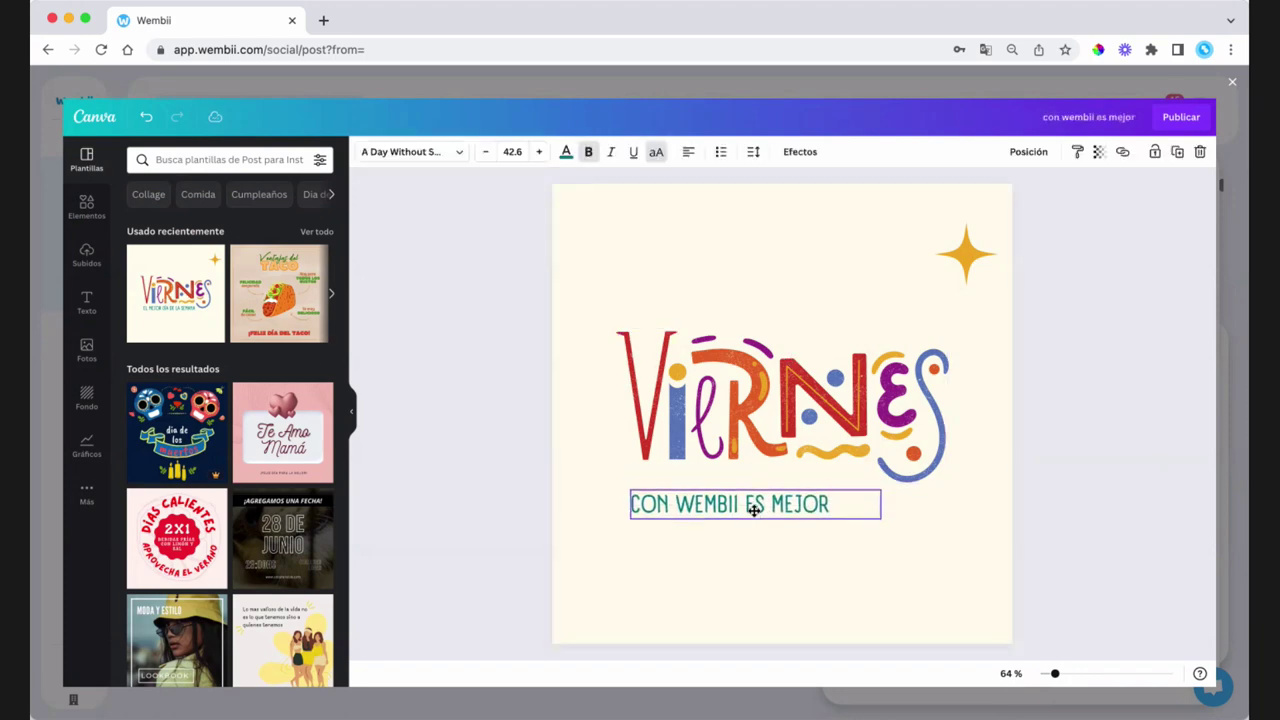
left_click(1035, 488)
left_click(1189, 122)
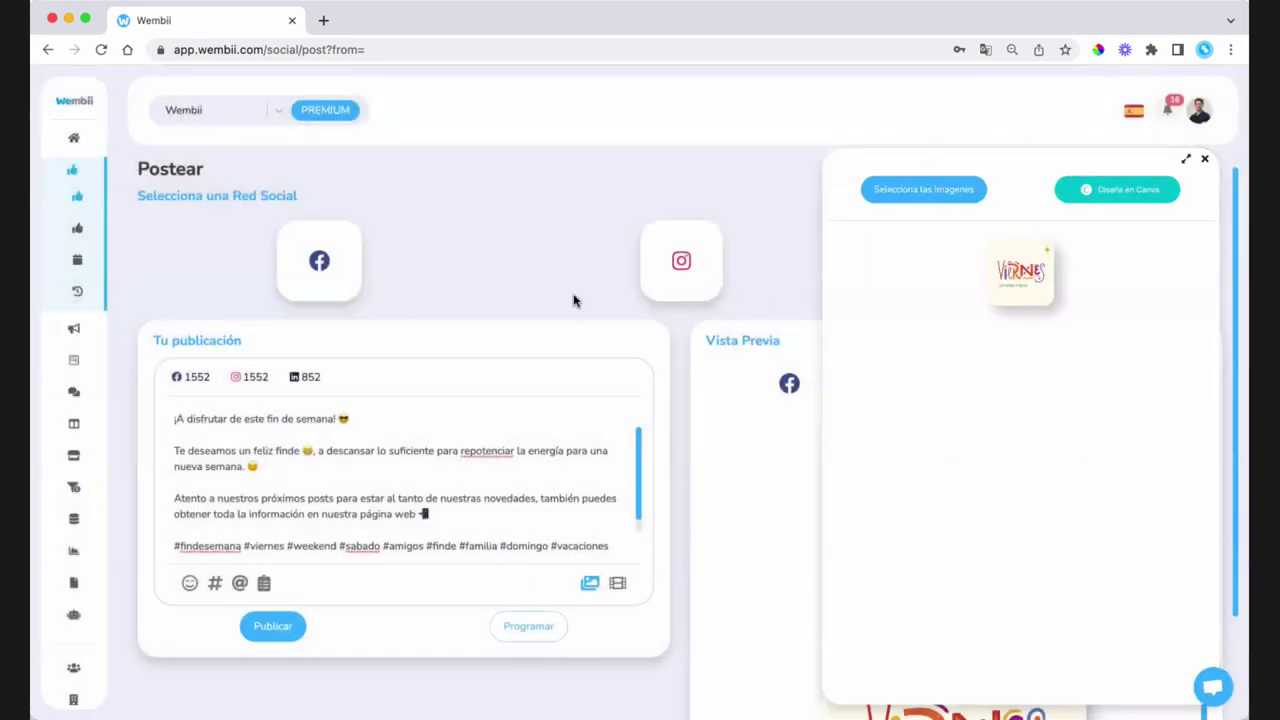
Step: Review the post's preview with its image for Facebook and switch to the Instagram preview
scroll(1000, 586, "down", 3)
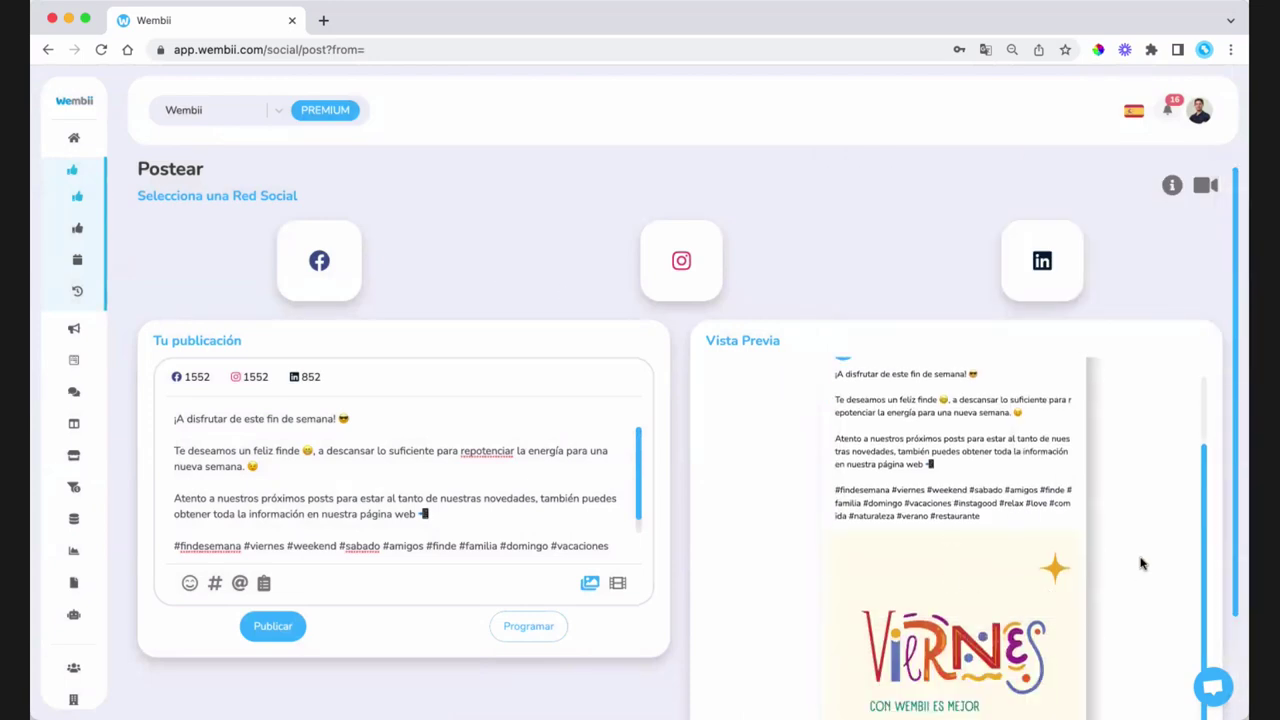
scroll(1141, 564, "down", 3)
scroll(886, 297, "up", 2)
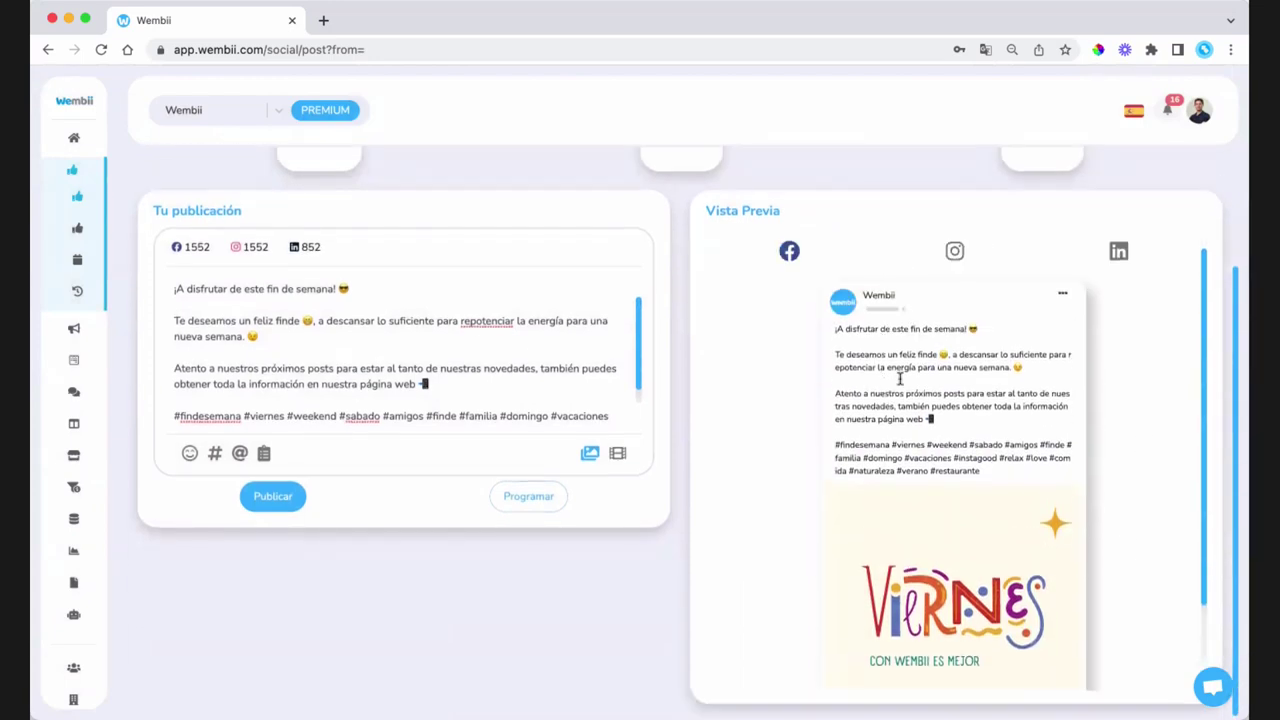
left_click(958, 254)
scroll(476, 420, "up", 3)
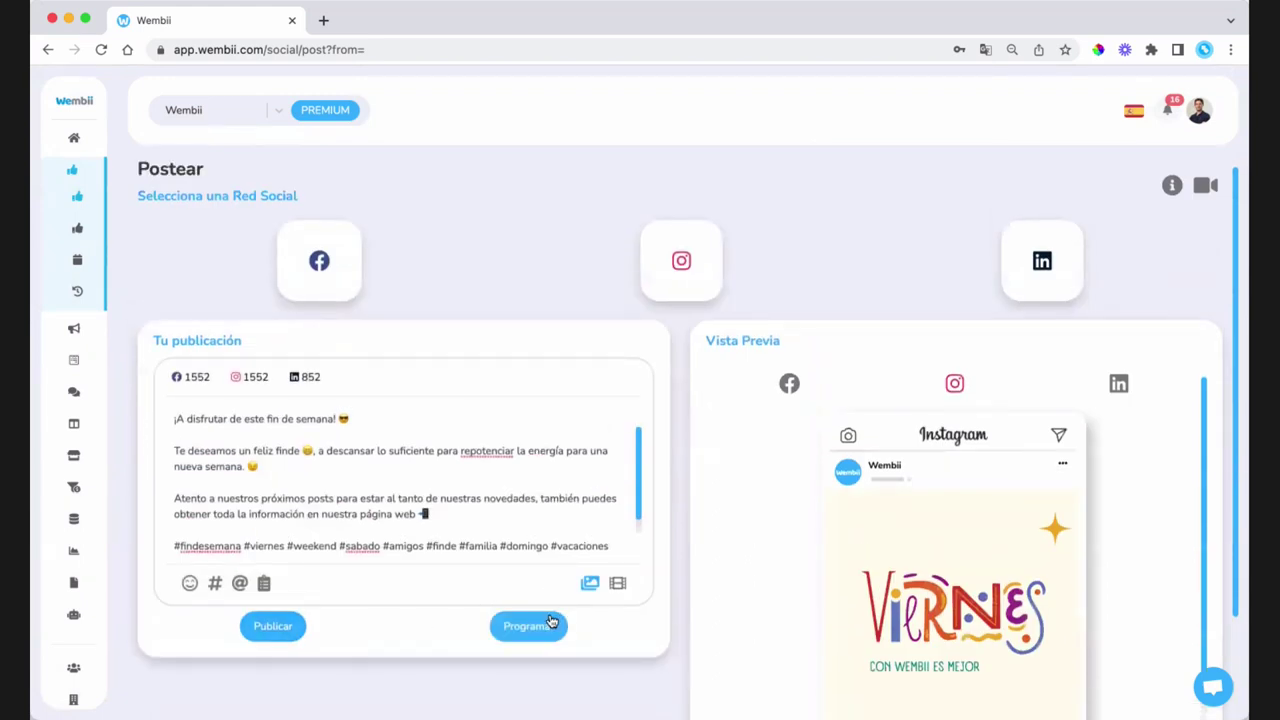
Step: Open the post's scheduling settings and set the date to 08/07/2022 and the time to 10:00
left_click(531, 628)
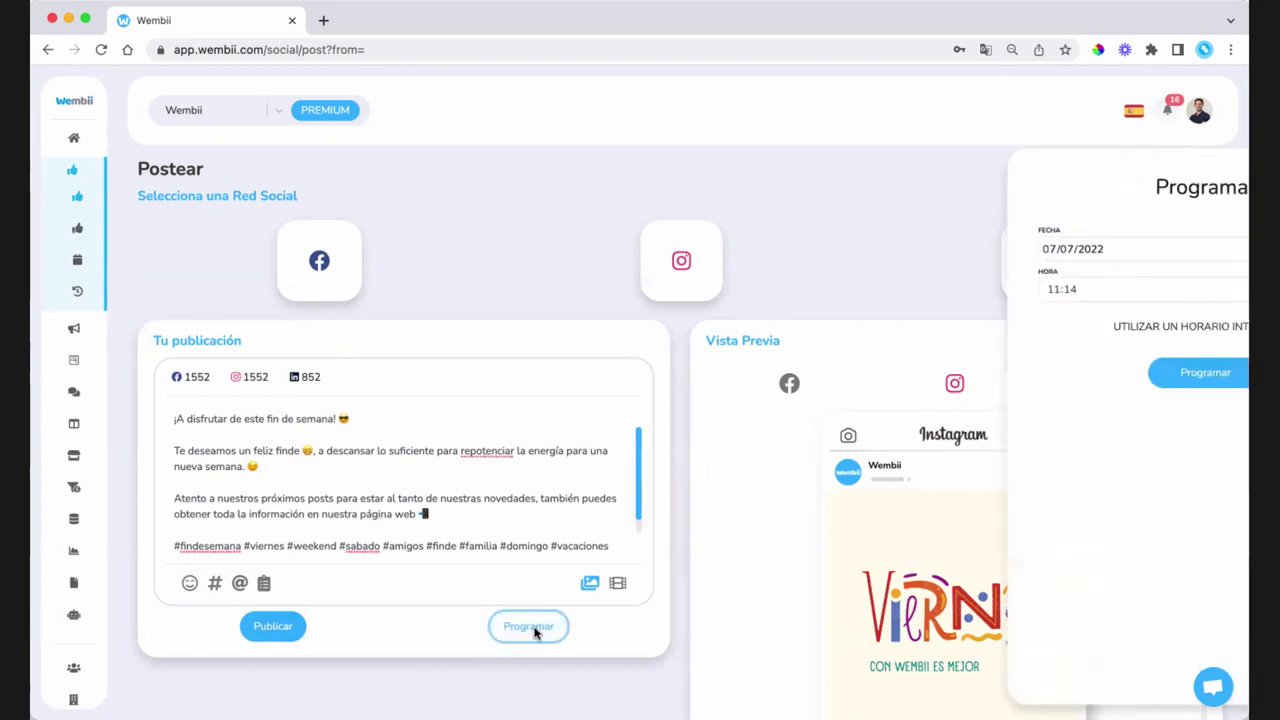
left_click(860, 249)
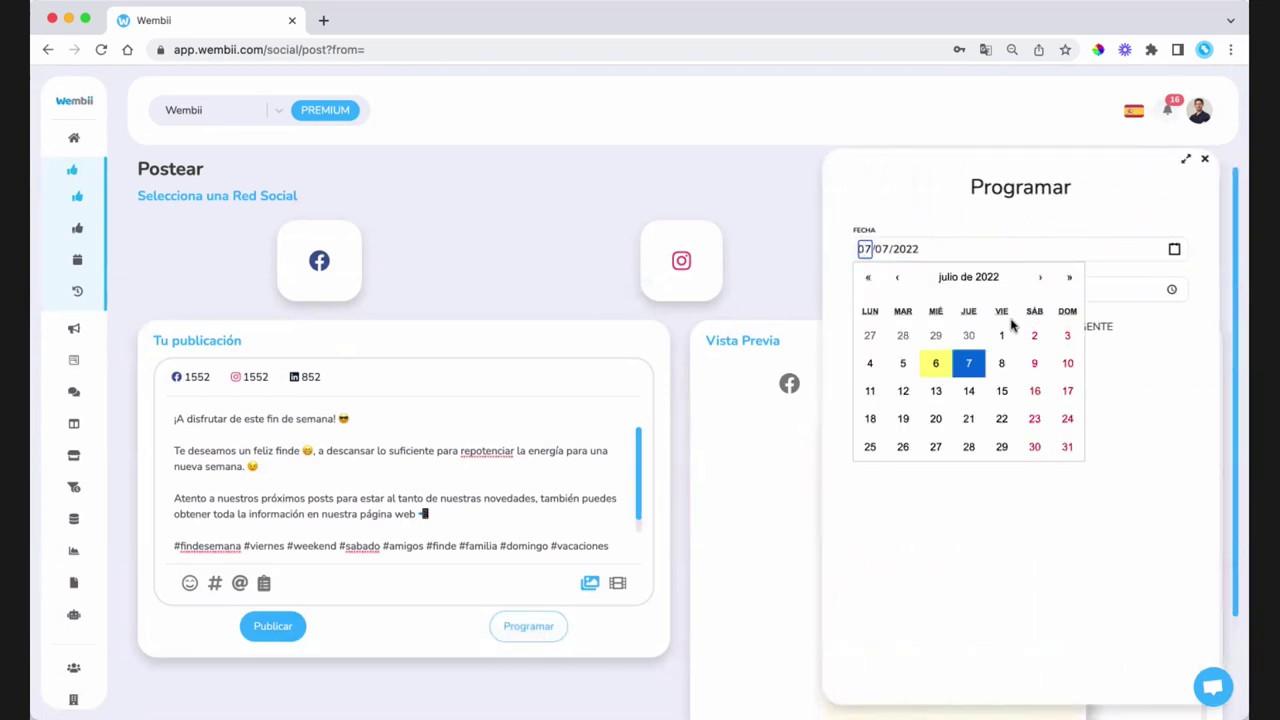
left_click(1006, 365)
left_click(871, 289)
type("10:00")
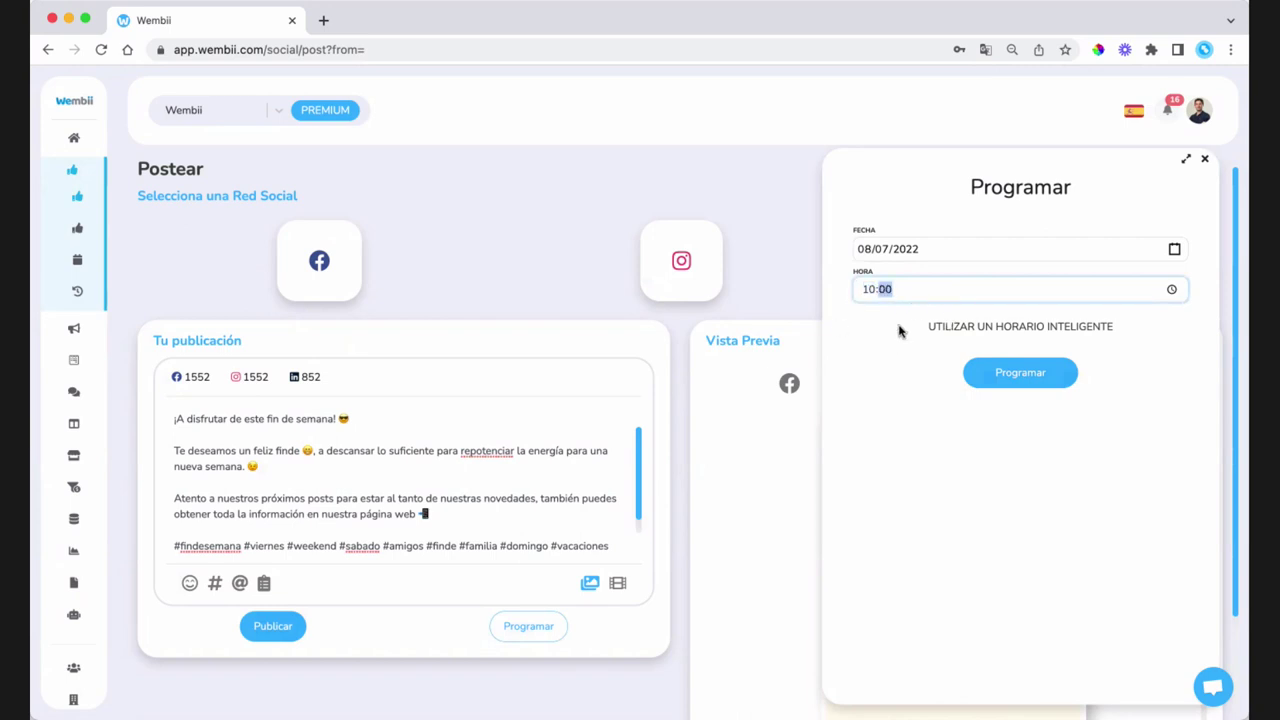
left_click(860, 323)
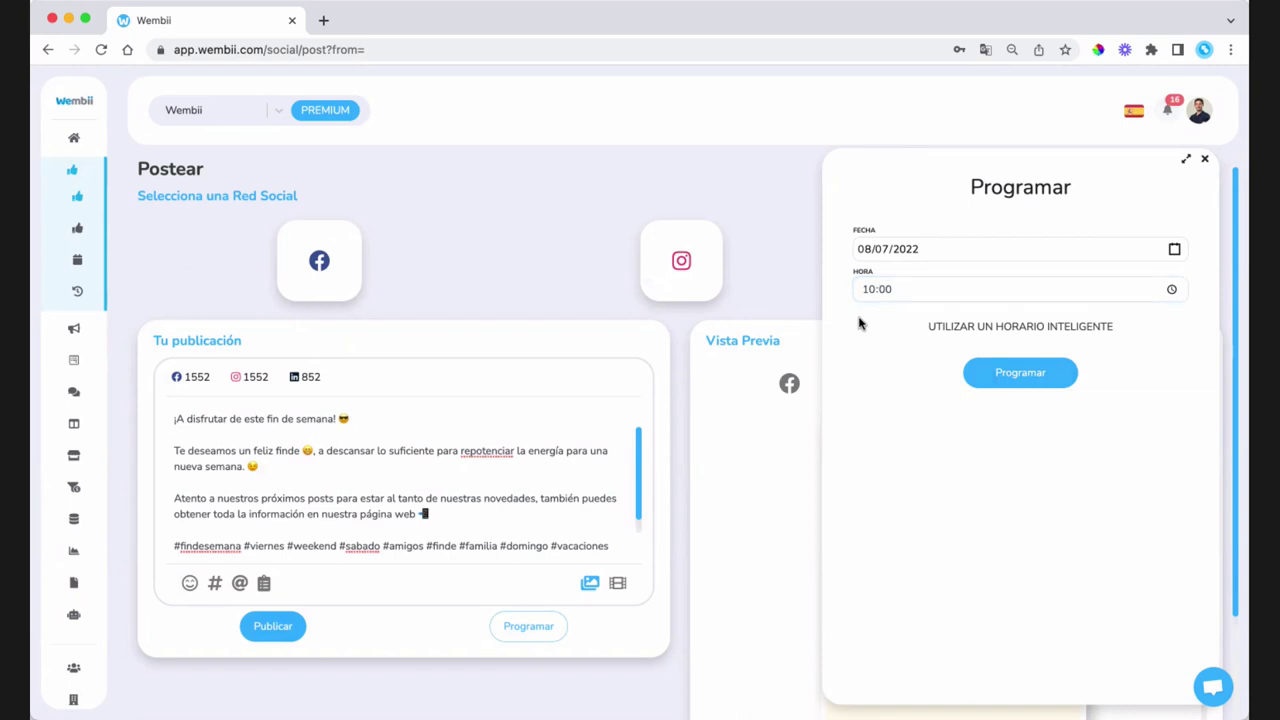
Step: Review the star-rated smart schedule times without picking one, and close the scheduling settings
left_click(1017, 330)
scroll(995, 375, "down", 8)
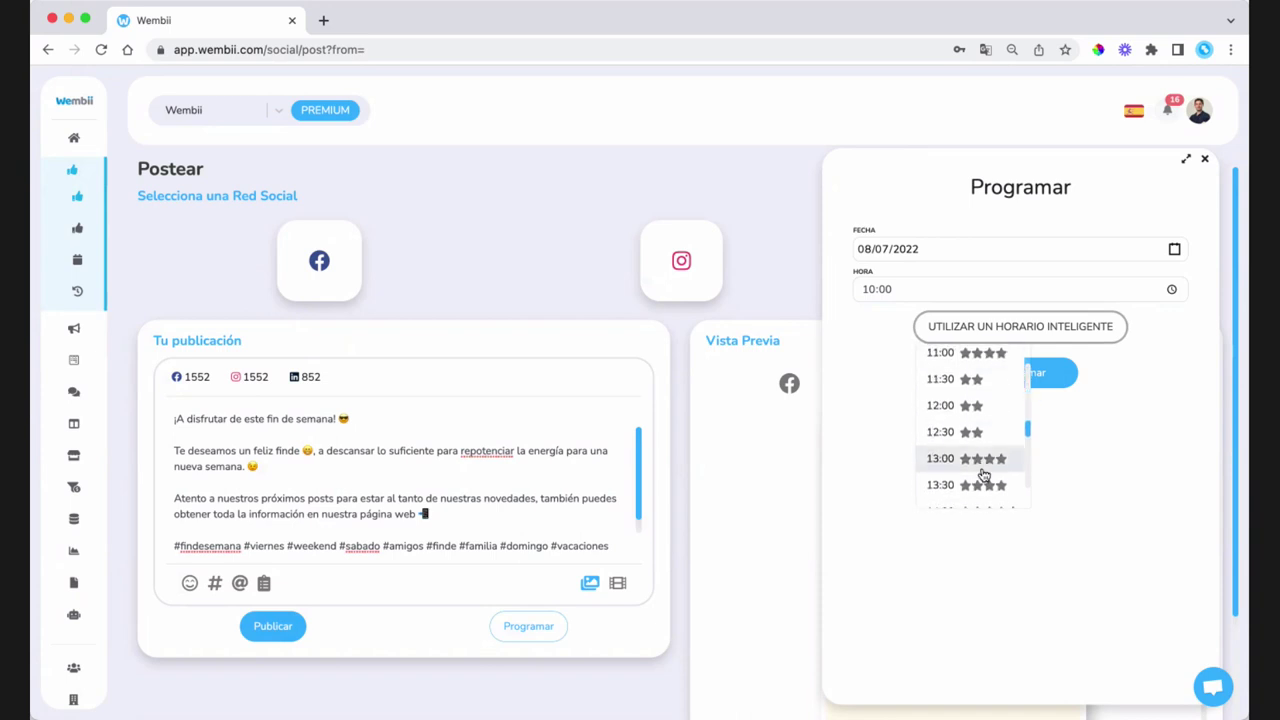
scroll(986, 470, "down", 2)
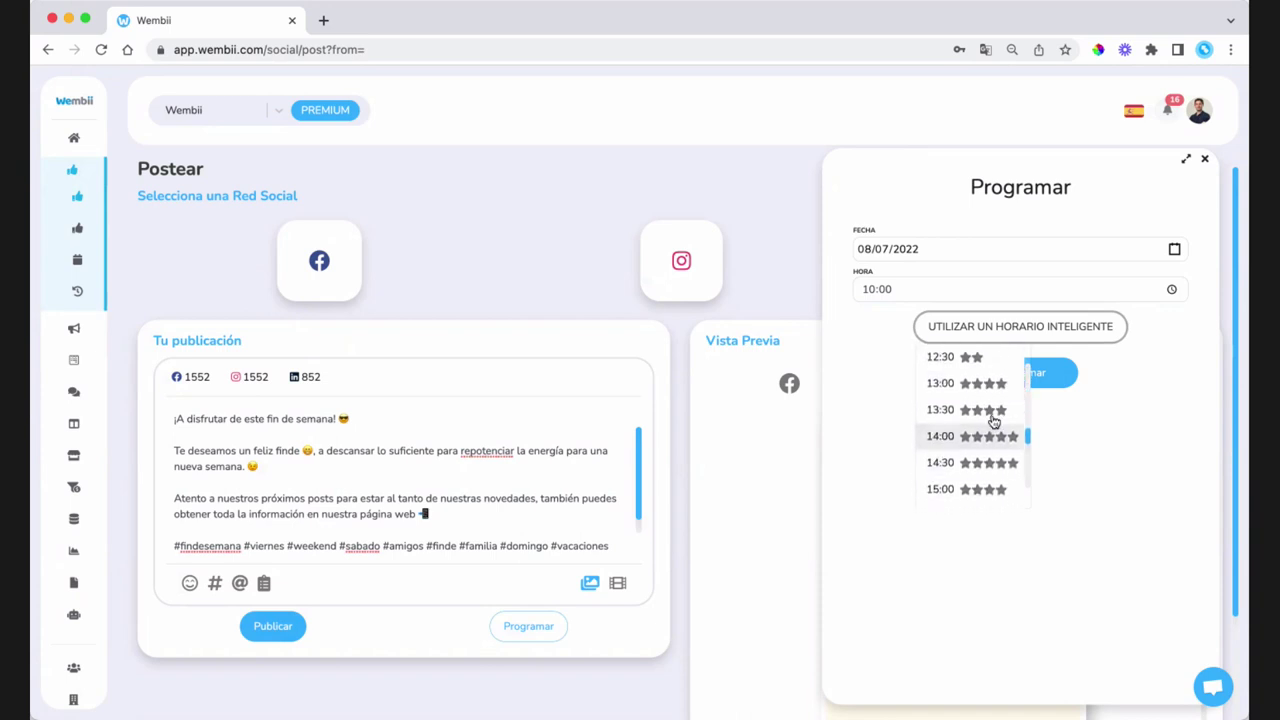
left_click(857, 479)
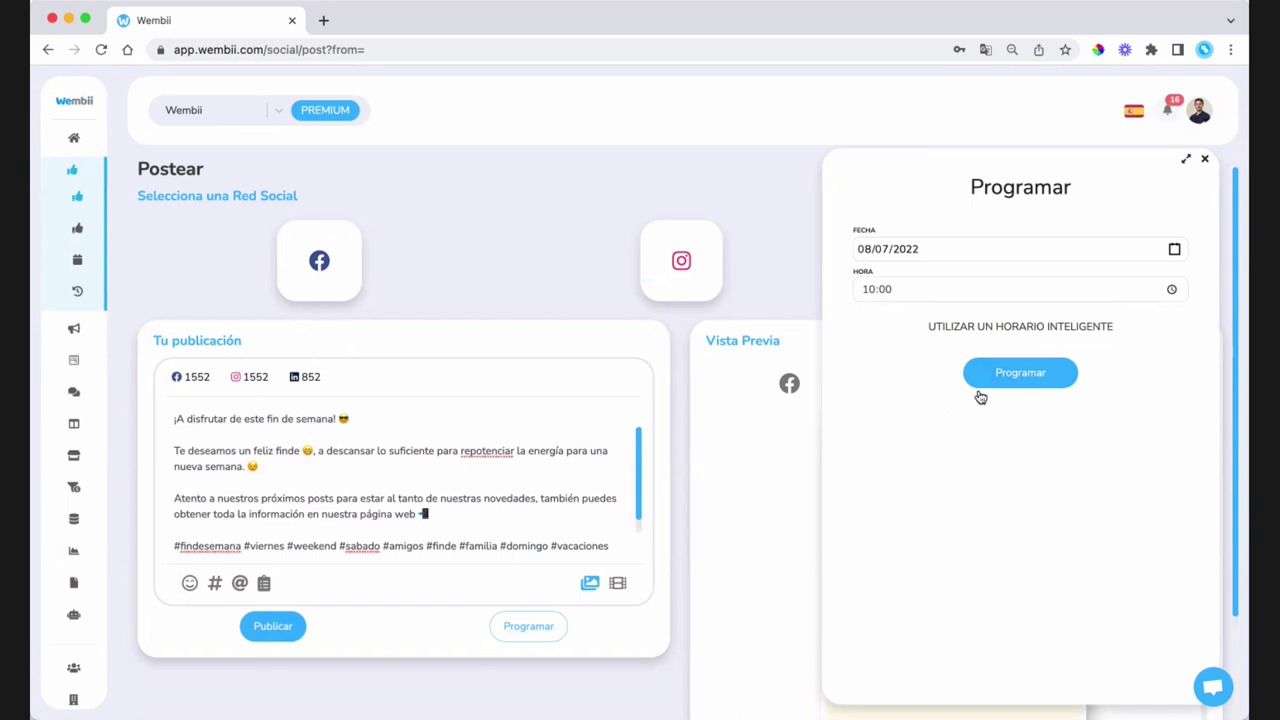
left_click(484, 253)
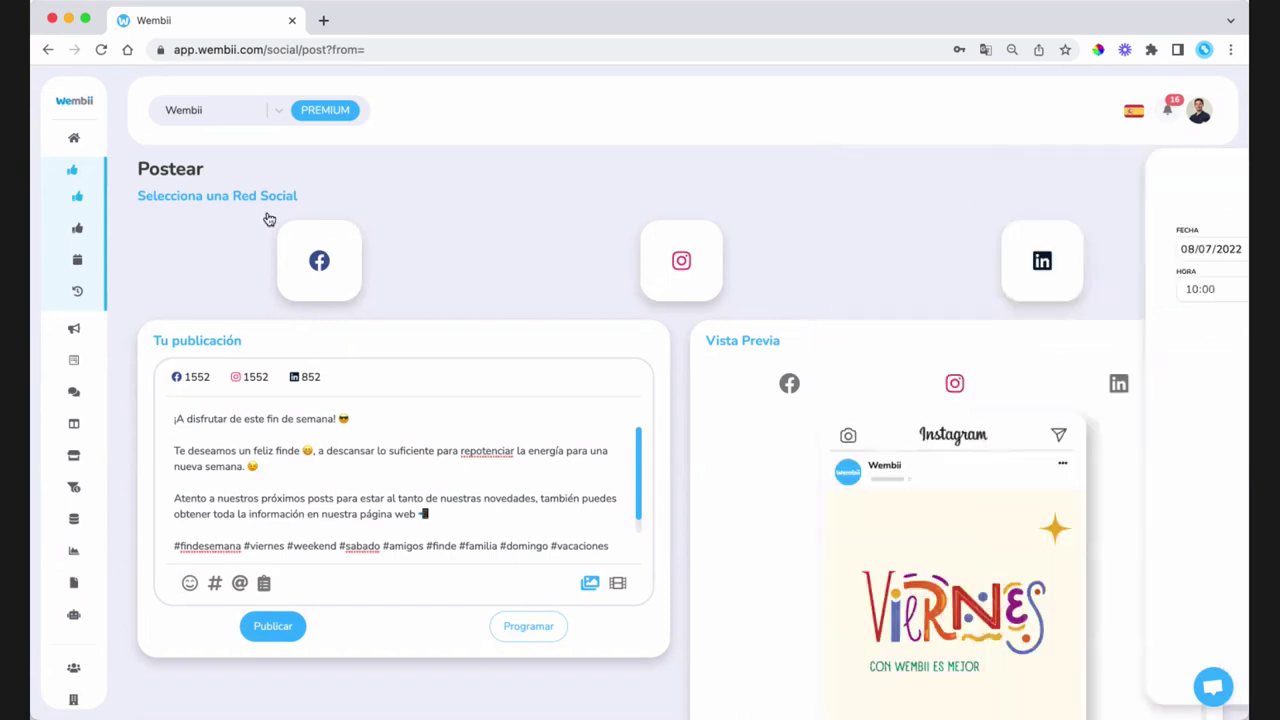
Step: Preview the weekend content as a Facebook story and view the publication calendar for June 2022
mouse_move(94, 272)
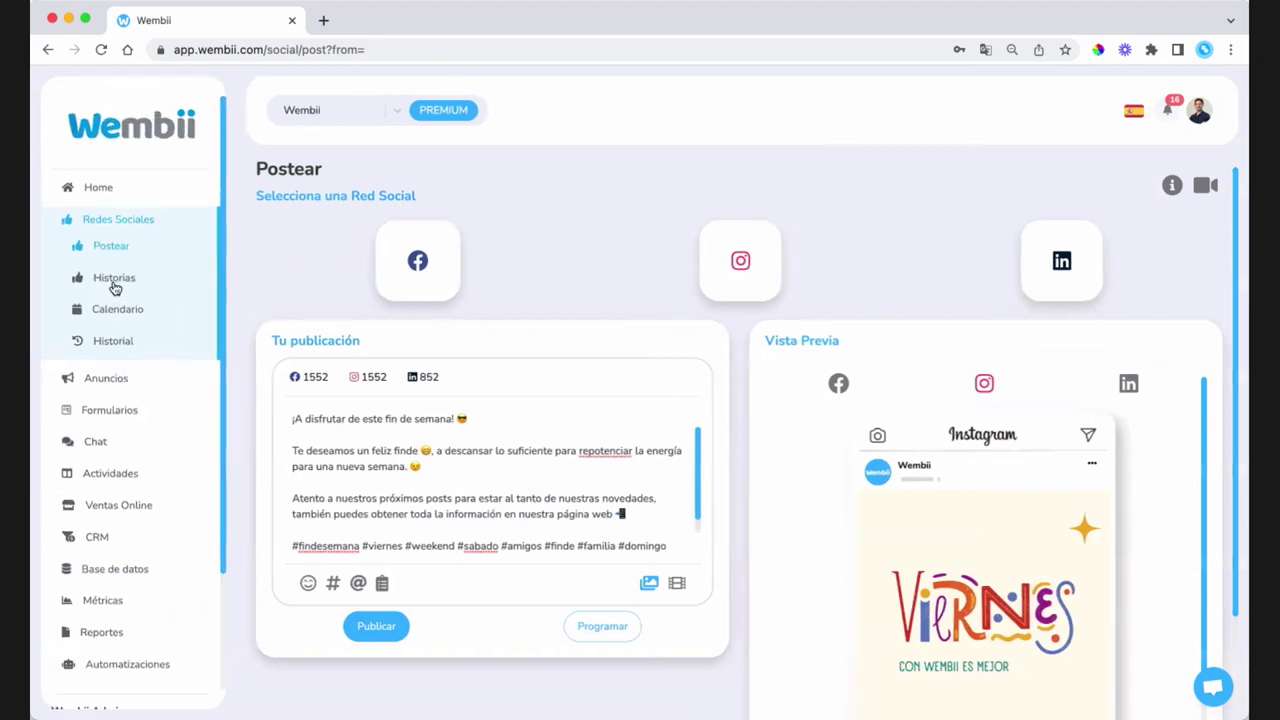
left_click(114, 282)
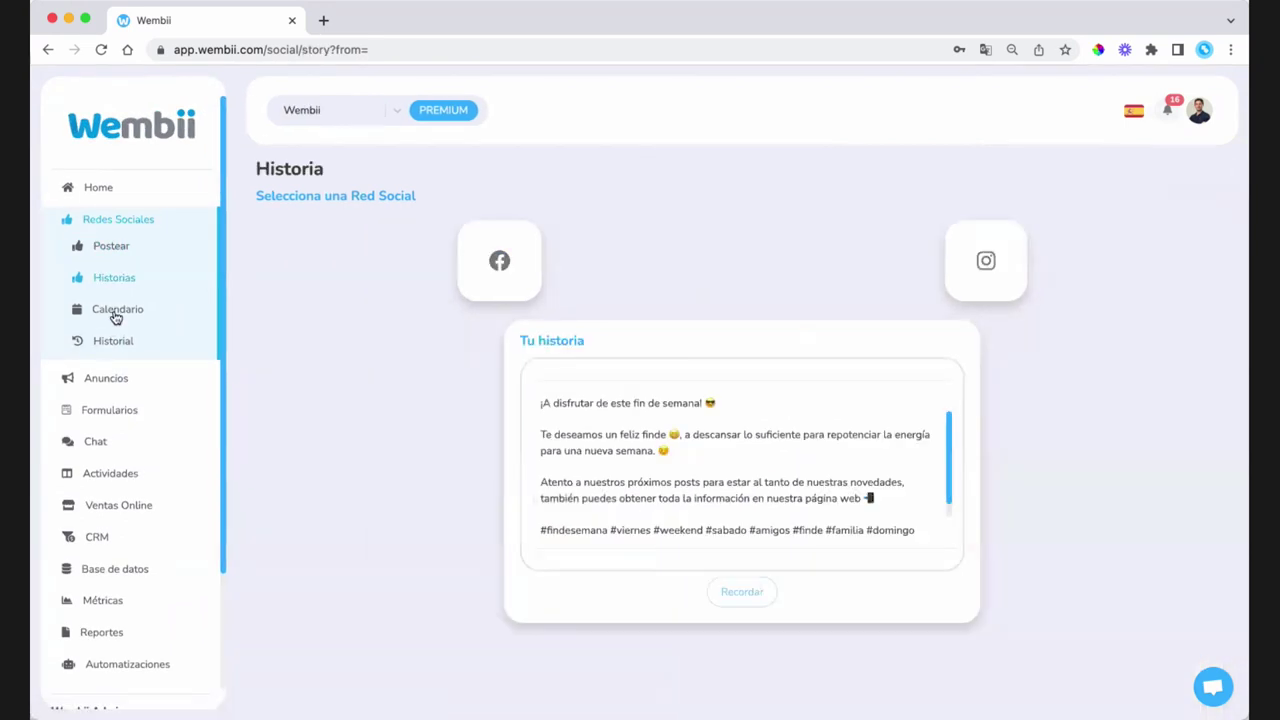
left_click(412, 266)
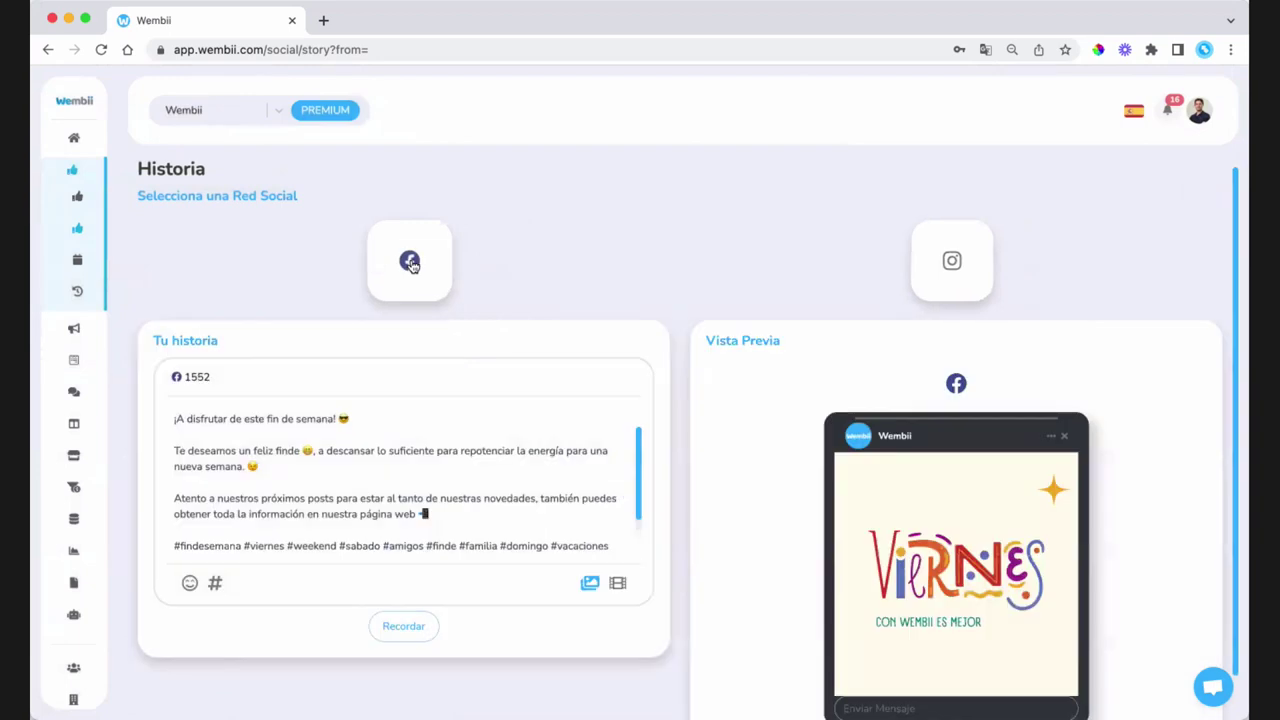
scroll(920, 464, "down", 1)
scroll(920, 464, "up", 1)
mouse_move(69, 343)
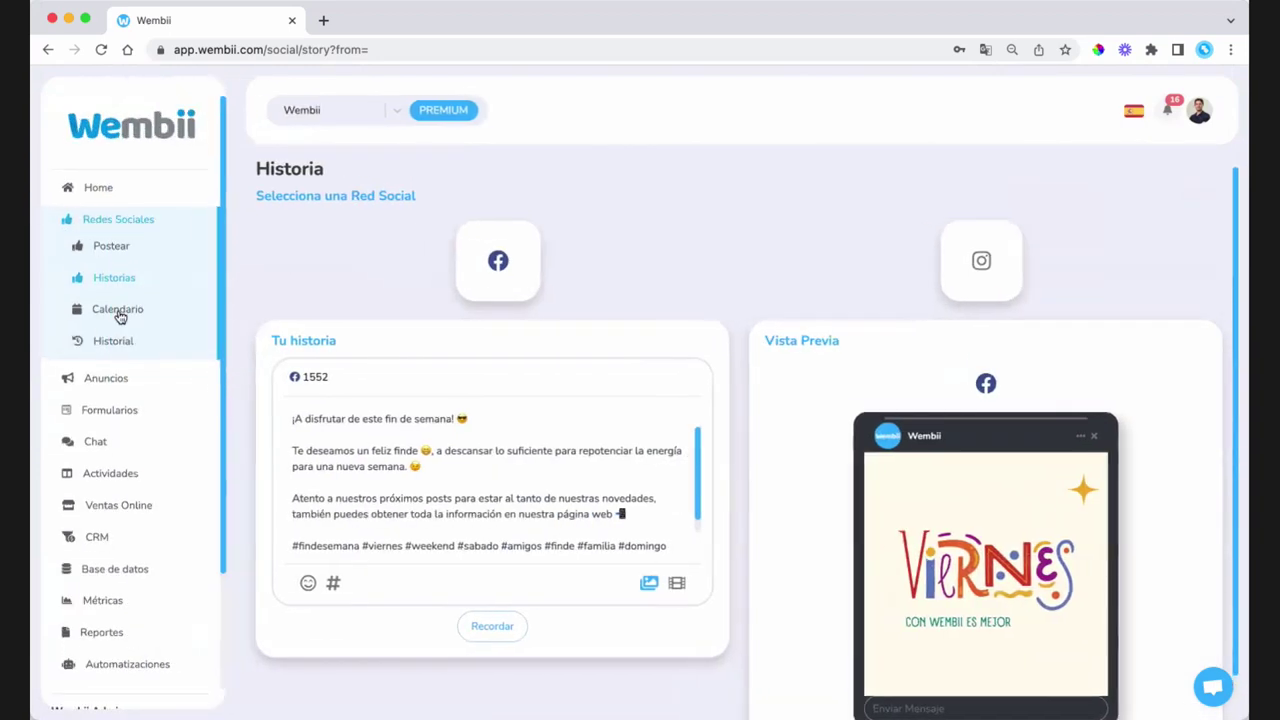
left_click(117, 312)
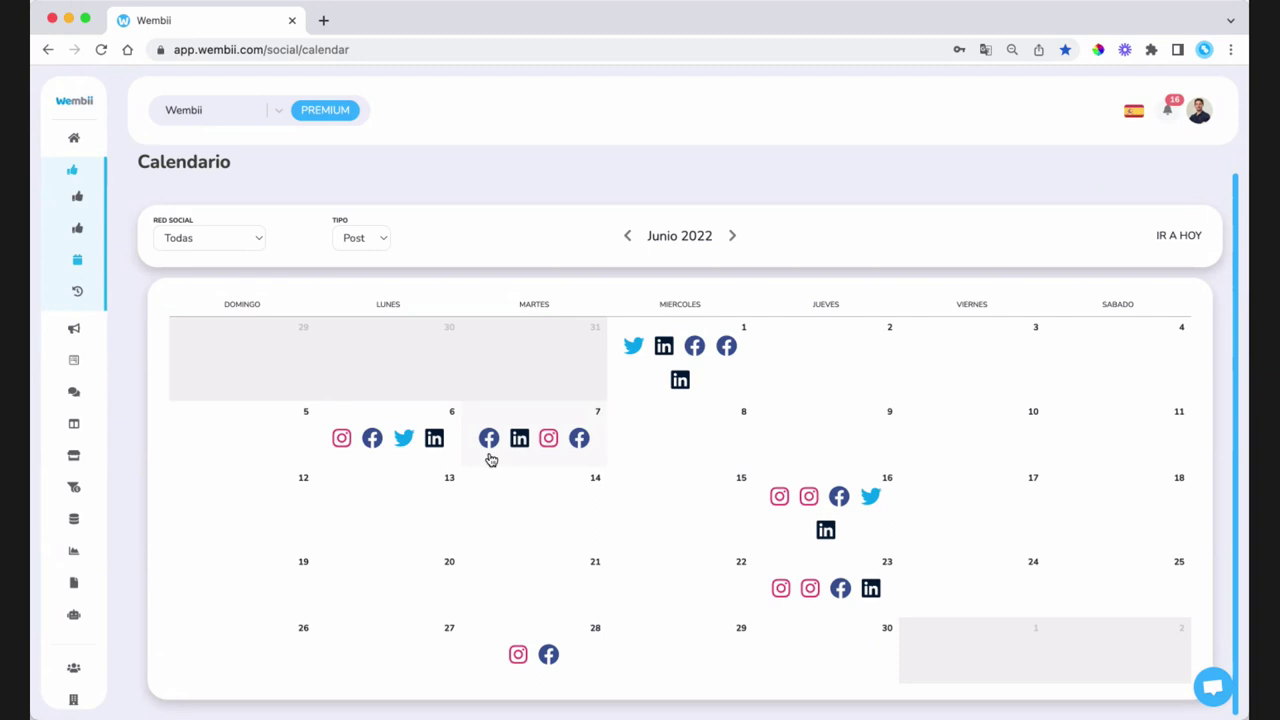
Step: Open the publication history, filter it to Instagram and check the available status options, keeping "Todas"
mouse_move(85, 335)
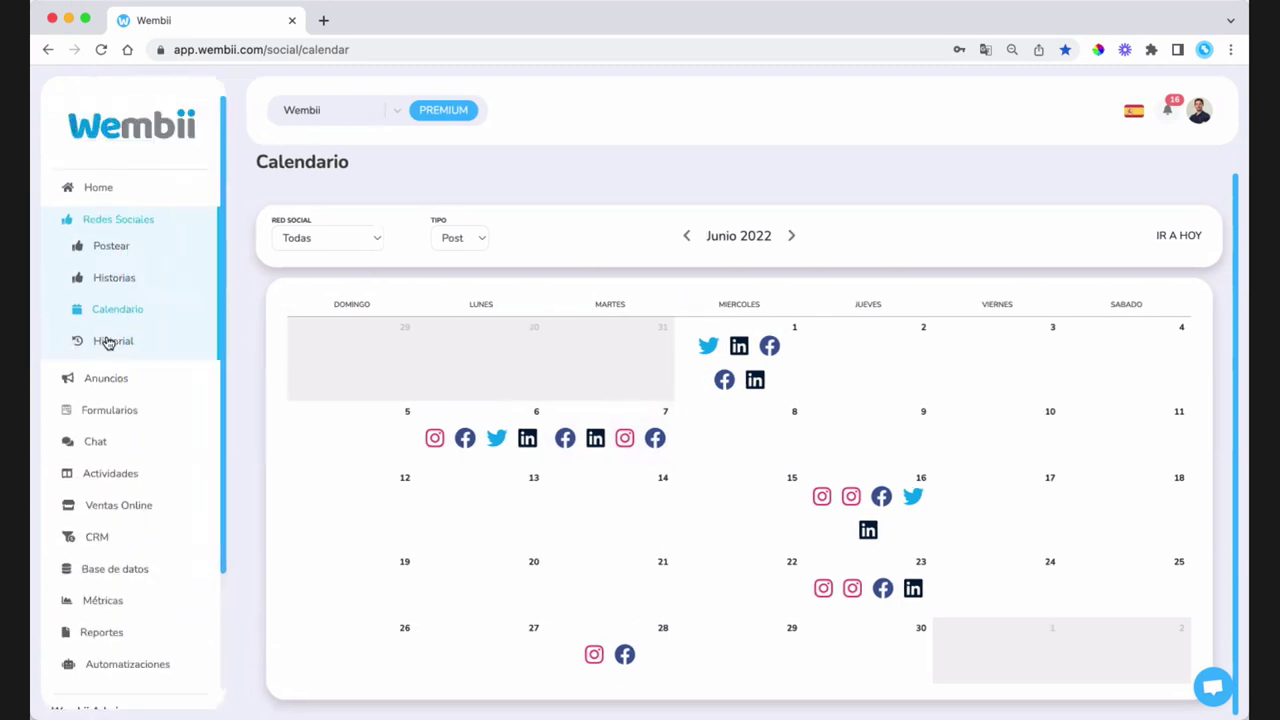
left_click(108, 343)
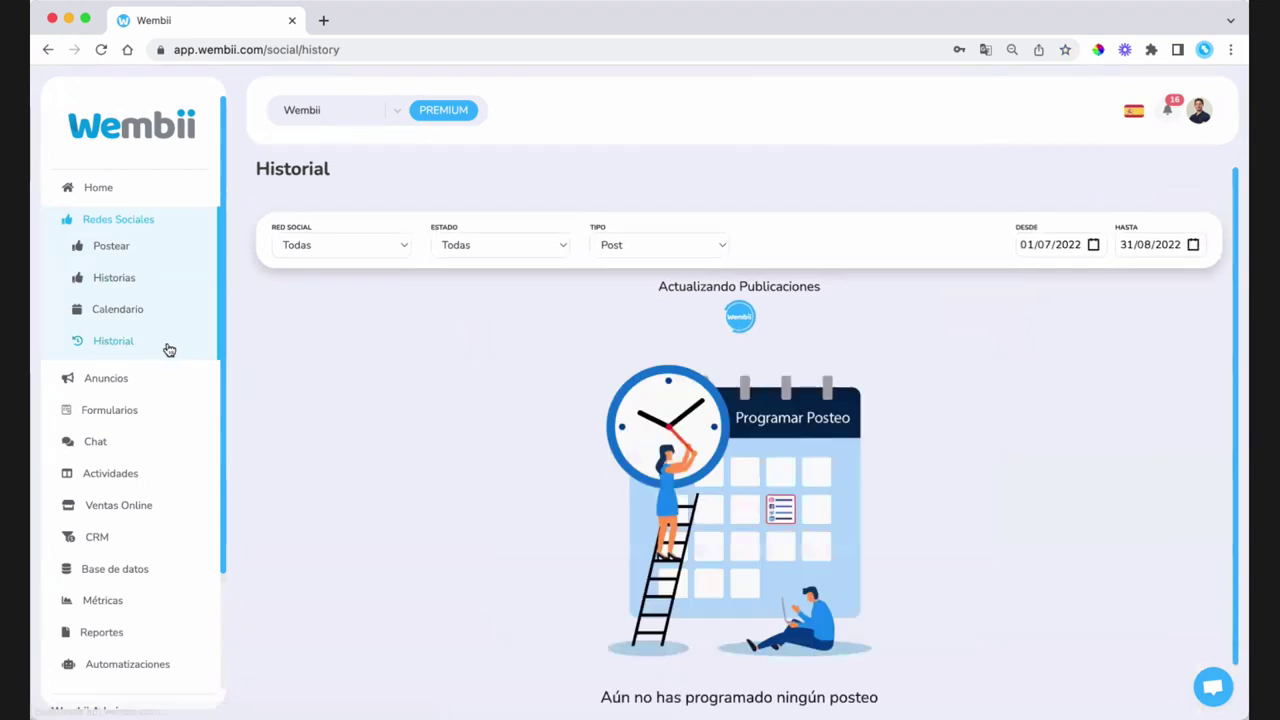
left_click(303, 244)
left_click(257, 277)
left_click(362, 246)
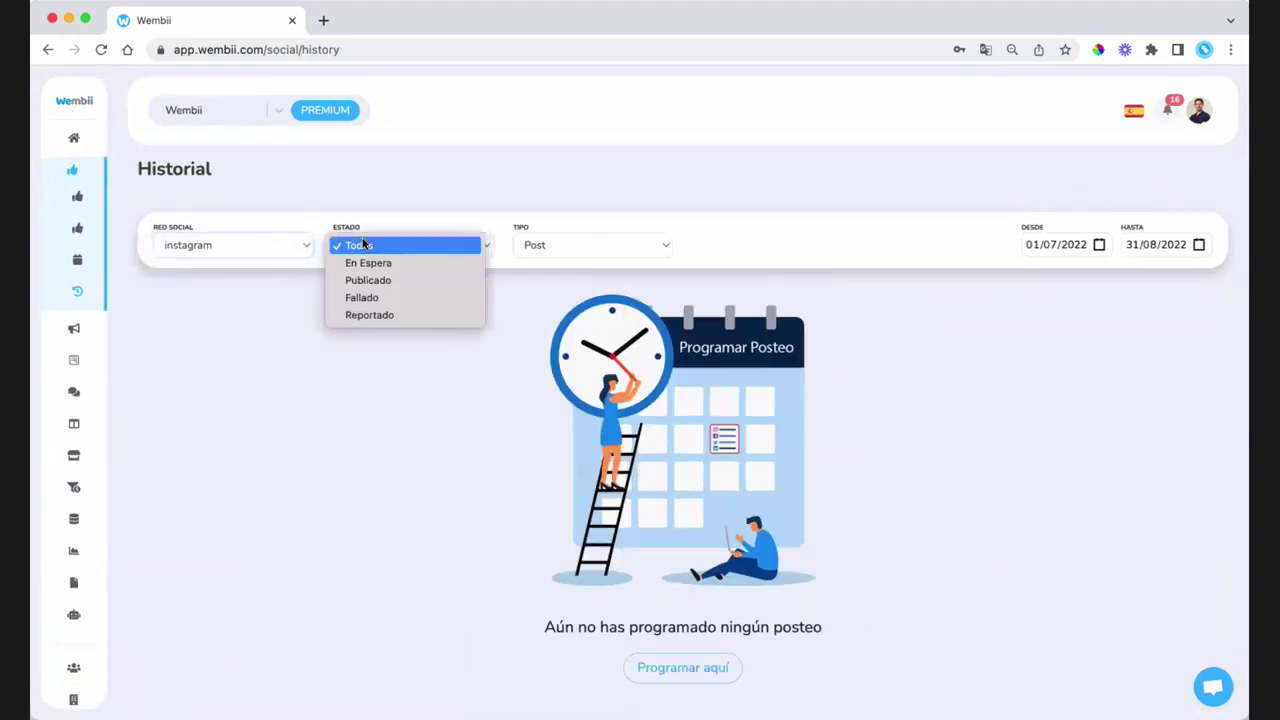
left_click(695, 257)
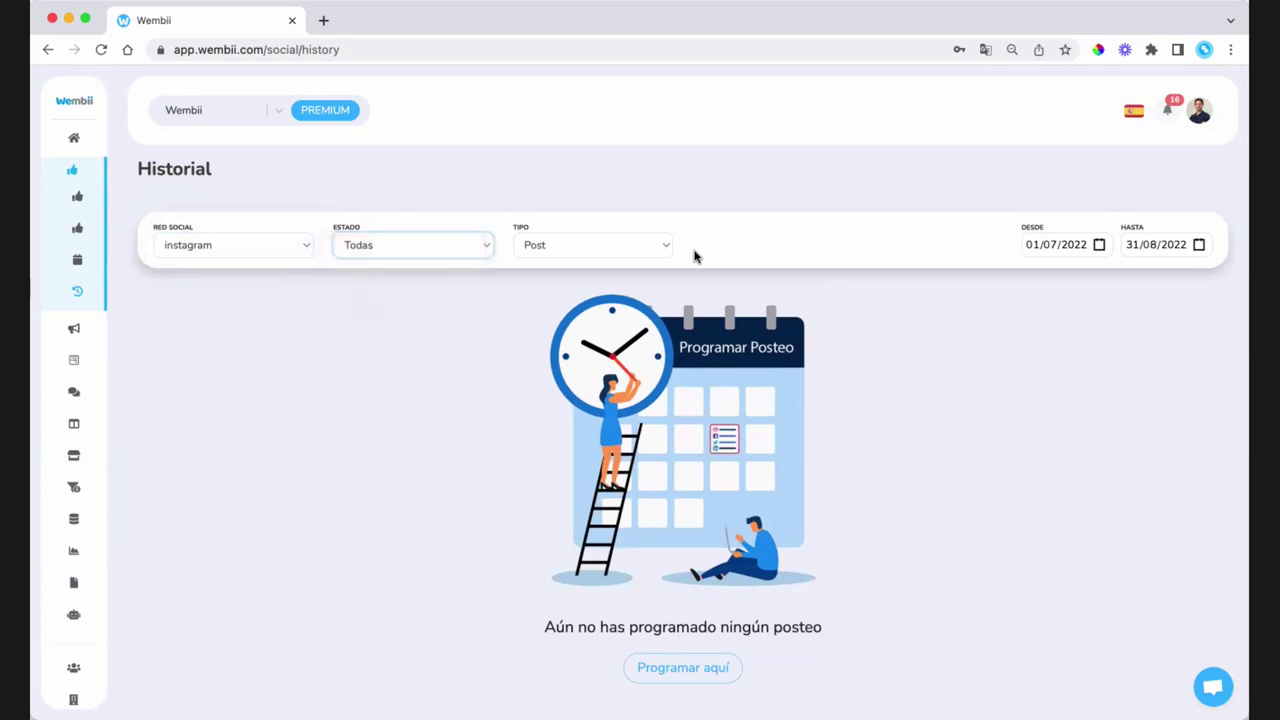
Step: Set the history's start date to 01/06/2022 and look through the listed Instagram posts
left_click(1033, 244)
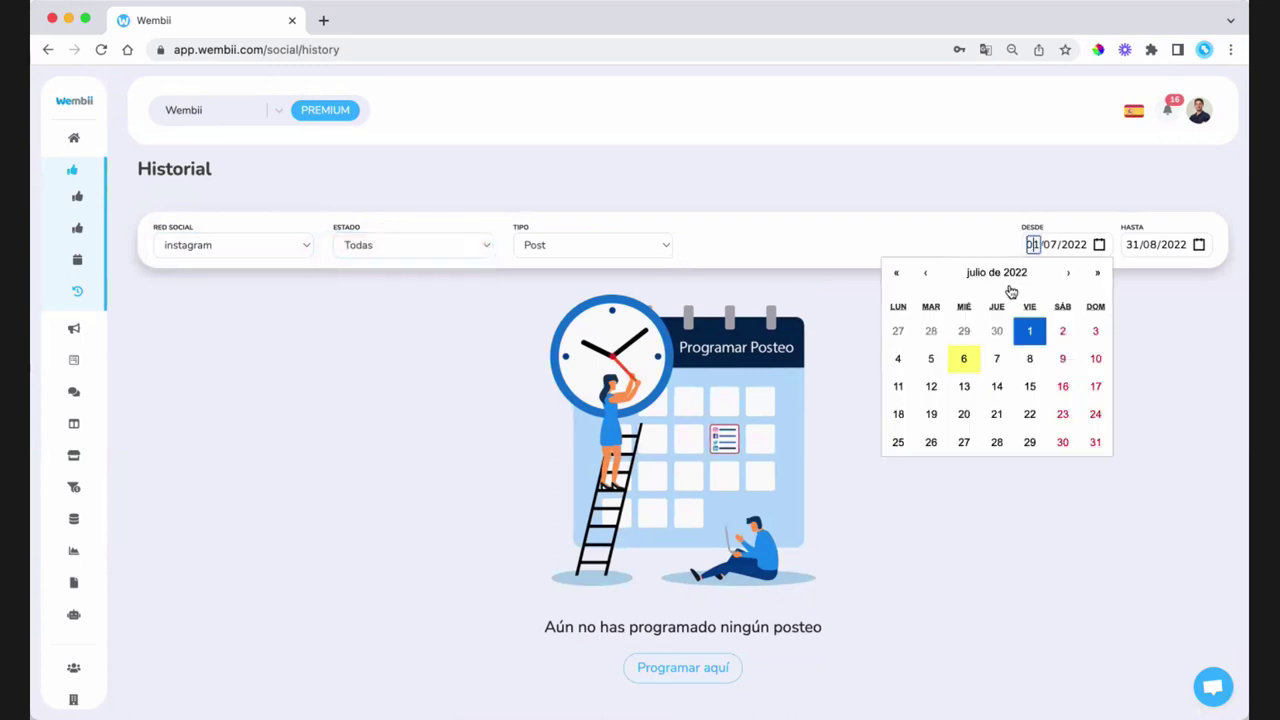
left_click(926, 273)
left_click(963, 331)
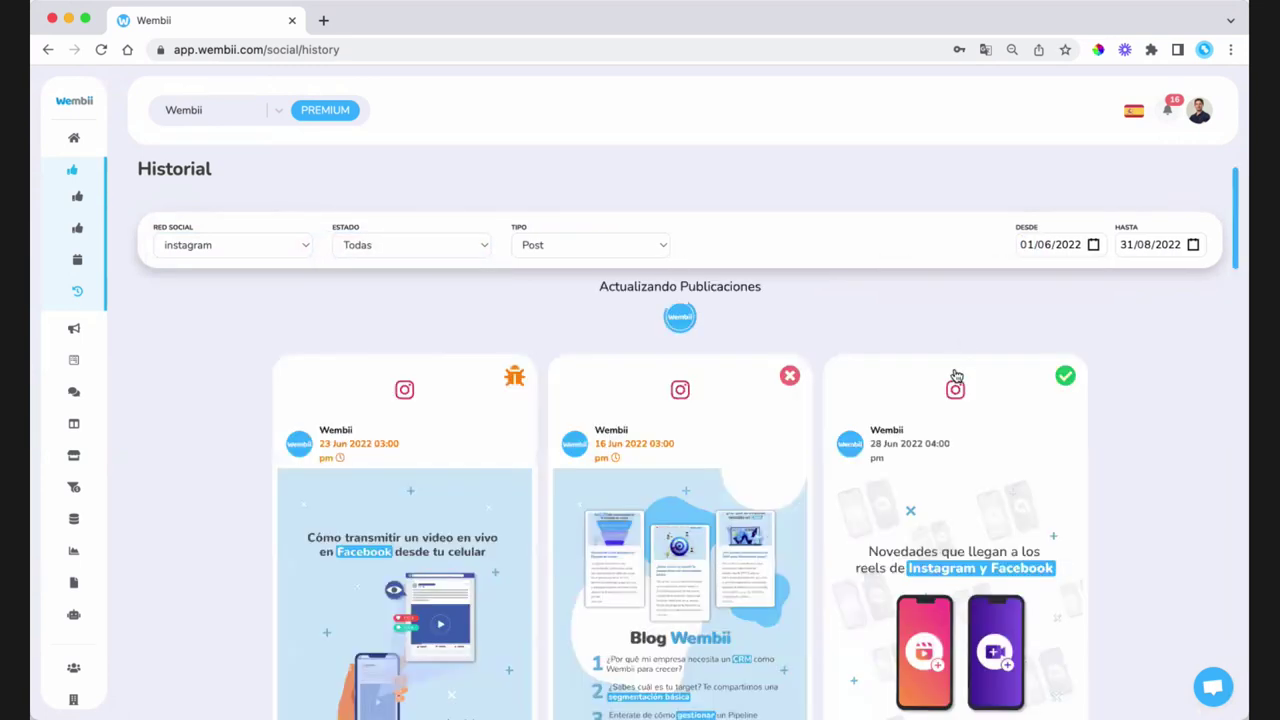
scroll(957, 371, "down", 10)
scroll(955, 374, "up", 8)
scroll(955, 374, "down", 6)
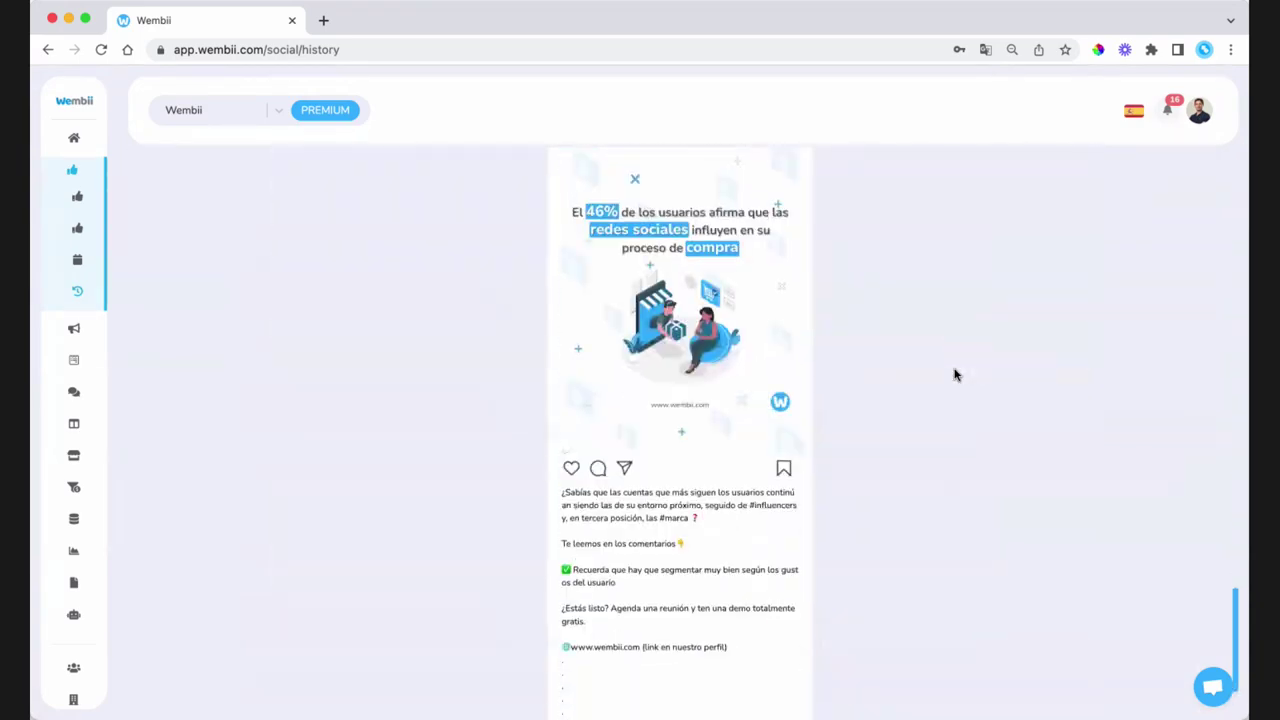
scroll(955, 374, "up", 10)
scroll(955, 374, "down", 3)
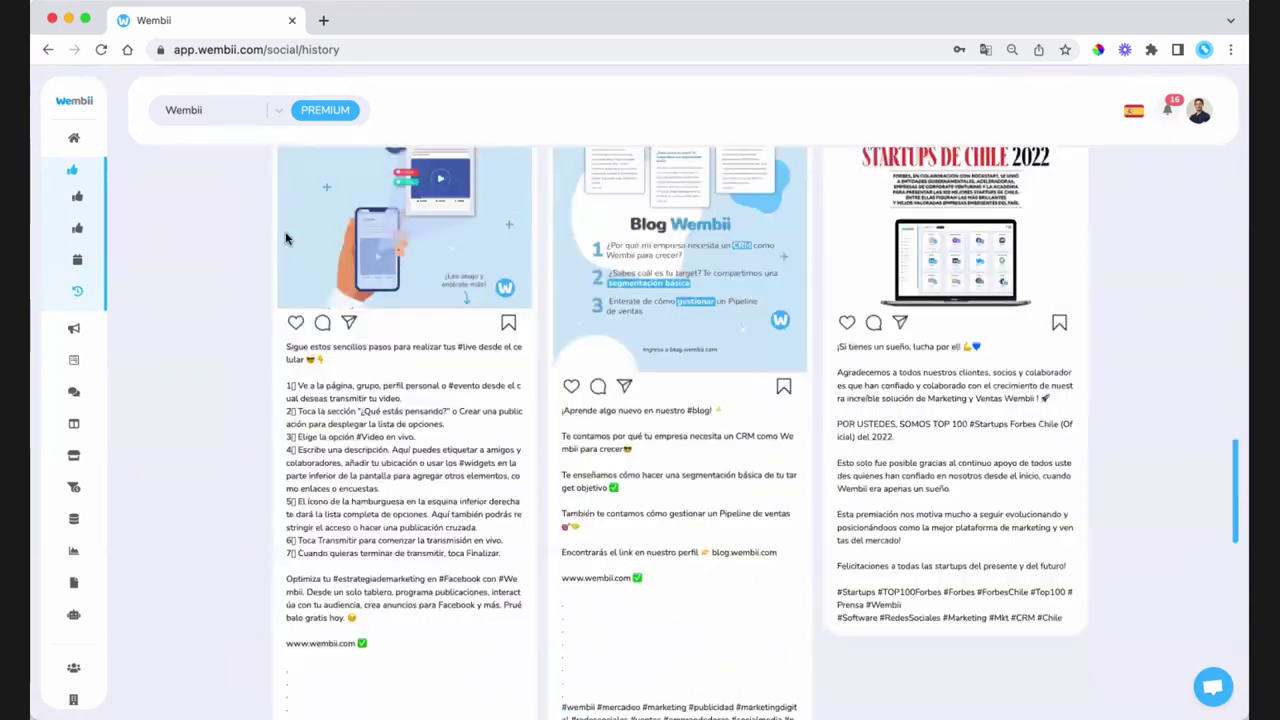
scroll(254, 323, "up", 5)
Step: Open the Facebook and Instagram ad campaigns and look over the form for creating a campaign
mouse_move(68, 186)
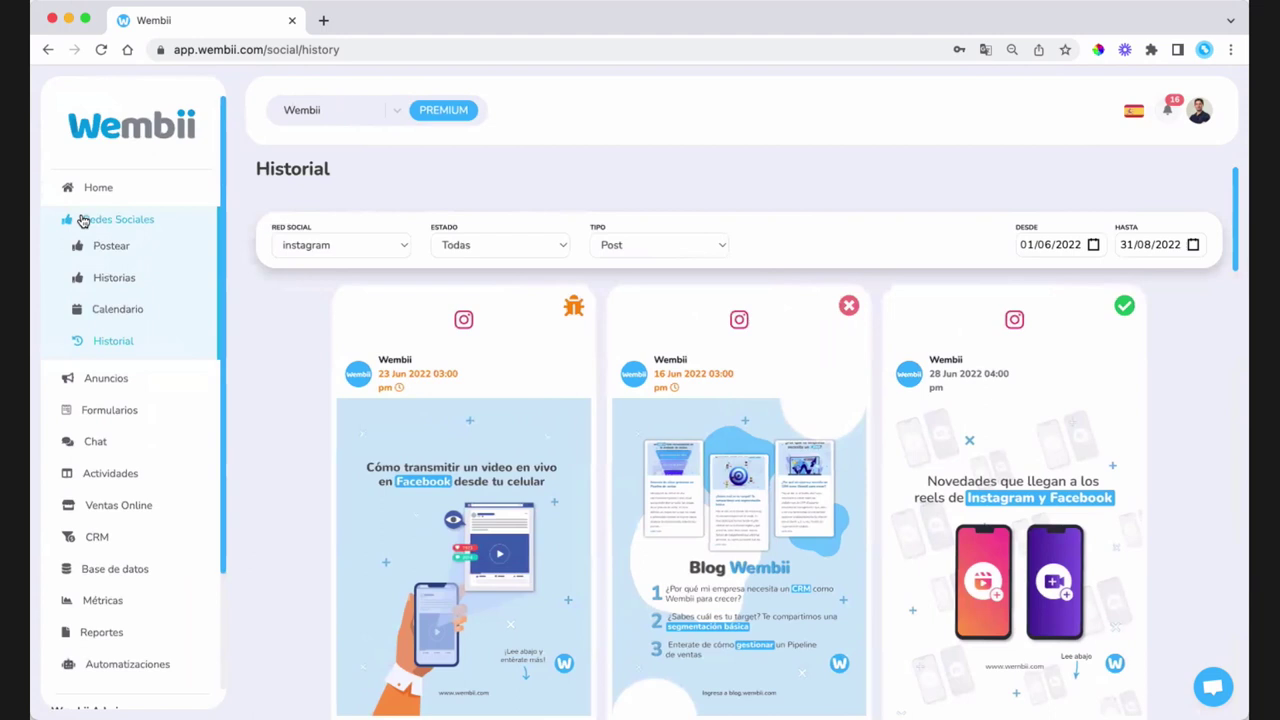
left_click(83, 220)
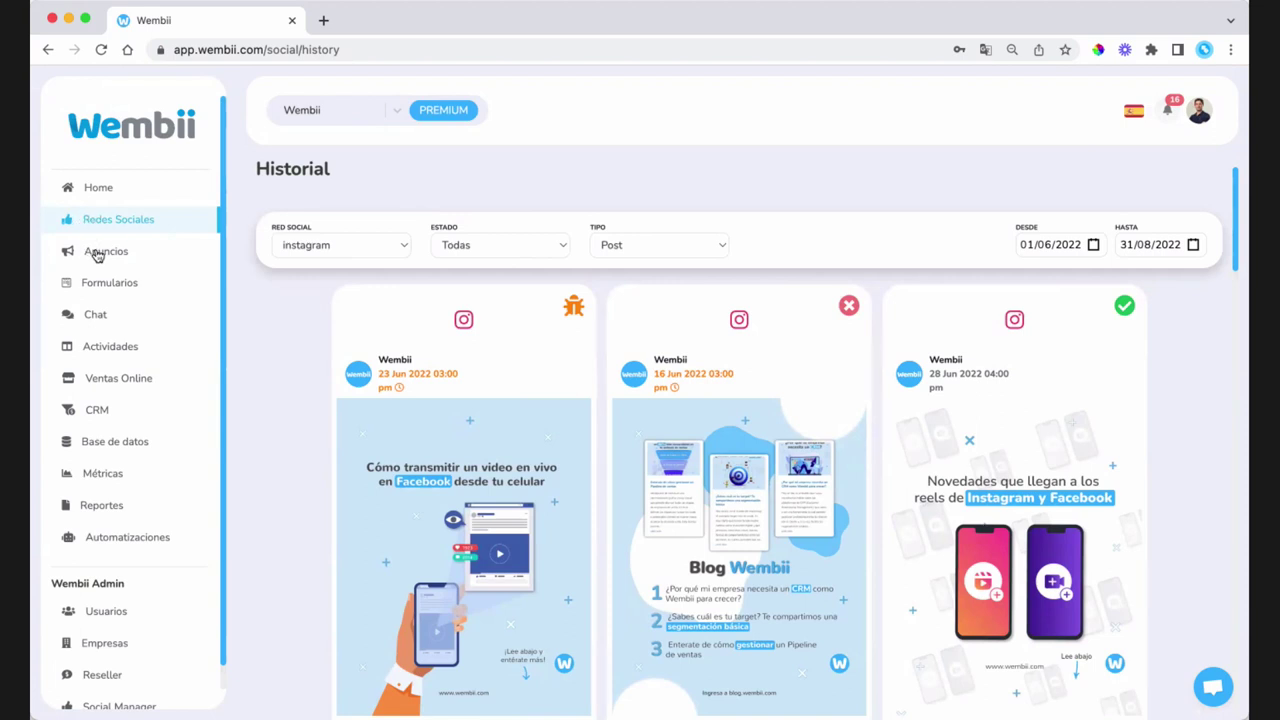
left_click(97, 255)
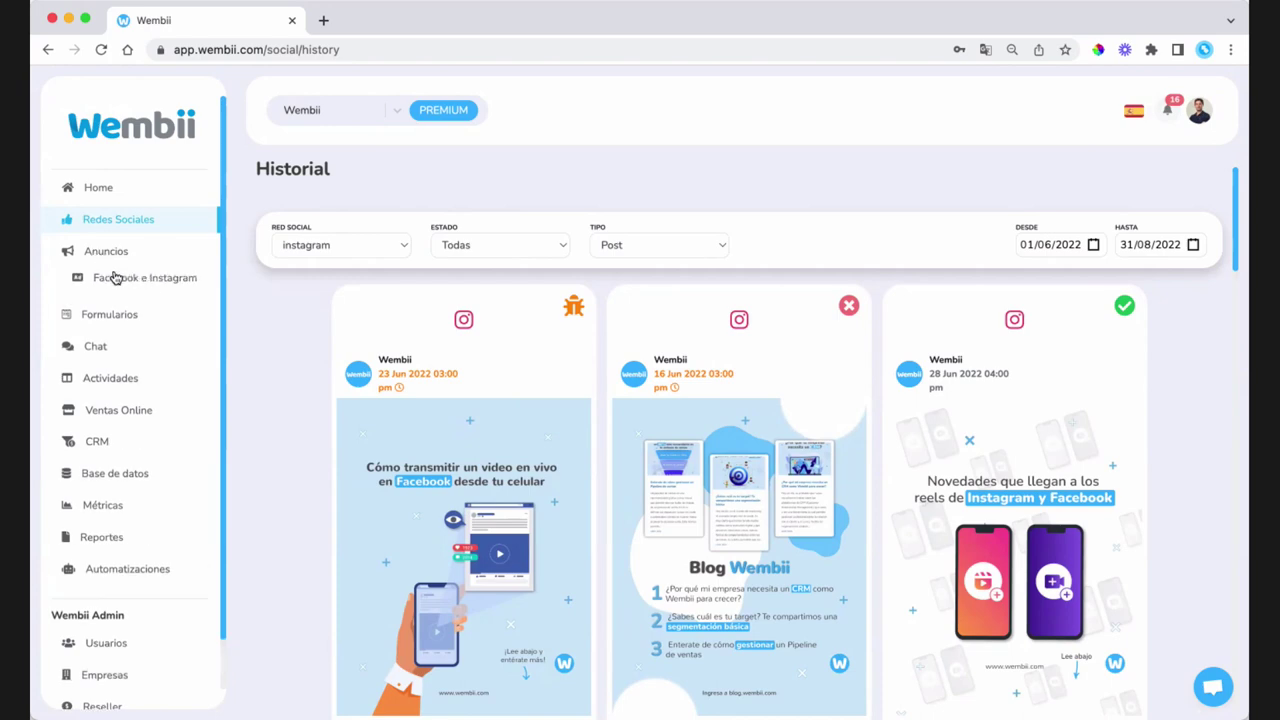
left_click(118, 280)
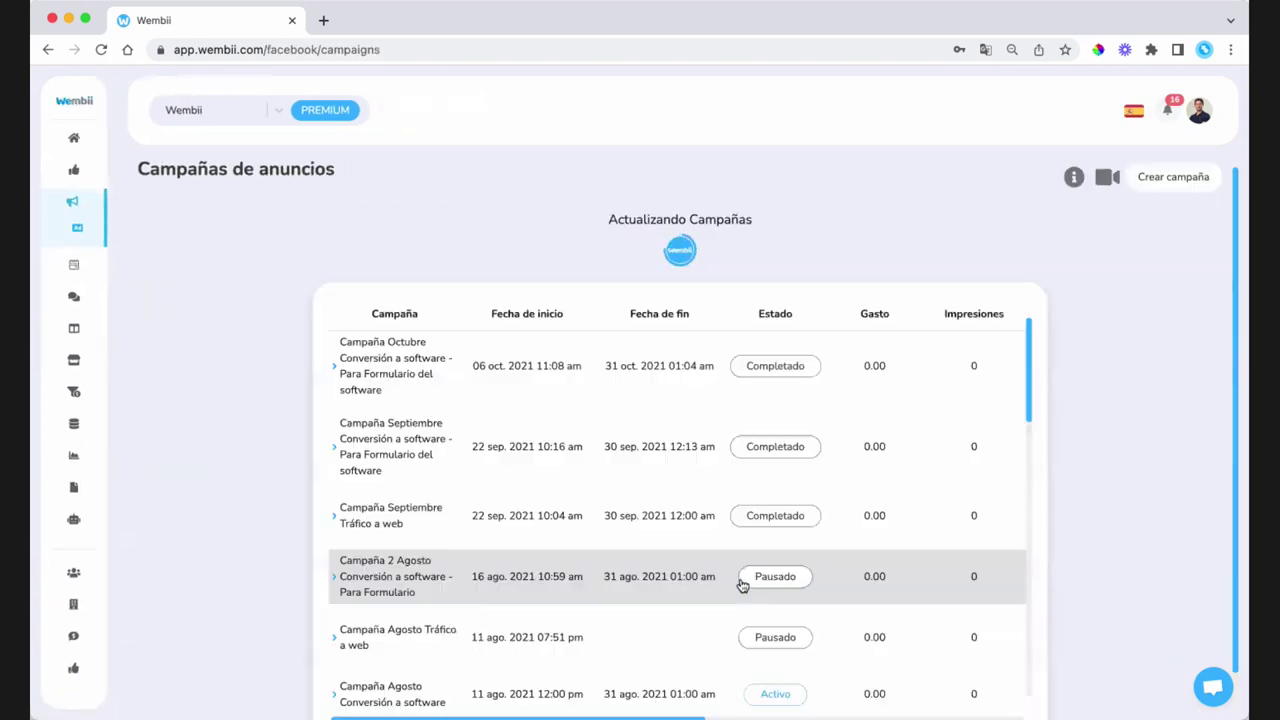
left_click(1150, 180)
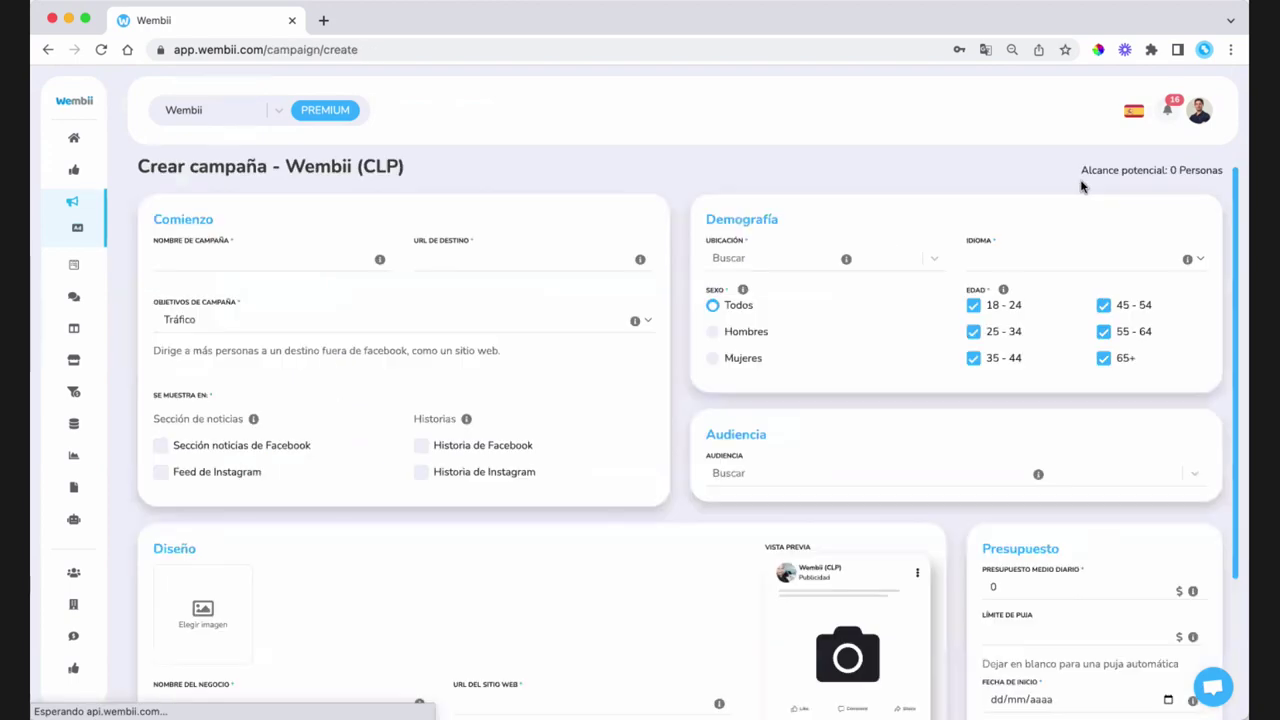
scroll(701, 351, "down", 3)
scroll(701, 351, "up", 3)
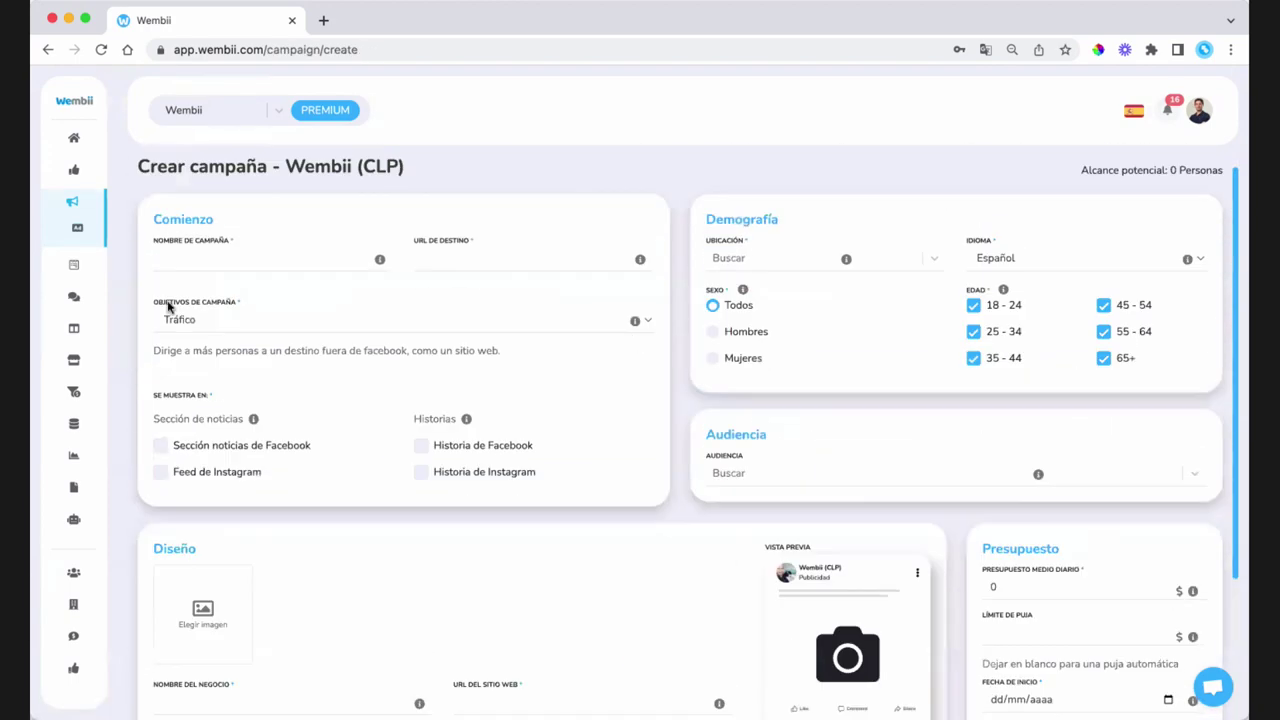
Step: View the list of web forms and open the website chat conversations
mouse_move(111, 300)
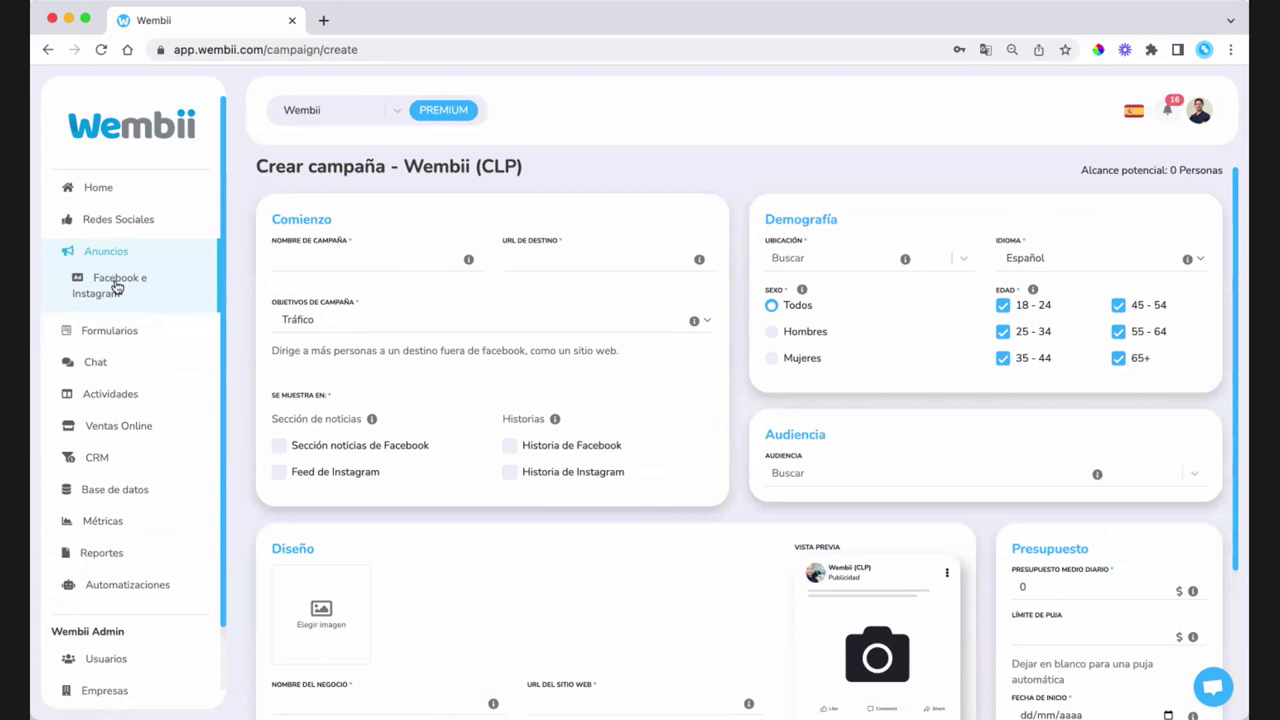
left_click(117, 331)
left_click(103, 358)
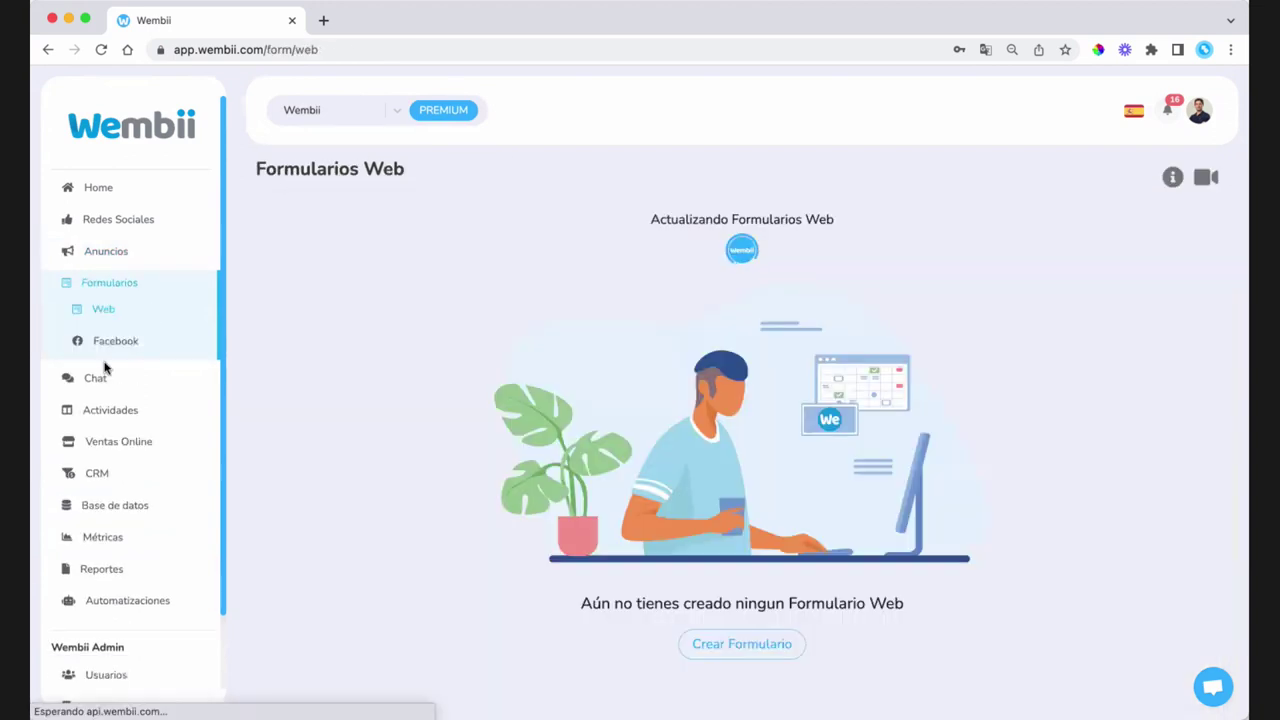
mouse_move(94, 334)
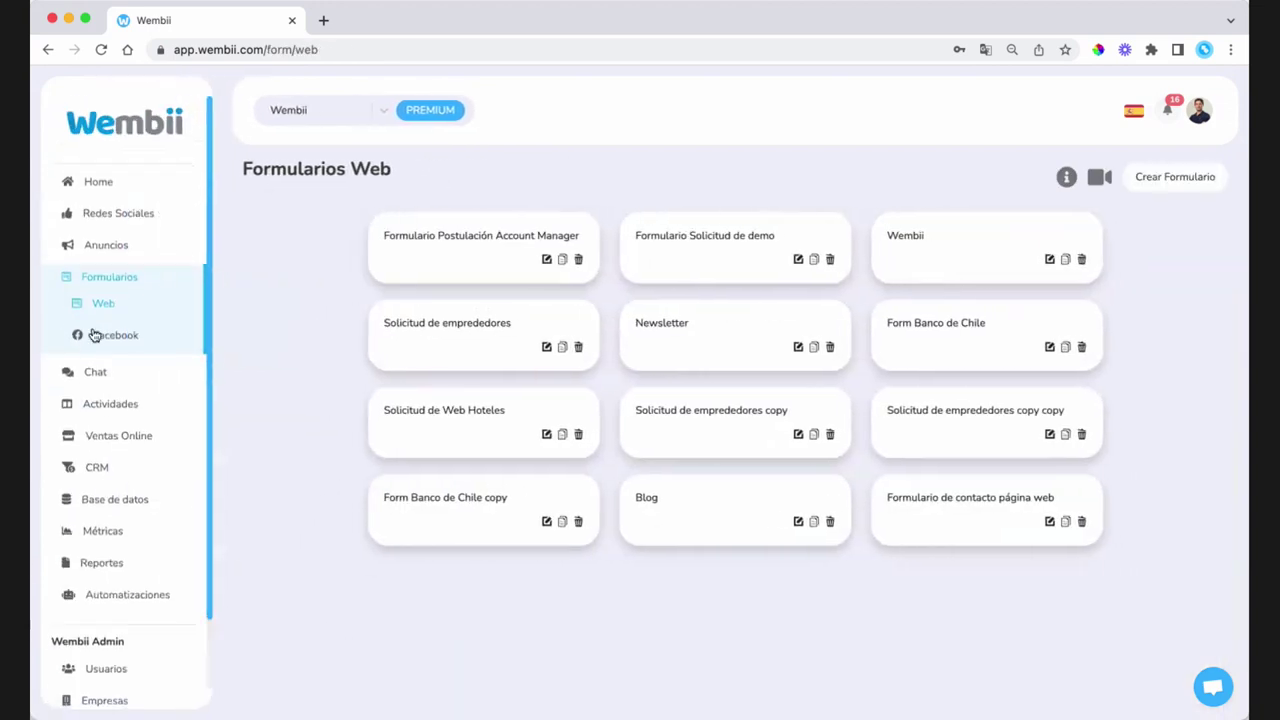
left_click(114, 392)
left_click(117, 406)
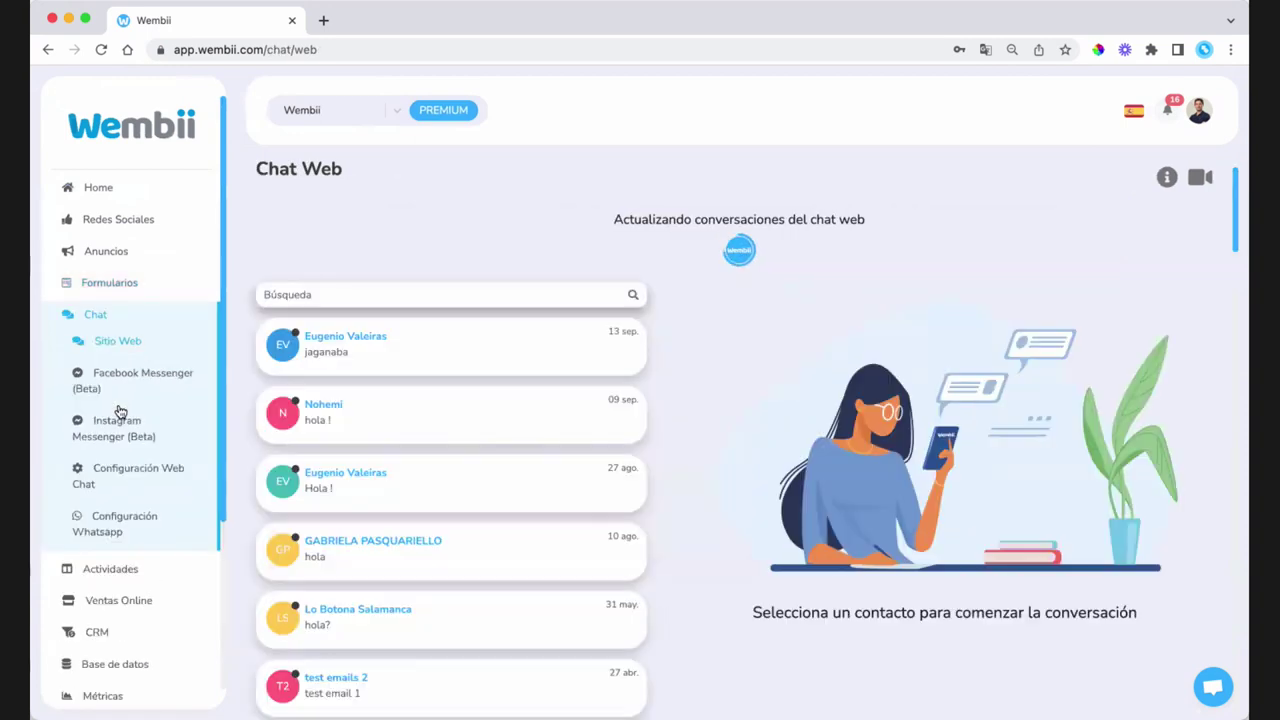
Step: Open the WhatsApp chat configuration and view the details of the "Soporte" area
mouse_move(116, 339)
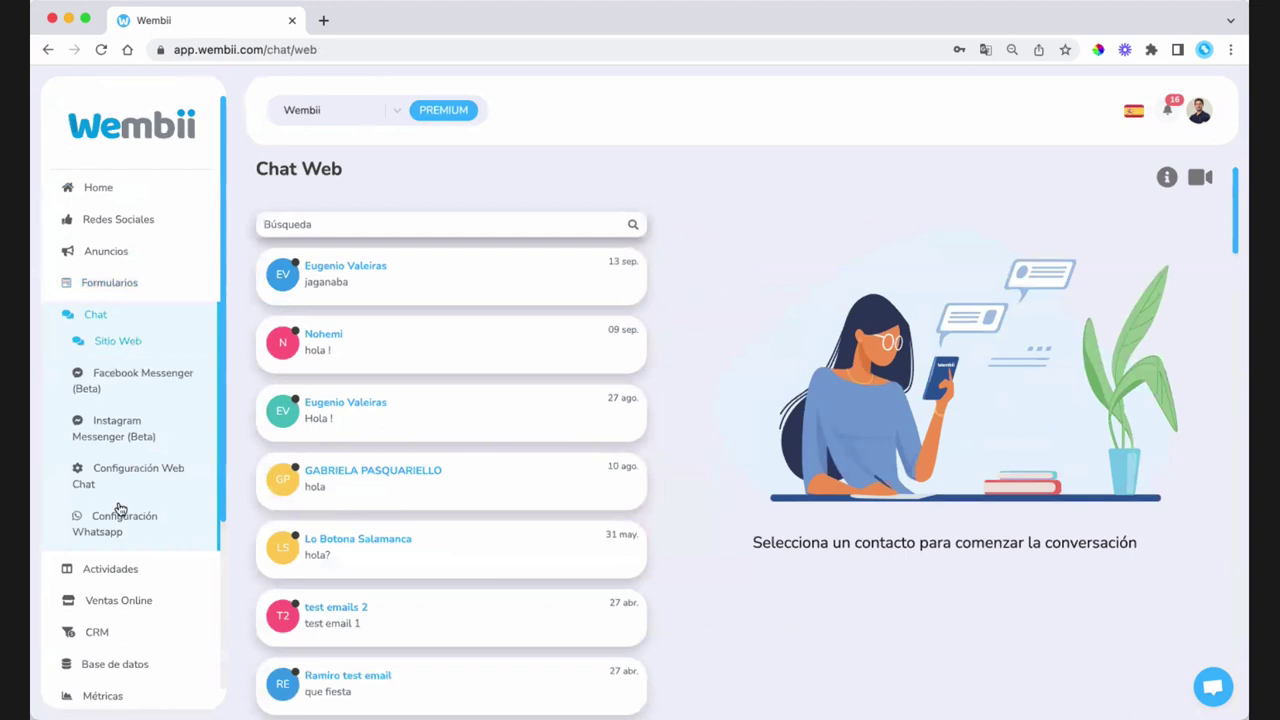
left_click(118, 512)
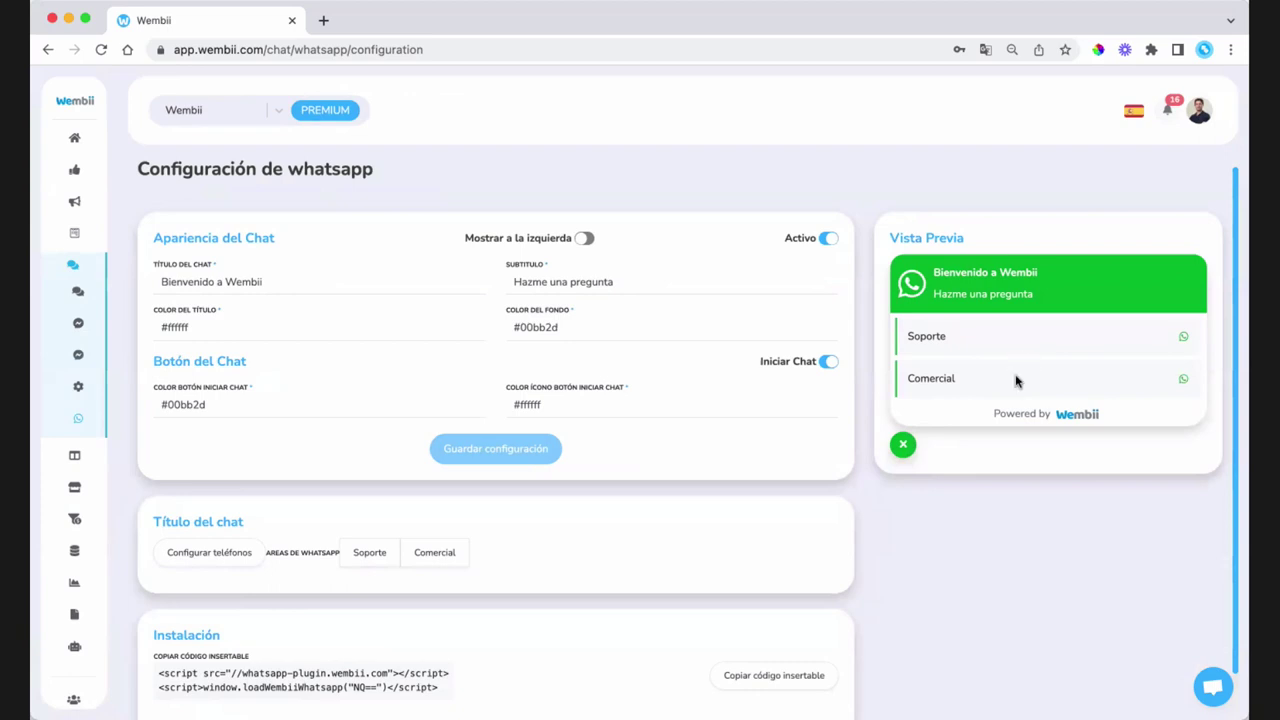
scroll(640, 530, "down", 1)
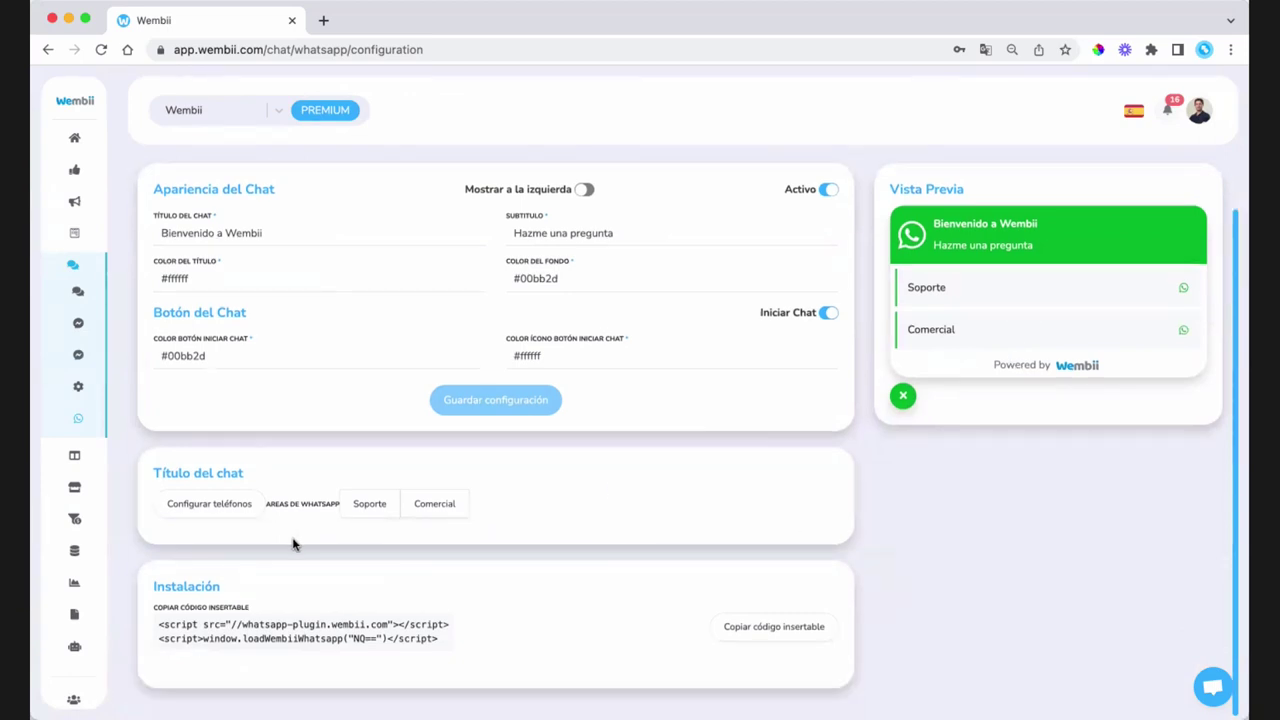
left_click(382, 498)
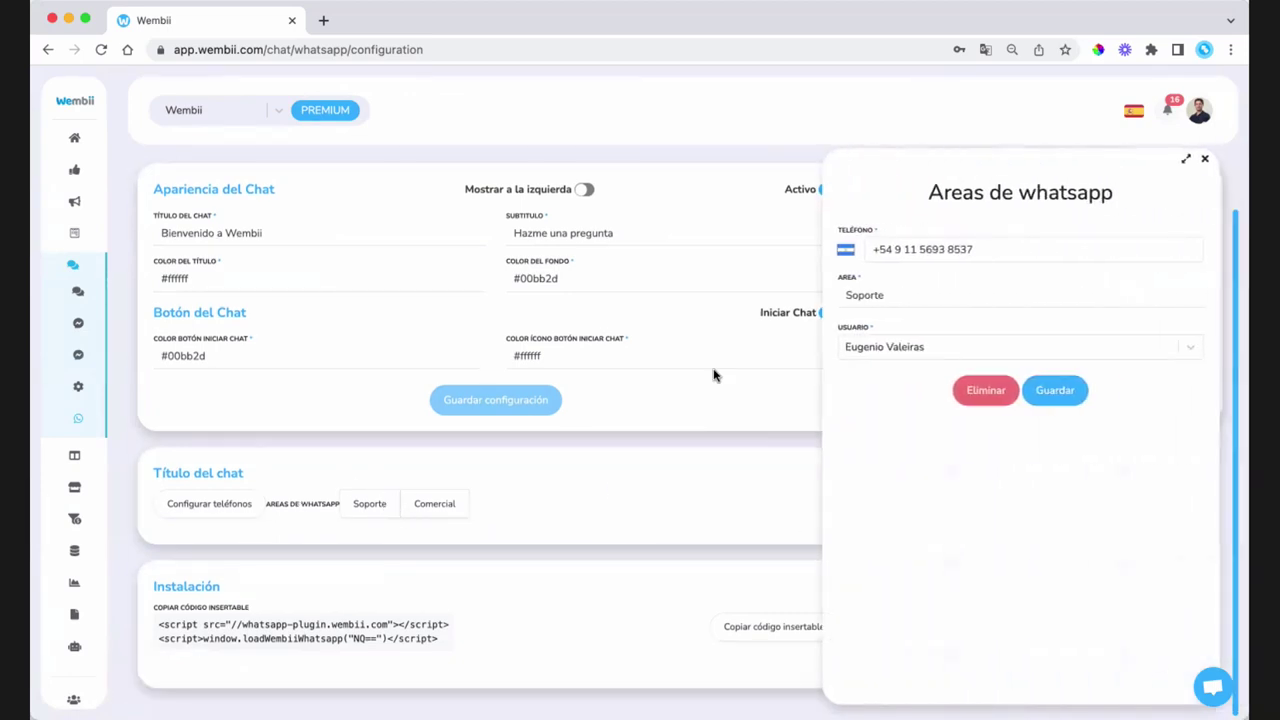
Step: View the details of the "Comercial" WhatsApp area and copy the WhatsApp chat's insertable code
left_click(1205, 159)
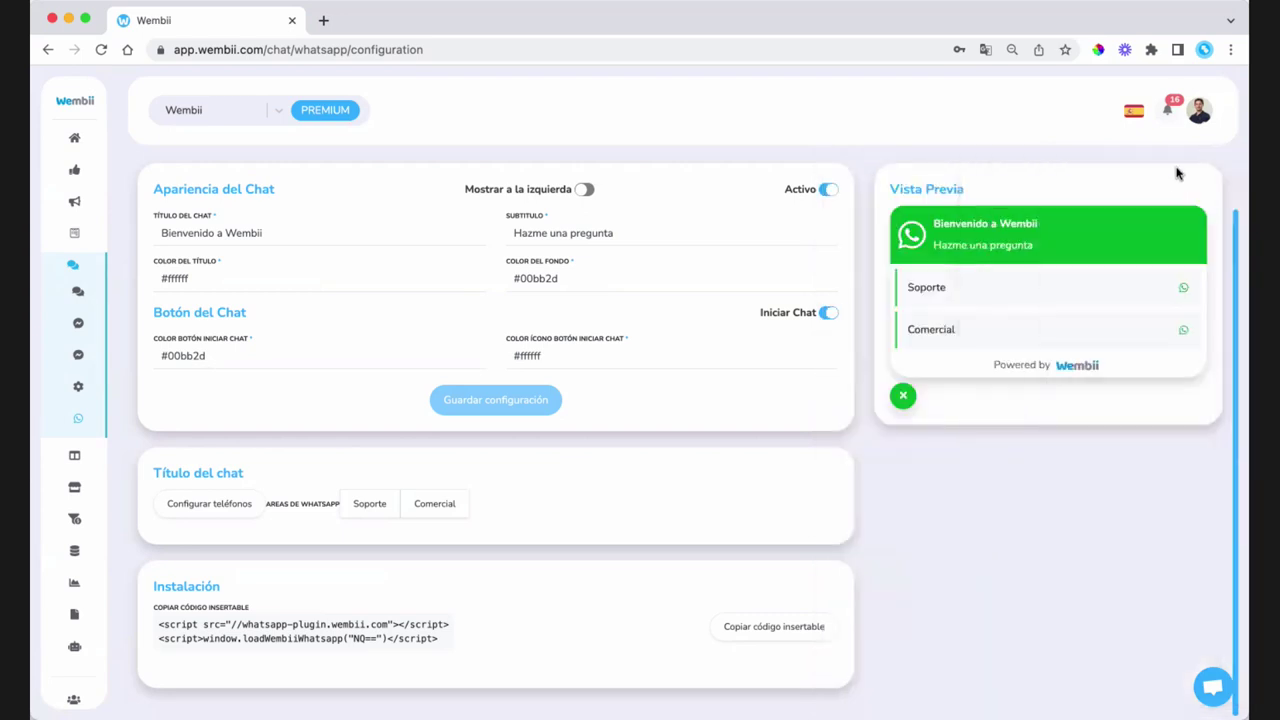
left_click(443, 500)
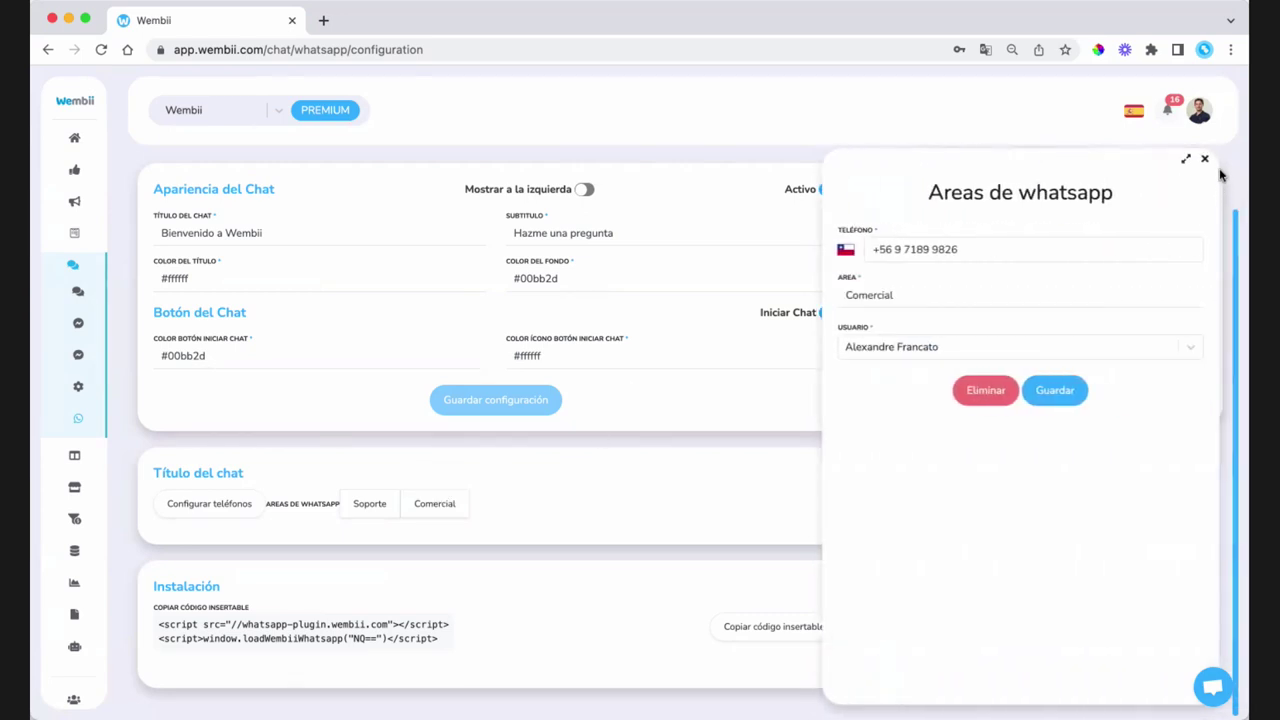
left_click(1207, 162)
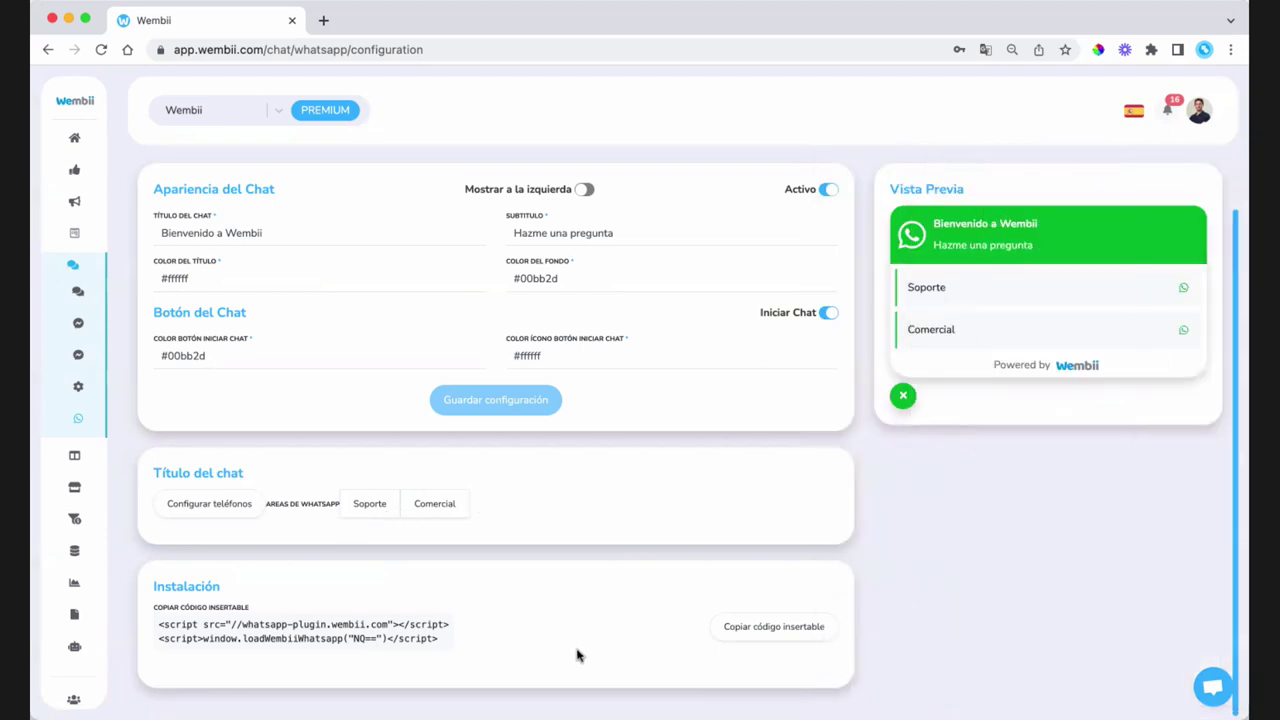
left_click(813, 636)
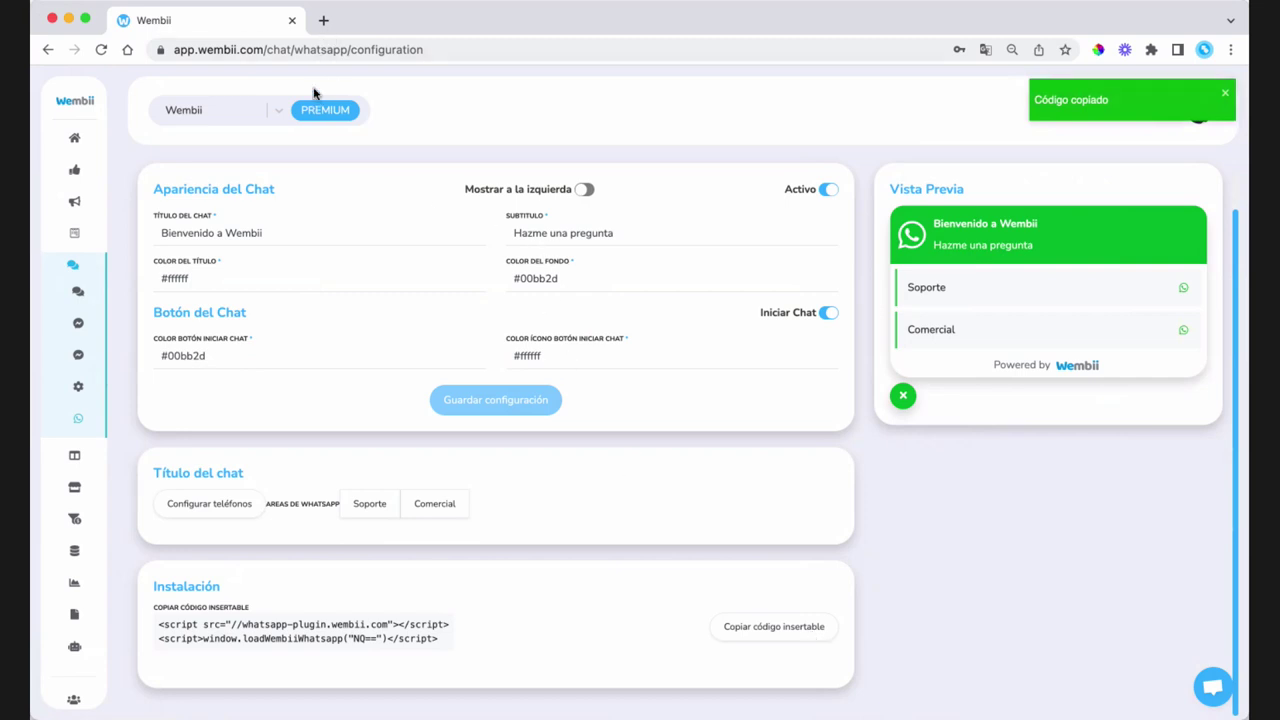
Step: Open wembii.com in a new browser tab and view its "Soporte" WhatsApp contact form and web chat window
left_click(318, 27)
type("wembii.com")
key("Return")
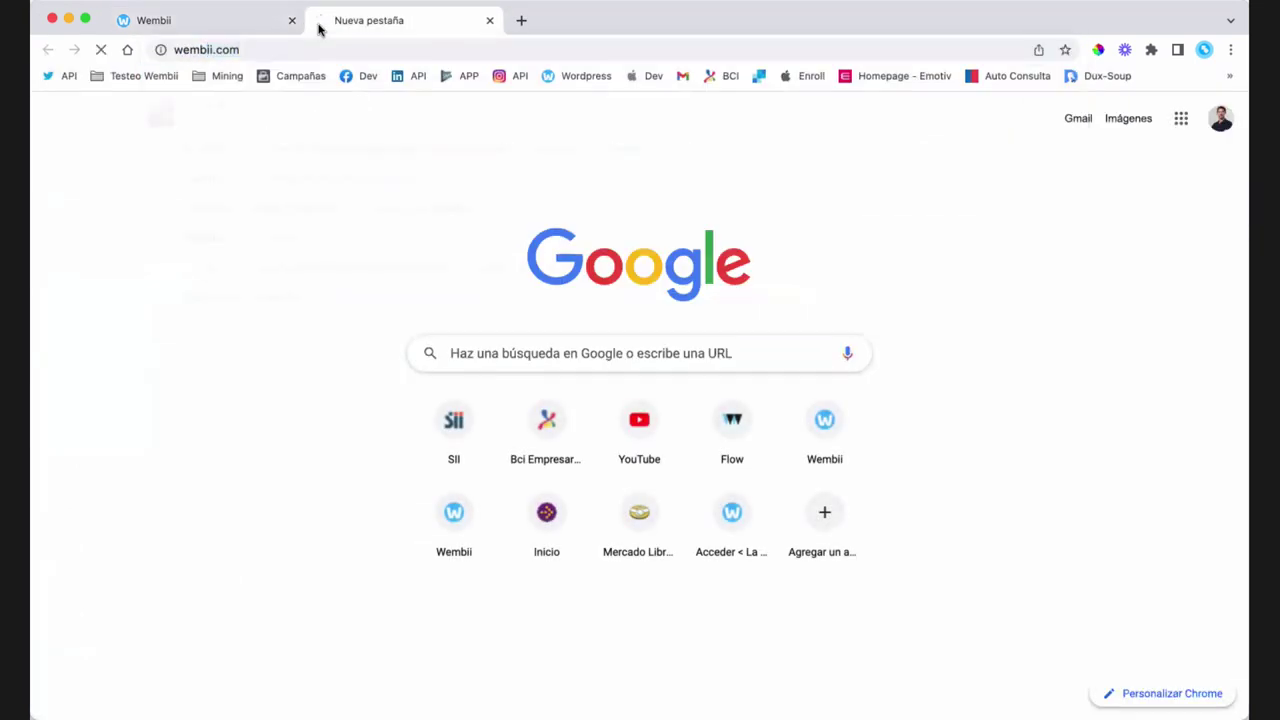
left_click(229, 27)
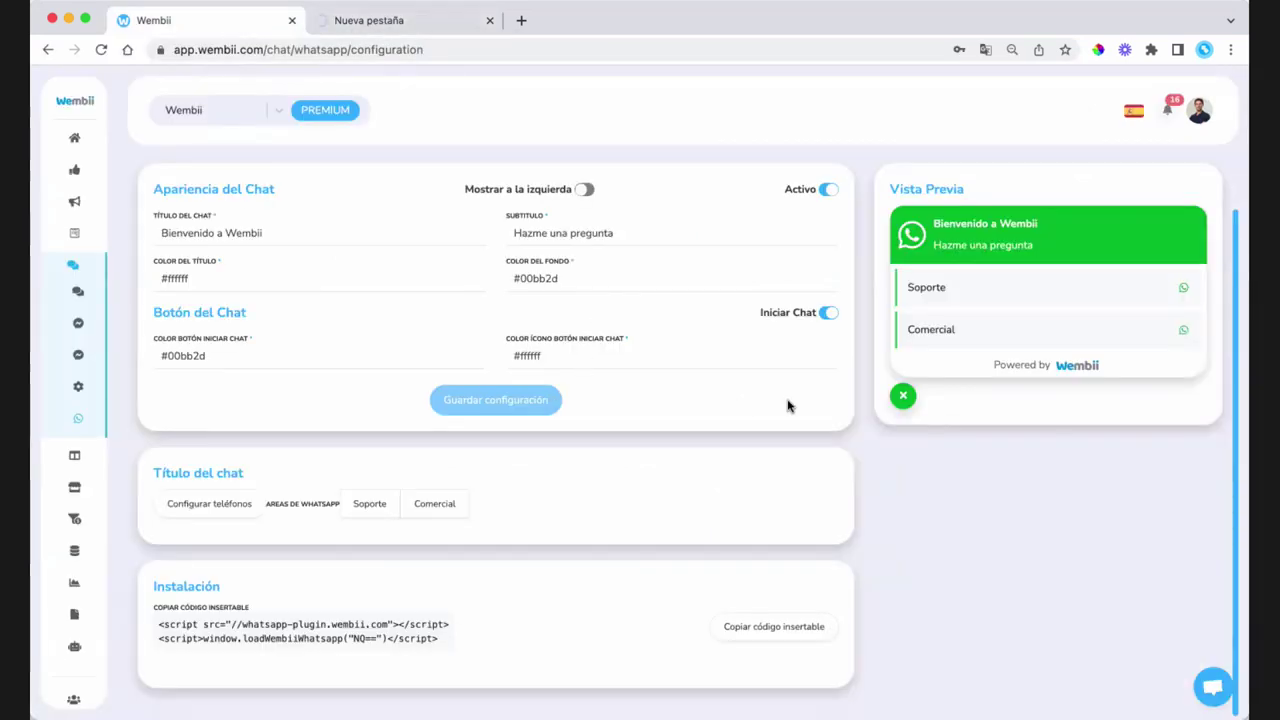
mouse_move(100, 348)
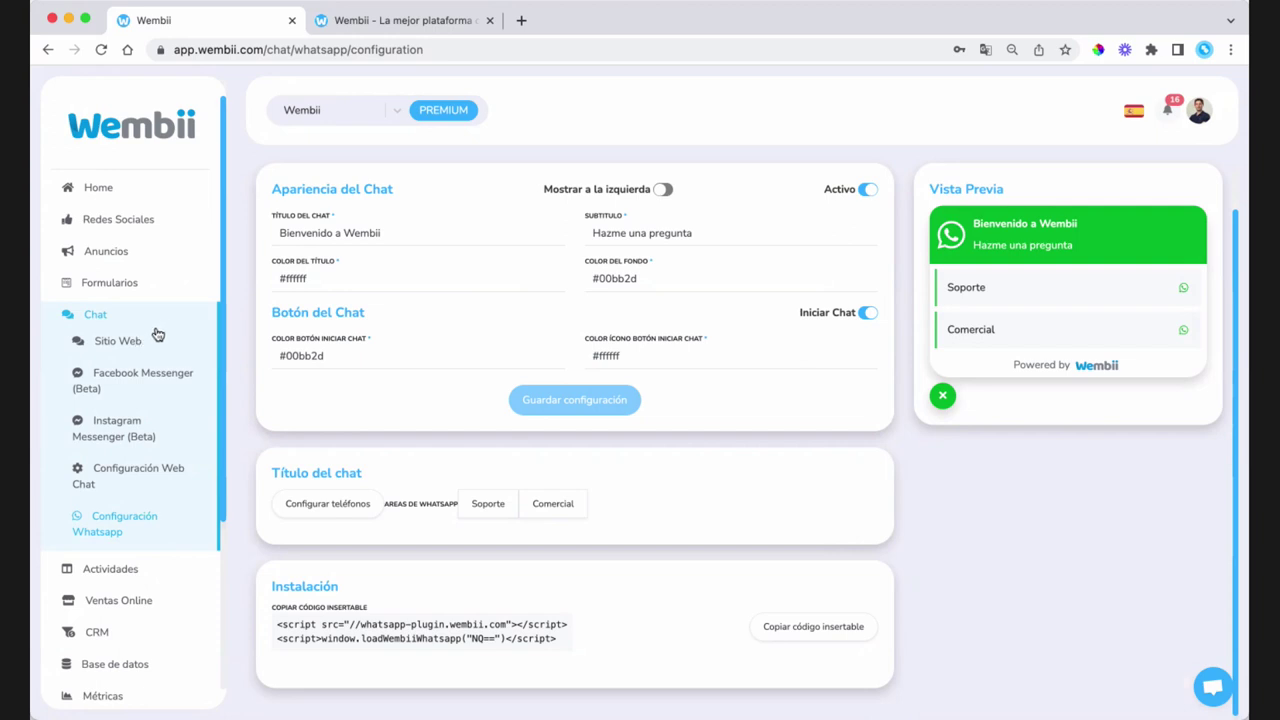
left_click(375, 22)
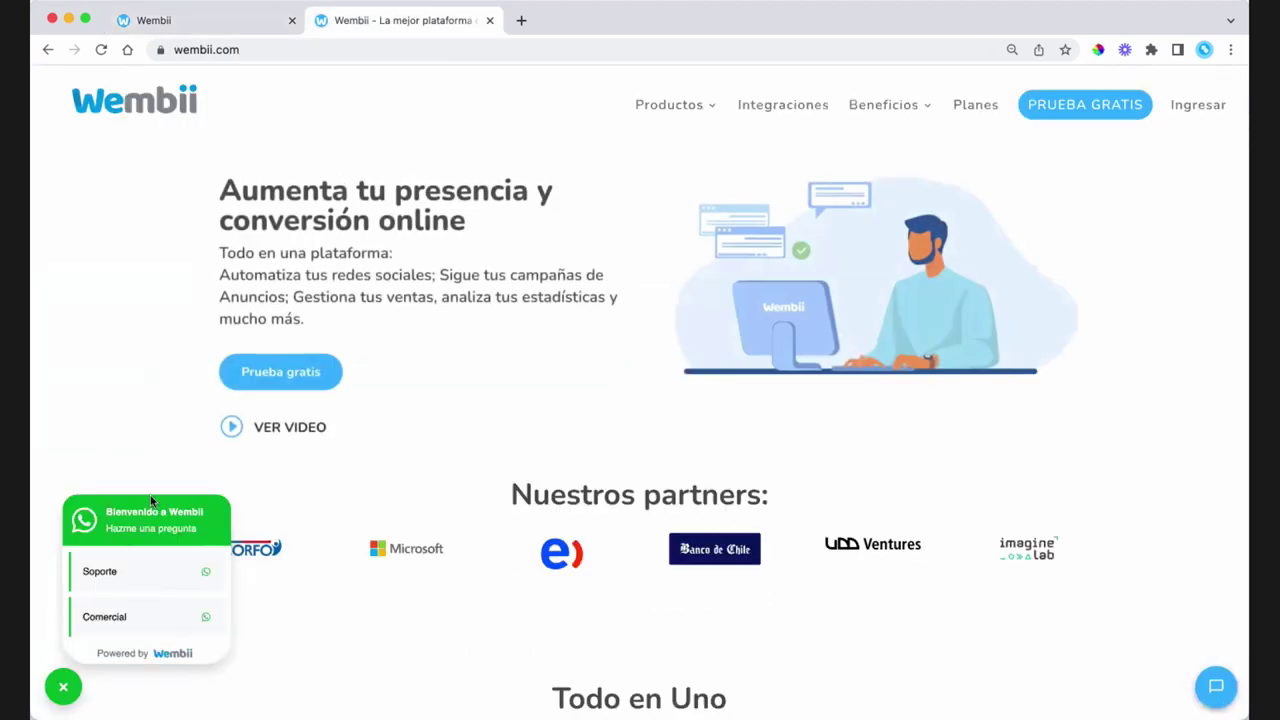
left_click(118, 570)
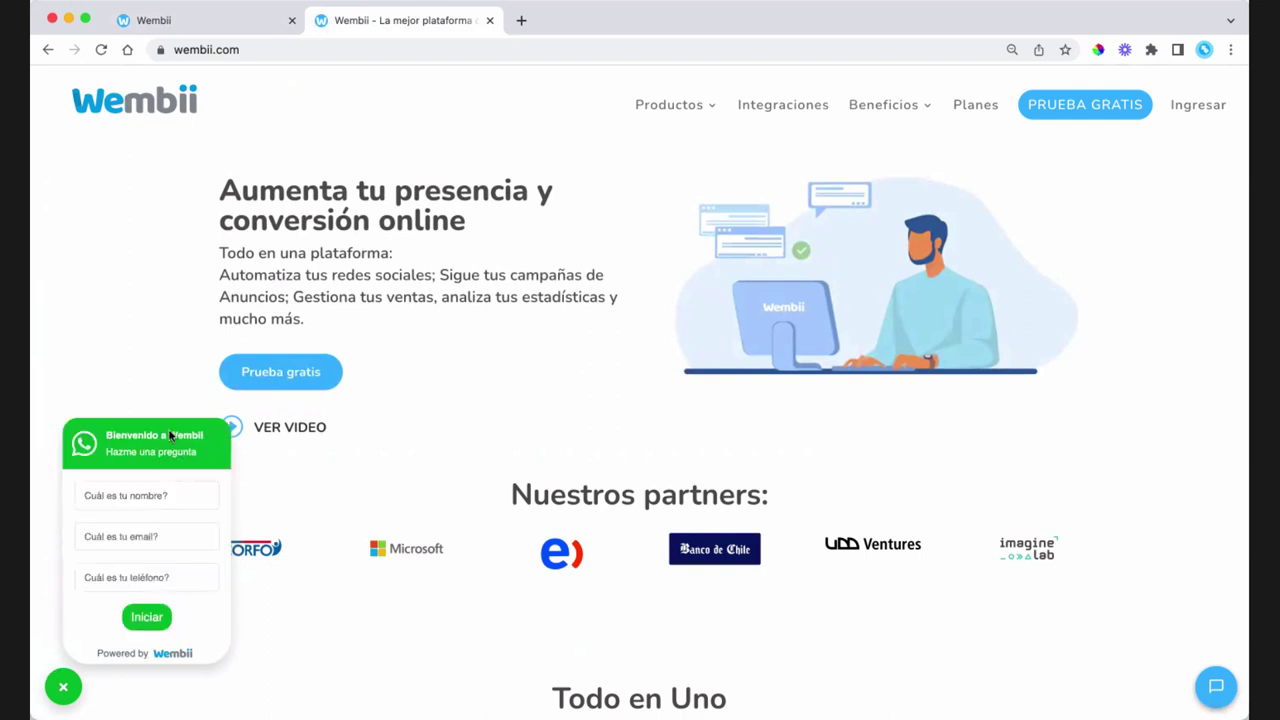
left_click(1235, 693)
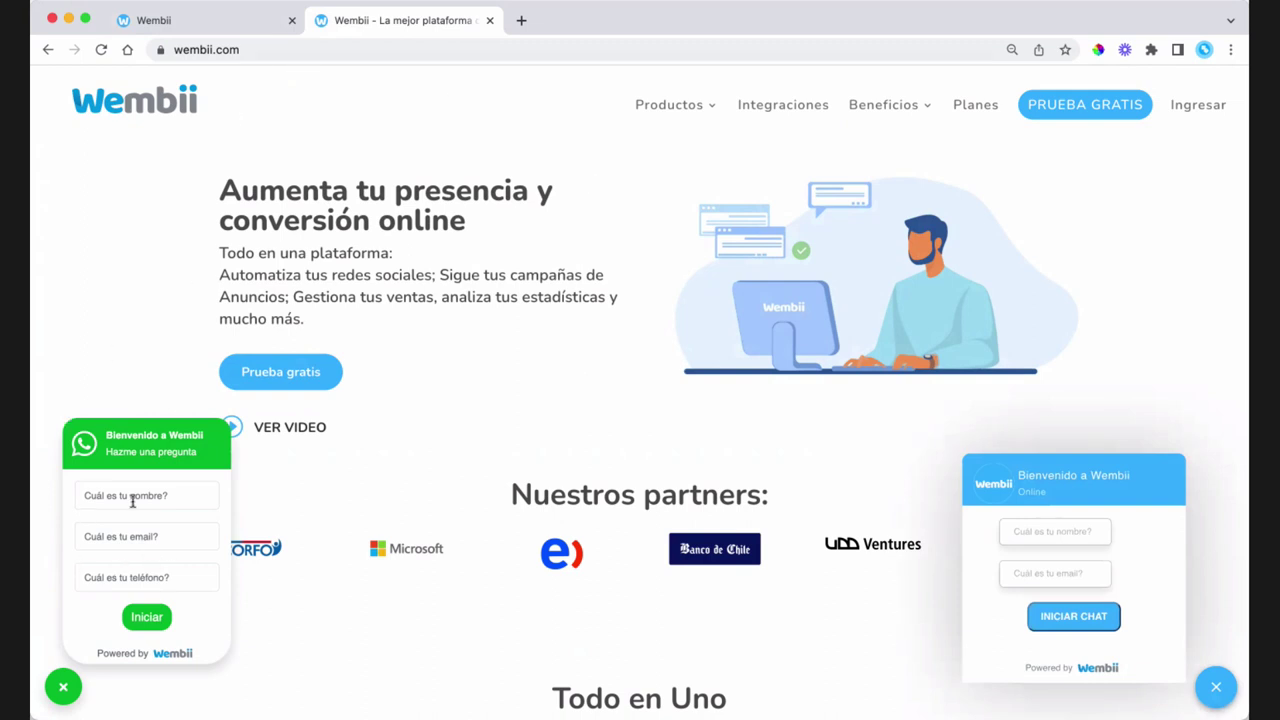
Step: Return to the Wembii configuration page and open the "Actividades Software" board from the activity boards
left_click(206, 26)
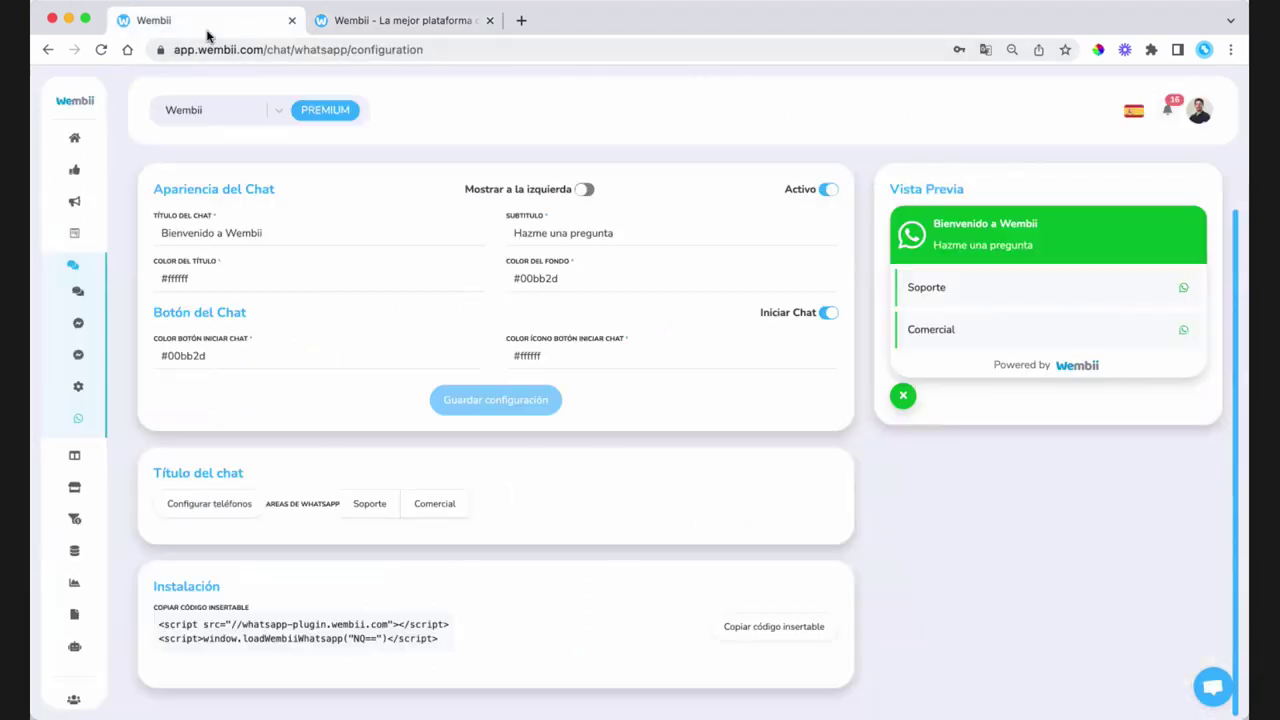
mouse_move(102, 290)
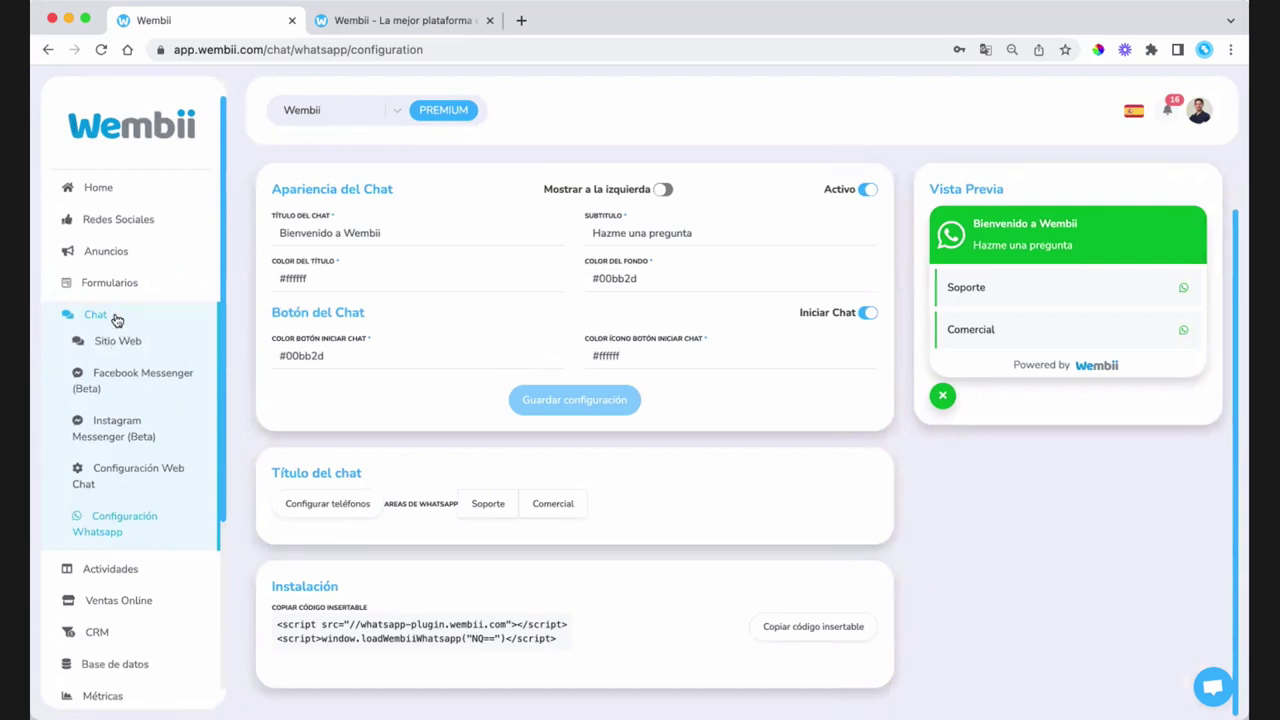
left_click(116, 318)
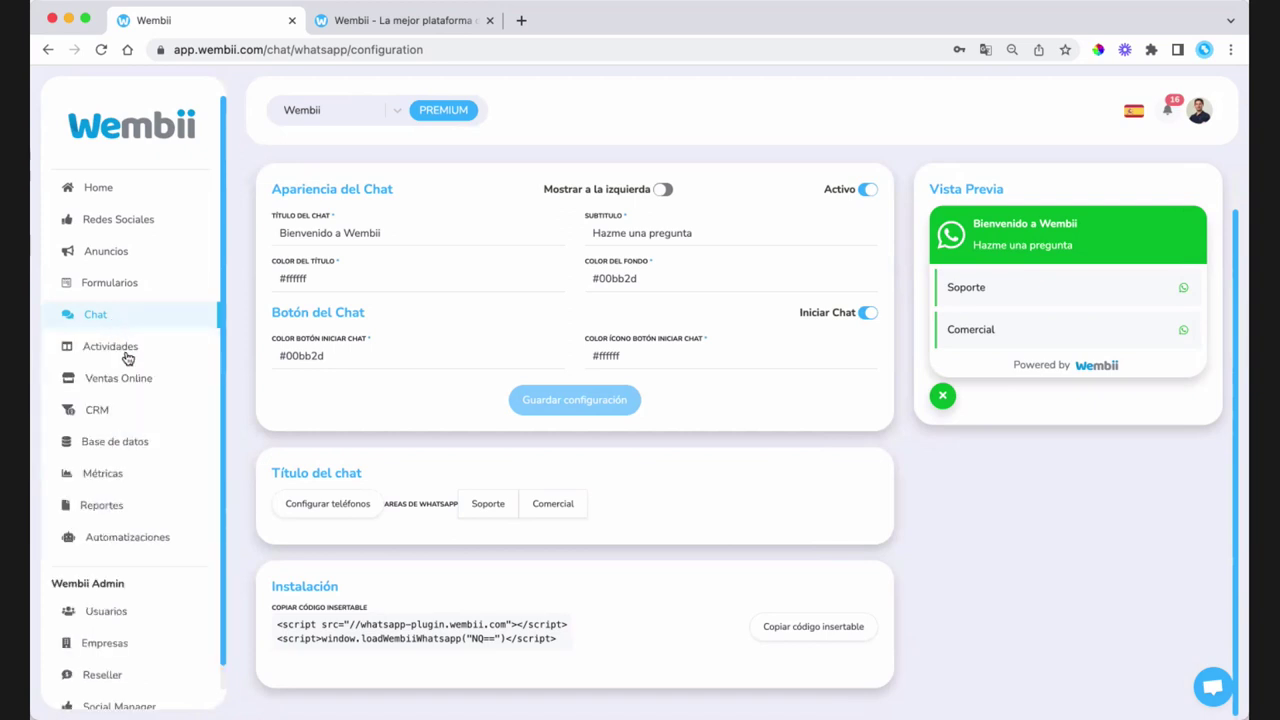
left_click(125, 352)
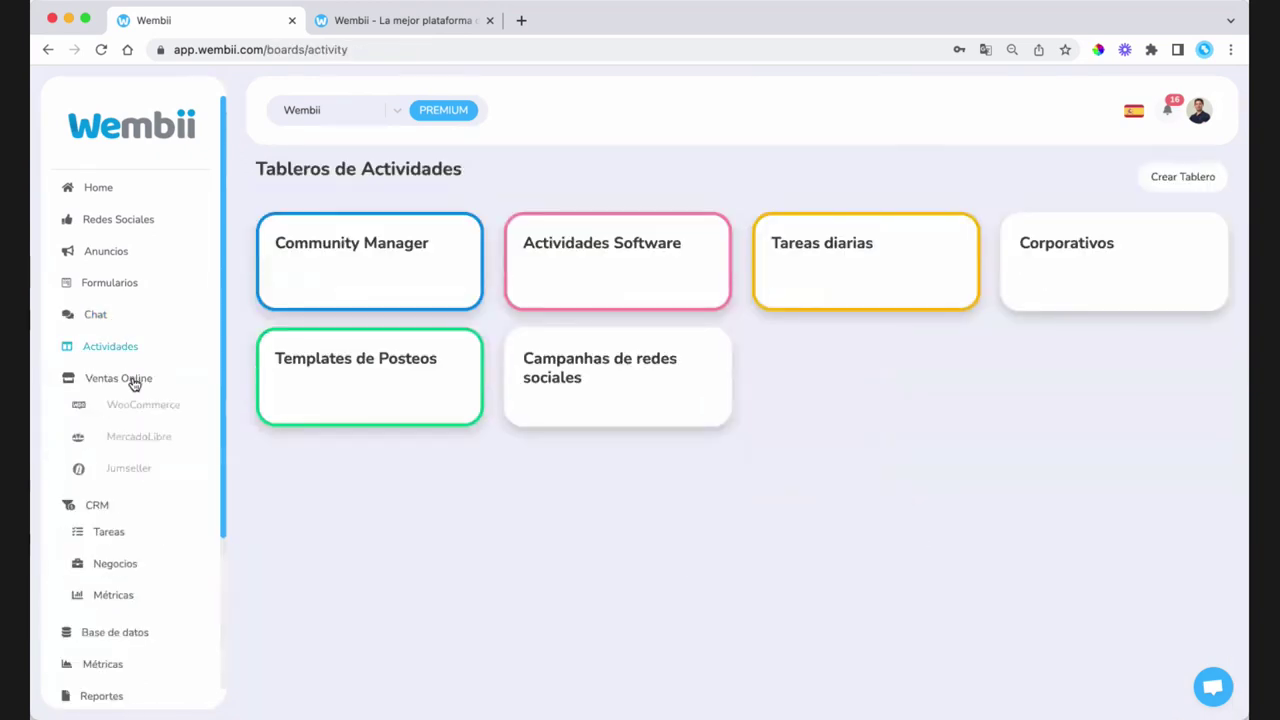
left_click(420, 289)
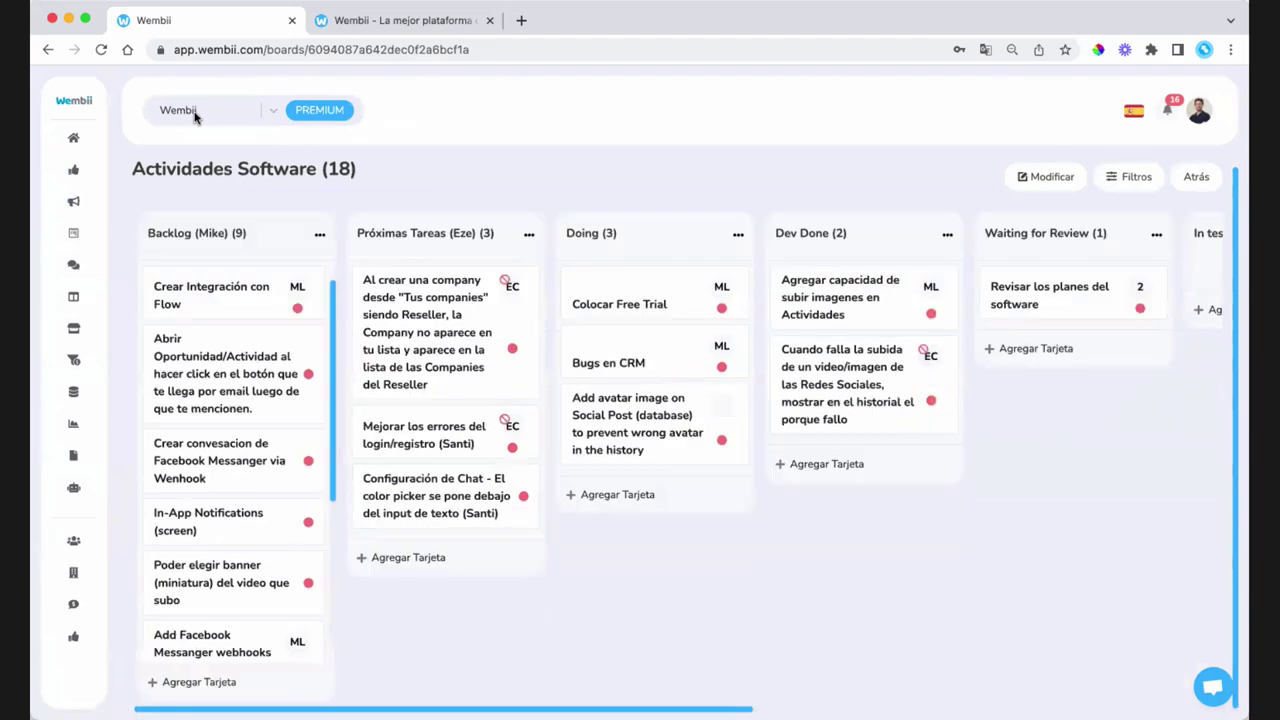
Step: Open the "Tareas diarias" board and view the details of the "Limpiar consulta 1" card
left_click(49, 48)
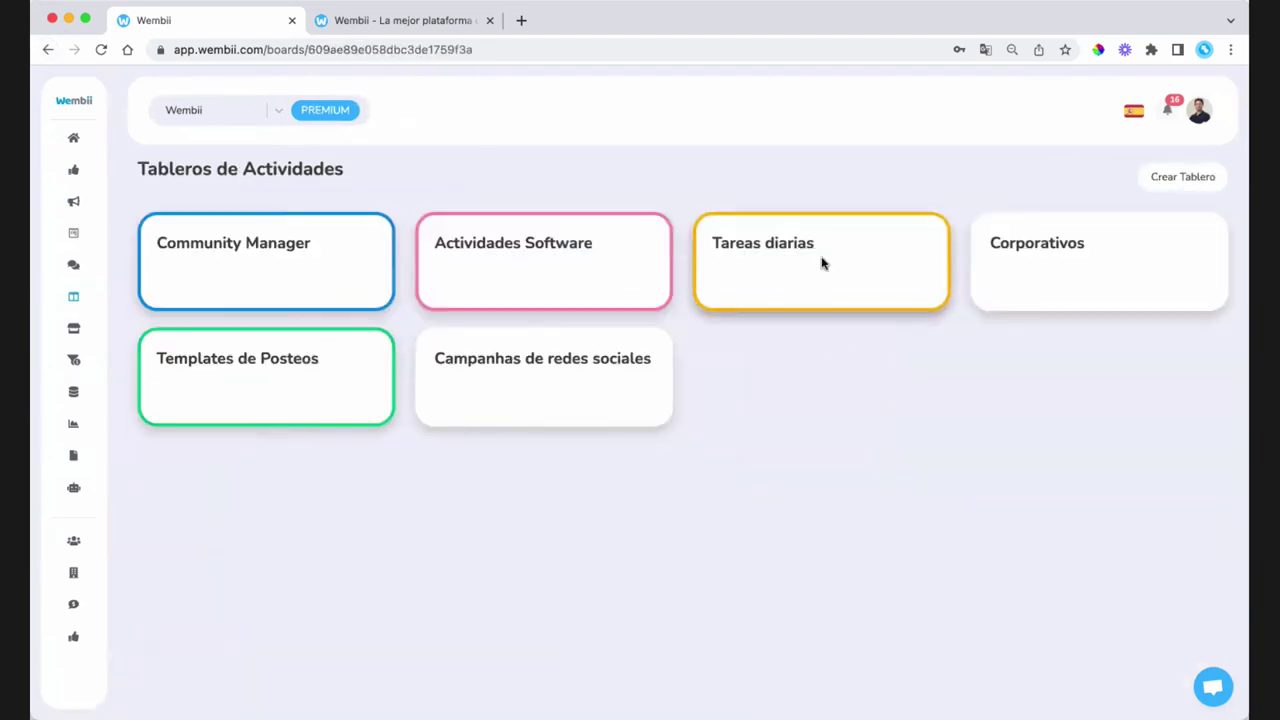
left_click(815, 263)
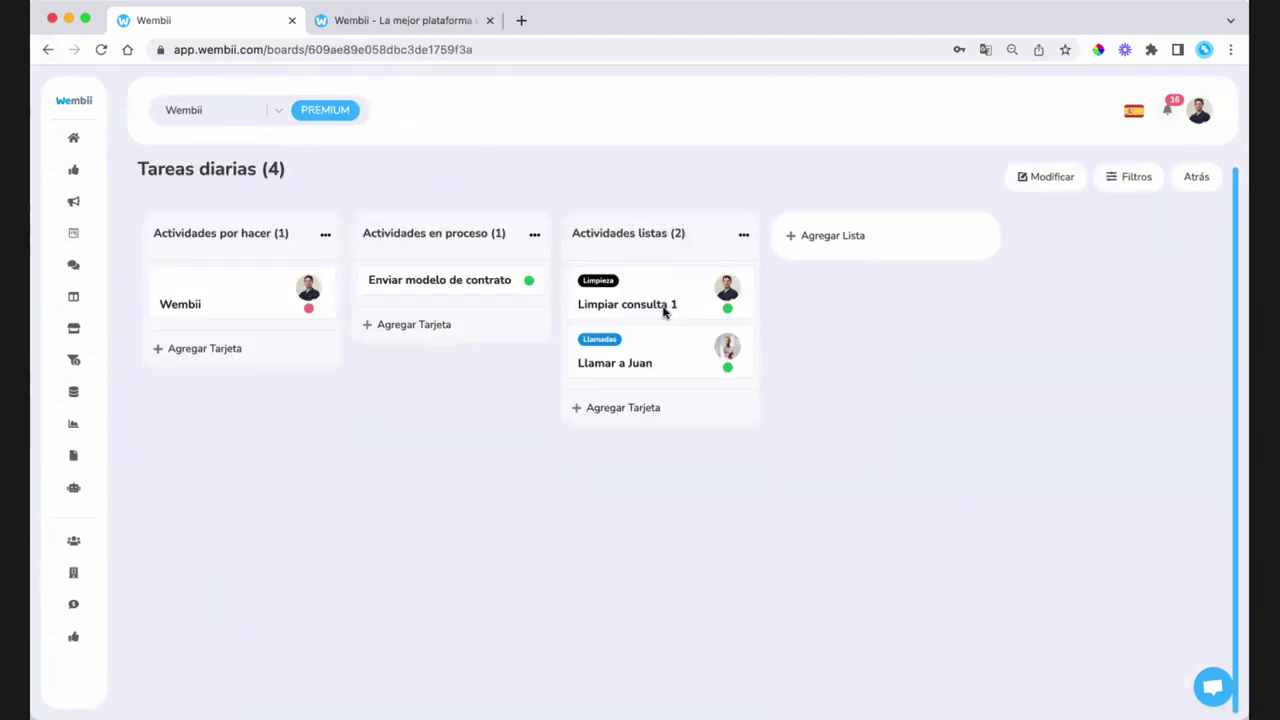
left_click(664, 310)
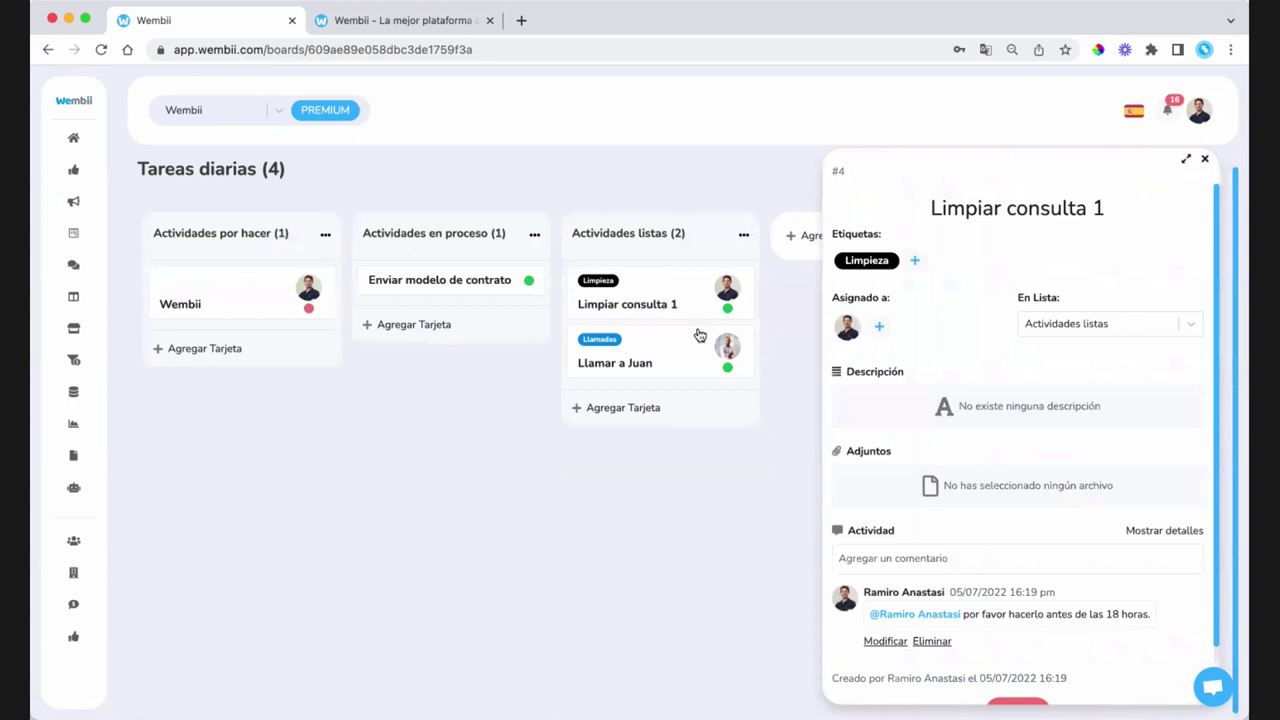
scroll(1068, 553, "down", 1)
left_click(658, 610)
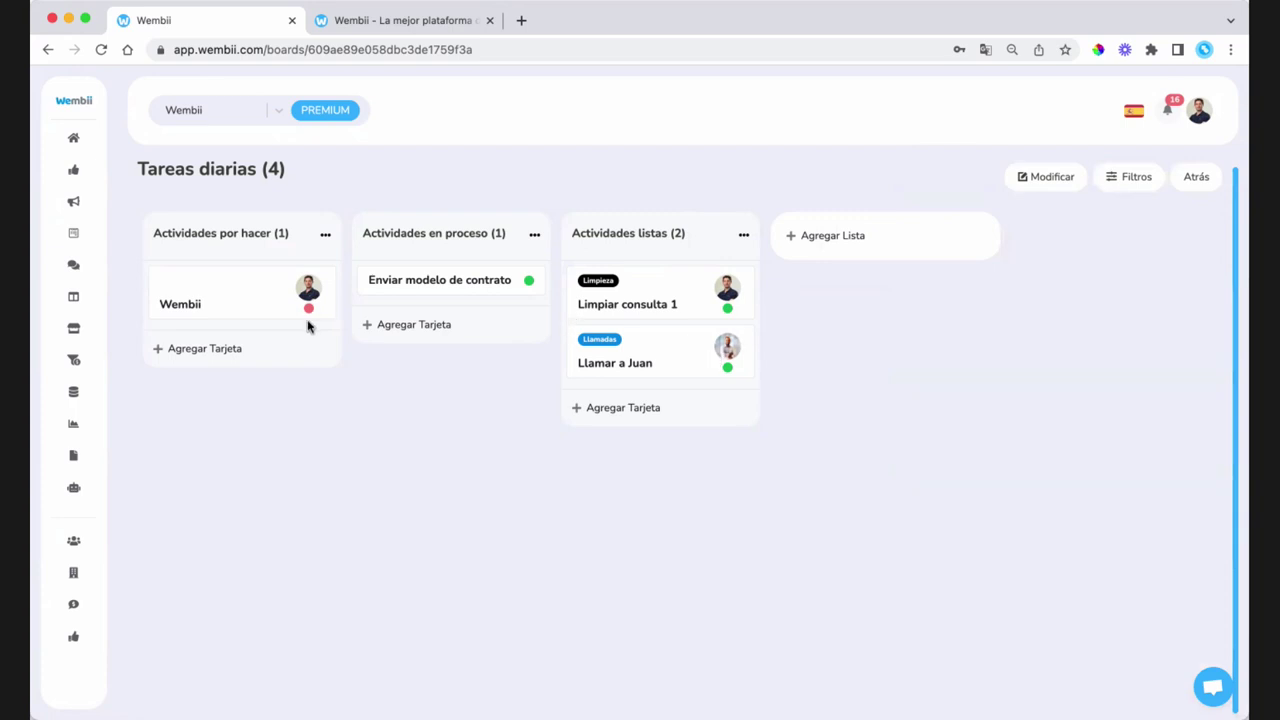
Step: View the store integrations available for online sales
mouse_move(84, 384)
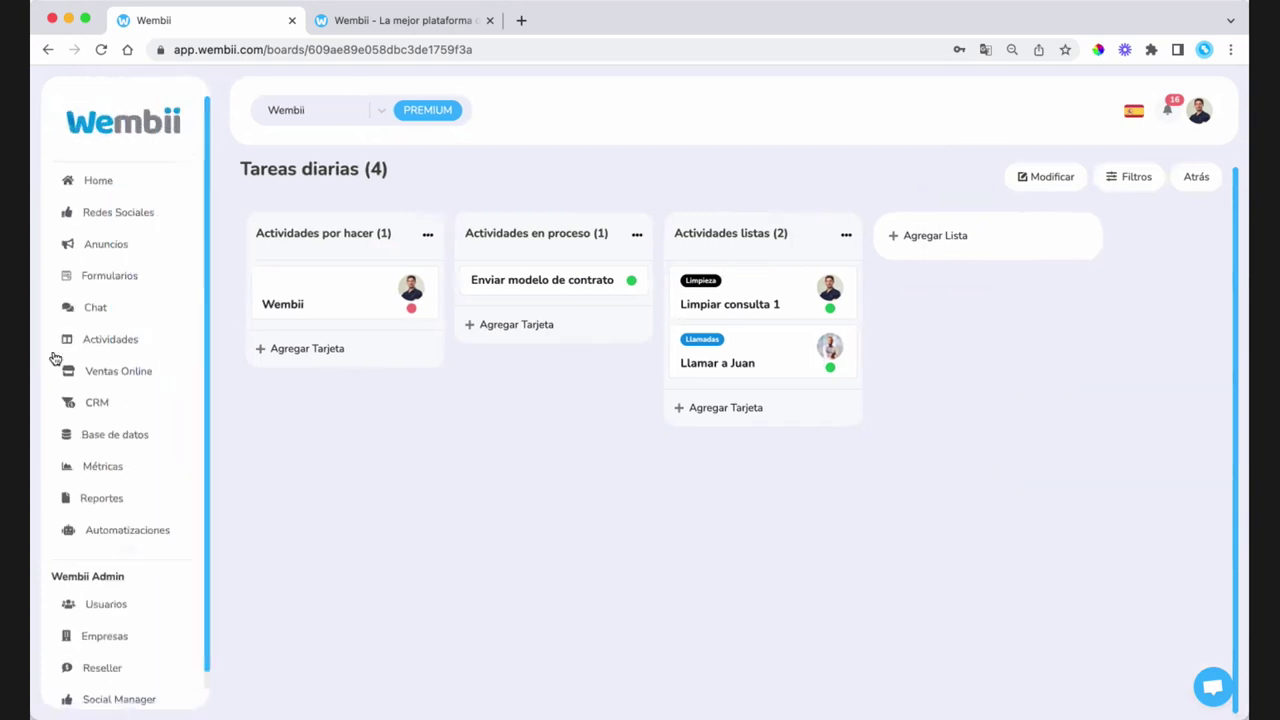
left_click(108, 386)
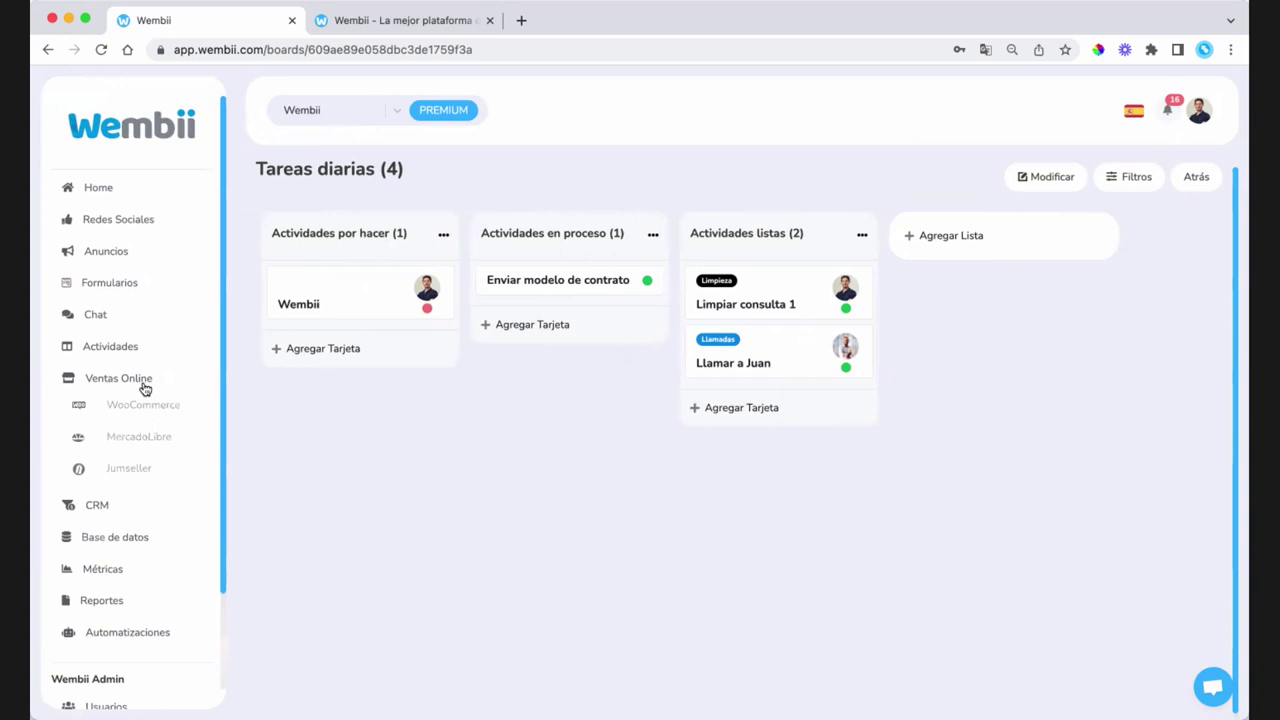
left_click(130, 386)
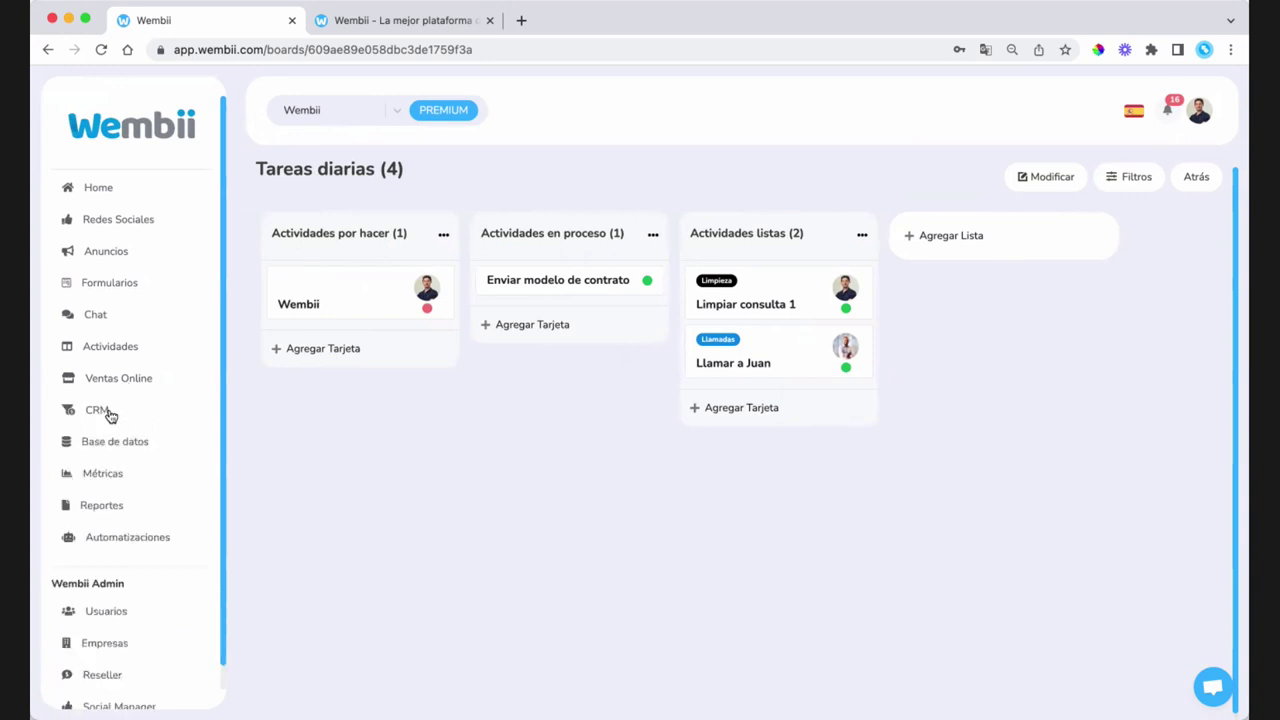
Step: Open the CRM deals board and switch it to the "Ventas Wembii 2" pipeline
left_click(108, 412)
left_click(114, 472)
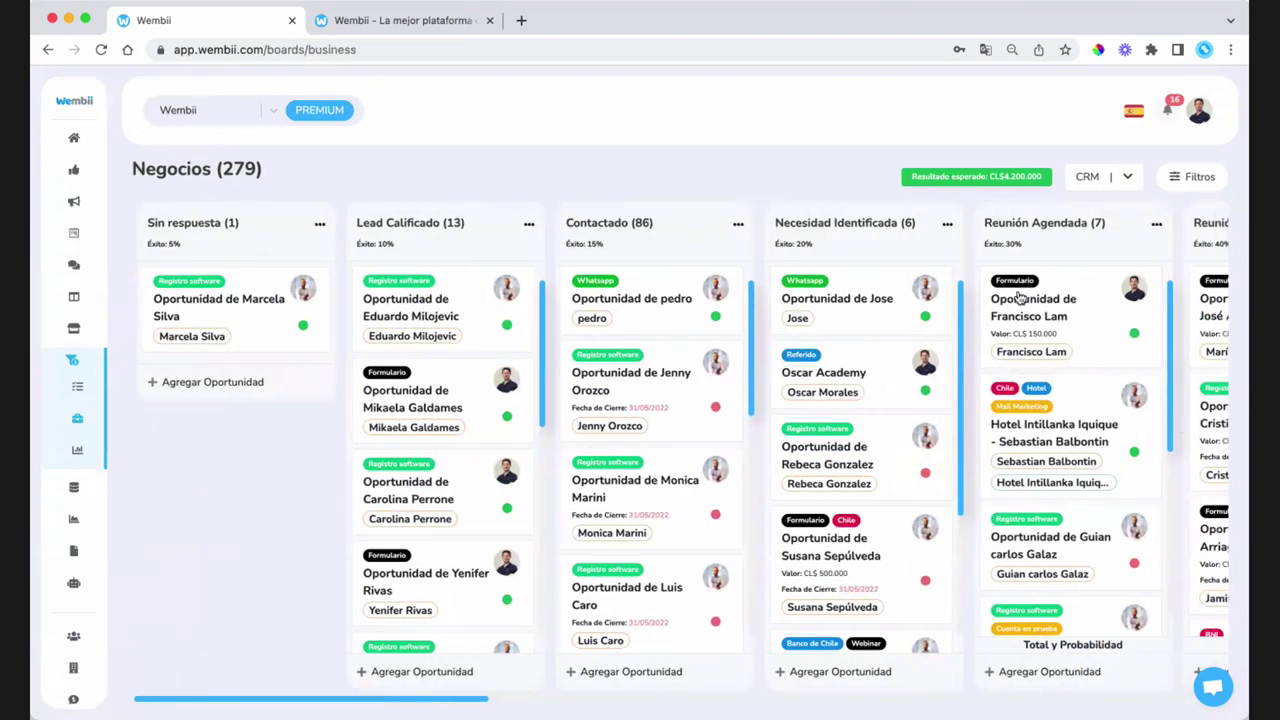
left_click(1090, 176)
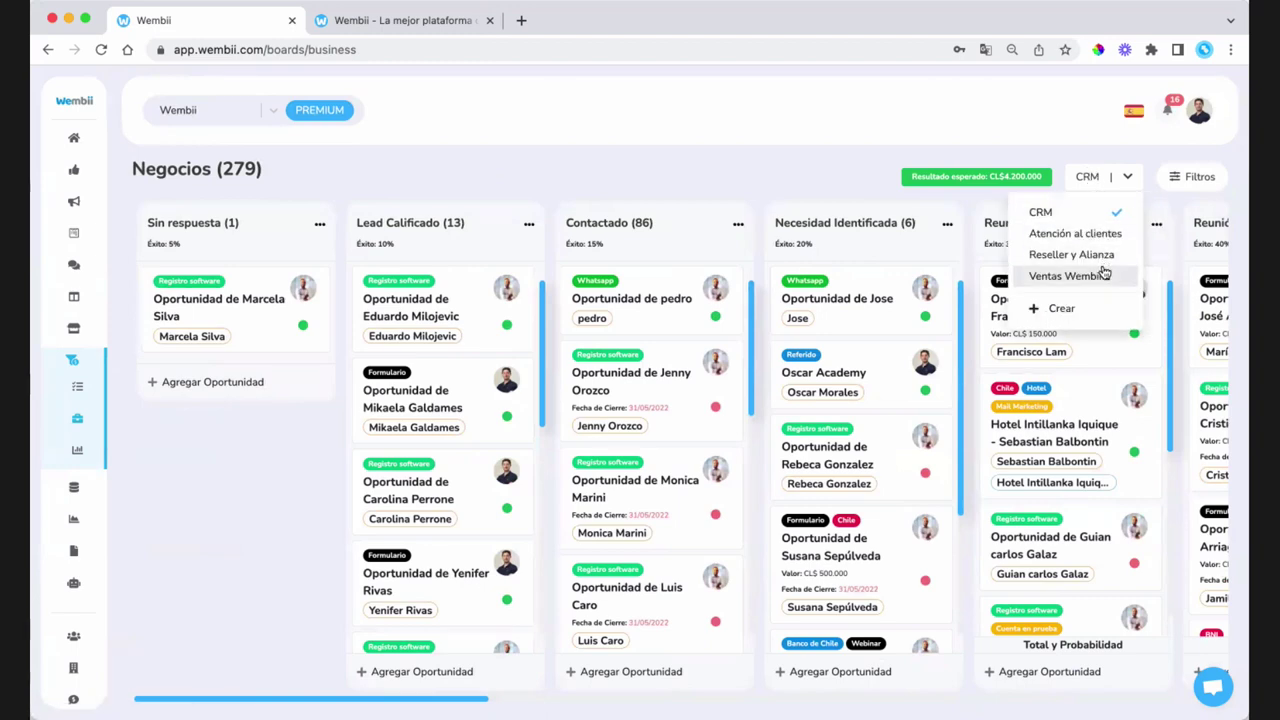
left_click(1068, 275)
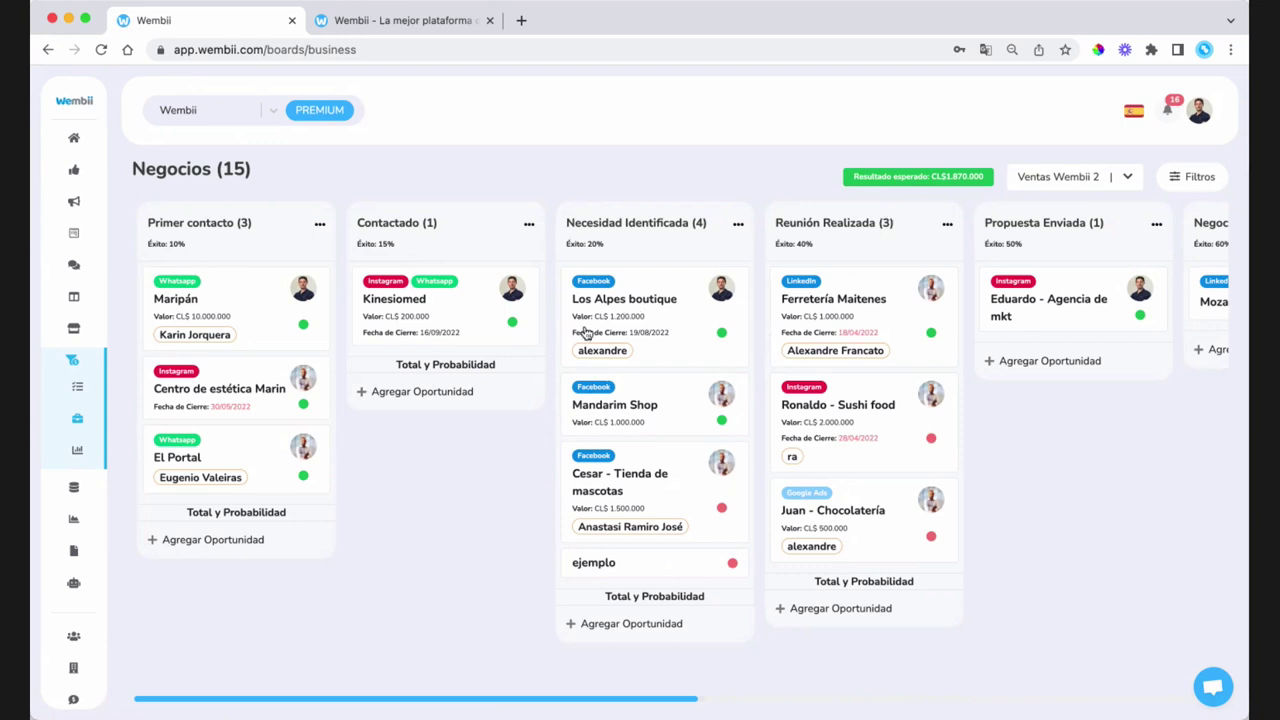
Step: Open the name and success percentage of the "Contactado" stage for editing, cancelling each one
mouse_move(477, 425)
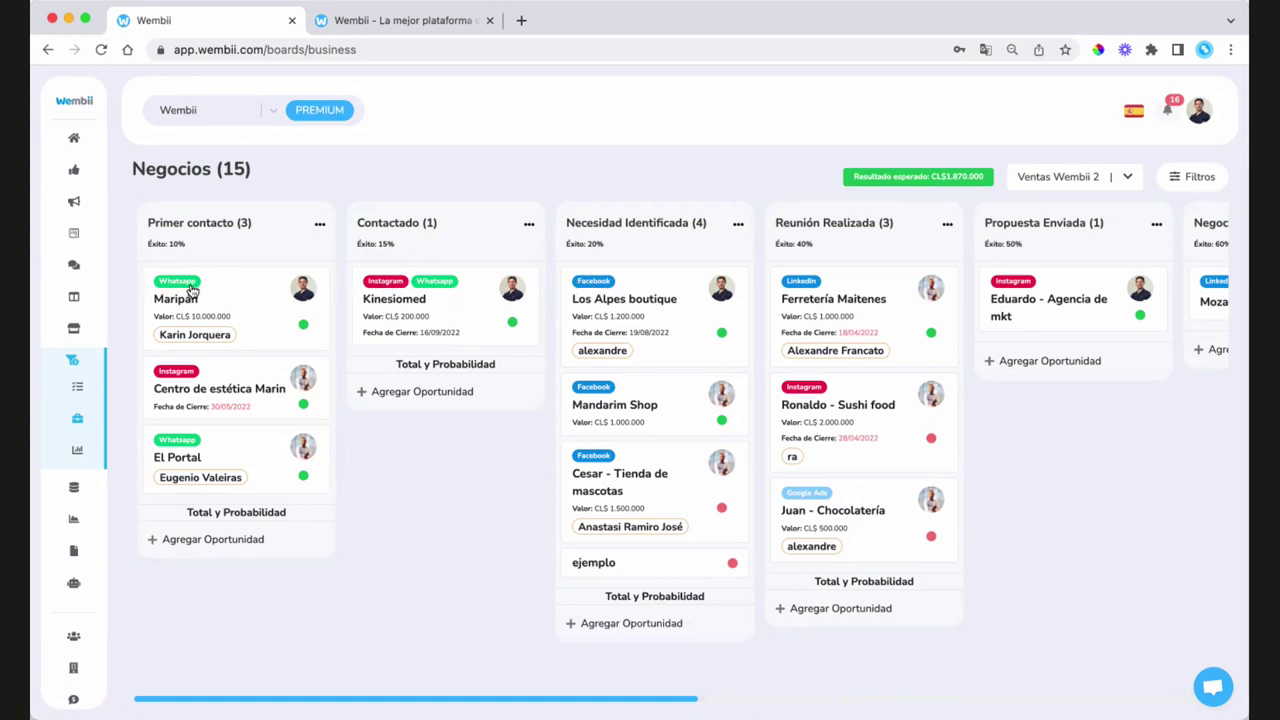
mouse_move(57, 492)
left_click(405, 226)
double_click(405, 224)
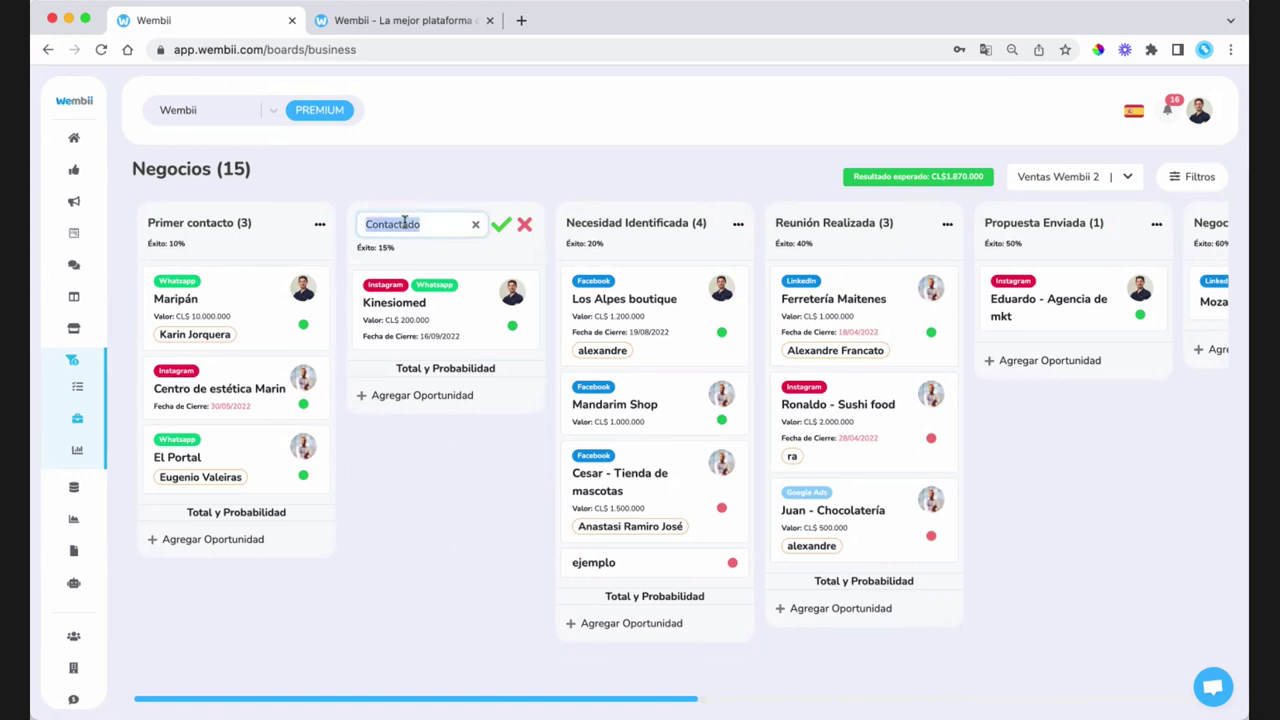
left_click(488, 164)
left_click(525, 224)
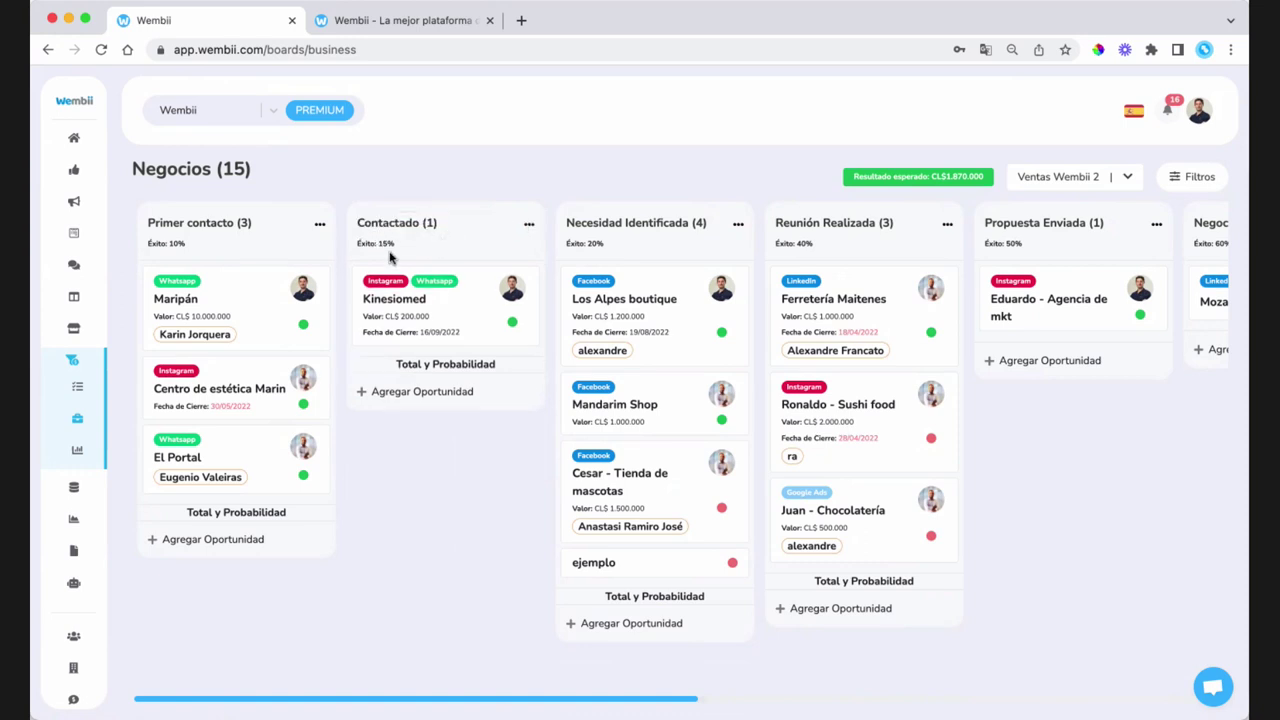
left_click(381, 250)
mouse_move(446, 257)
left_mouse_down()
mouse_move(312, 257)
mouse_move(457, 257)
left_mouse_up()
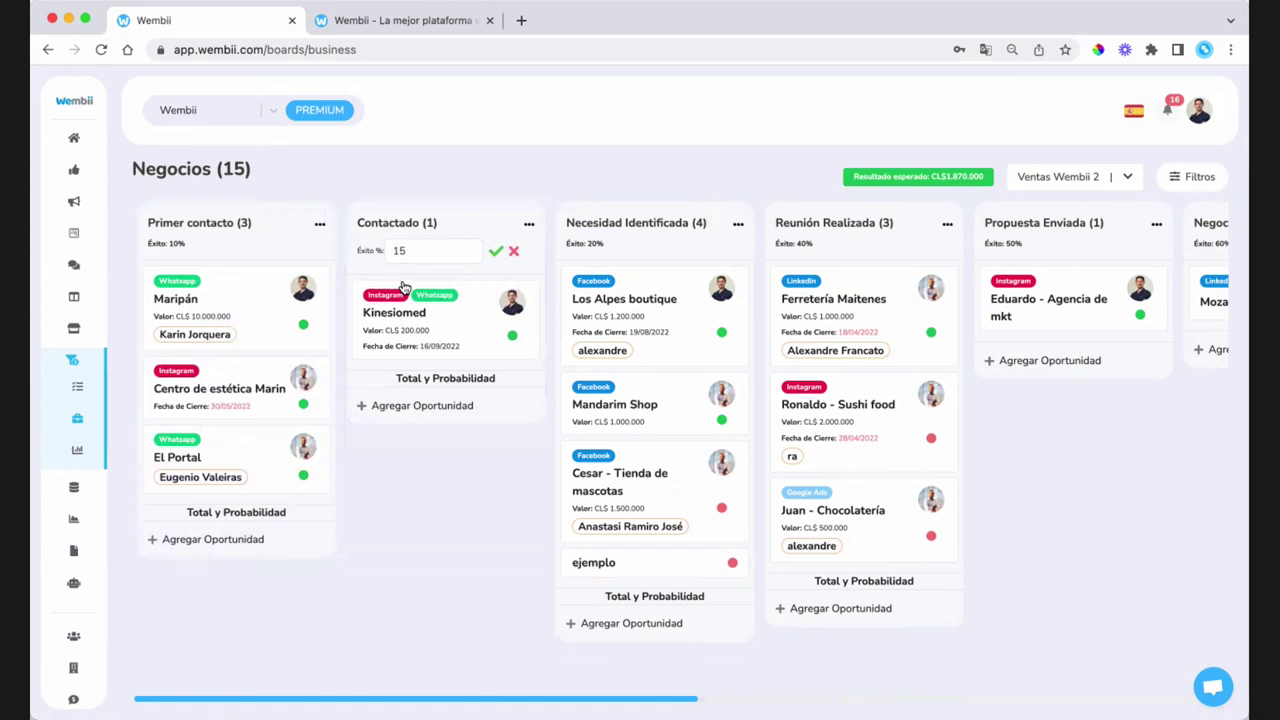
double_click(400, 251)
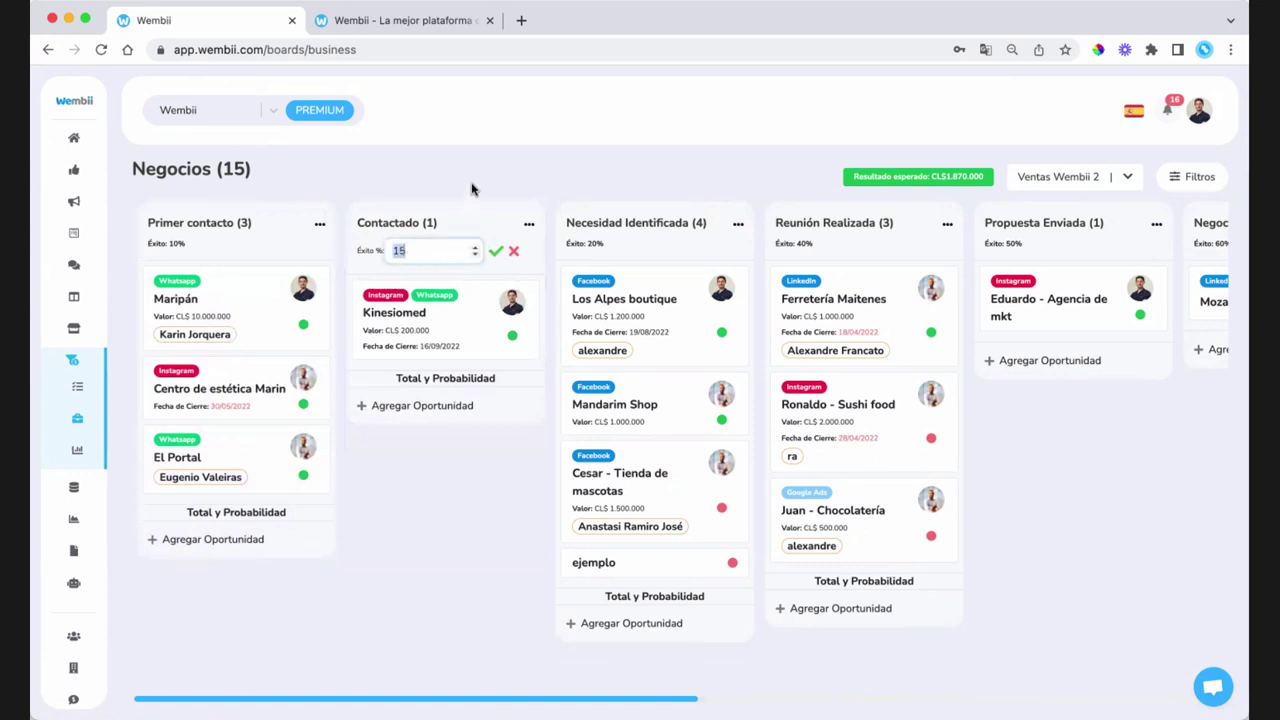
left_click(515, 254)
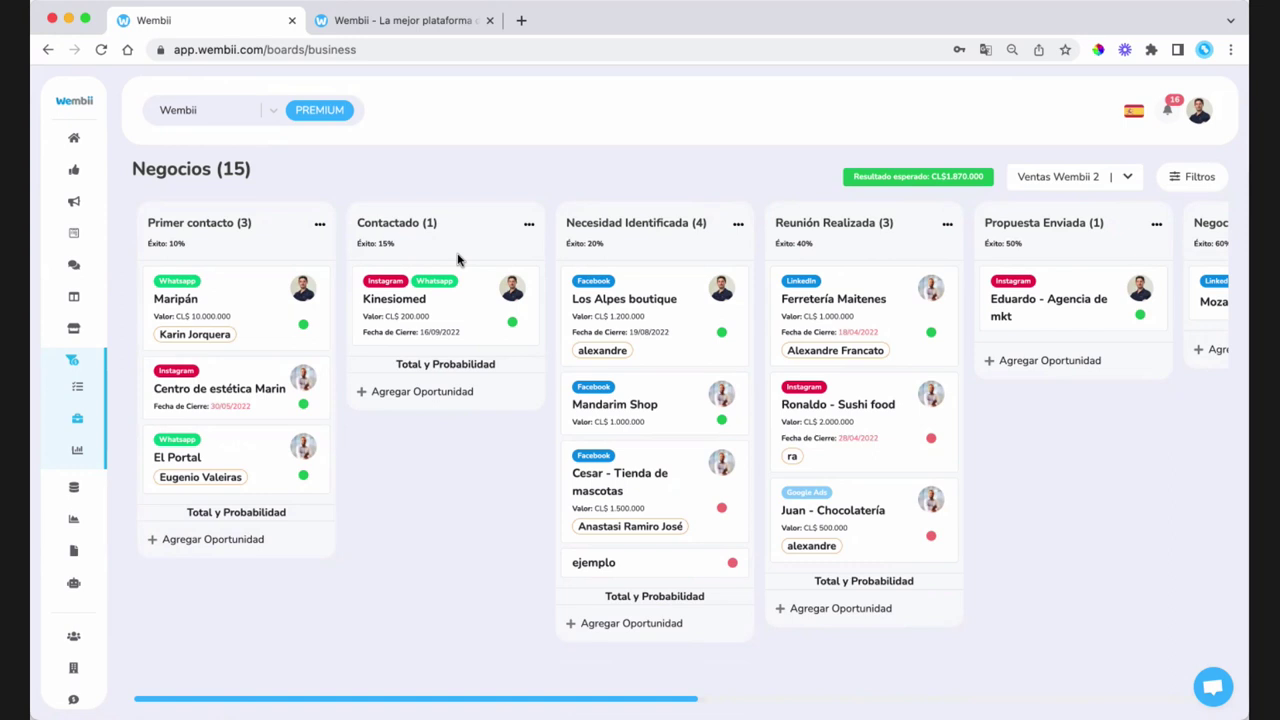
Step: View the details of the "Maripán" deal, close it and open the "Ferretería Maitenes" deal
left_click(229, 299)
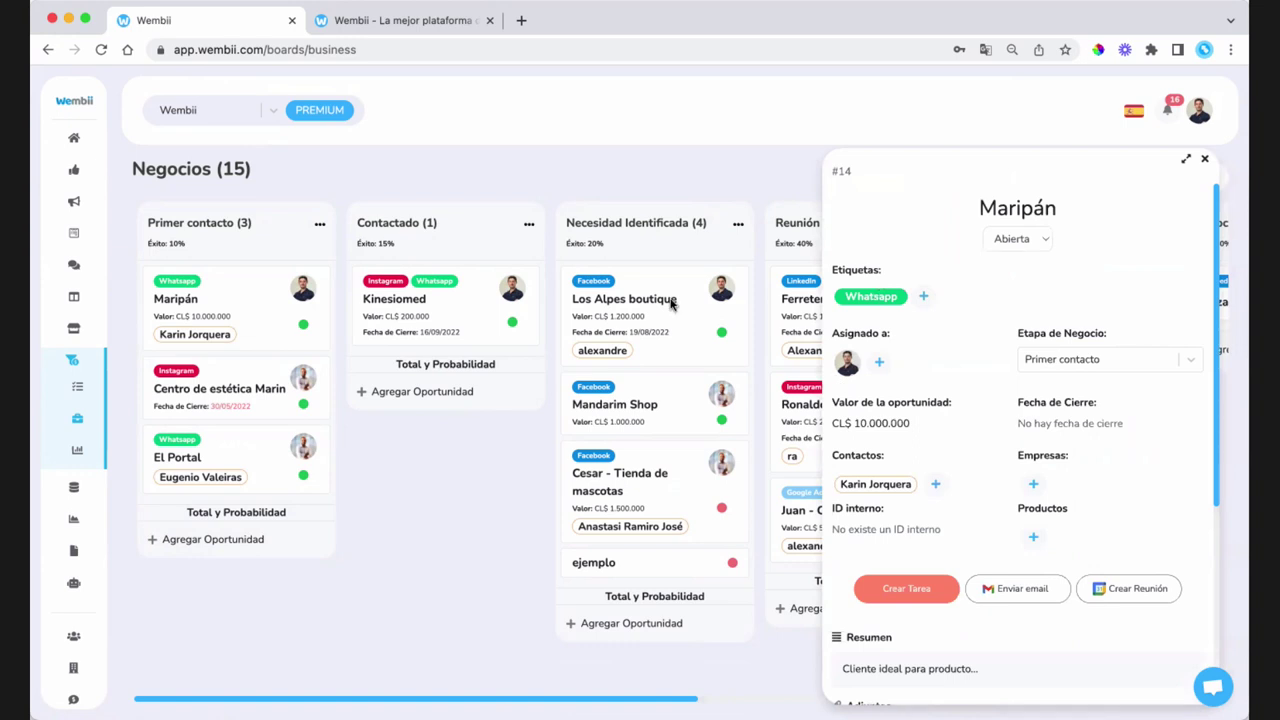
left_click(460, 435)
left_click(823, 305)
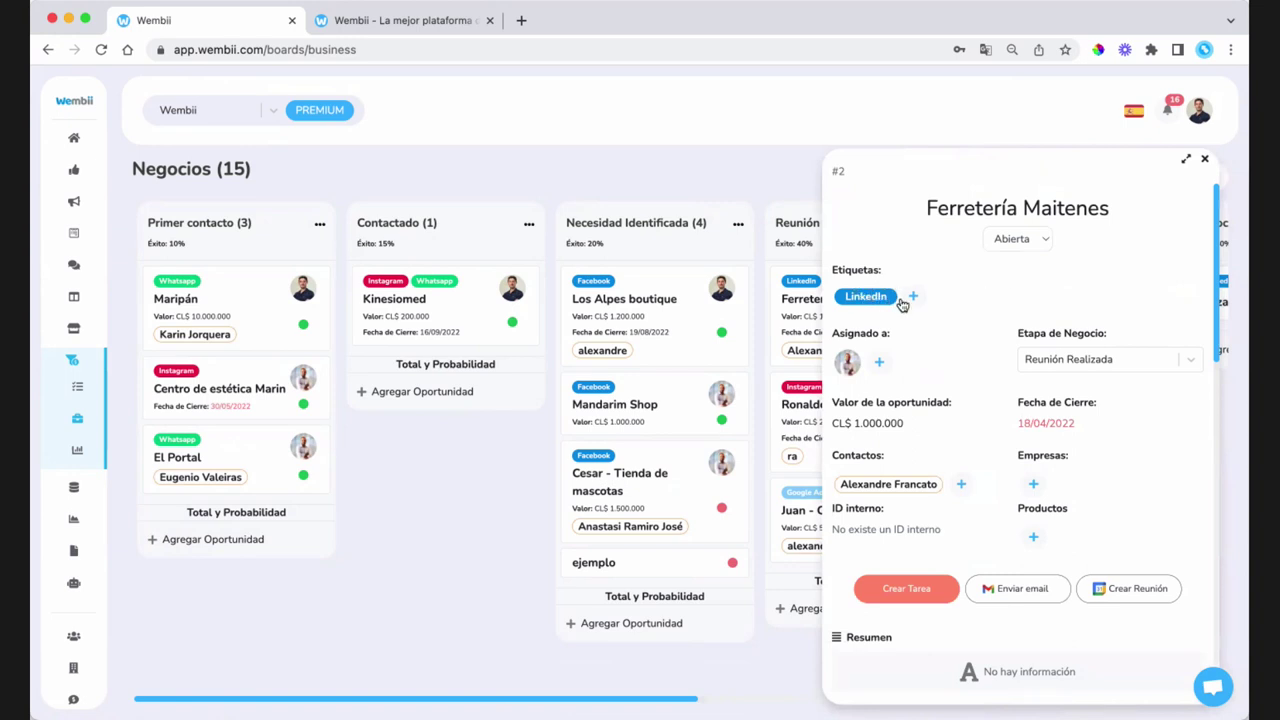
Step: From the deal's tag list, edit the "reparación" tag and set its background colour to #7bdcb5
left_click(914, 297)
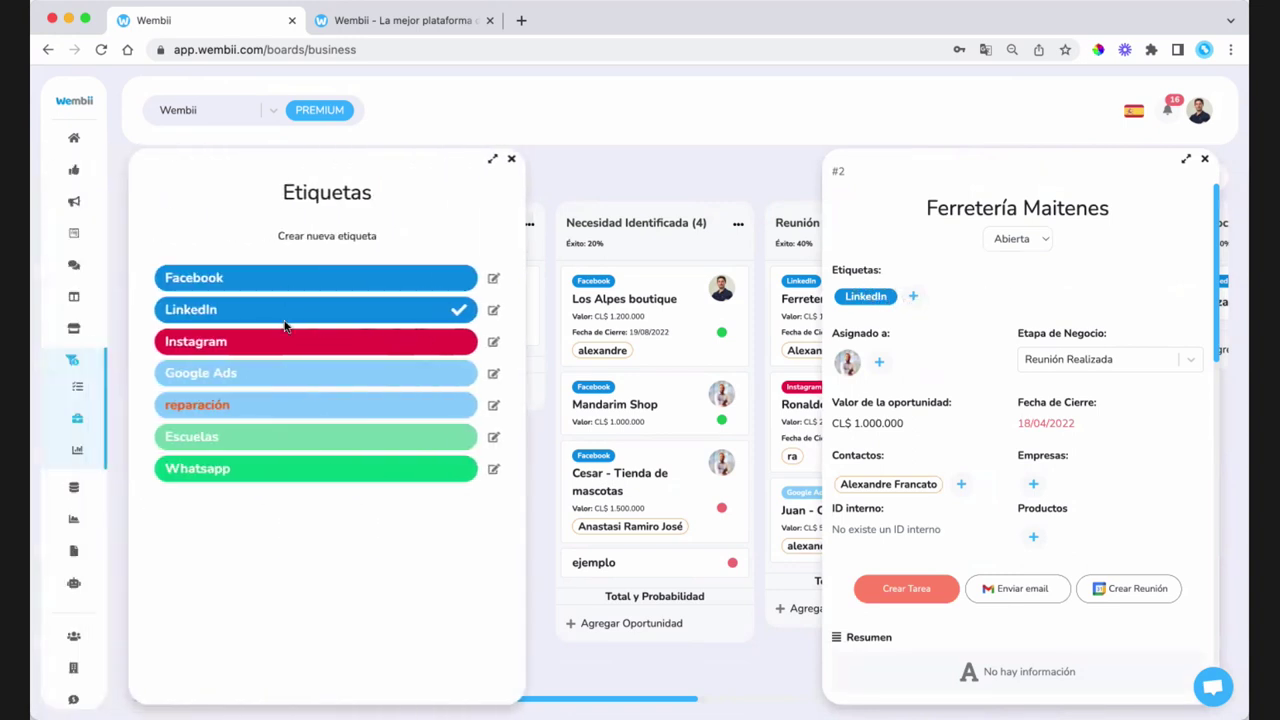
left_click(493, 406)
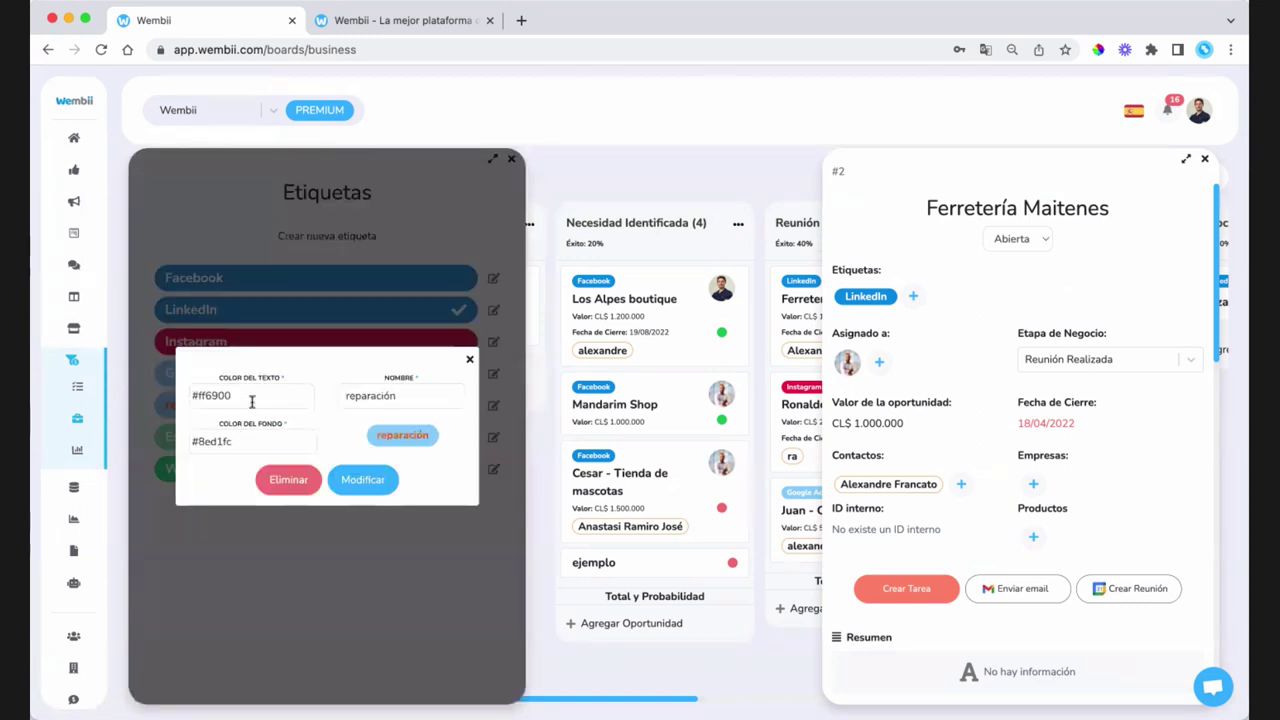
left_click(242, 447)
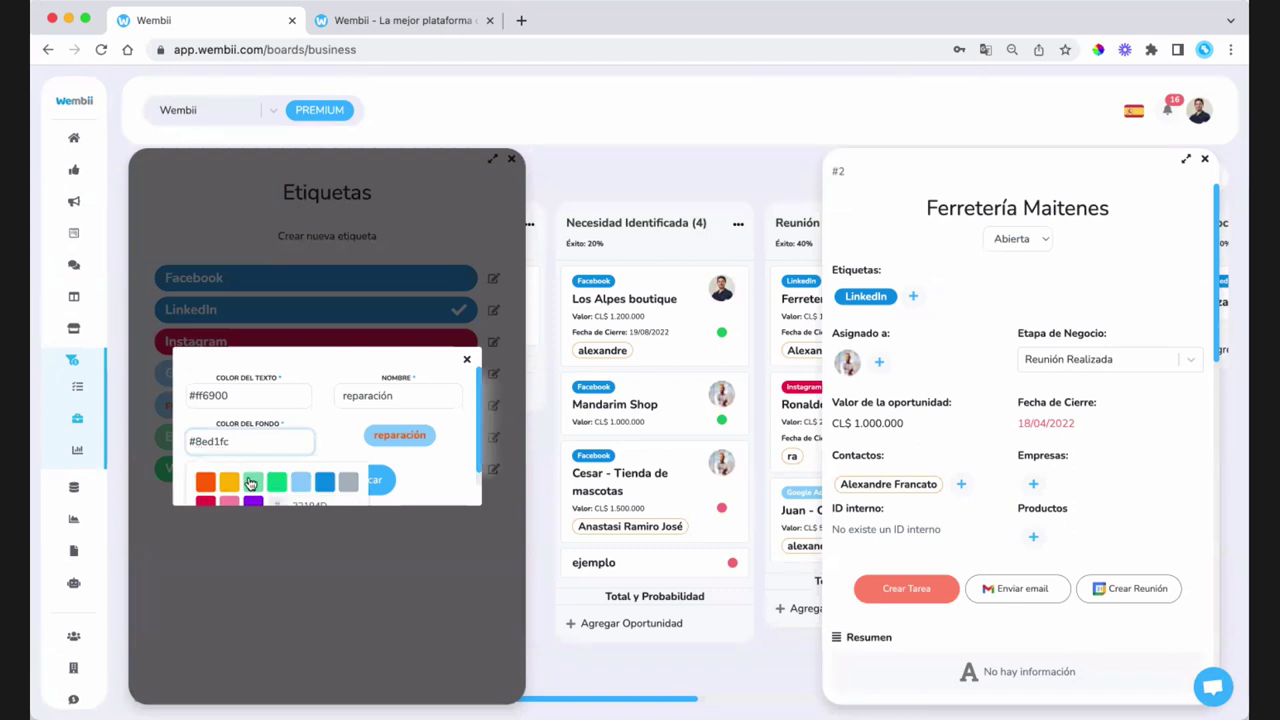
left_click(247, 477)
Step: Try #8ed1fc and #ff6900 as the text colour of the "reparación" tag
left_click(240, 397)
type("fffffff")
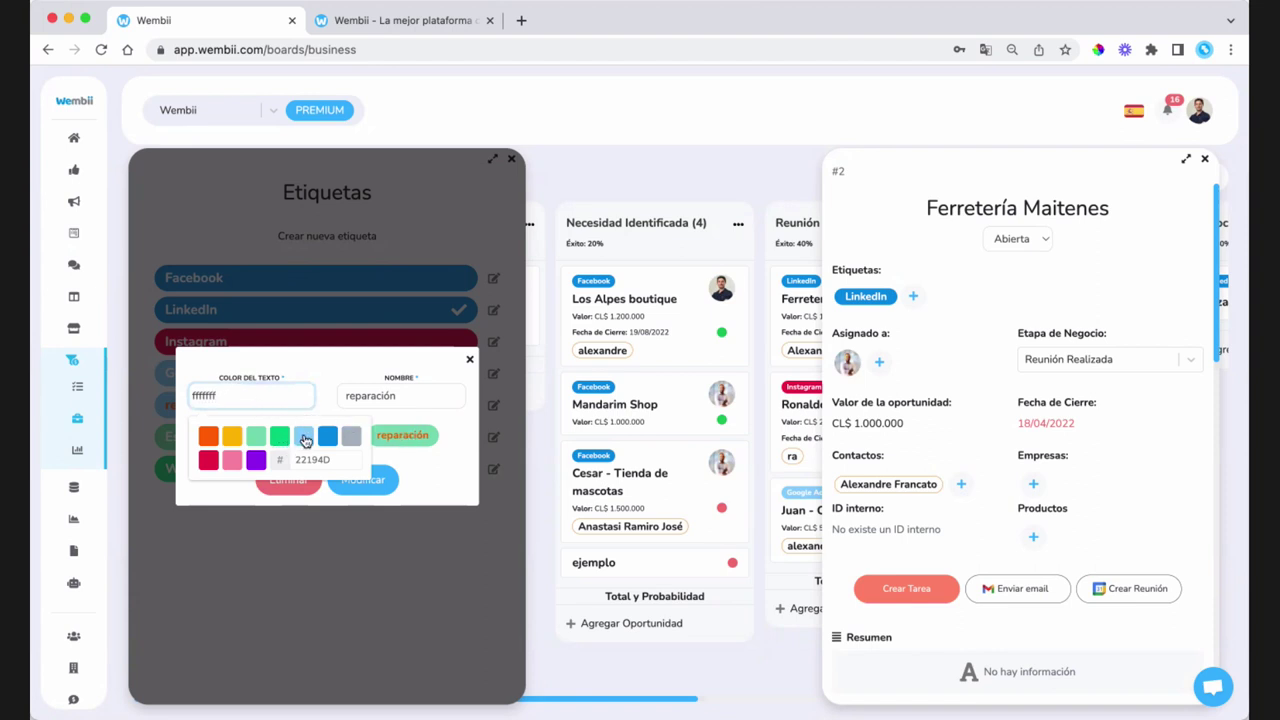
left_click(305, 441)
left_click(288, 398)
left_click(208, 440)
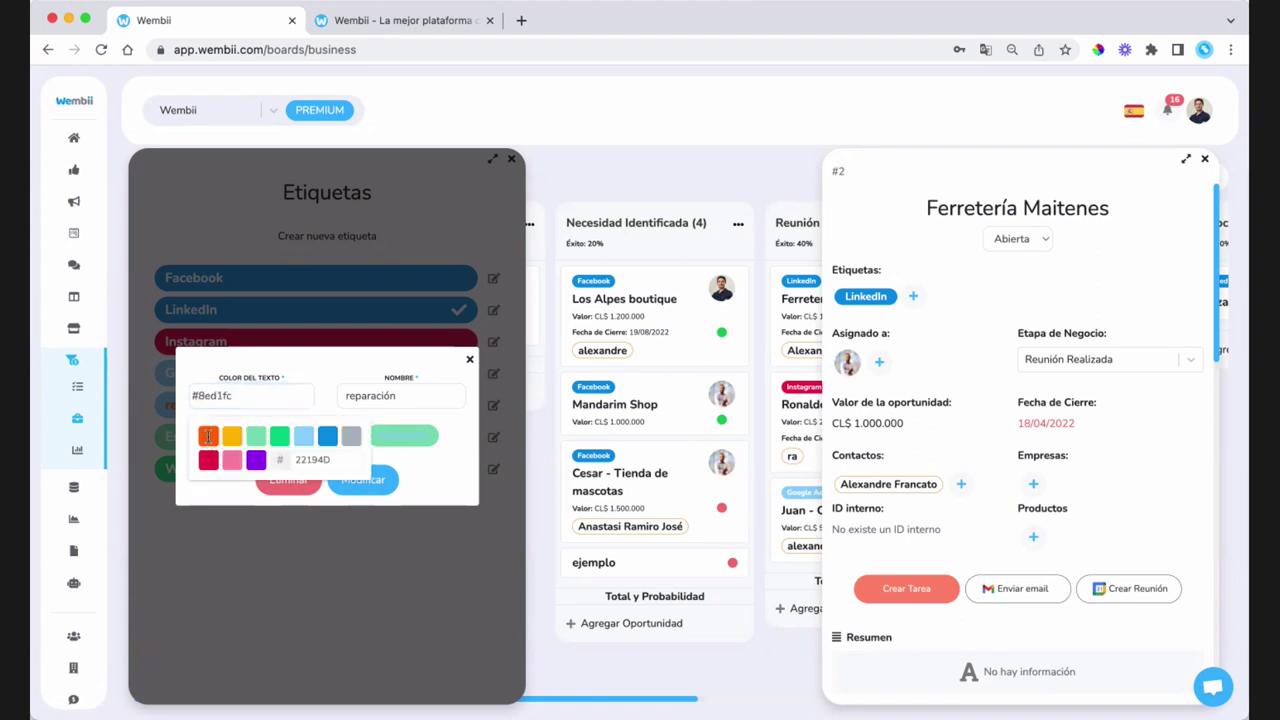
left_click(244, 392)
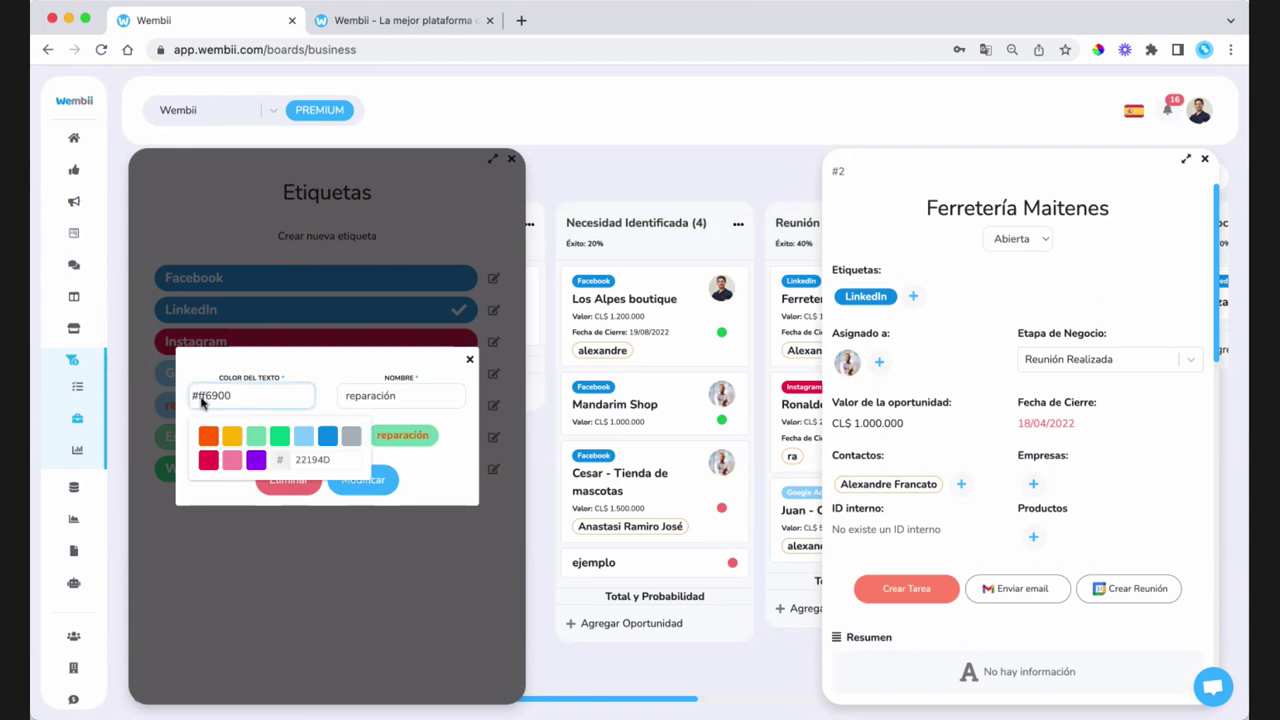
left_click(449, 419)
Step: Set the "reparación" tag's text colour to #ffff, save it and add the tag to the "Ferretería Maitenes" deal
left_click(286, 393)
key("BackSpace")
key("BackSpace")
key("BackSpace")
key("BackSpace")
type("ff")
left_click(425, 470)
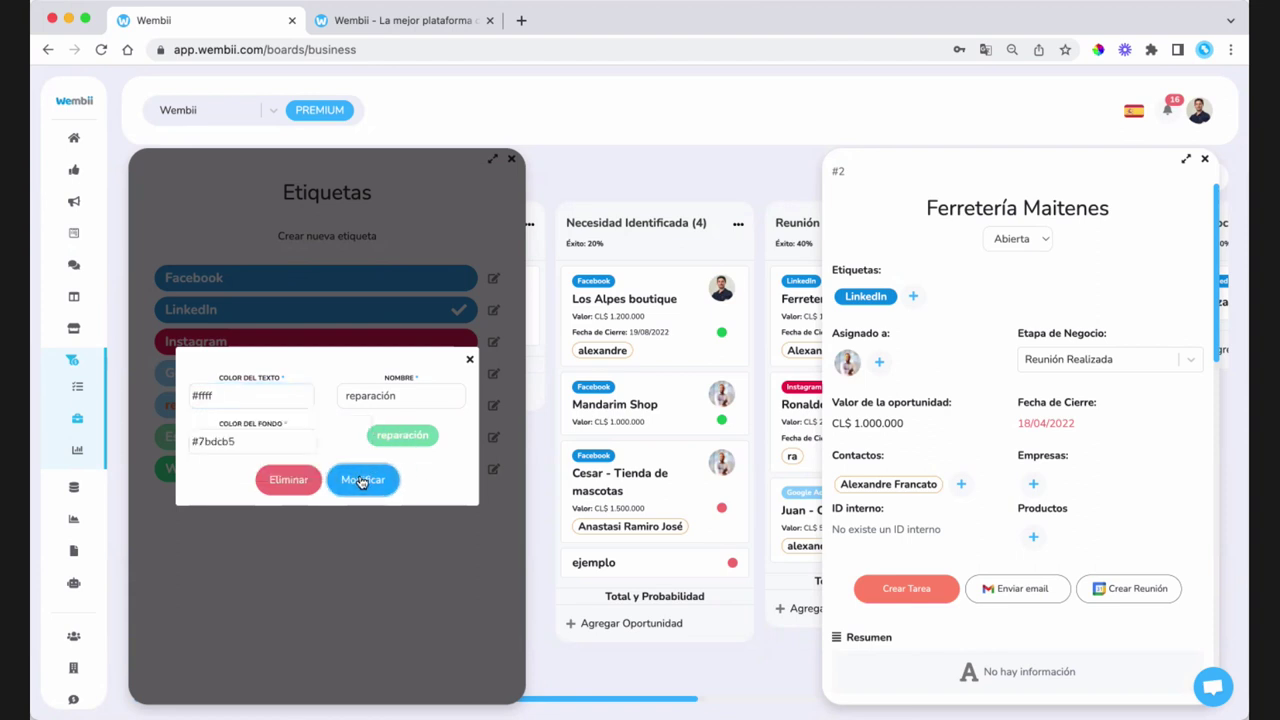
left_click(360, 479)
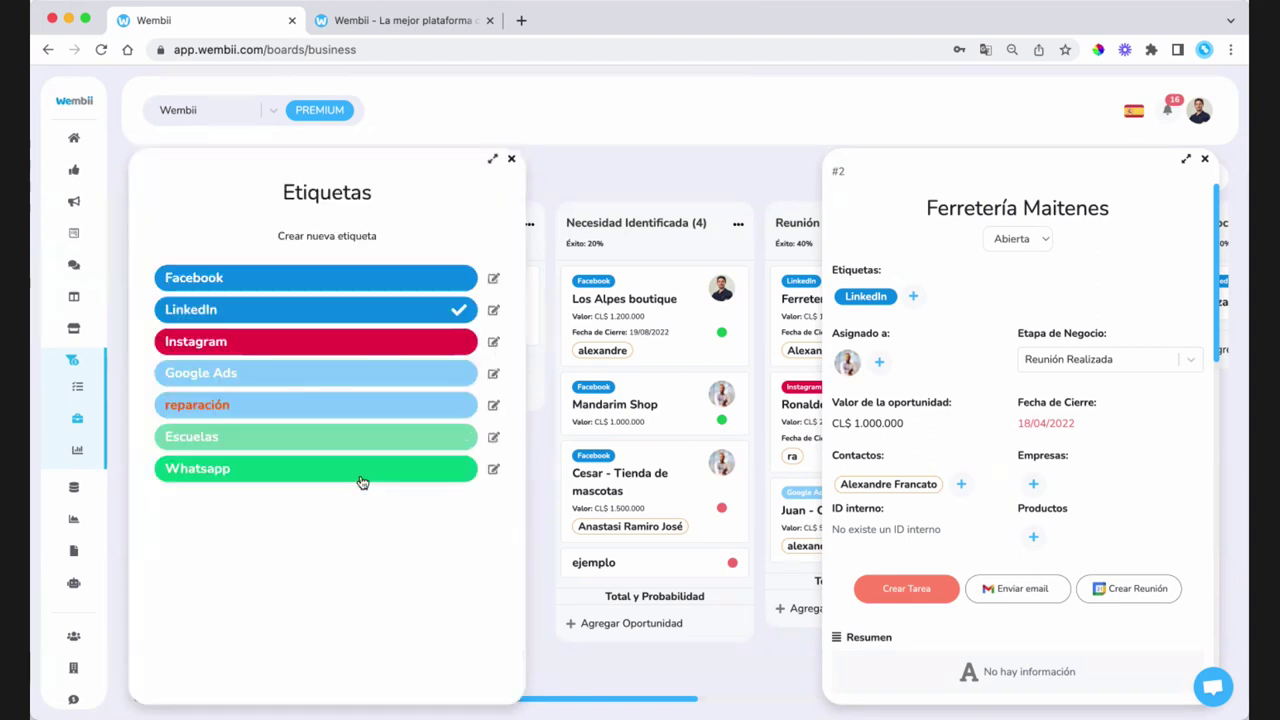
left_click(275, 405)
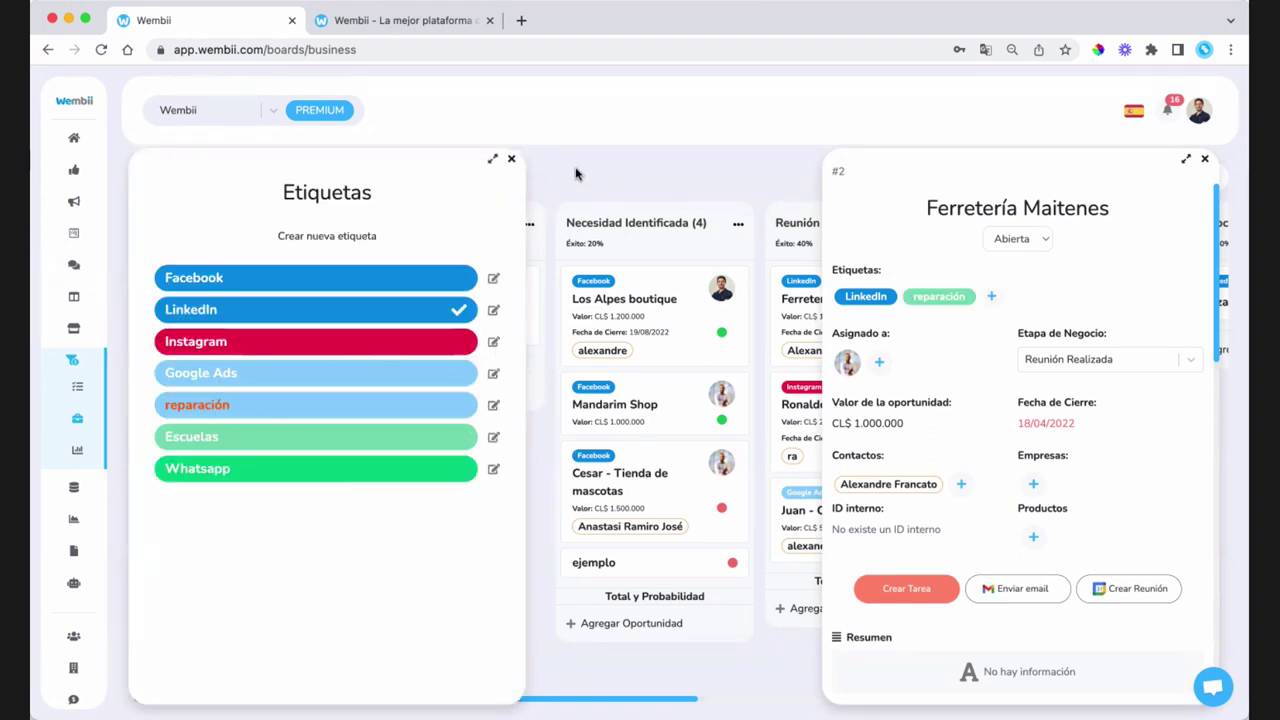
left_click(511, 158)
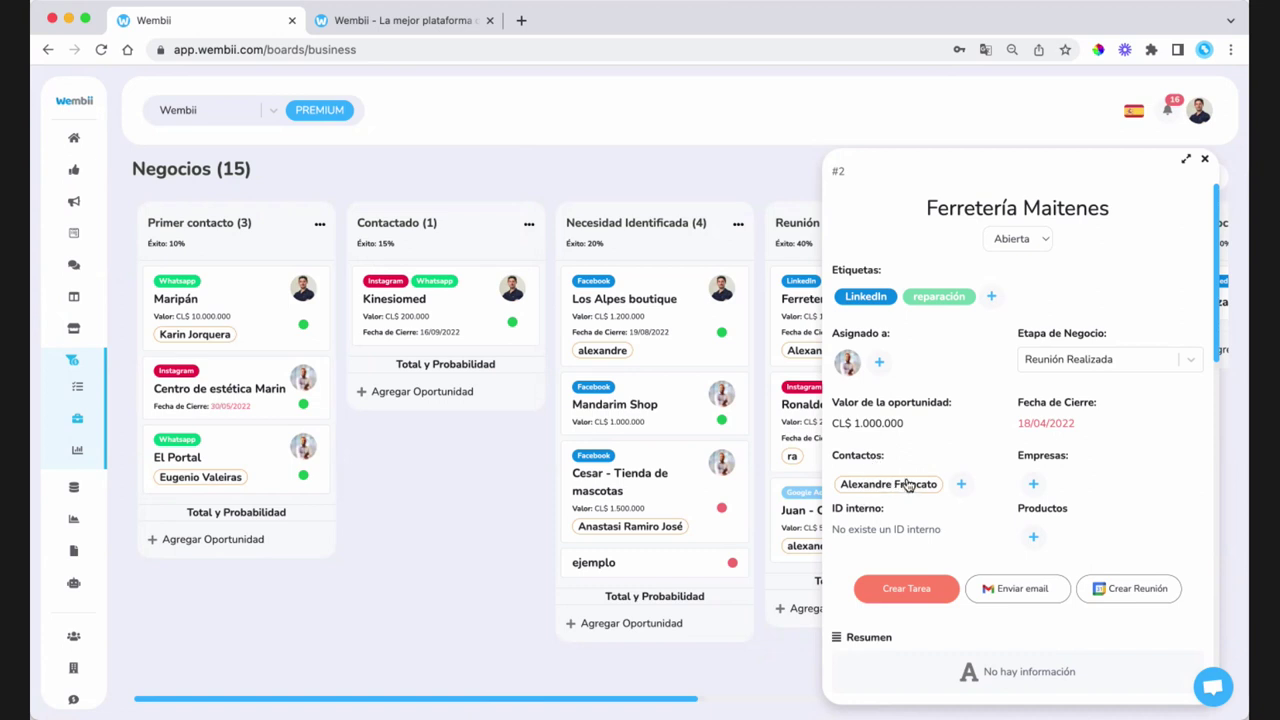
Step: View the deal's contact details and its WhatsApp chat page, closing both
left_click(907, 484)
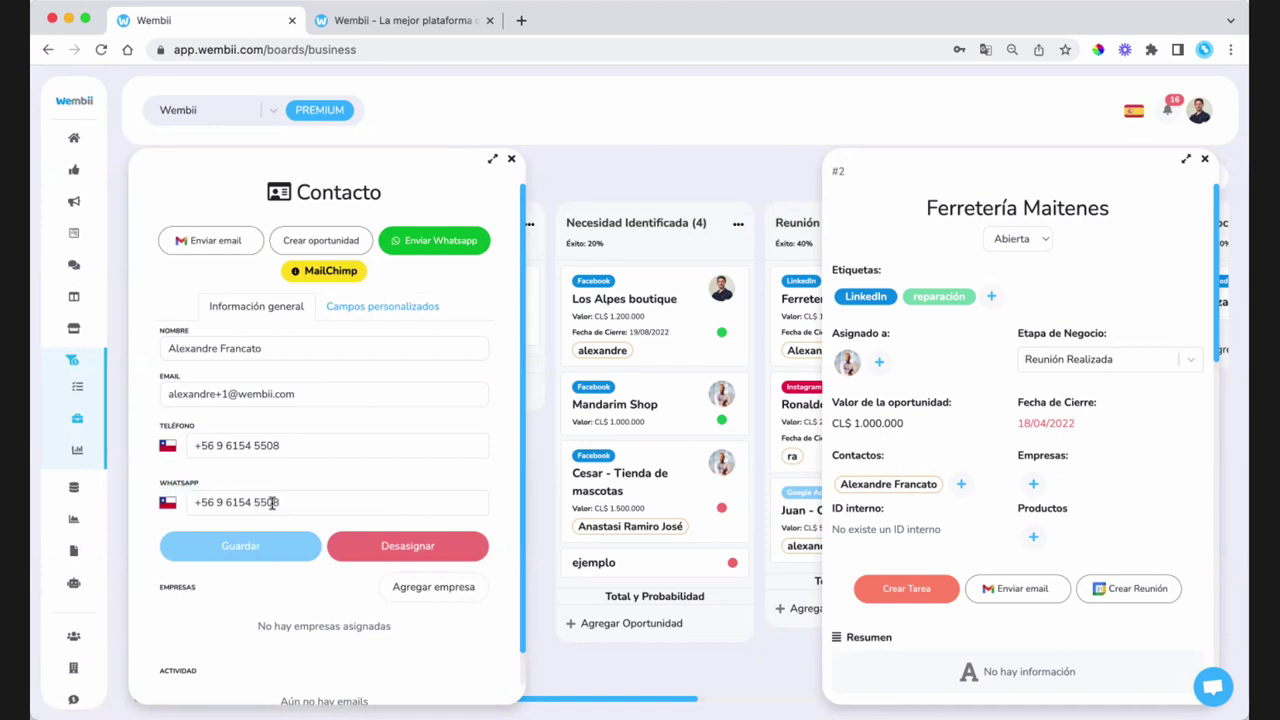
left_click(432, 249)
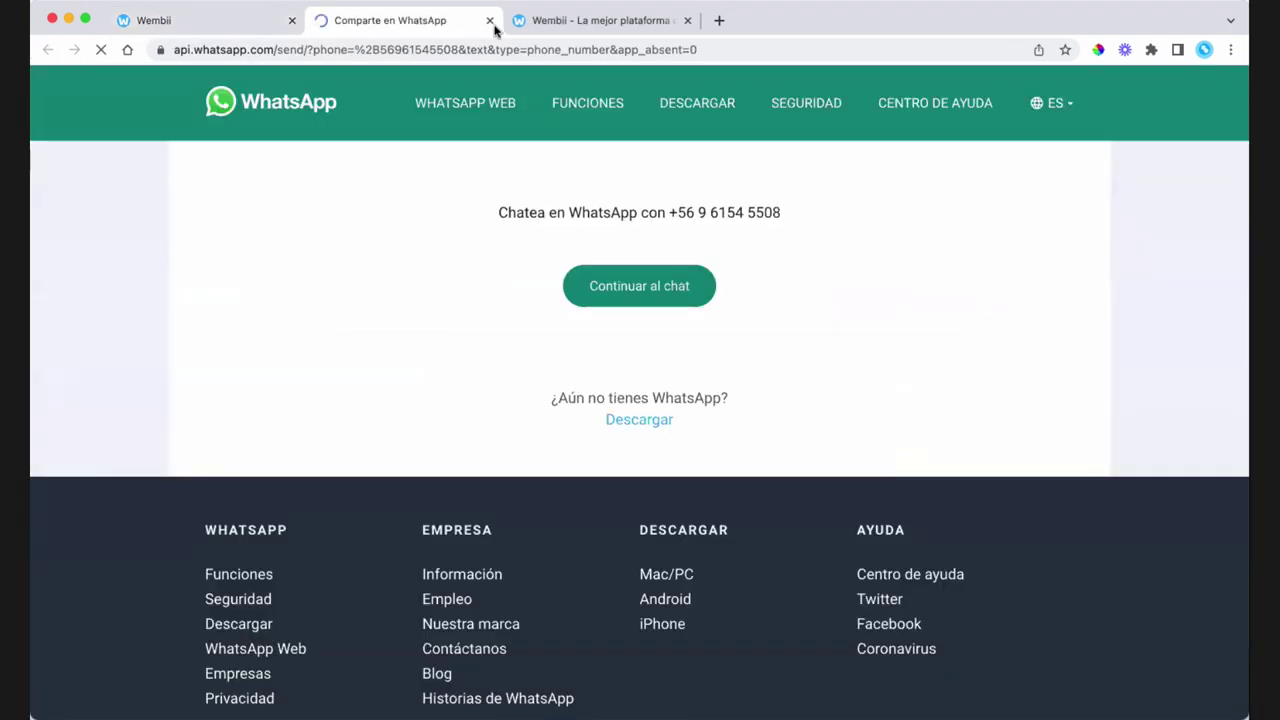
left_click(491, 21)
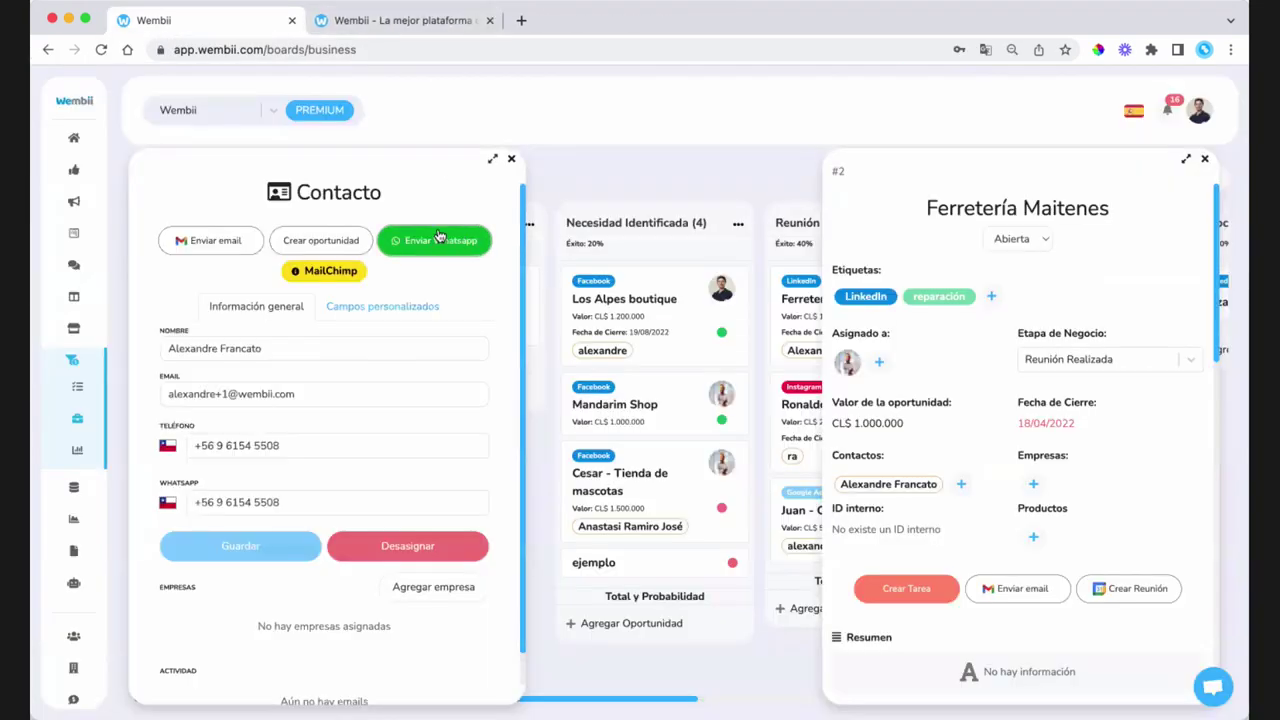
left_click(511, 159)
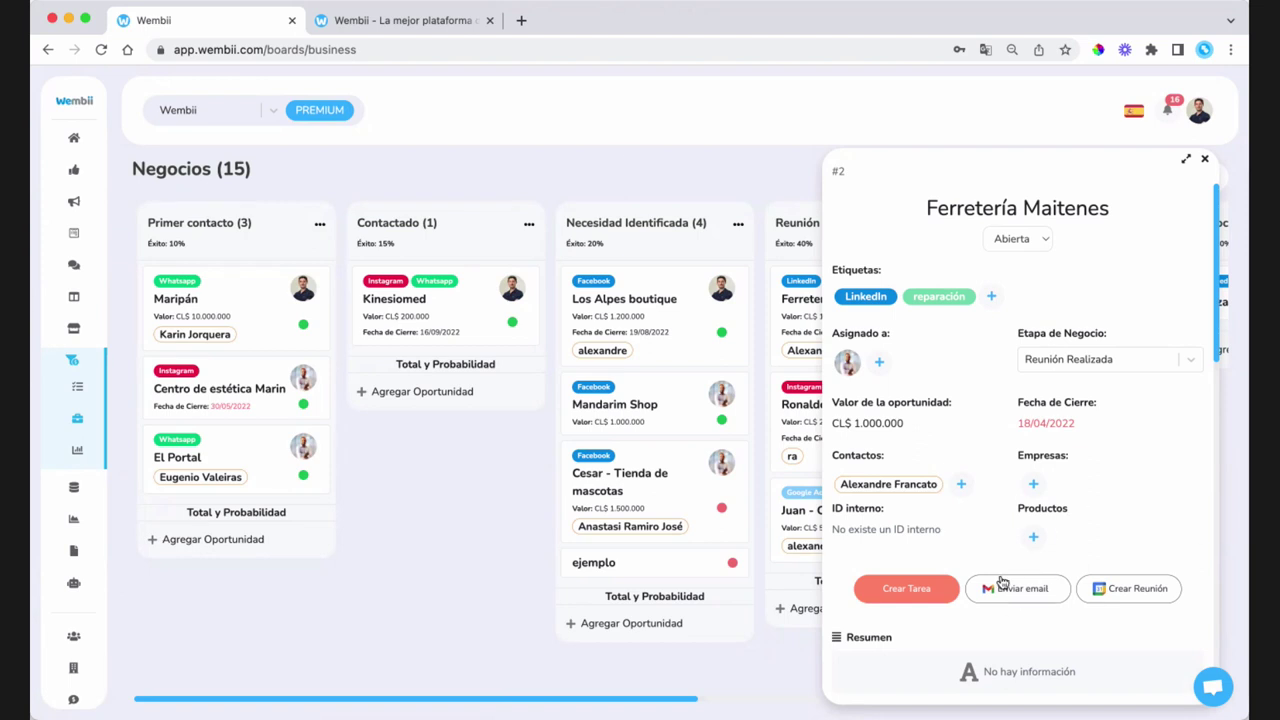
Step: Start an email to the deal's contact and try the alternative sender account before returning to the company address
scroll(1003, 580, "down", 4)
left_click(1021, 392)
left_click(979, 250)
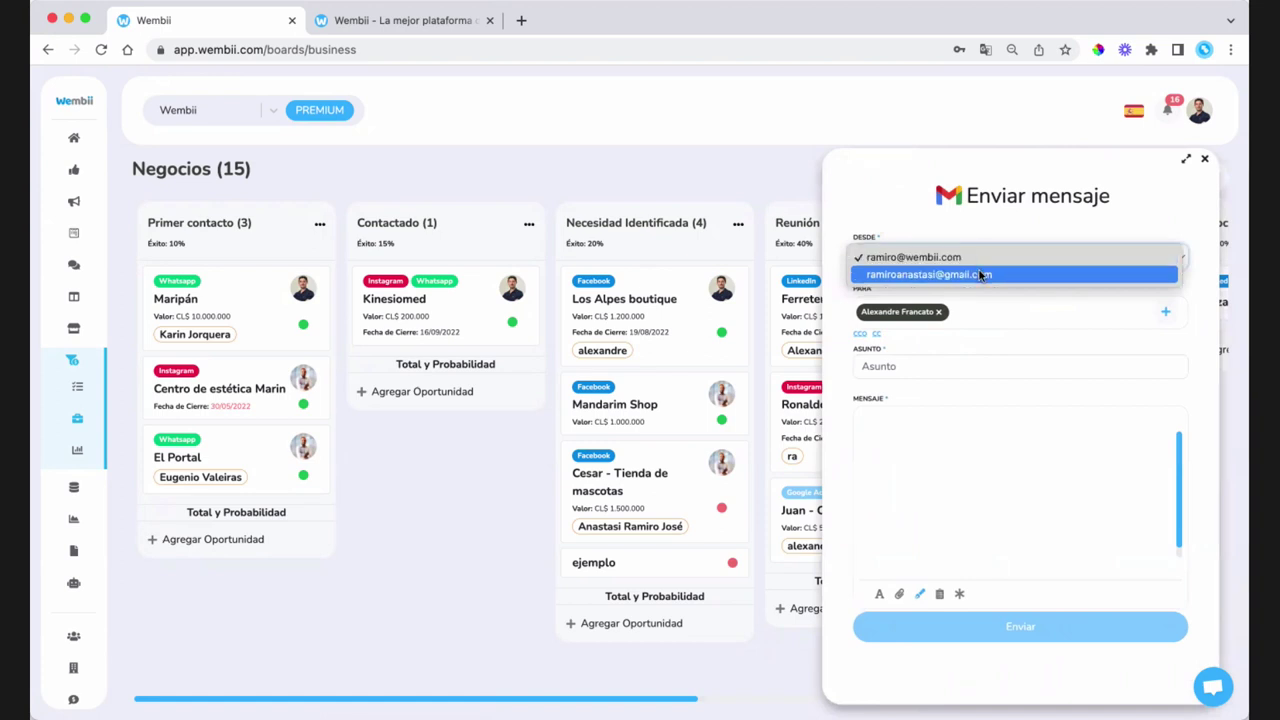
left_click(980, 274)
left_click(984, 256)
left_click(984, 240)
left_click(928, 366)
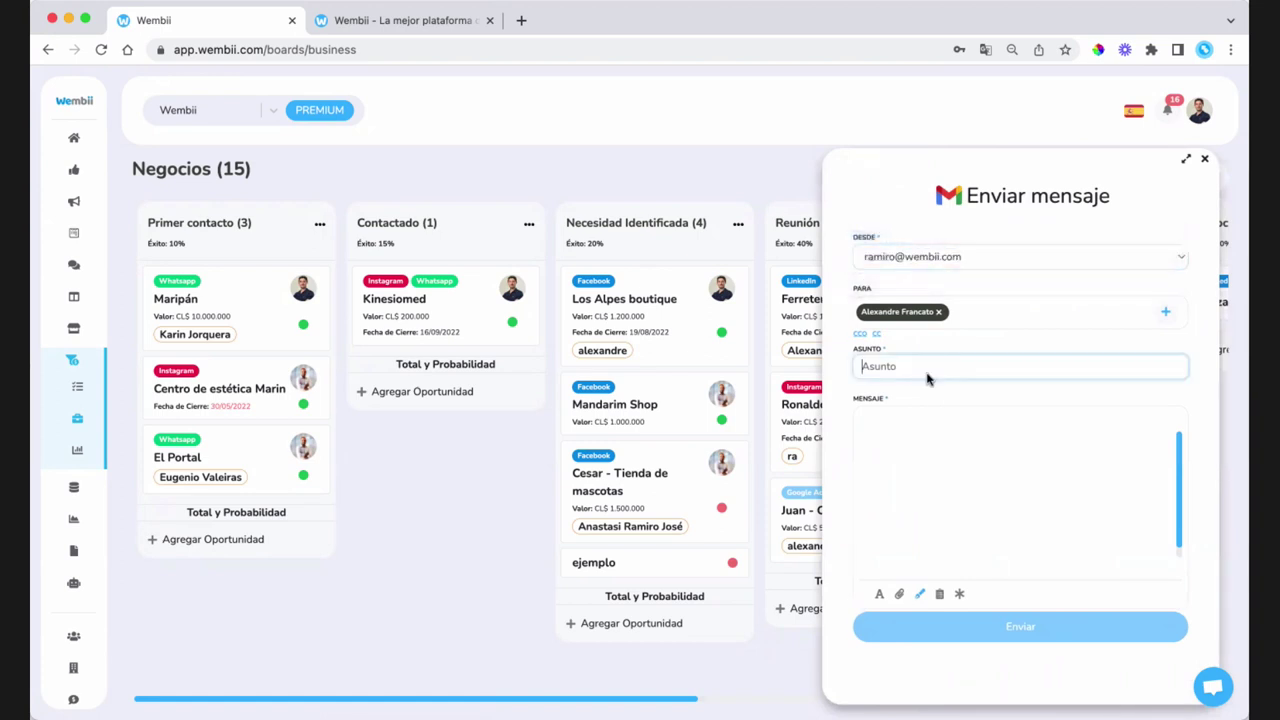
Step: Fill the email from the "Tercer contacto frío" template, check the signature options and close the message without sending it
left_click(941, 594)
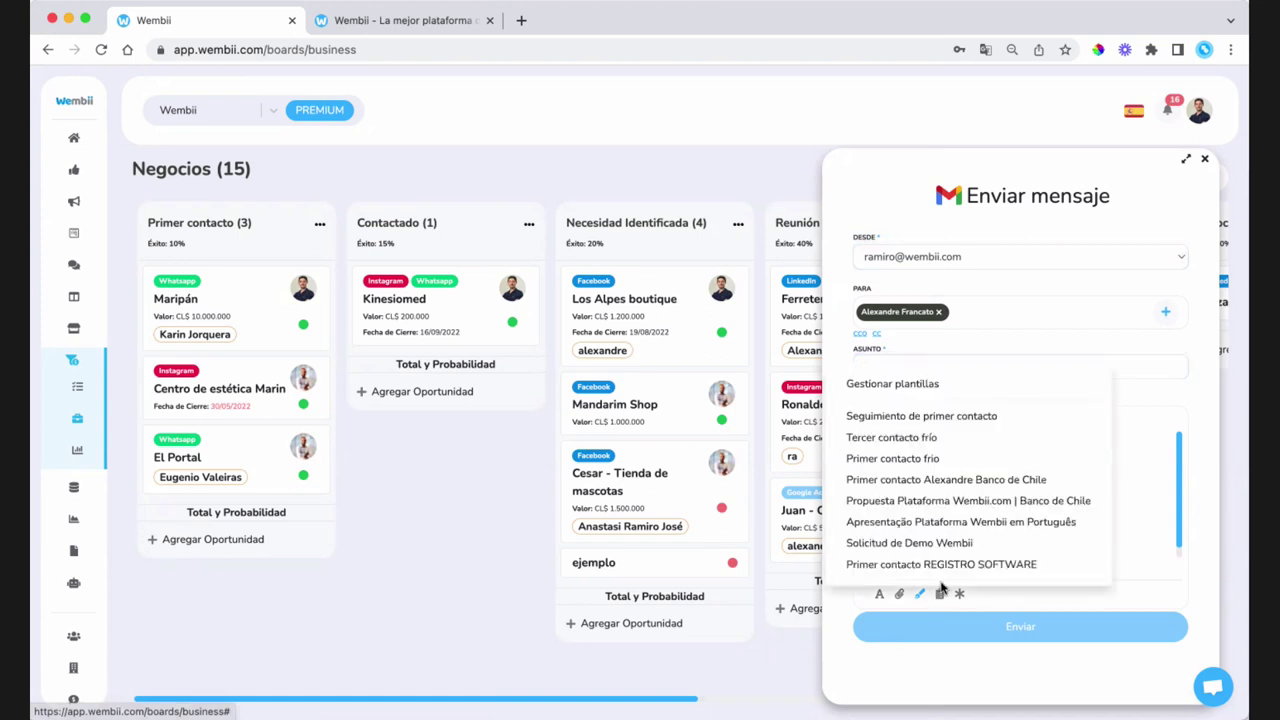
left_click(930, 440)
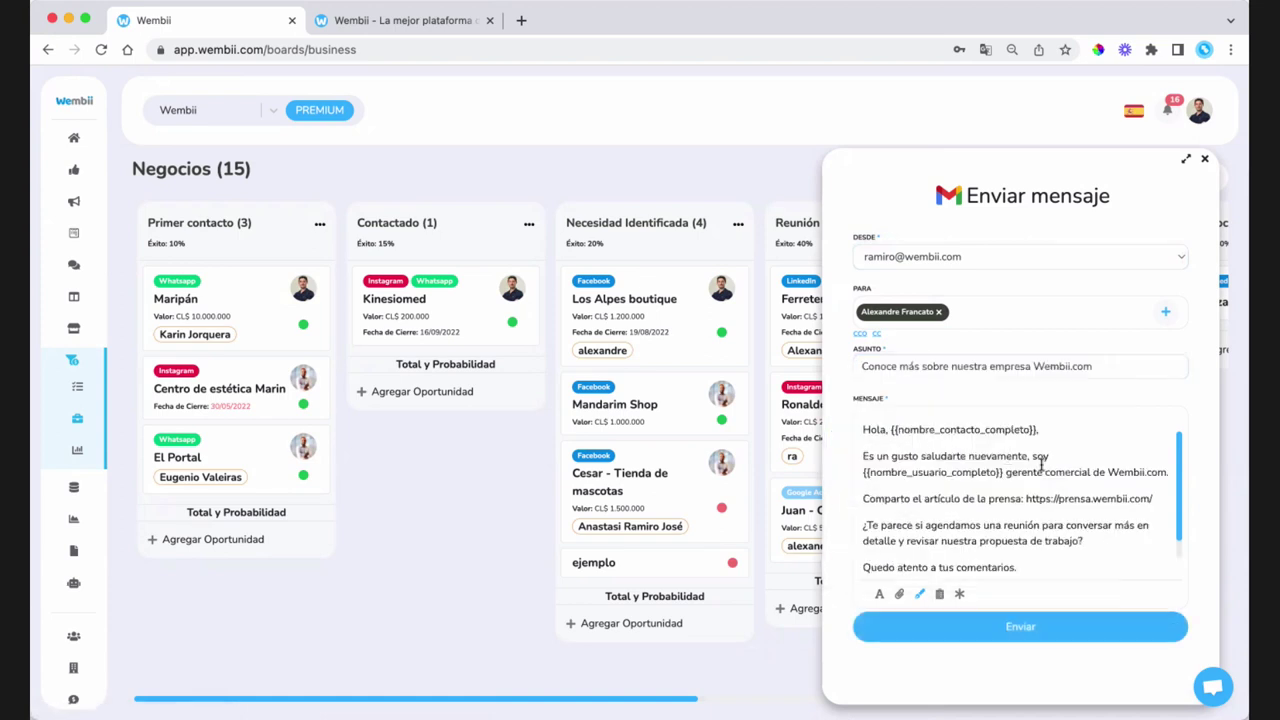
scroll(1041, 464, "down", 1)
scroll(1041, 514, "up", 1)
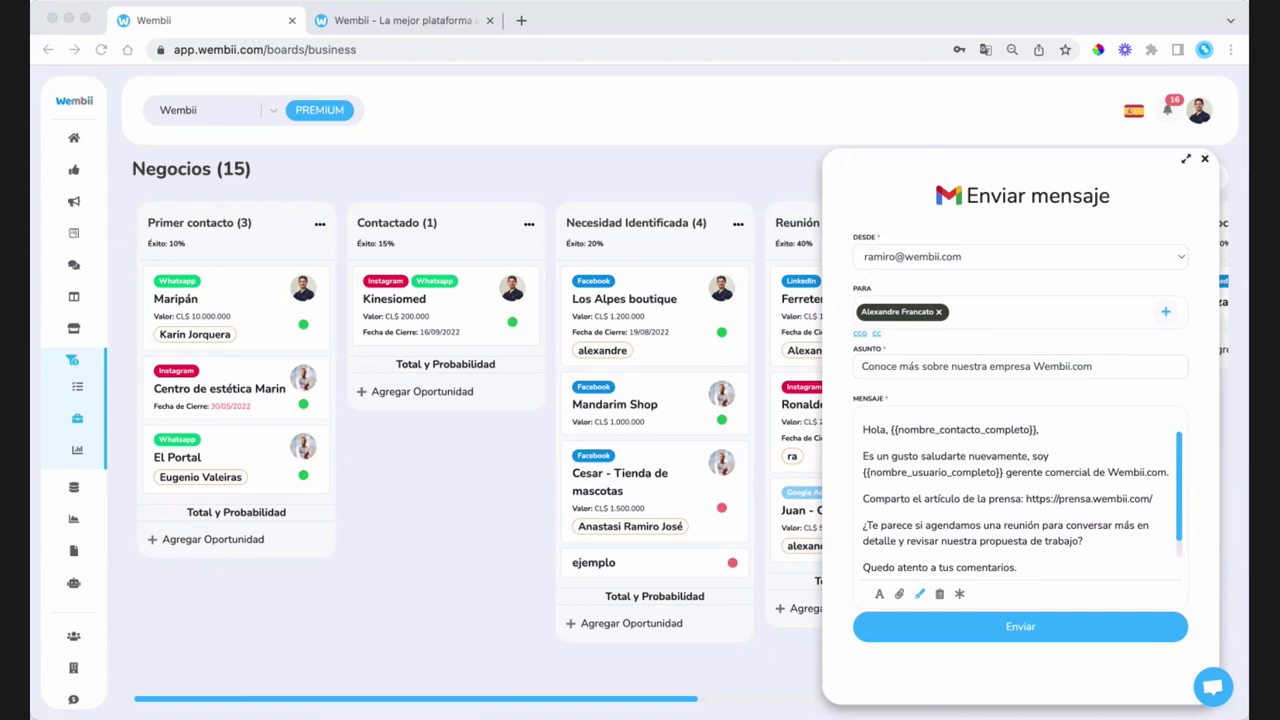
left_click(920, 593)
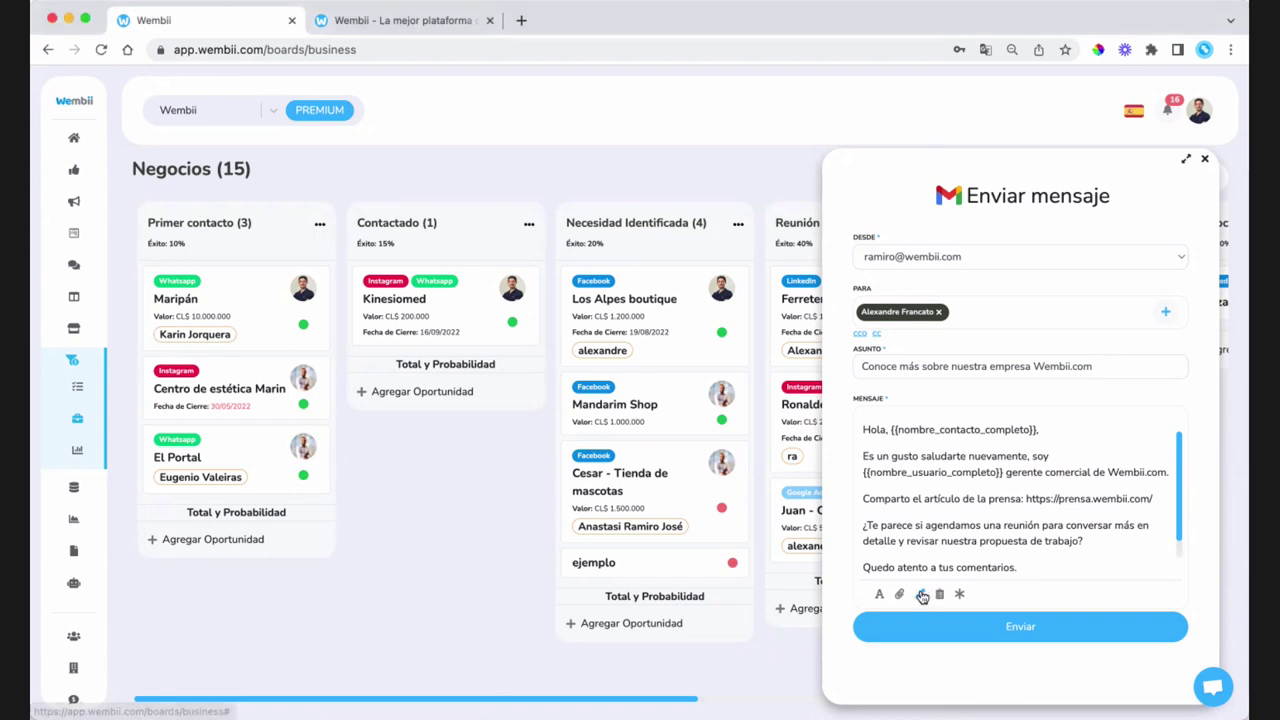
left_click(912, 655)
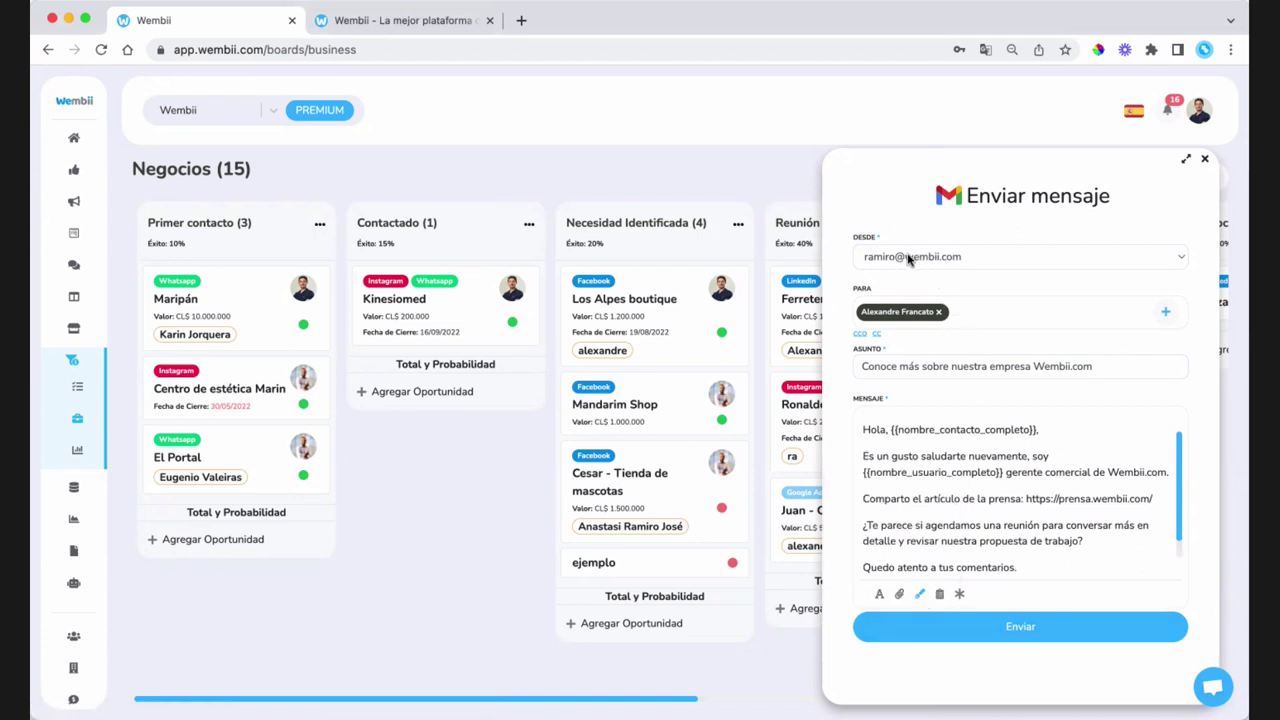
left_click(1205, 160)
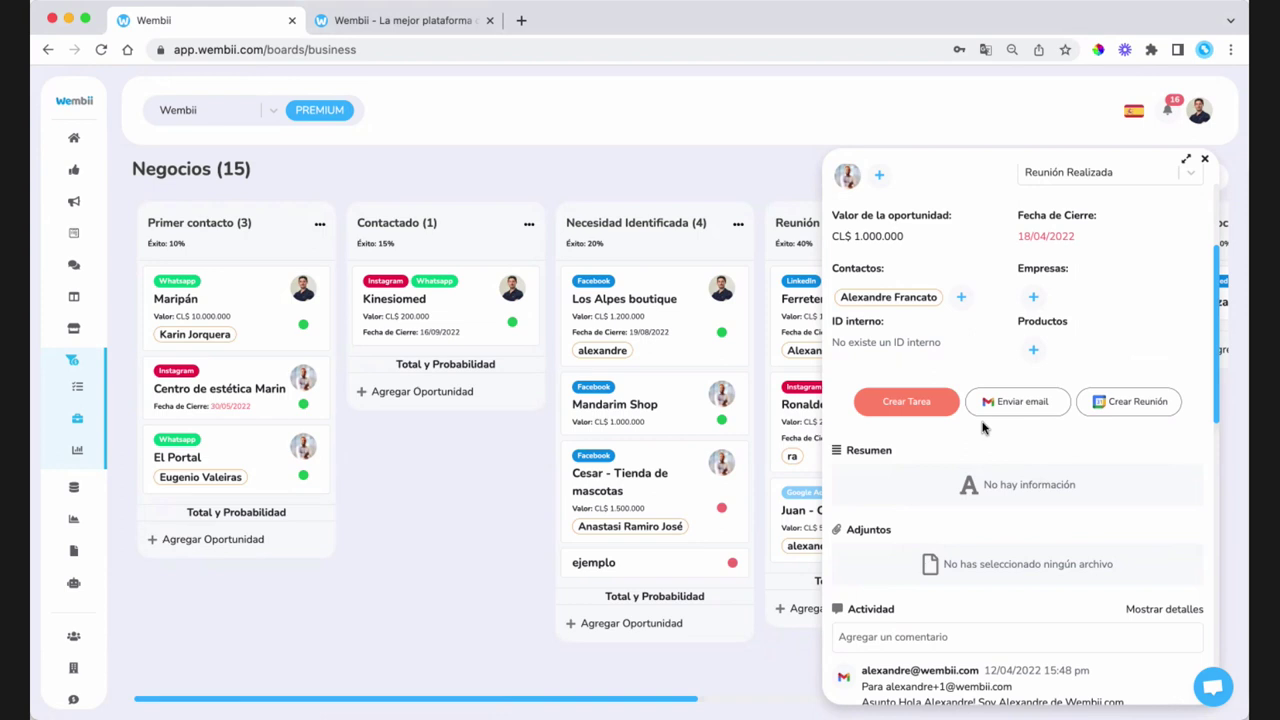
Step: Examine the deal's email history and its activity log, showing and hiding the activity details
scroll(982, 428, "down", 10)
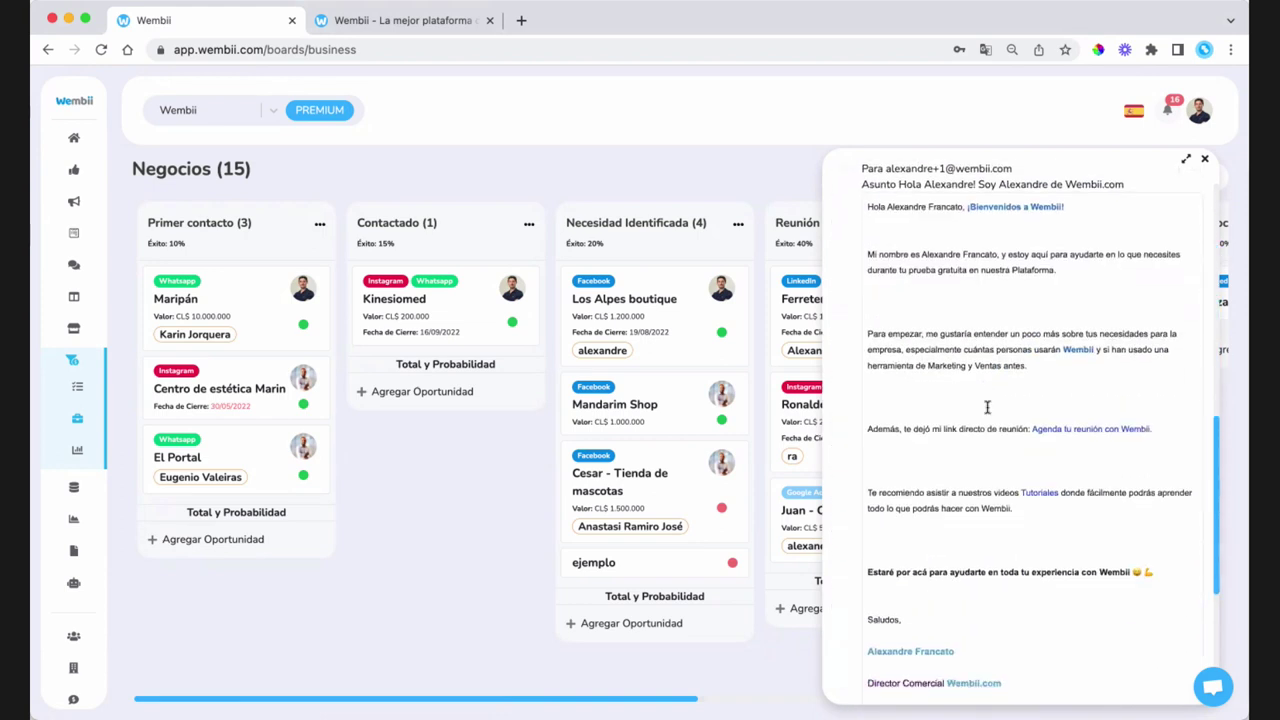
scroll(1014, 400, "down", 5)
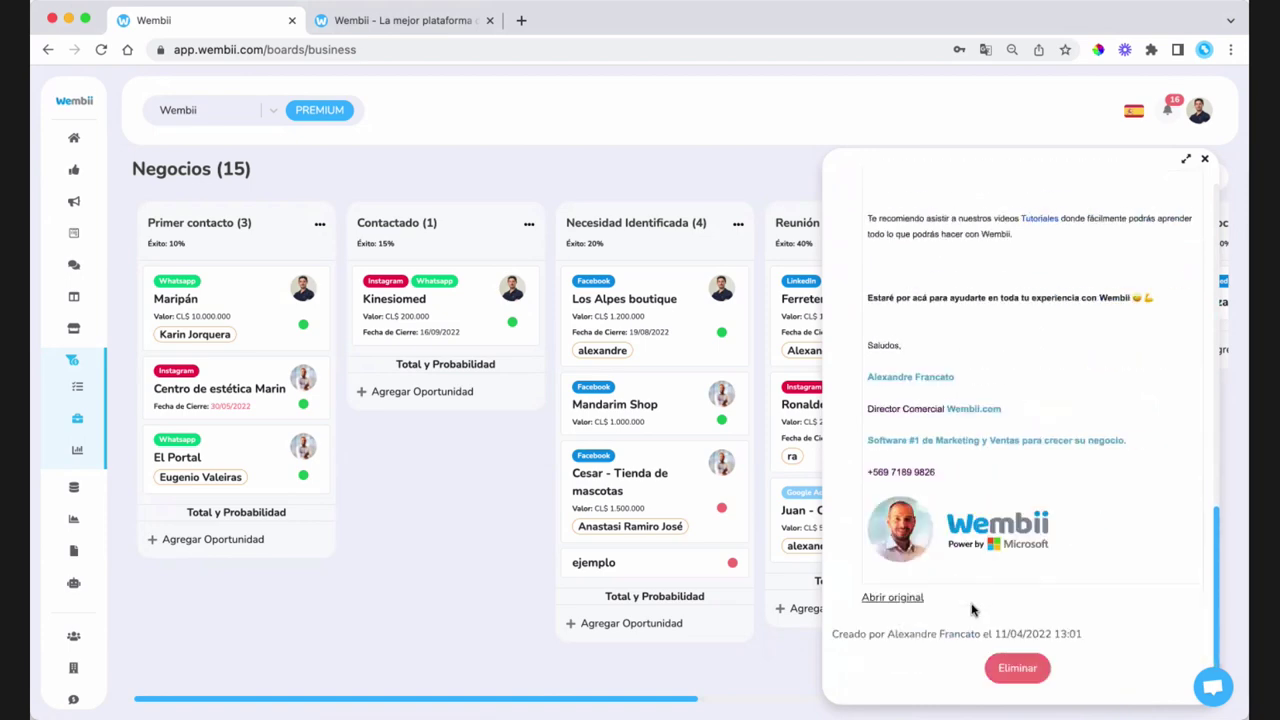
scroll(928, 655, "up", 15)
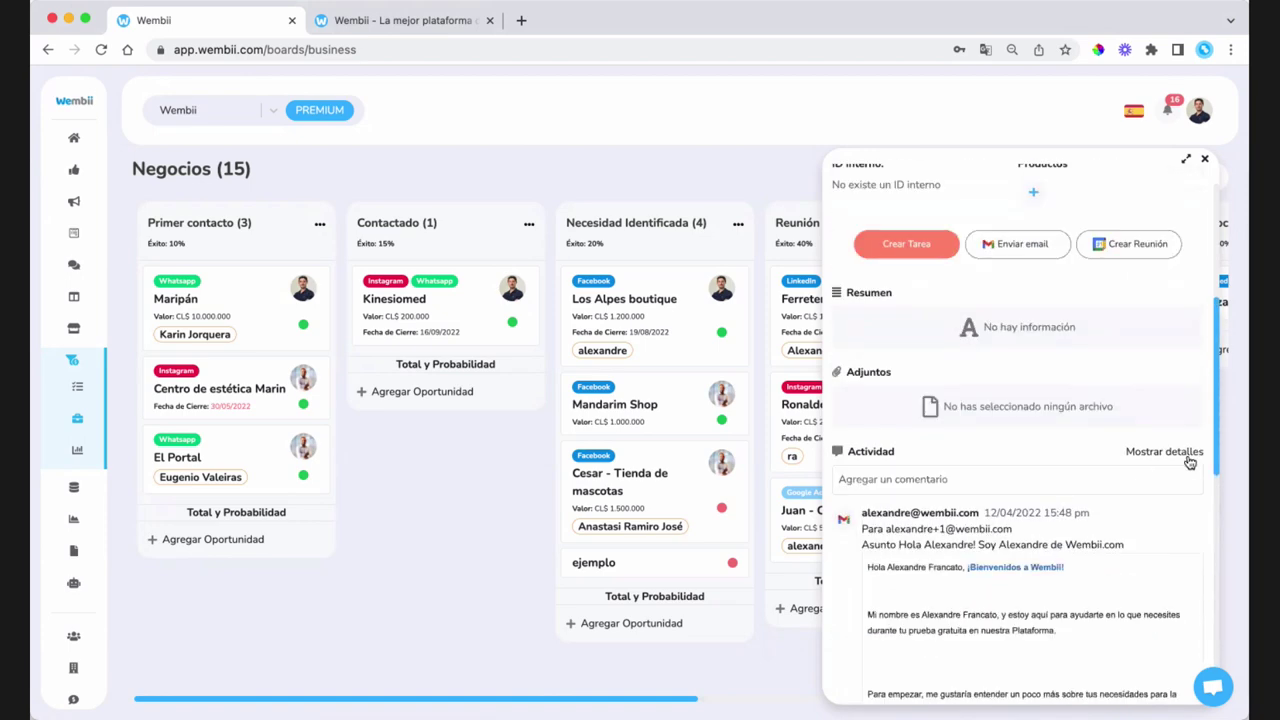
left_click(1180, 452)
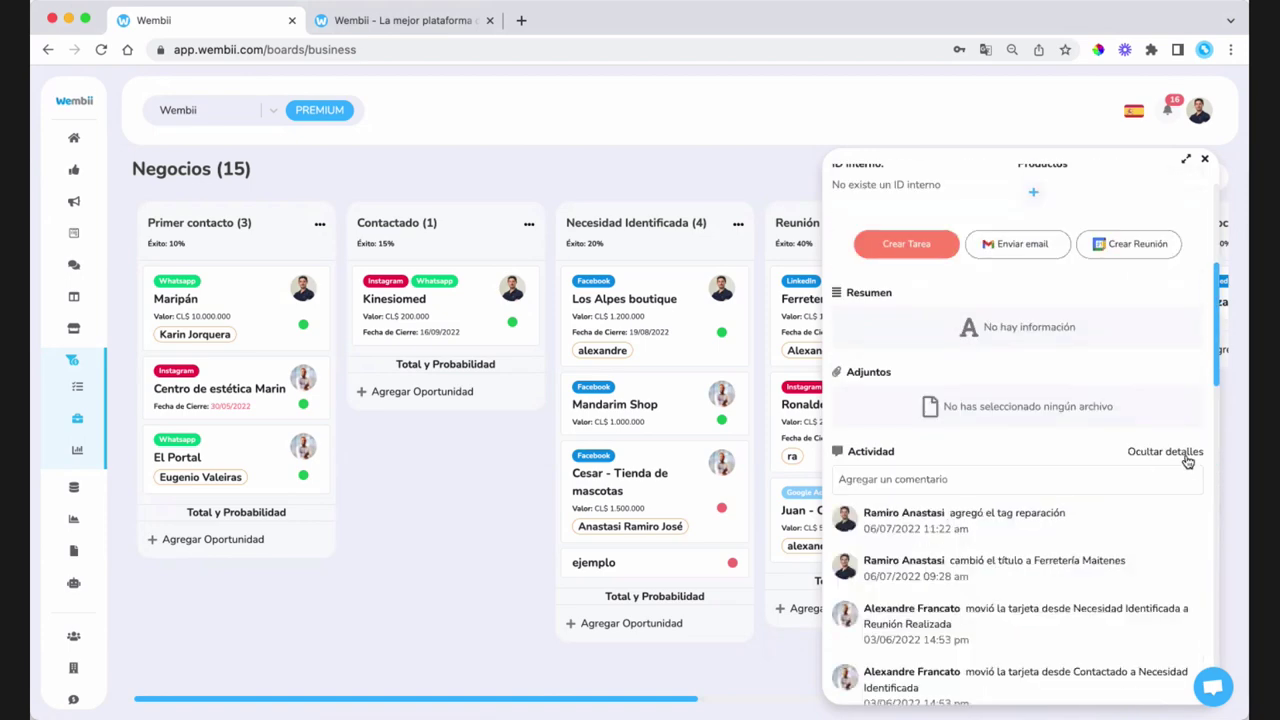
left_click(1180, 452)
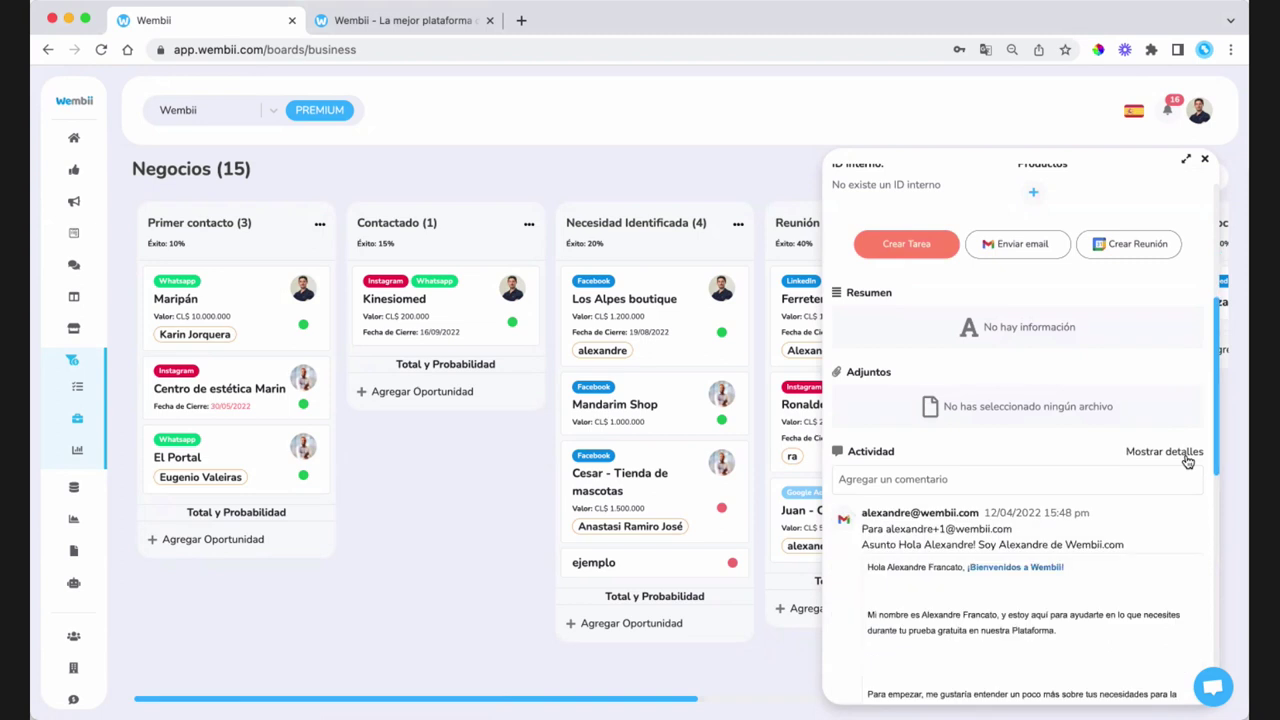
left_click(1185, 455)
scroll(1023, 517, "down", 5)
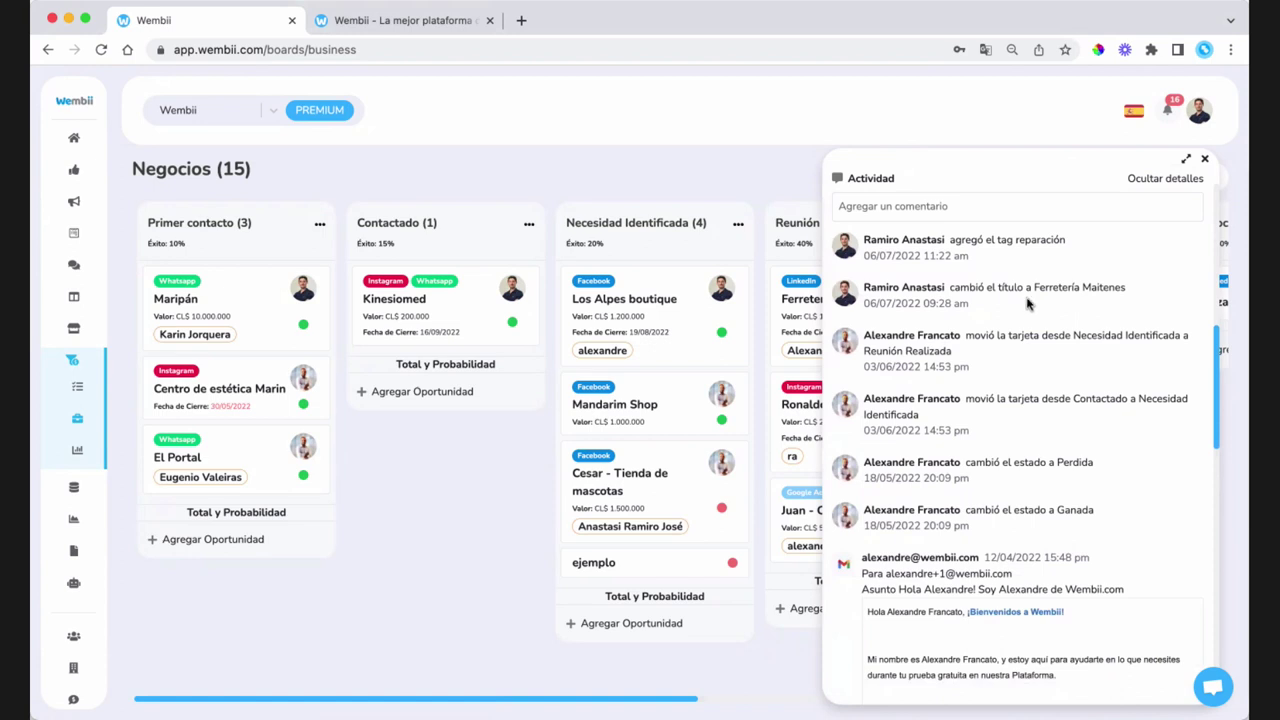
scroll(1076, 414, "up", 4)
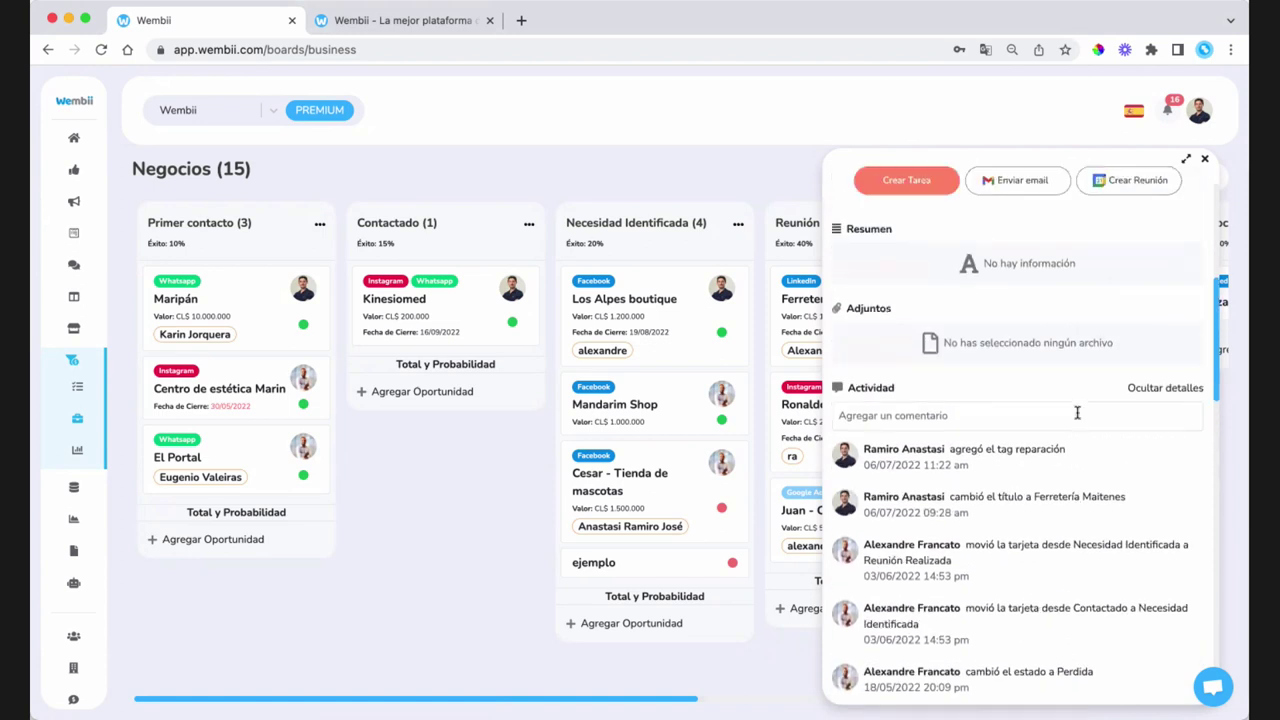
left_click(1177, 393)
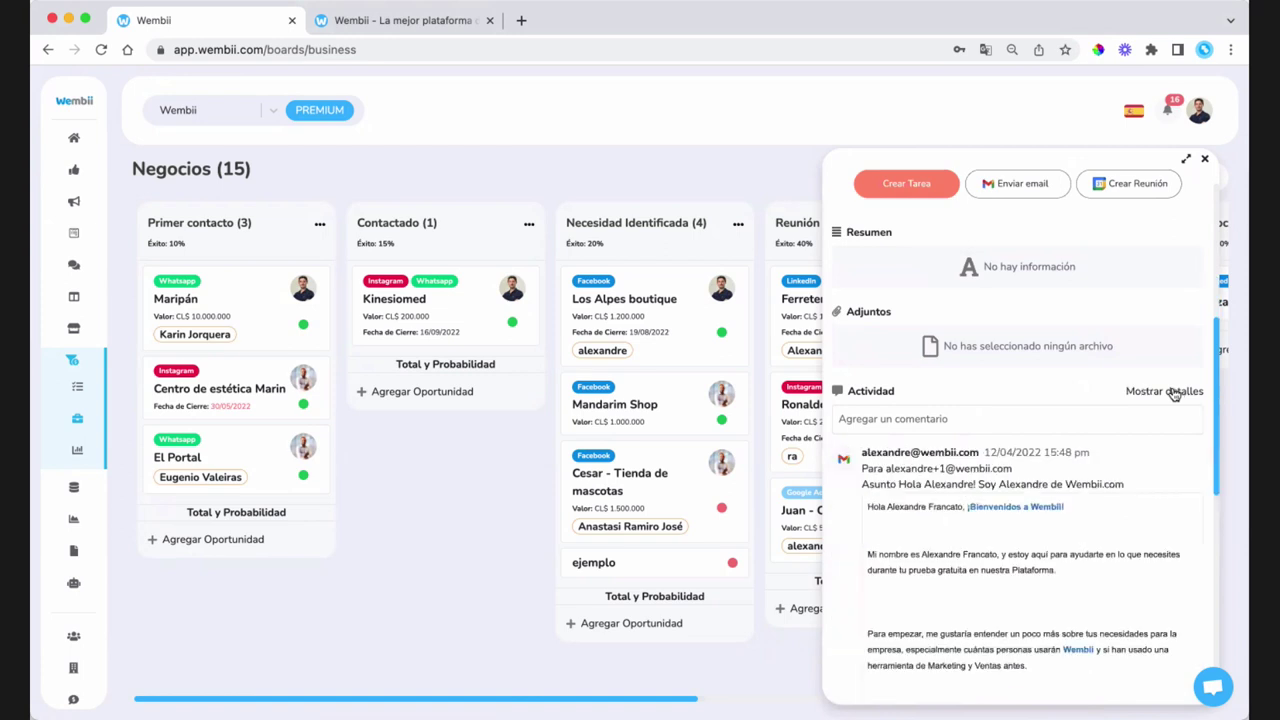
Step: Create a task for the "Ferretería Maitenes" deal with the title "Llamar para hacer seguimiento"
scroll(1074, 391, "up", 5)
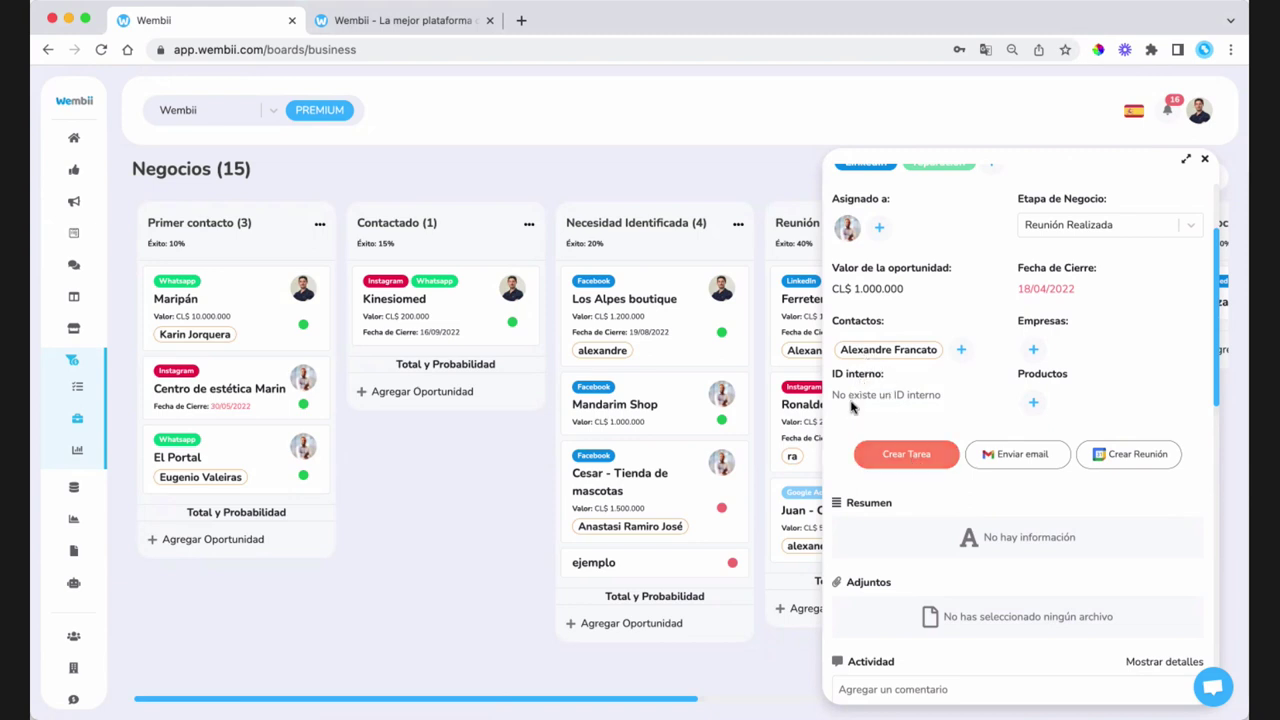
left_click(907, 454)
left_click(925, 236)
type("LIMAR")
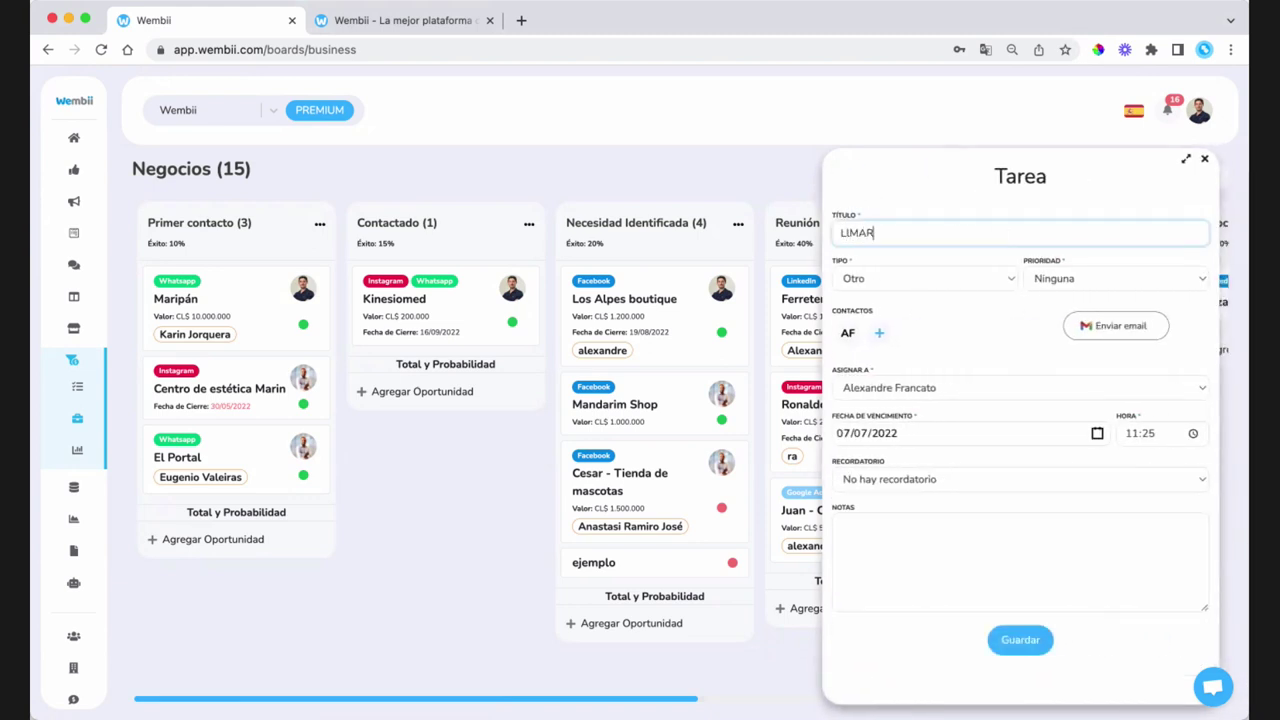
key("BackSpace")
key("BackSpace")
key("BackSpace")
type("Llamar para hacer seguimie")
Step: Set the task's type to Llamada and its priority to Media
left_click(888, 282)
left_click(884, 311)
left_click(891, 289)
left_click(891, 265)
left_click(1045, 279)
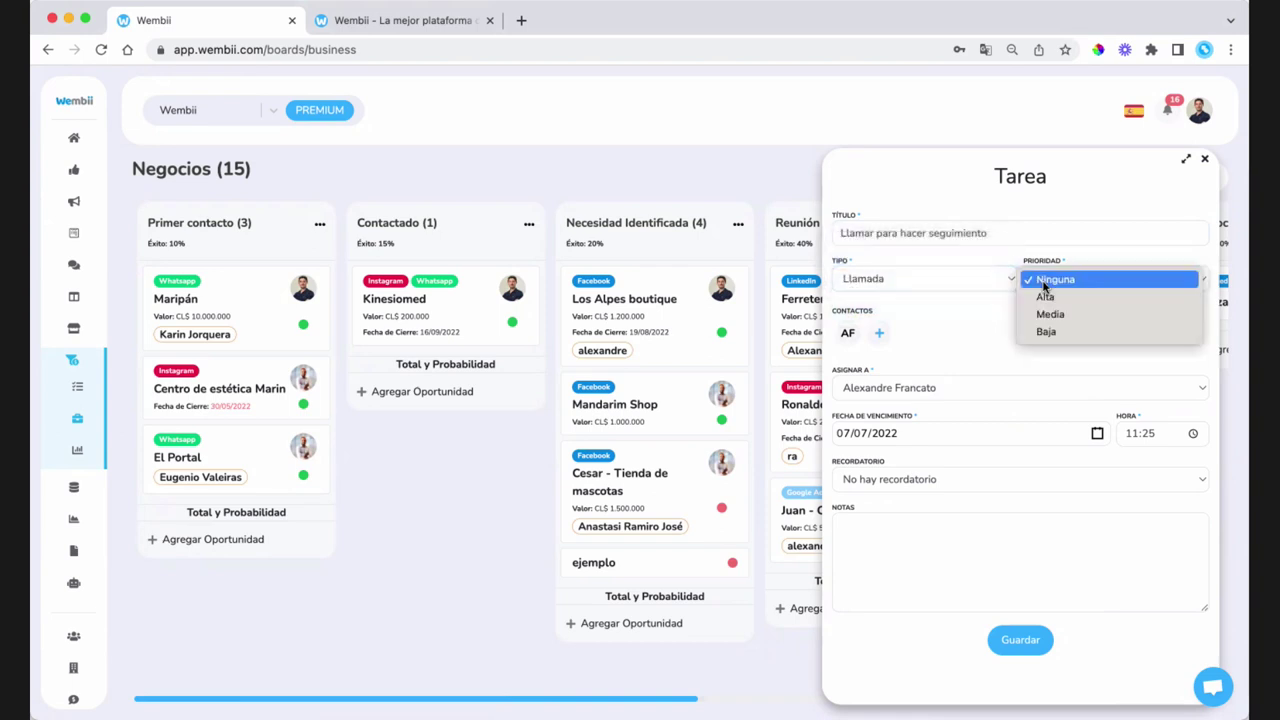
left_click(1040, 317)
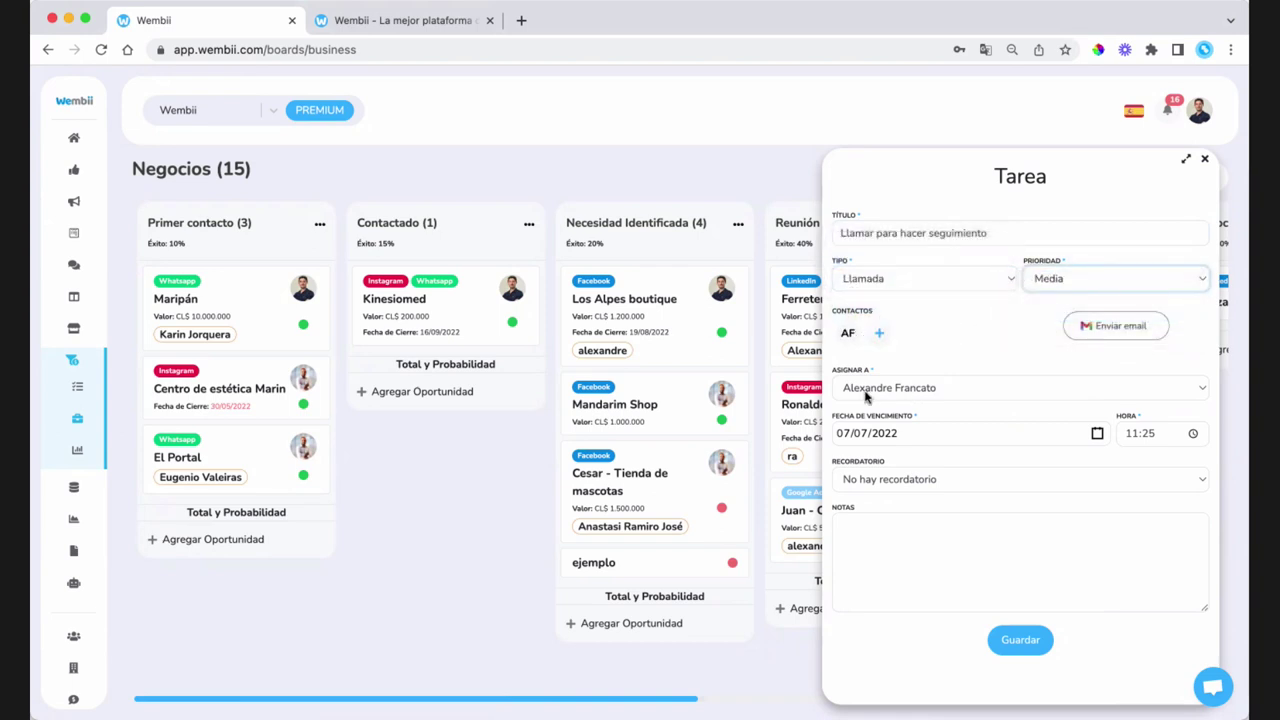
Step: Assign the task to the first team member offered and set it due on 07/07/2022 at 10:25
left_click(910, 396)
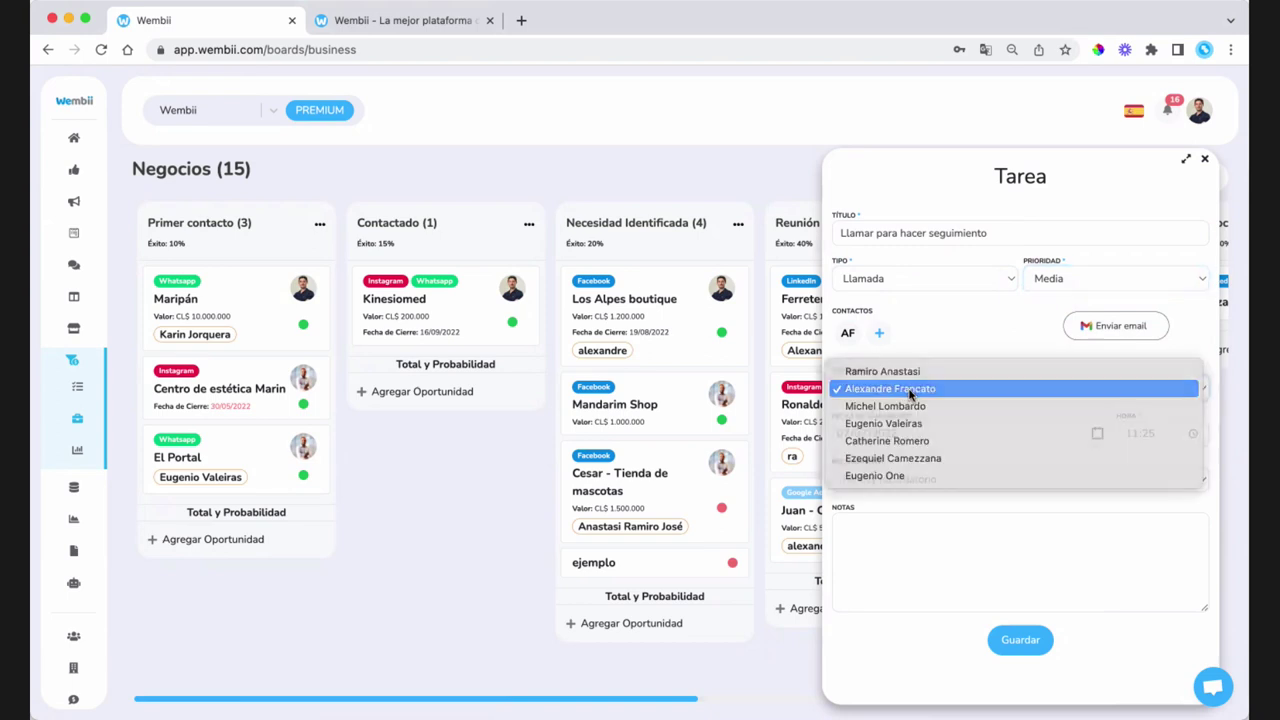
left_click(903, 371)
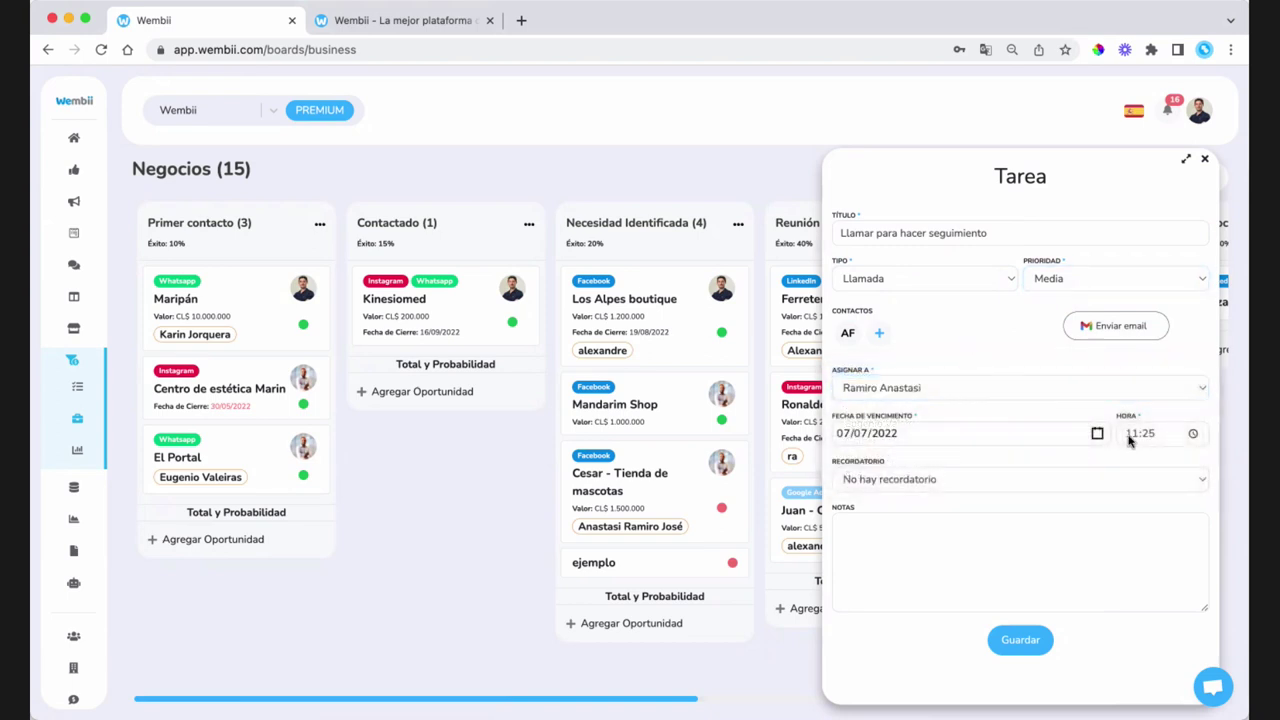
left_click(846, 434)
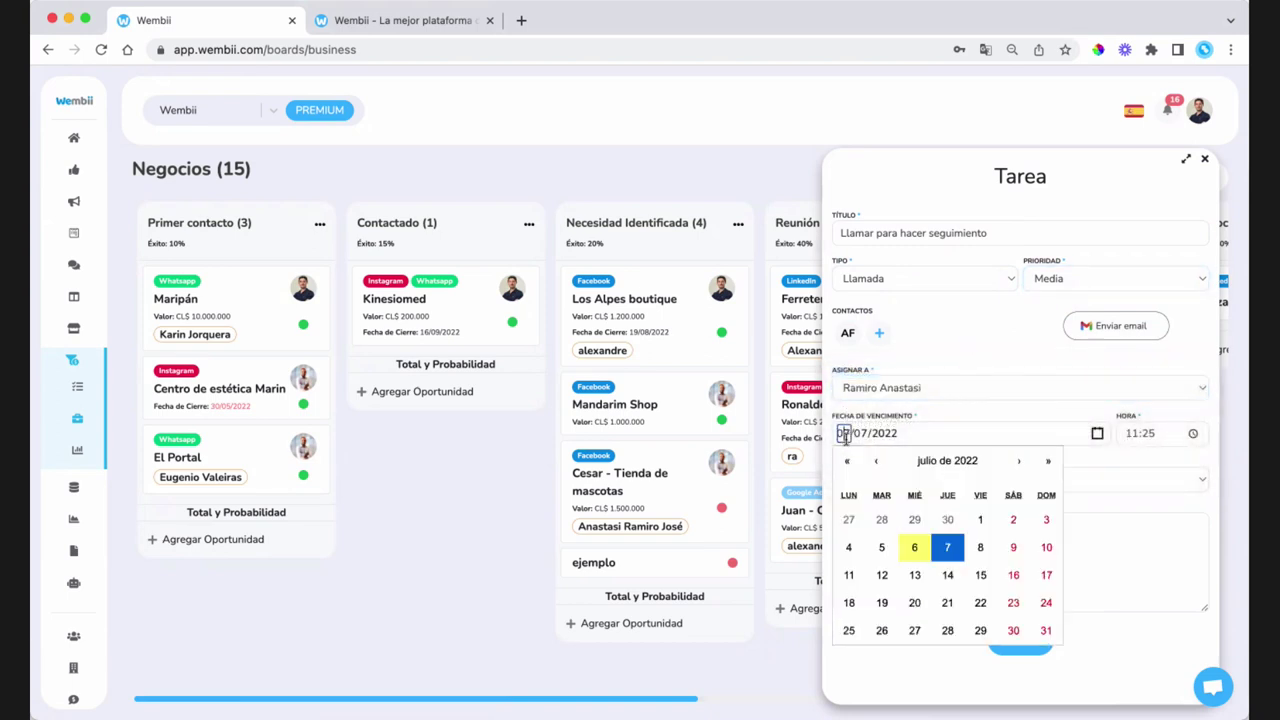
left_click(948, 549)
left_click(1132, 435)
type("10")
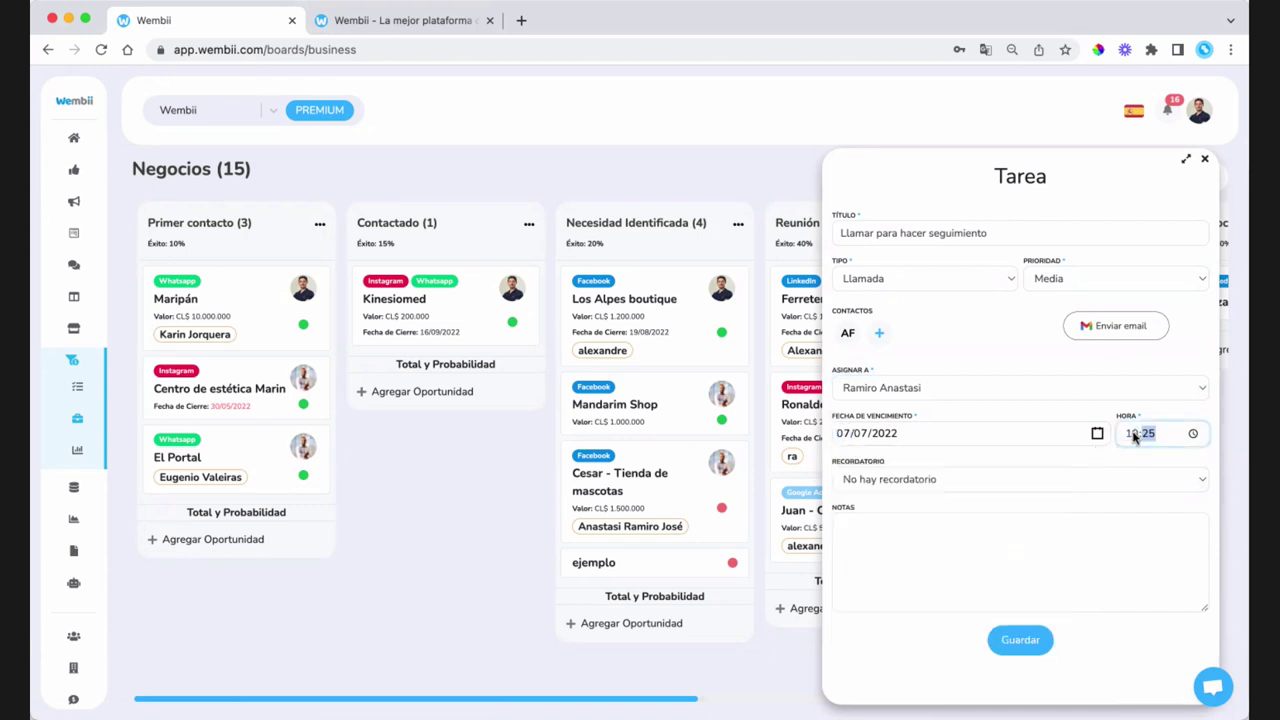
Step: Set the task's reminder to the due time, add the note "Preguntar sobre la compra" and save the task
left_click(916, 487)
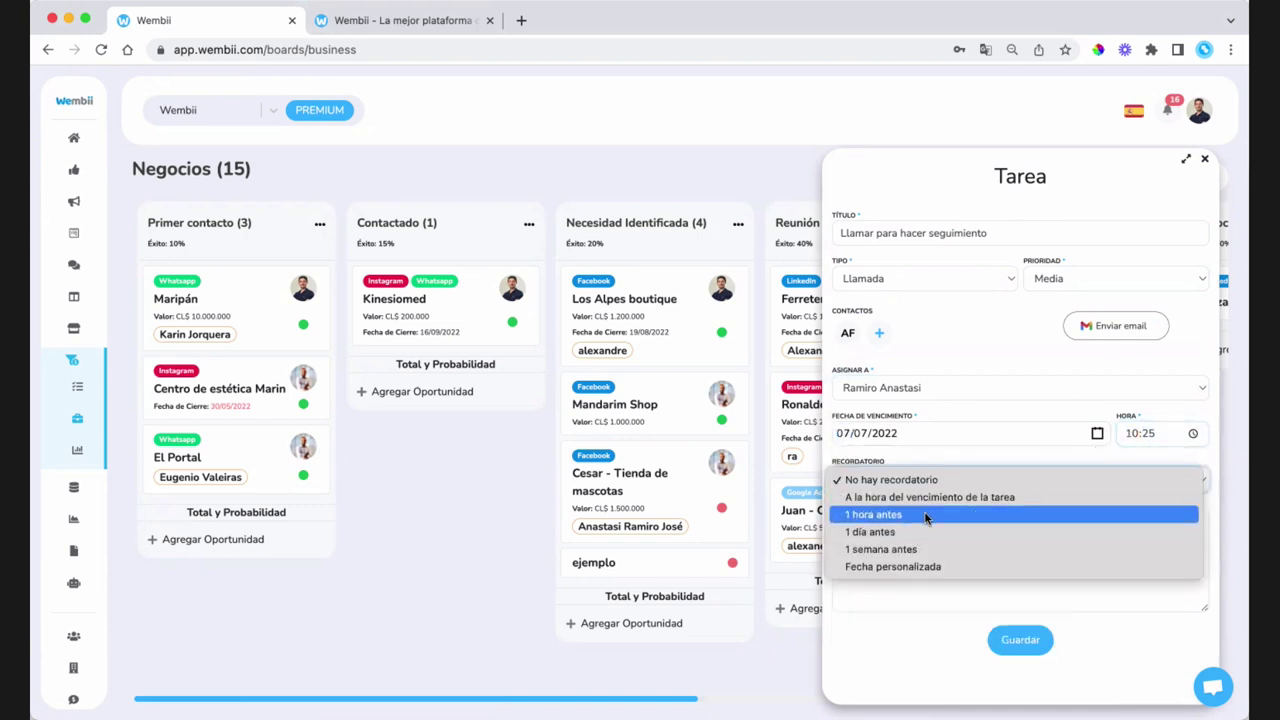
left_click(958, 498)
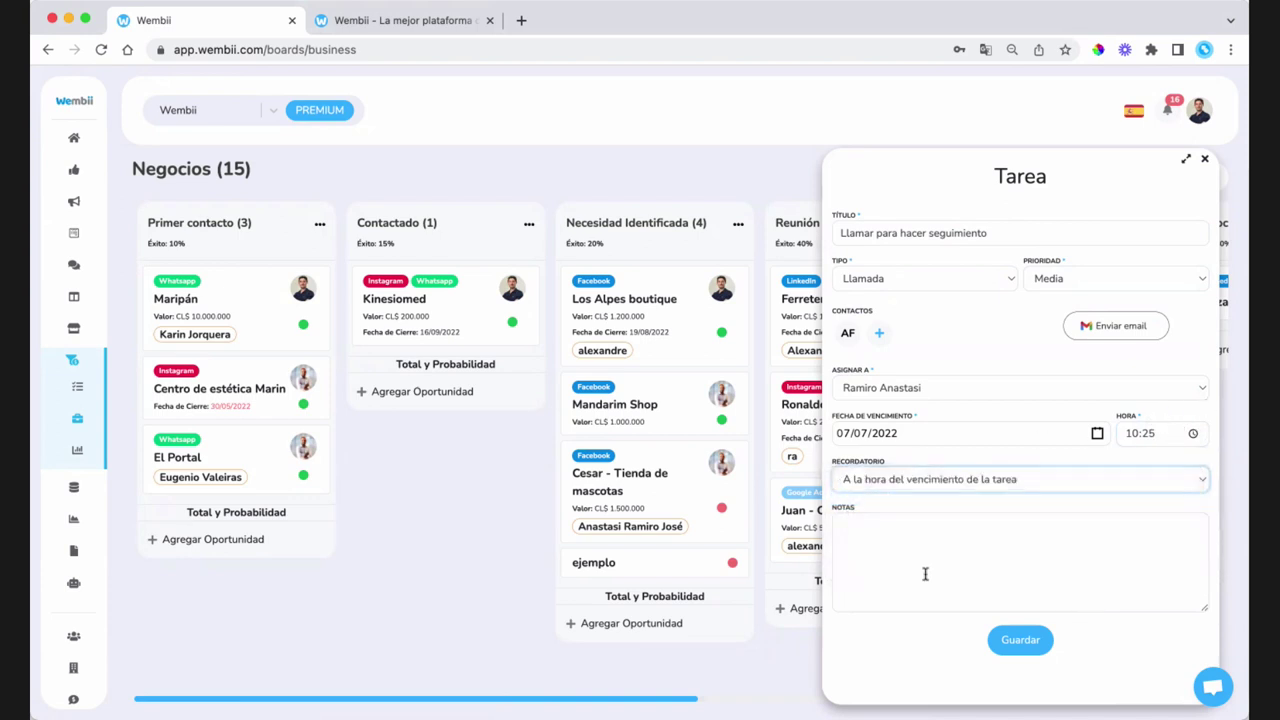
left_click(928, 566)
type("P")
type("reguntar sobre ")
type("la comrpa")
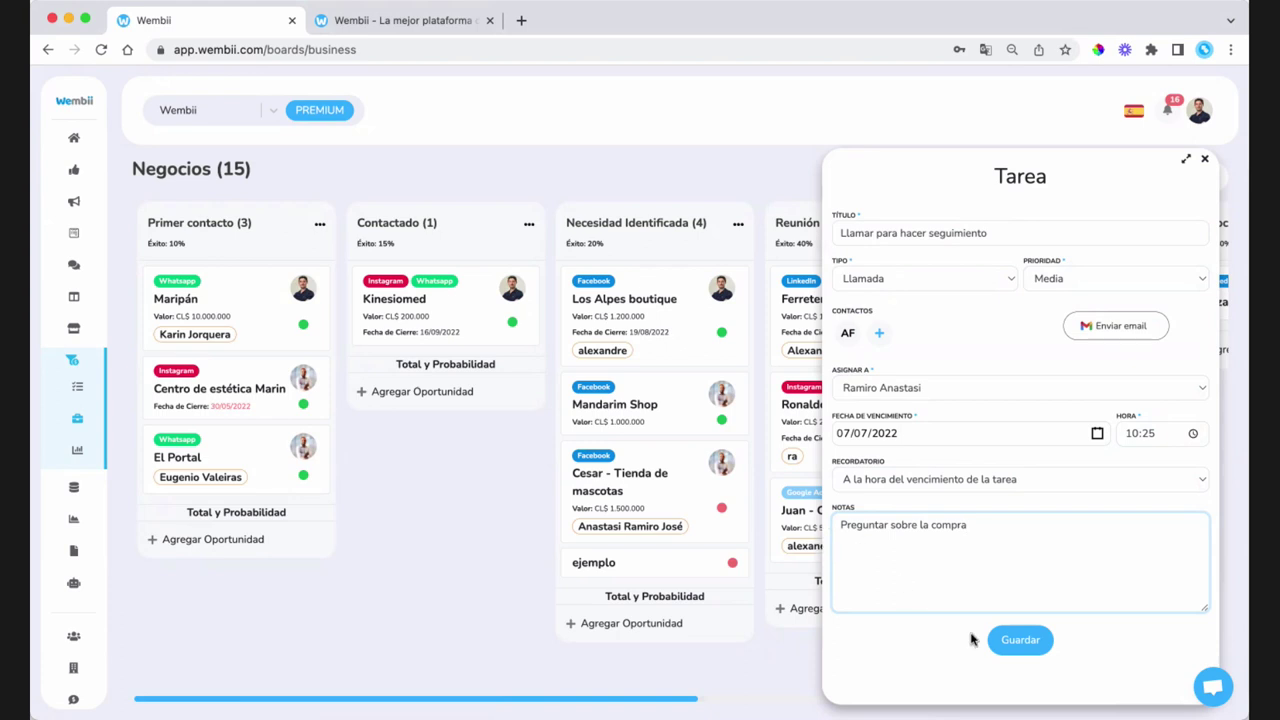
left_click(1017, 639)
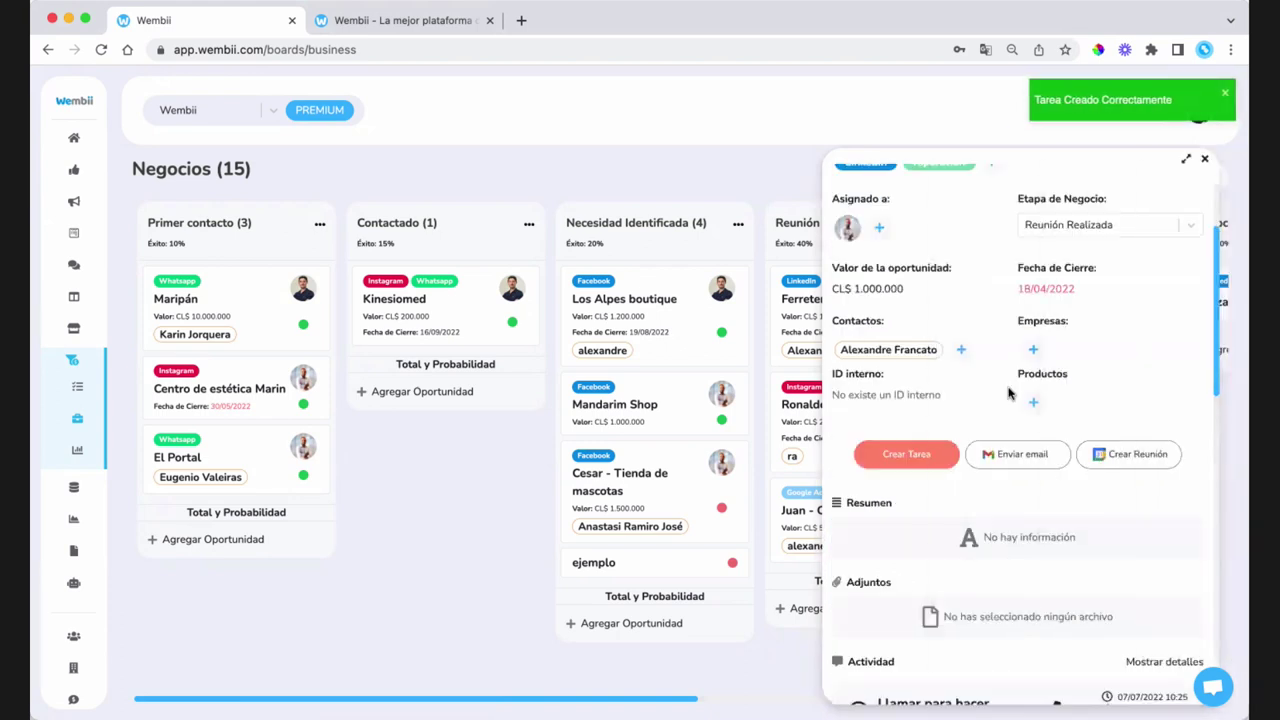
Step: Review the saved task in the deal's activity and its other details, and close the deal
scroll(990, 540, "down", 5)
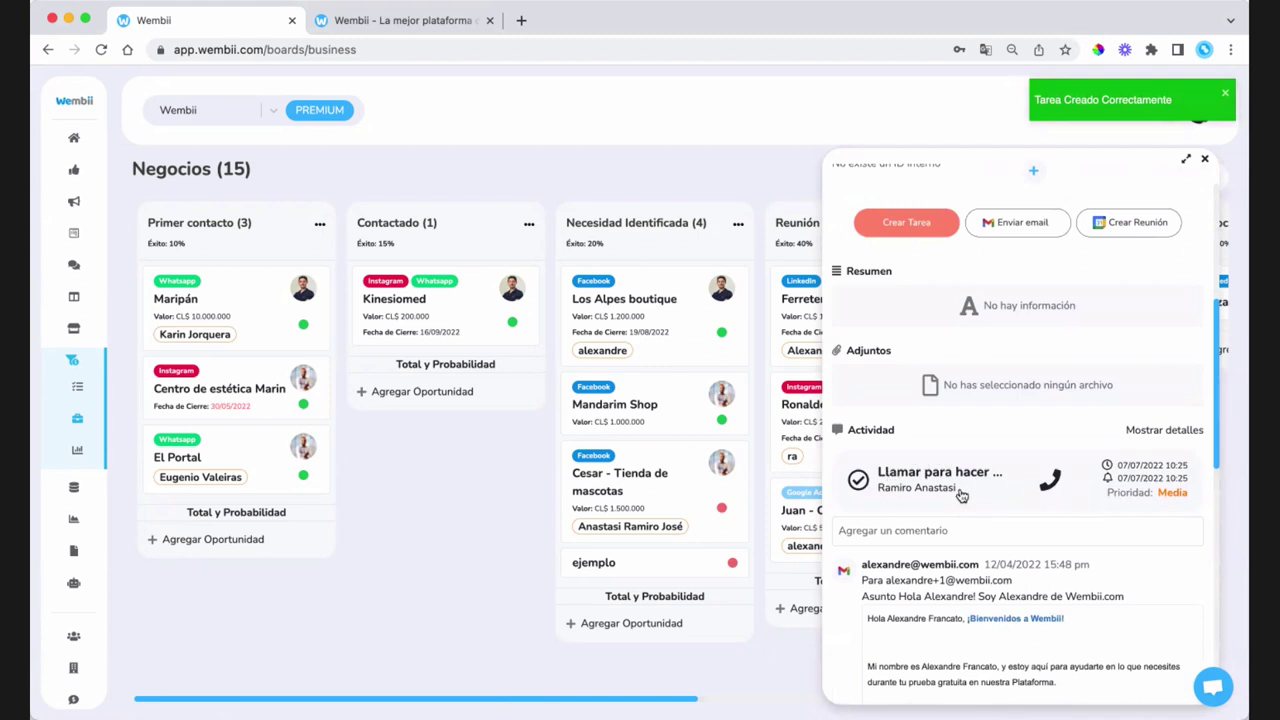
scroll(962, 496, "up", 3)
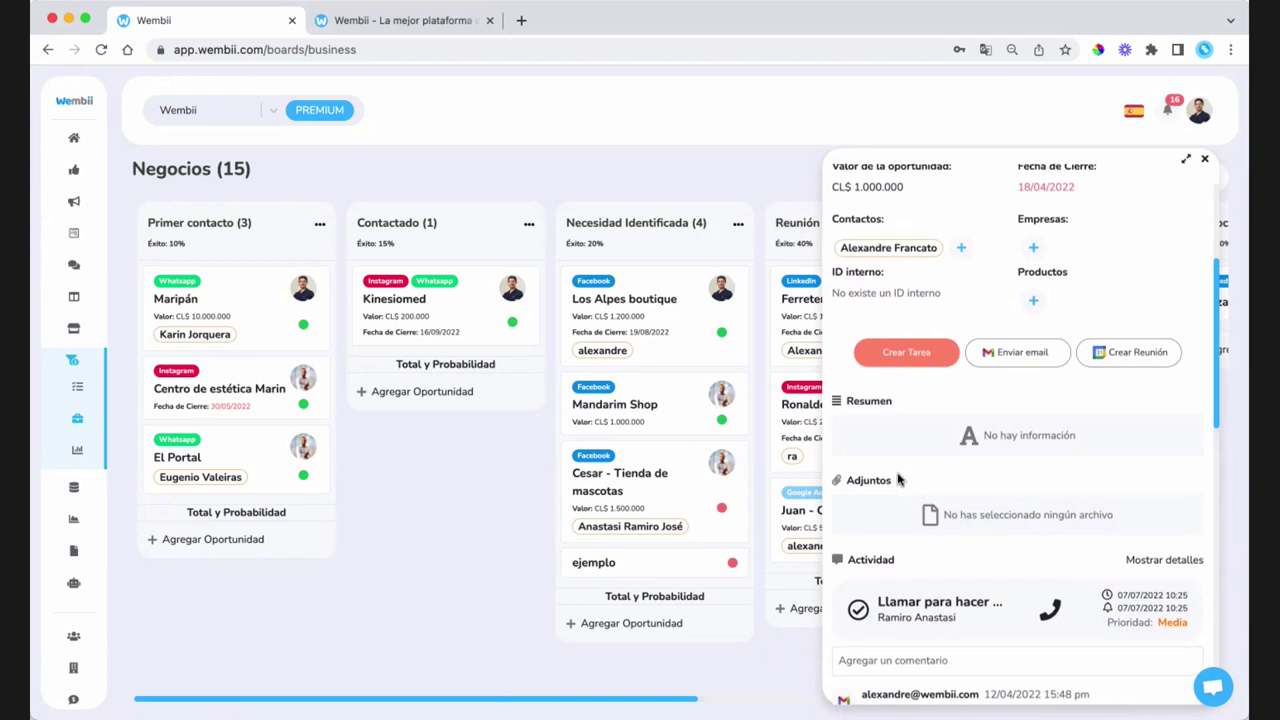
scroll(898, 474, "up", 3)
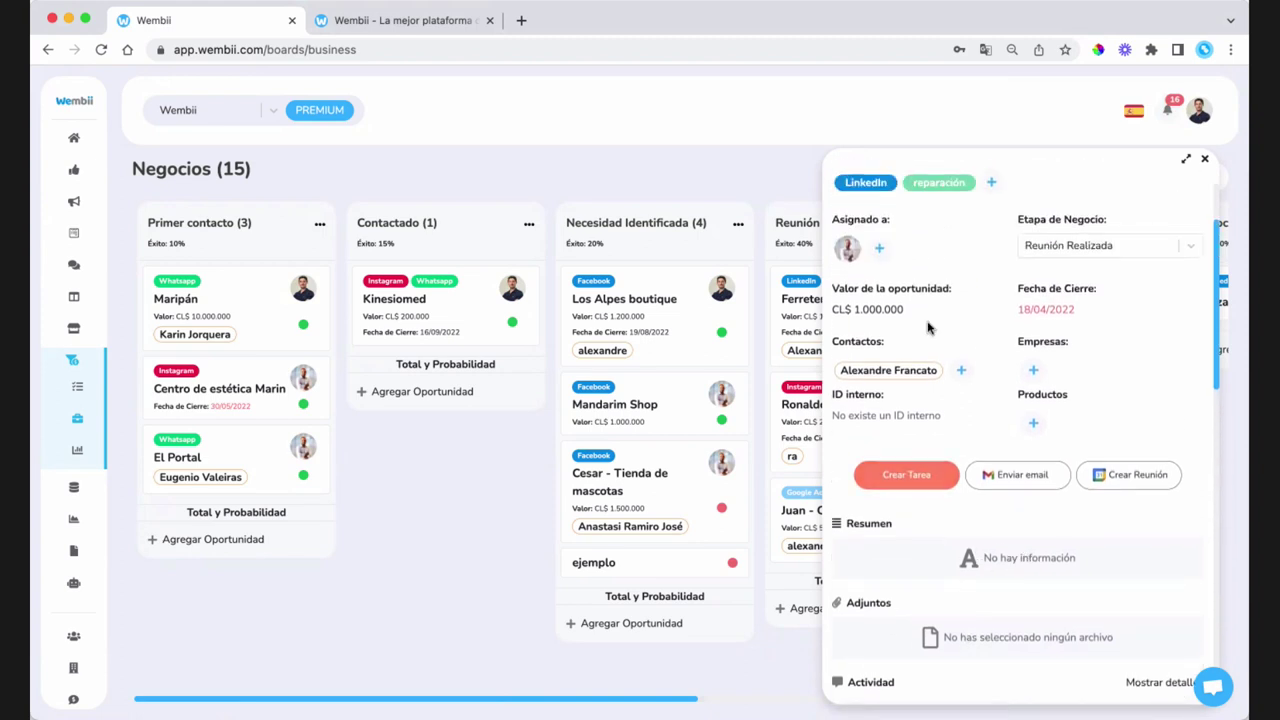
scroll(932, 328, "up", 3)
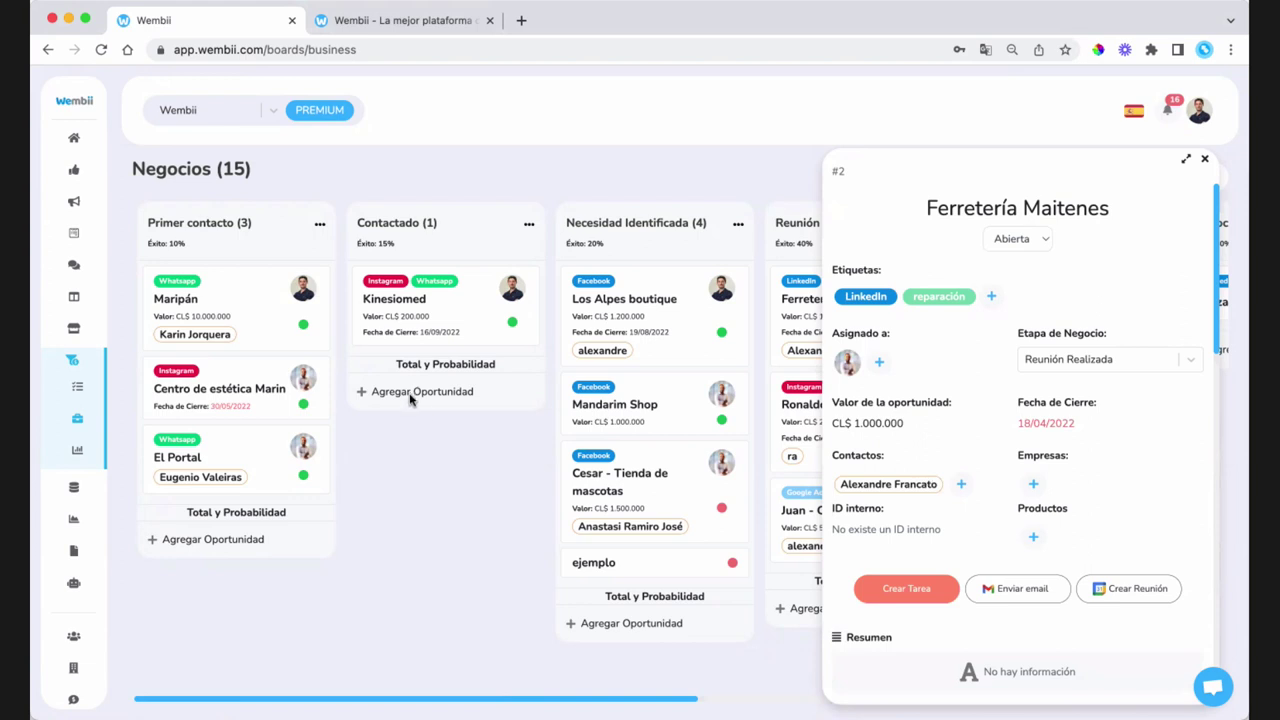
left_click(138, 420)
mouse_move(90, 405)
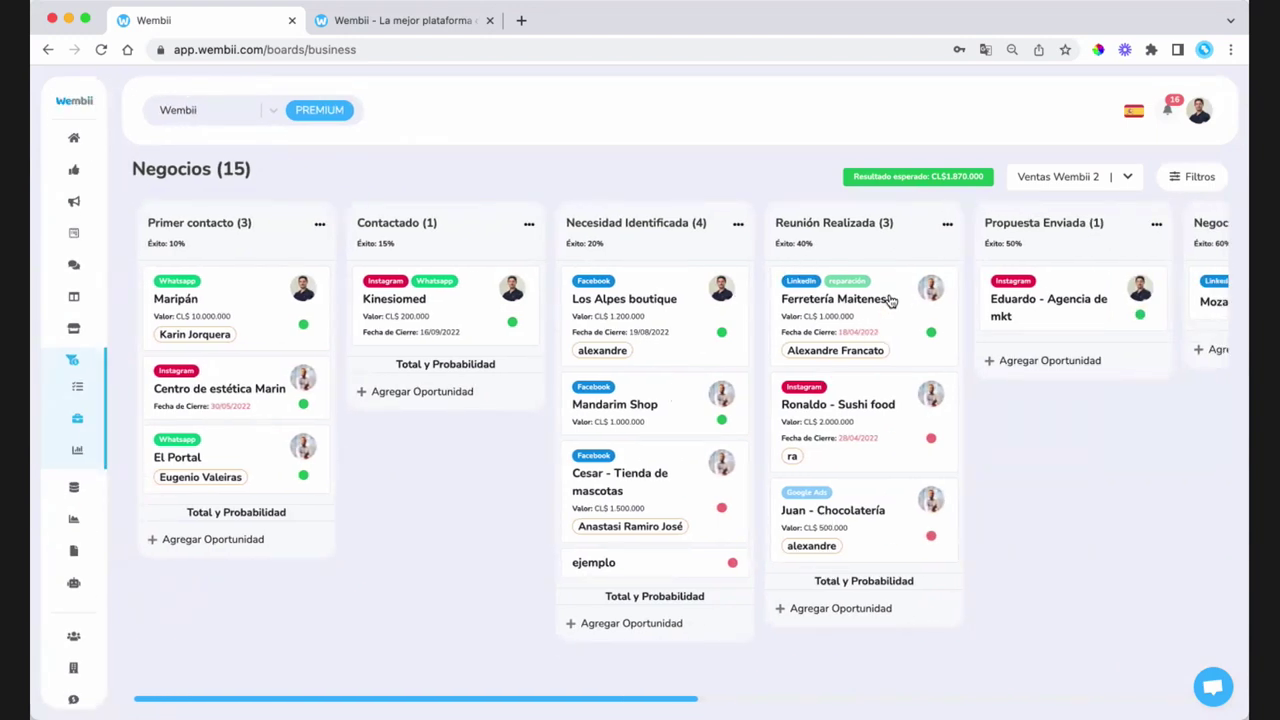
Step: Start a new product from the "Ferretería Maitenes" deal with the name "Zapato azúl" and the code "sa azul"
left_click(890, 301)
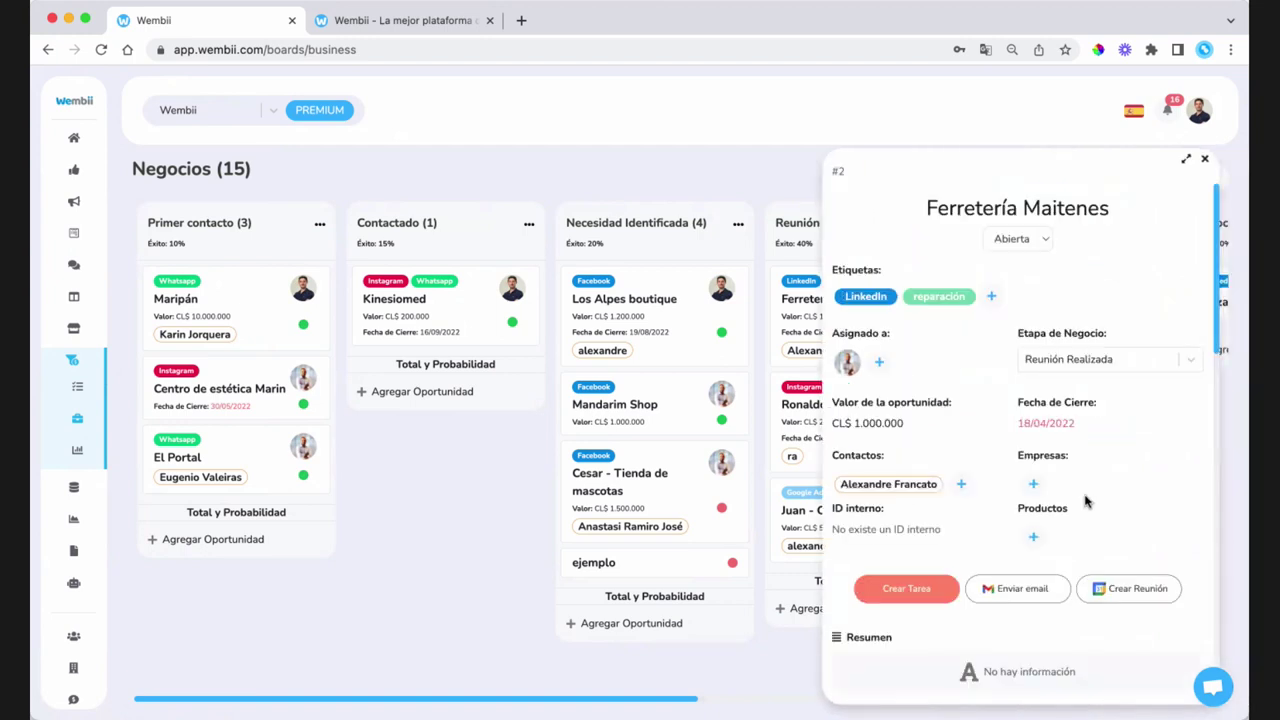
left_click(1034, 540)
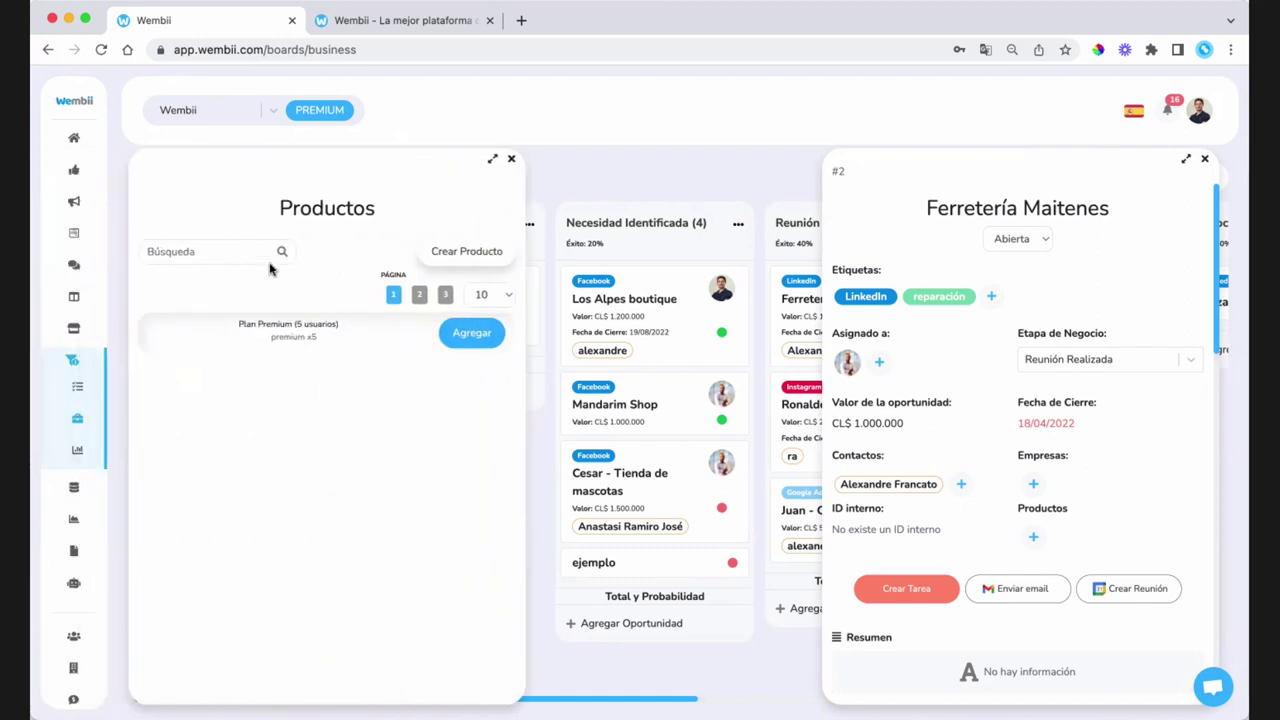
left_click(465, 256)
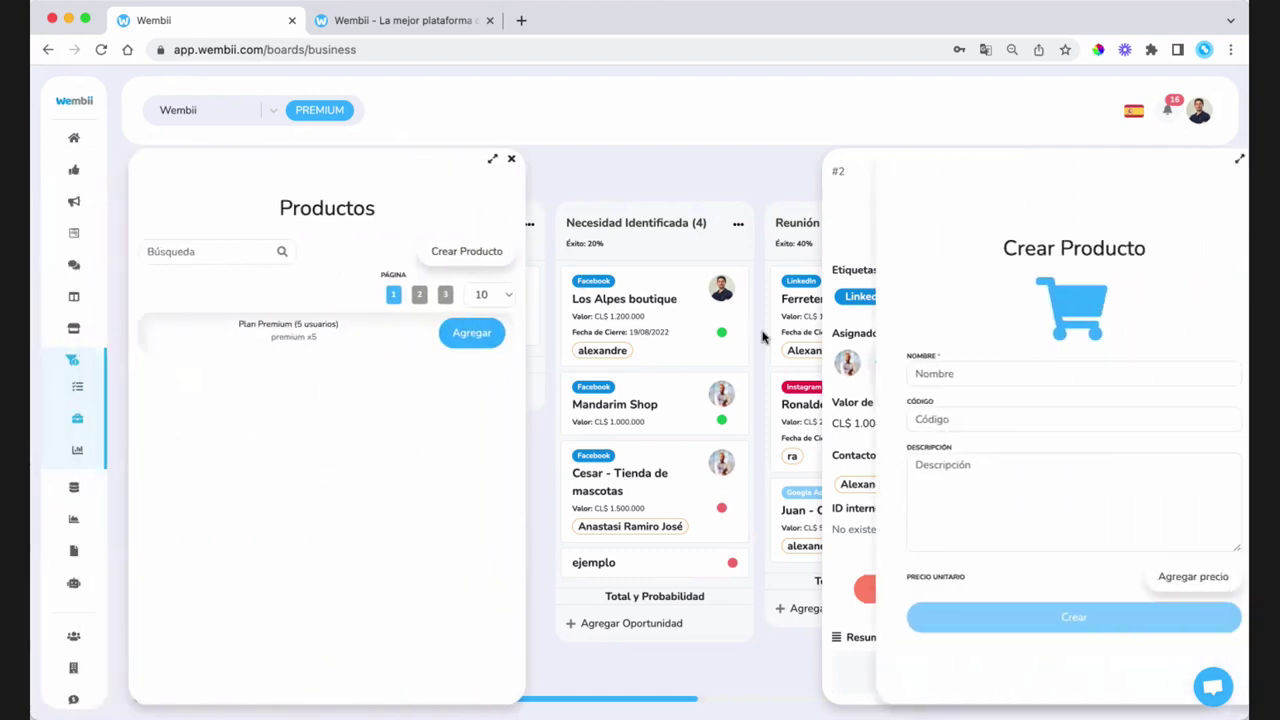
left_click(910, 371)
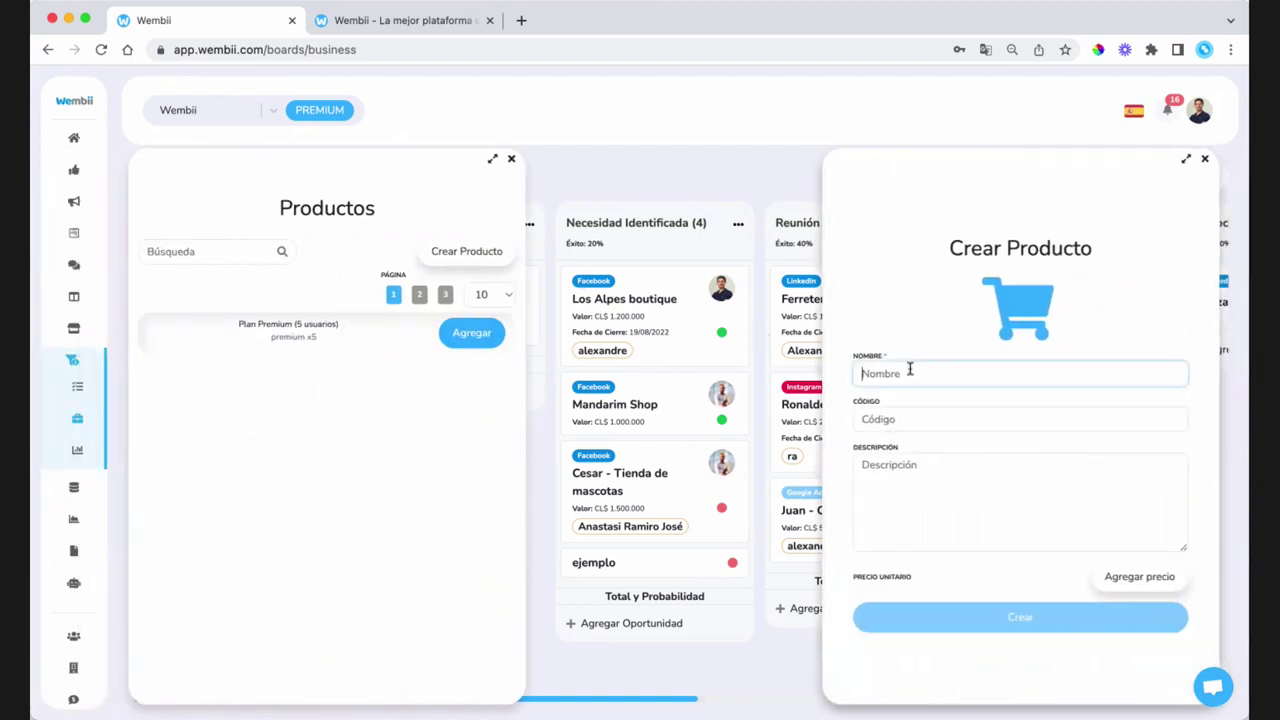
type("Pl")
key("BackSpace")
key("BackSpace")
type("ZA")
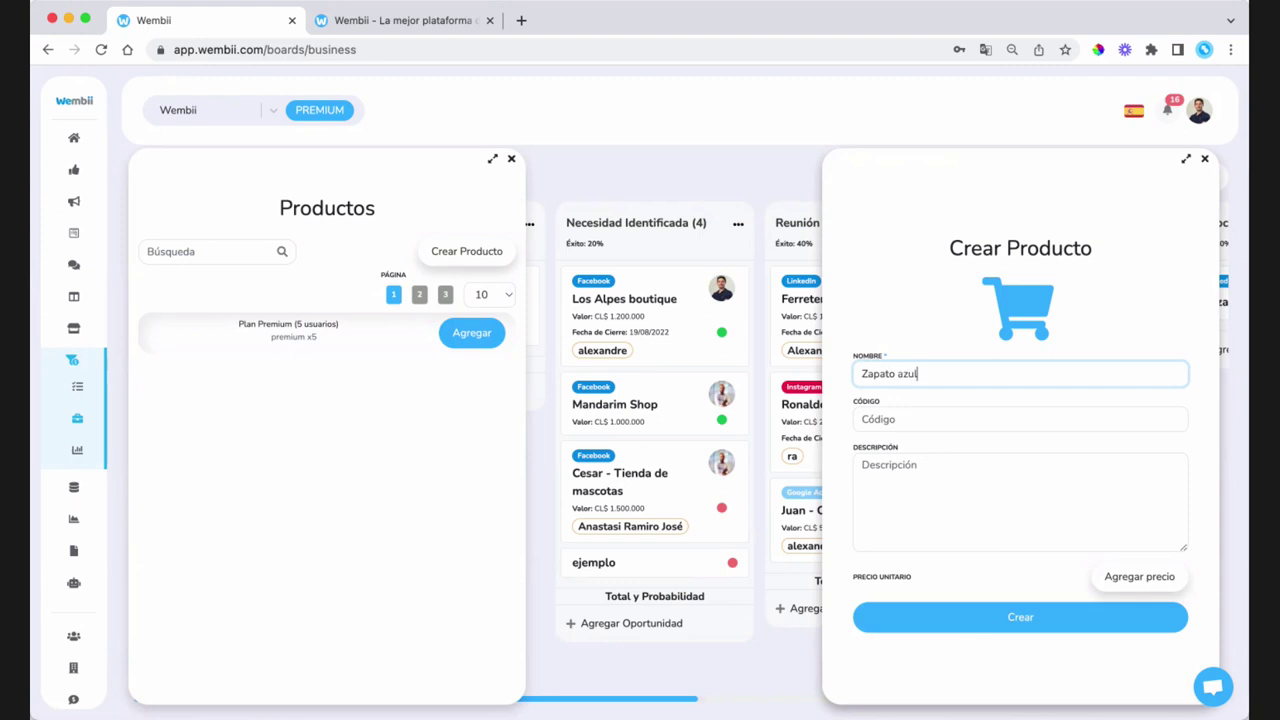
left_click(886, 421)
type("sa azul")
Step: Give the product a unit price of 50000 in Chilean pesos and create it
left_click(1139, 582)
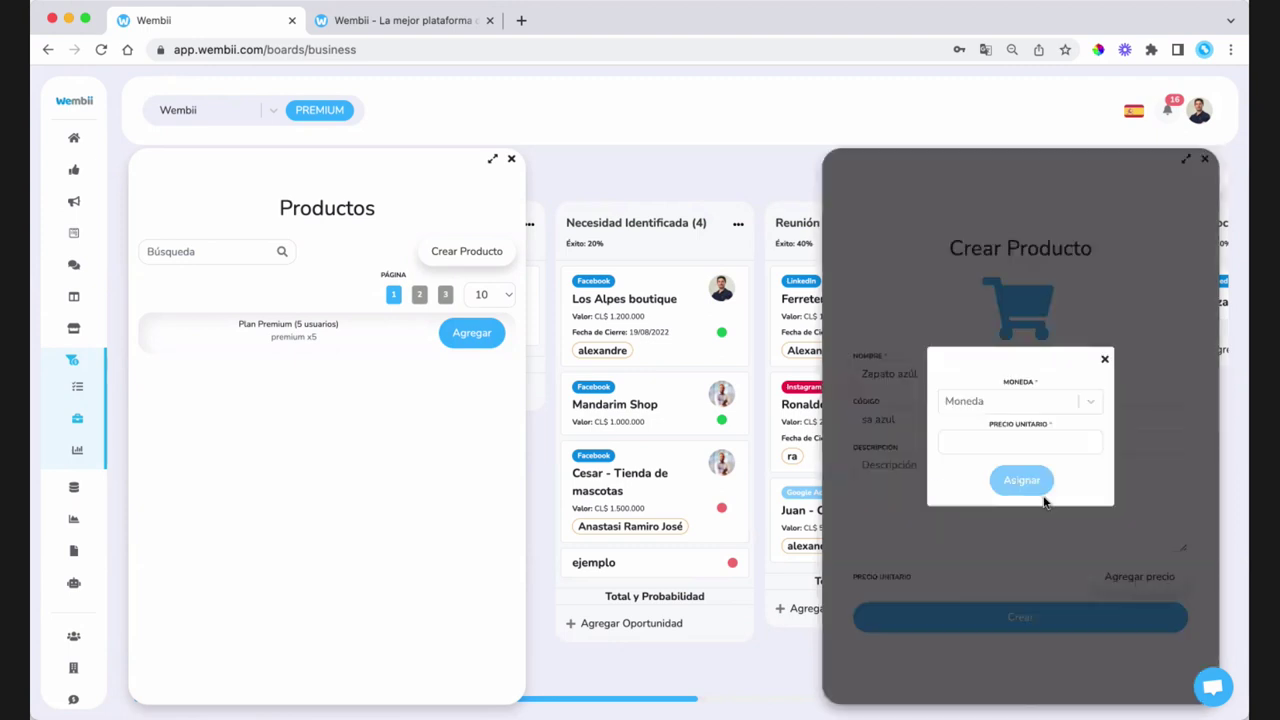
left_click(991, 400)
type("c")
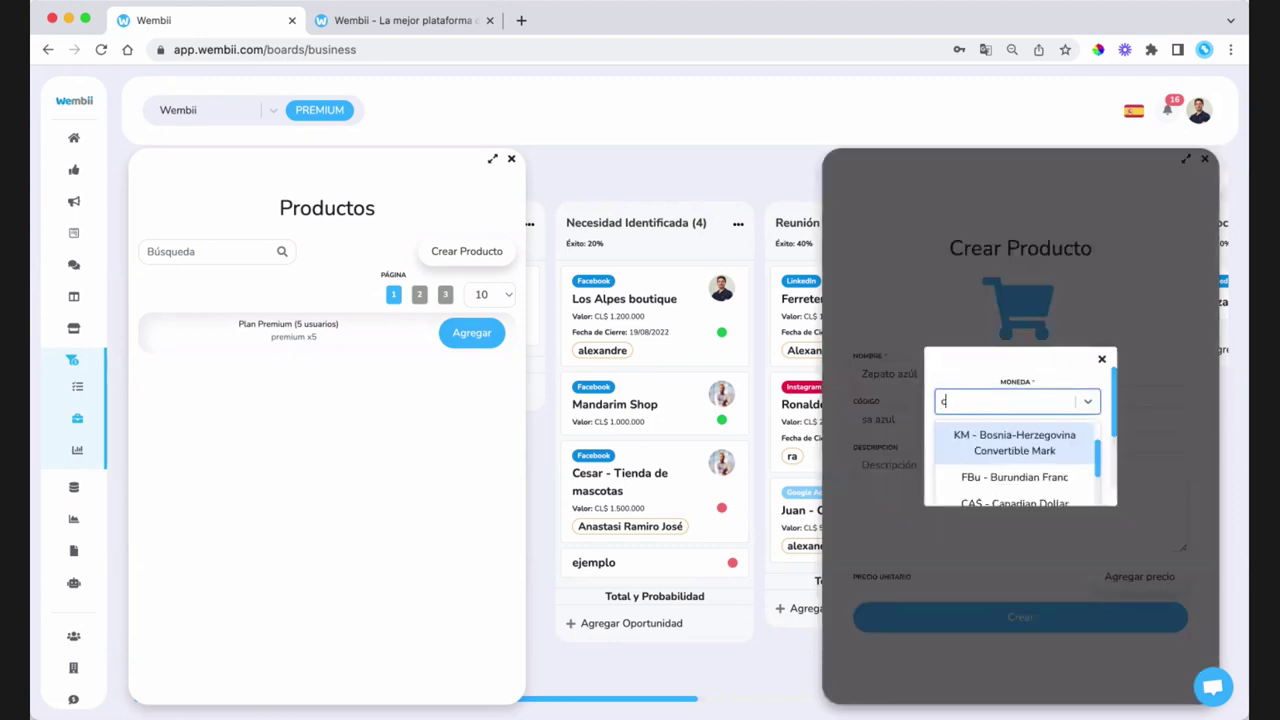
type("lp")
key("Return")
left_click(994, 437)
type("50000")
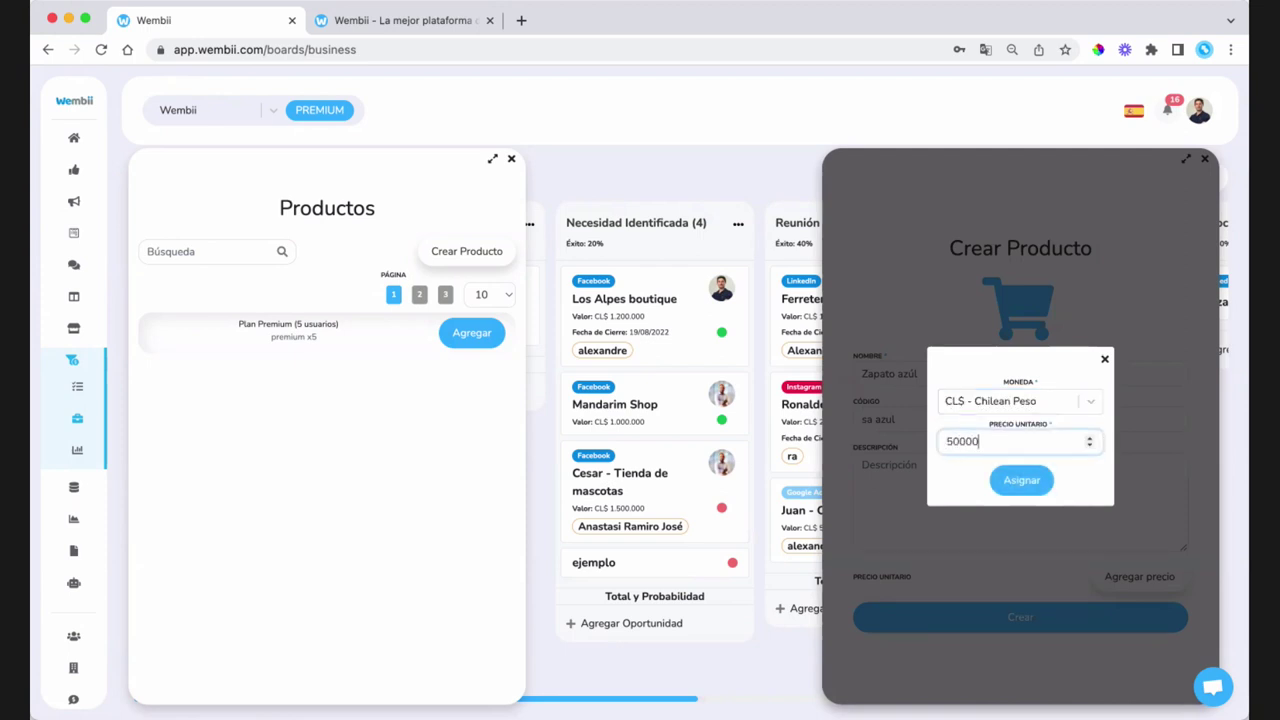
left_click(1024, 480)
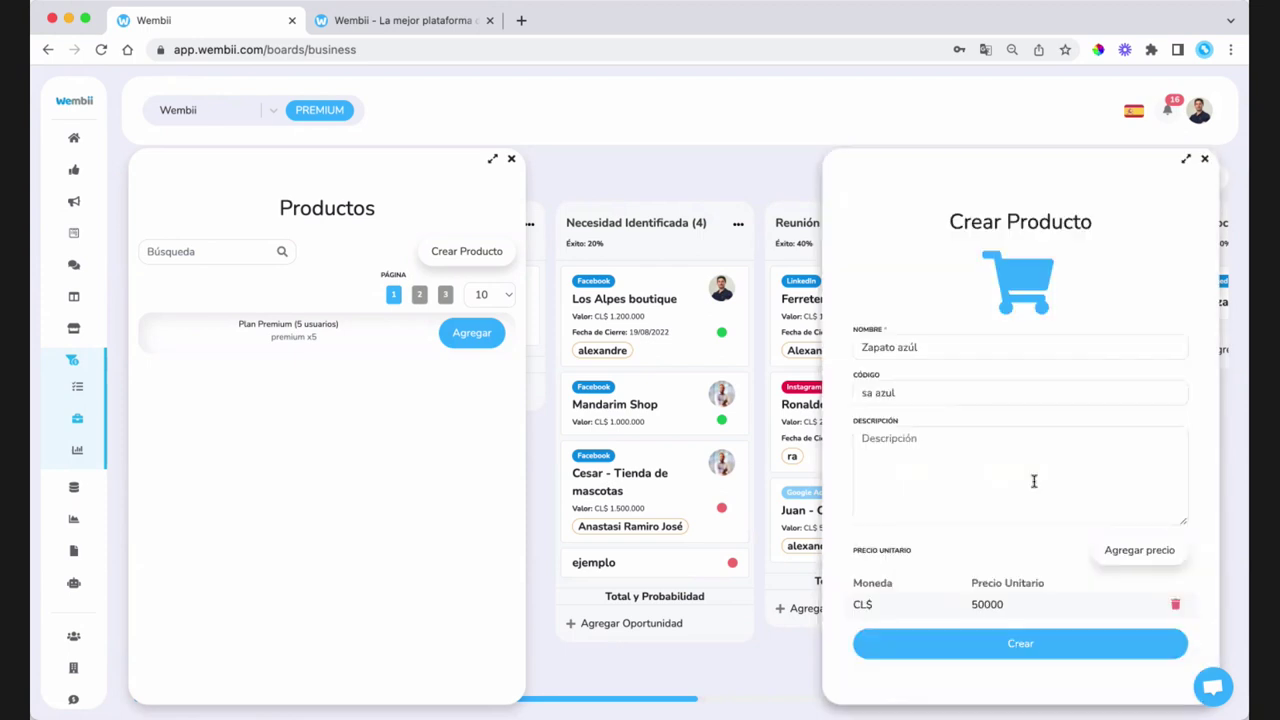
left_click(1036, 647)
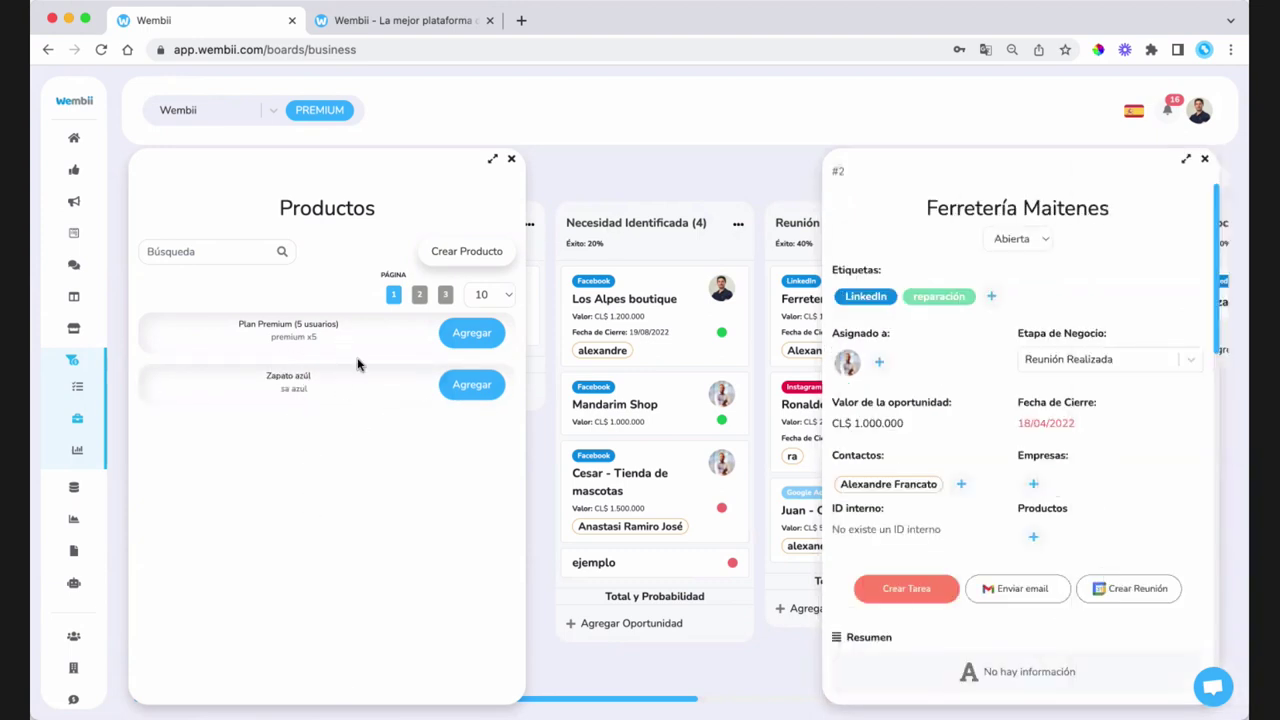
Step: Add the product "Zapato azúl" to the deal with a quantity of 2
left_click(487, 398)
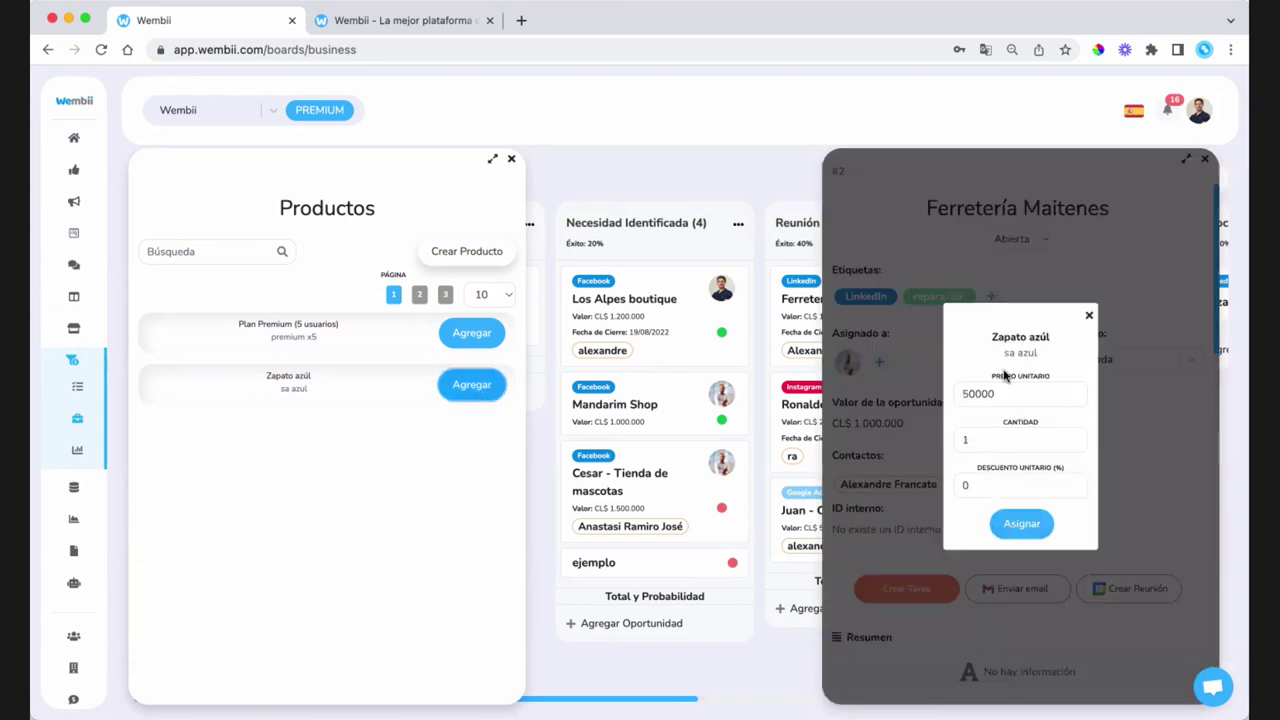
double_click(992, 440)
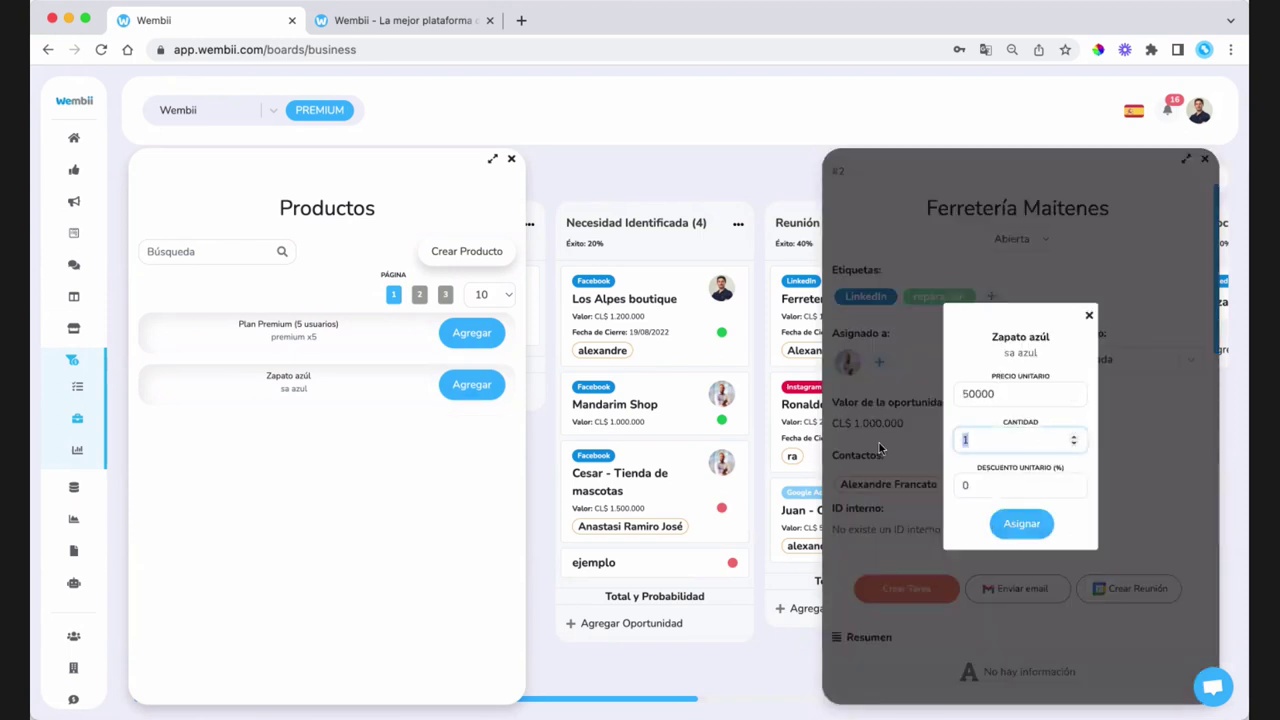
type("2")
left_click(1040, 528)
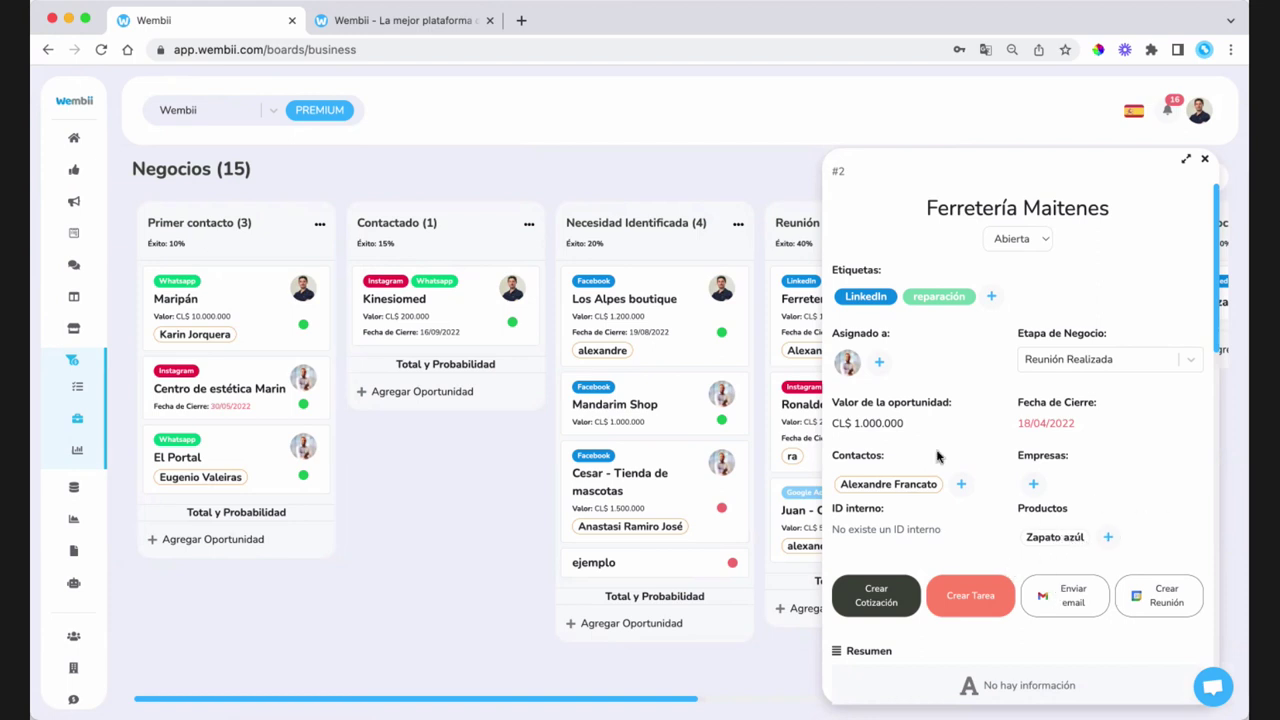
Step: Set the deal's opportunity value to 100000 Chilean pesos
left_click(880, 426)
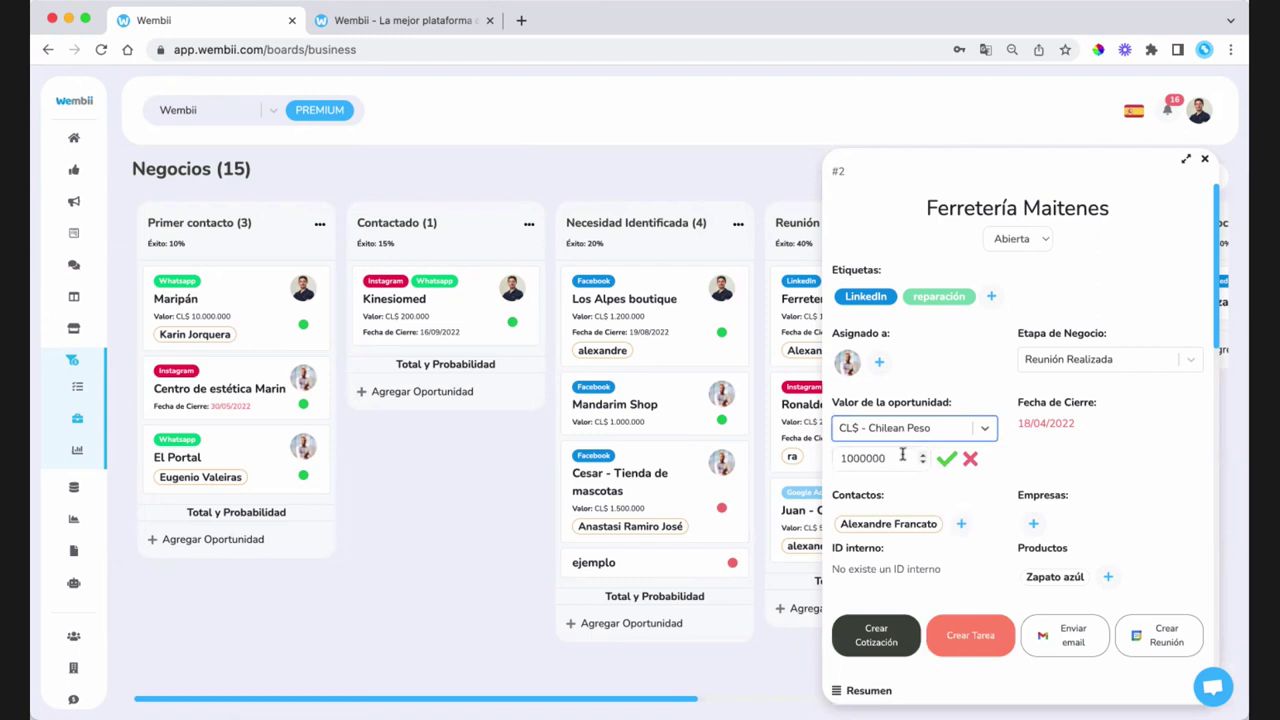
double_click(898, 454)
type("50")
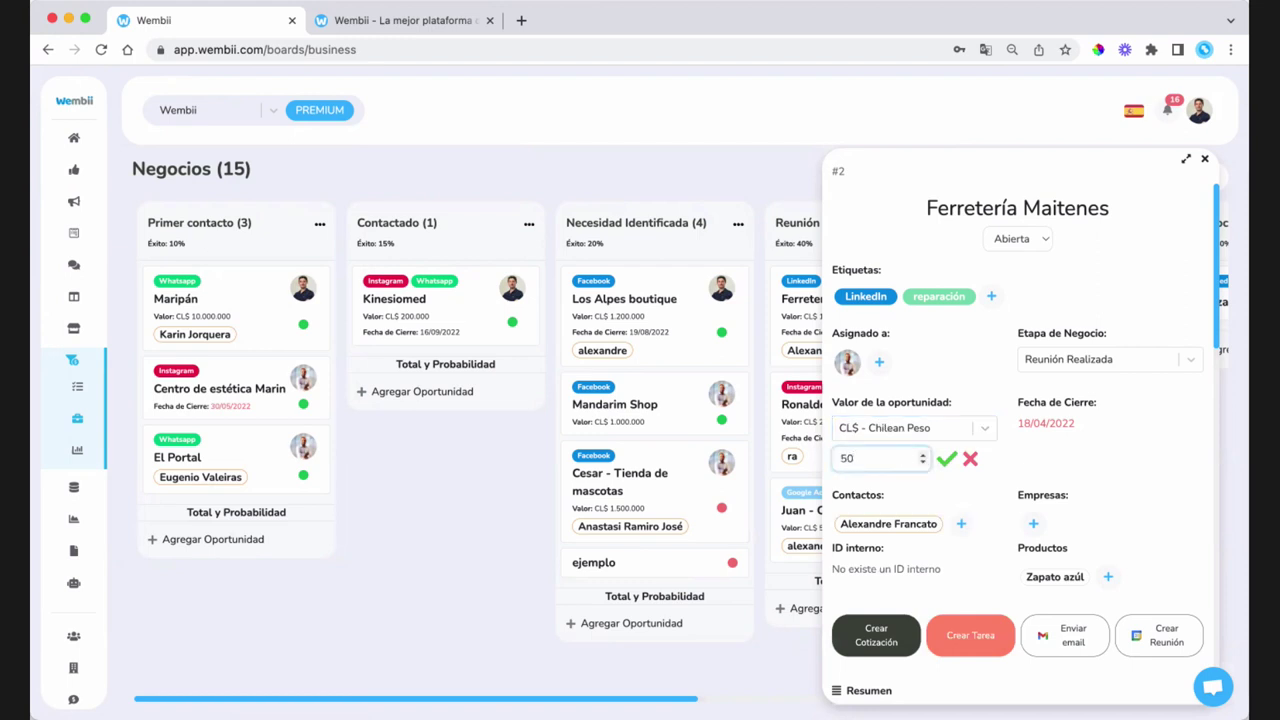
type("00000")
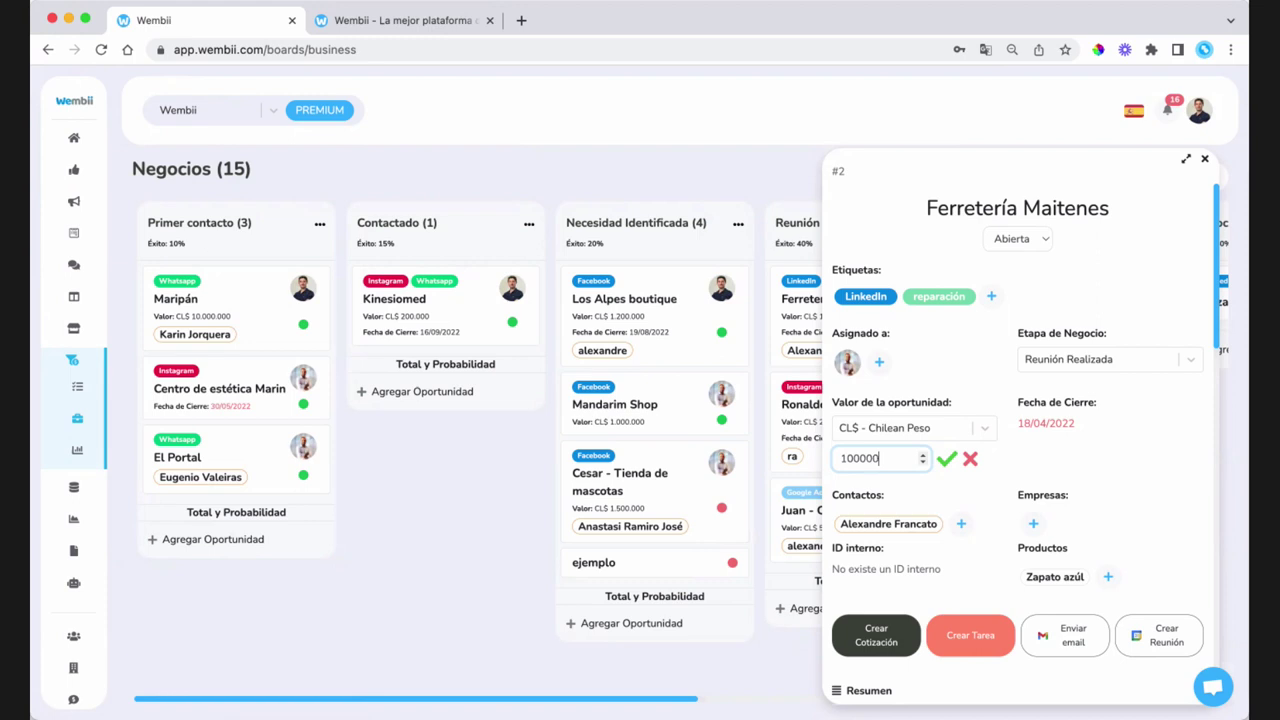
left_click(946, 460)
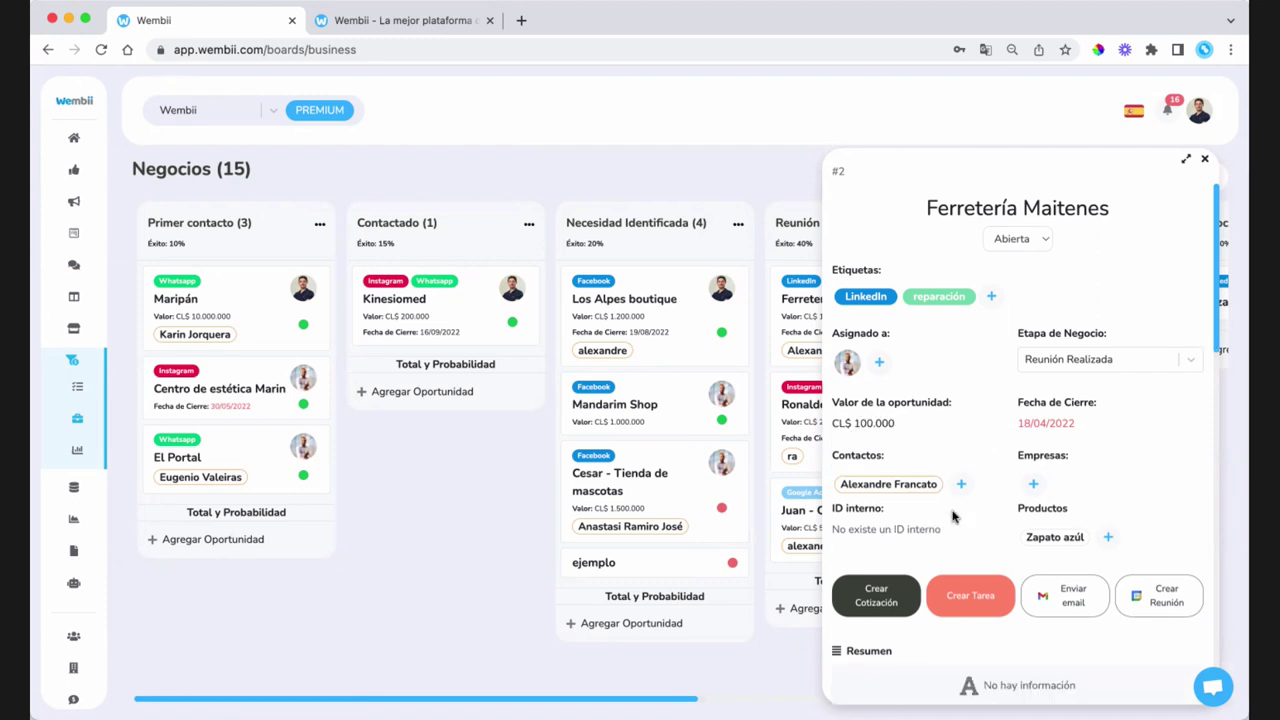
Step: Draft a meeting for the deal titled "Reunión de compra" with Google Calendar and a Google Meet video call, and close it without creating it
scroll(1020, 524, "down", 3)
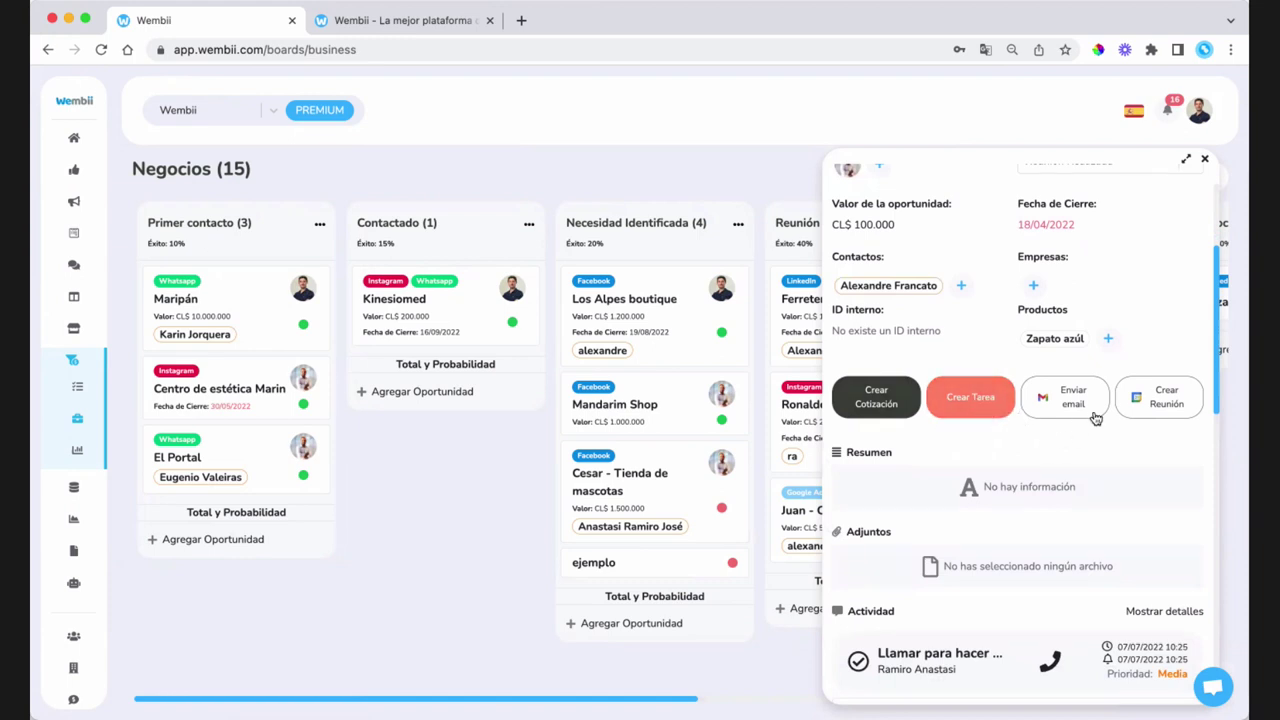
left_click(1164, 398)
left_click(936, 289)
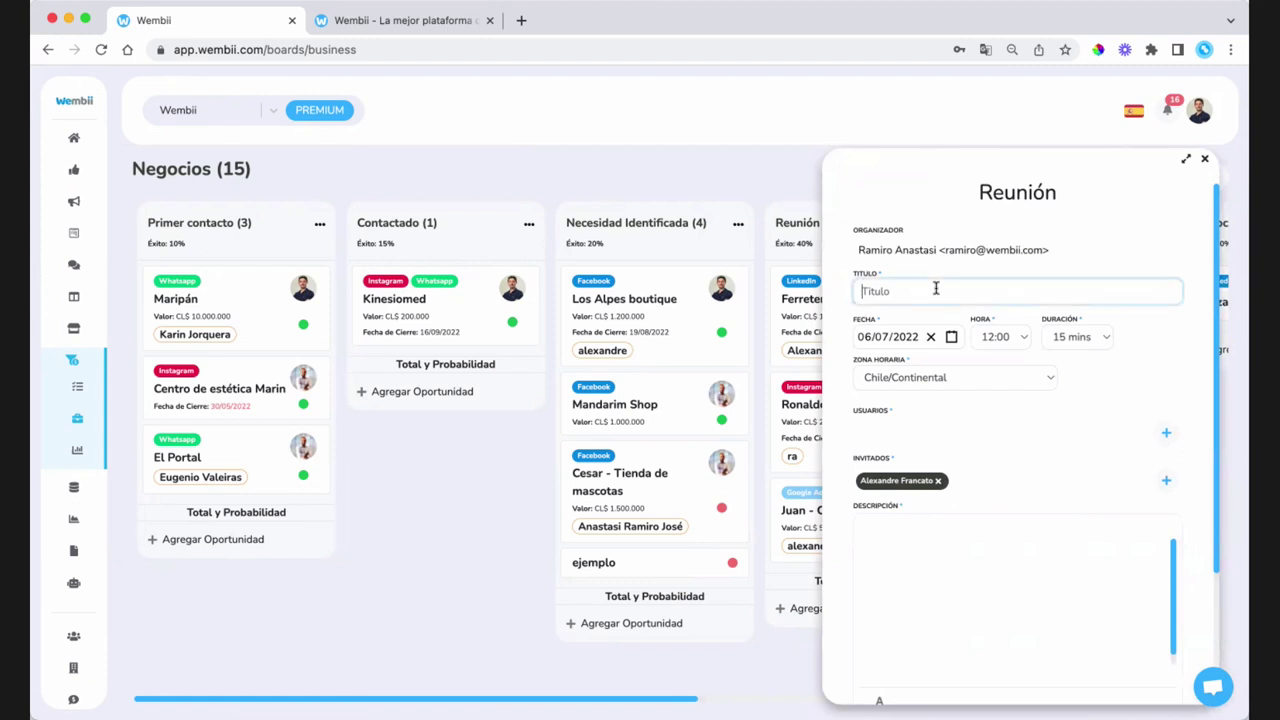
type("Reunión de compra")
scroll(1118, 408, "down", 3)
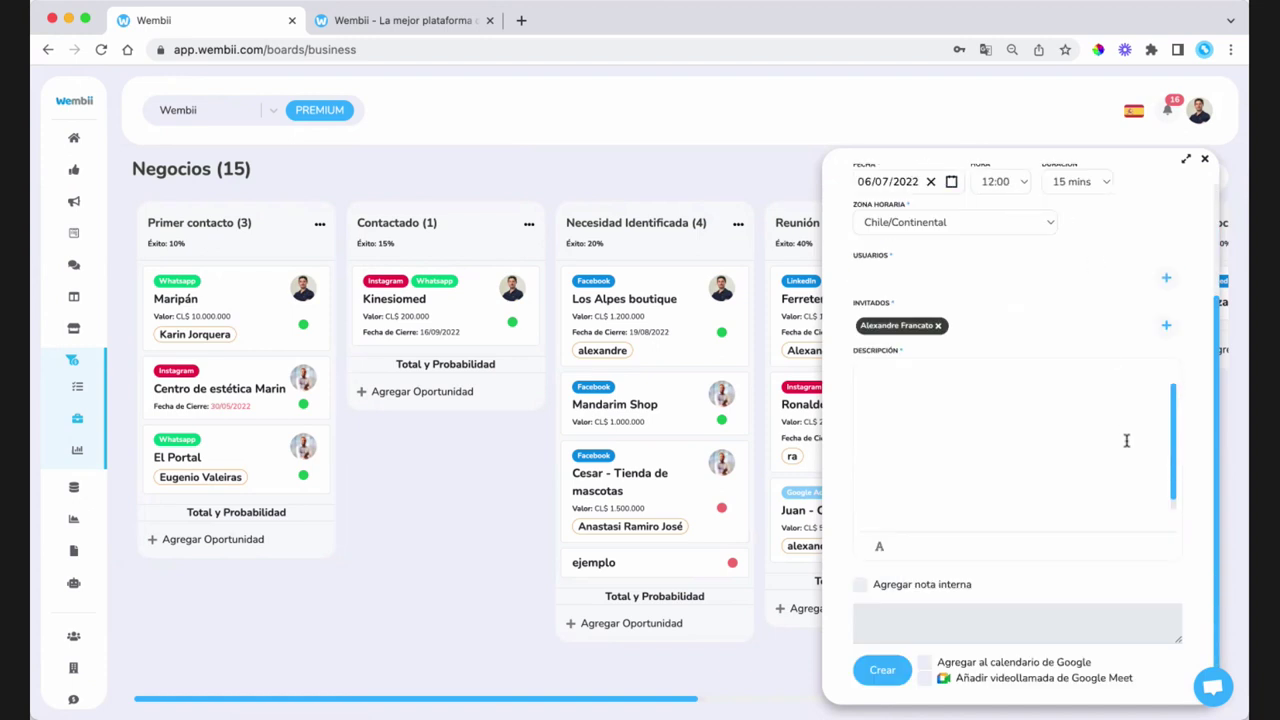
left_click(926, 663)
left_click(924, 680)
left_click(1207, 162)
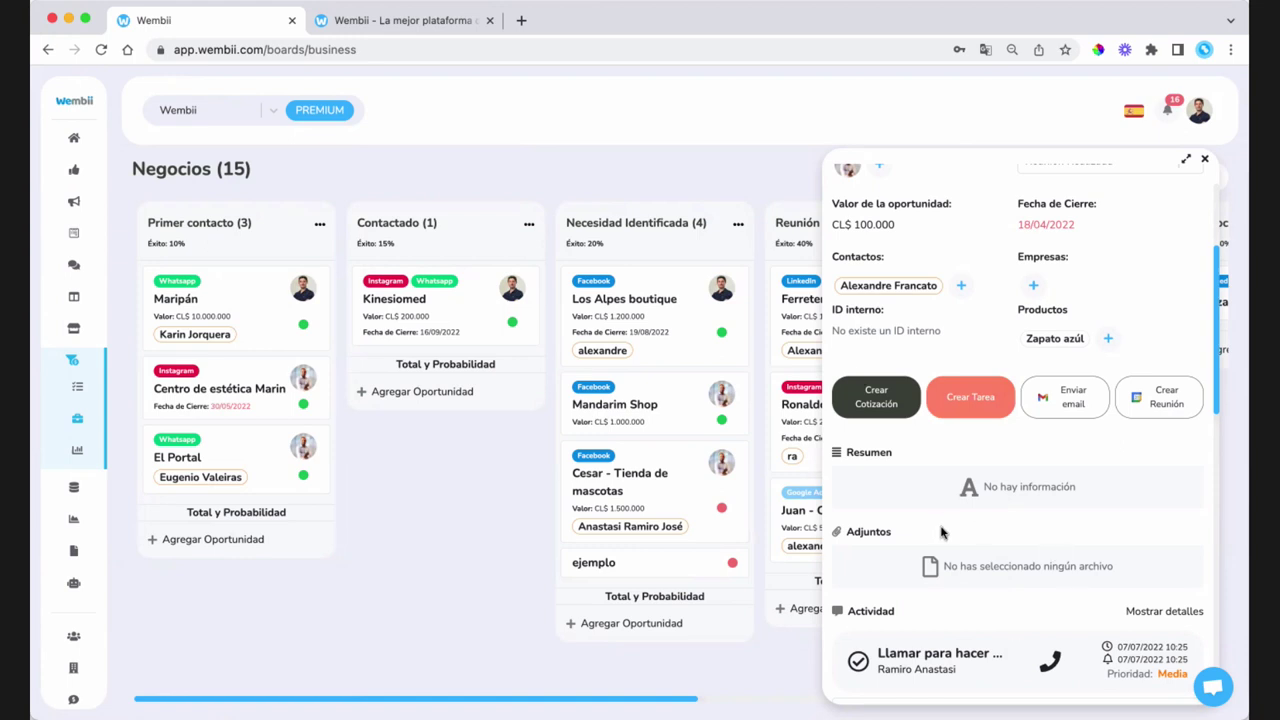
Step: Start a quote for the deal named "Presupuesto" with the expiration date 08/07/2022
scroll(940, 532, "up", 4)
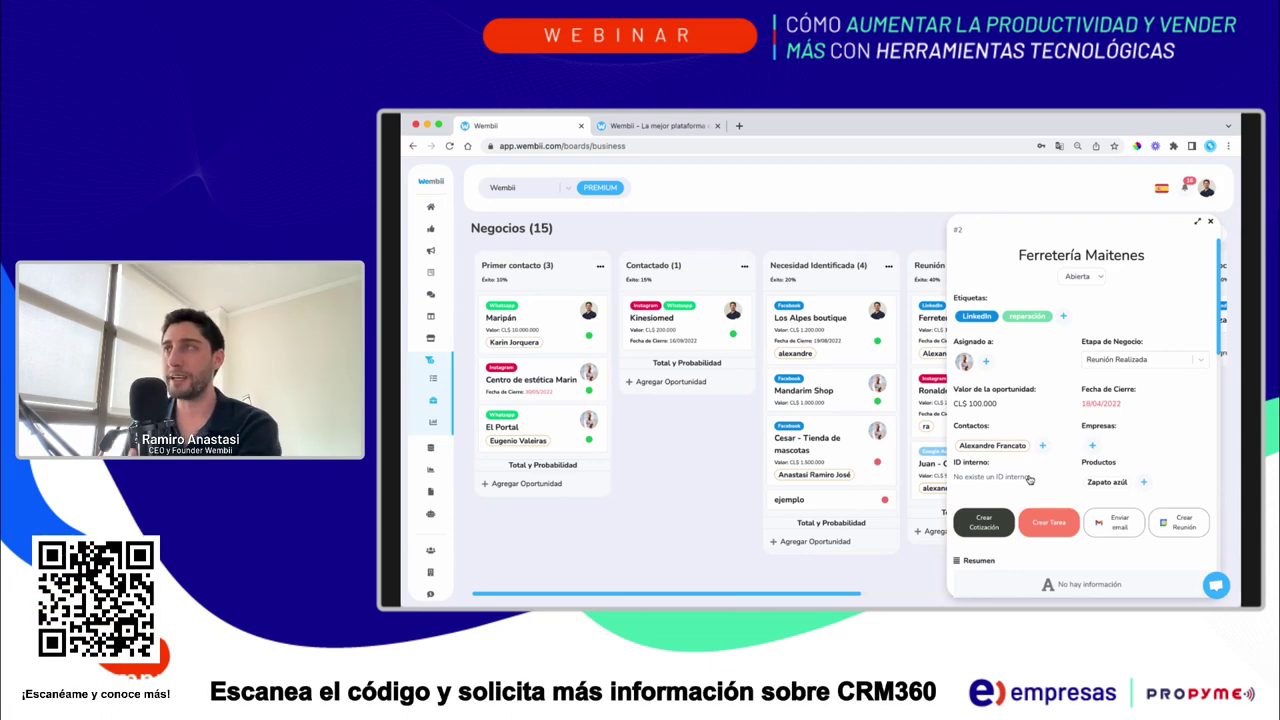
scroll(1022, 430, "down", 3)
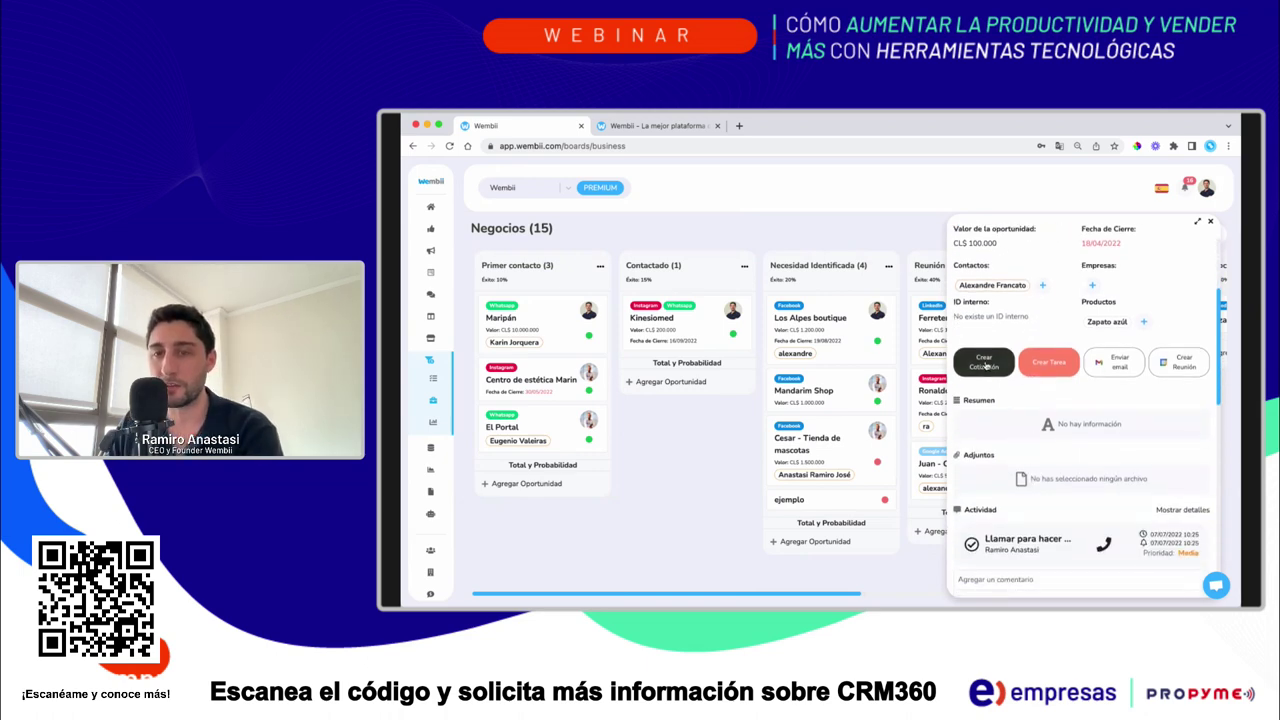
left_click(986, 366)
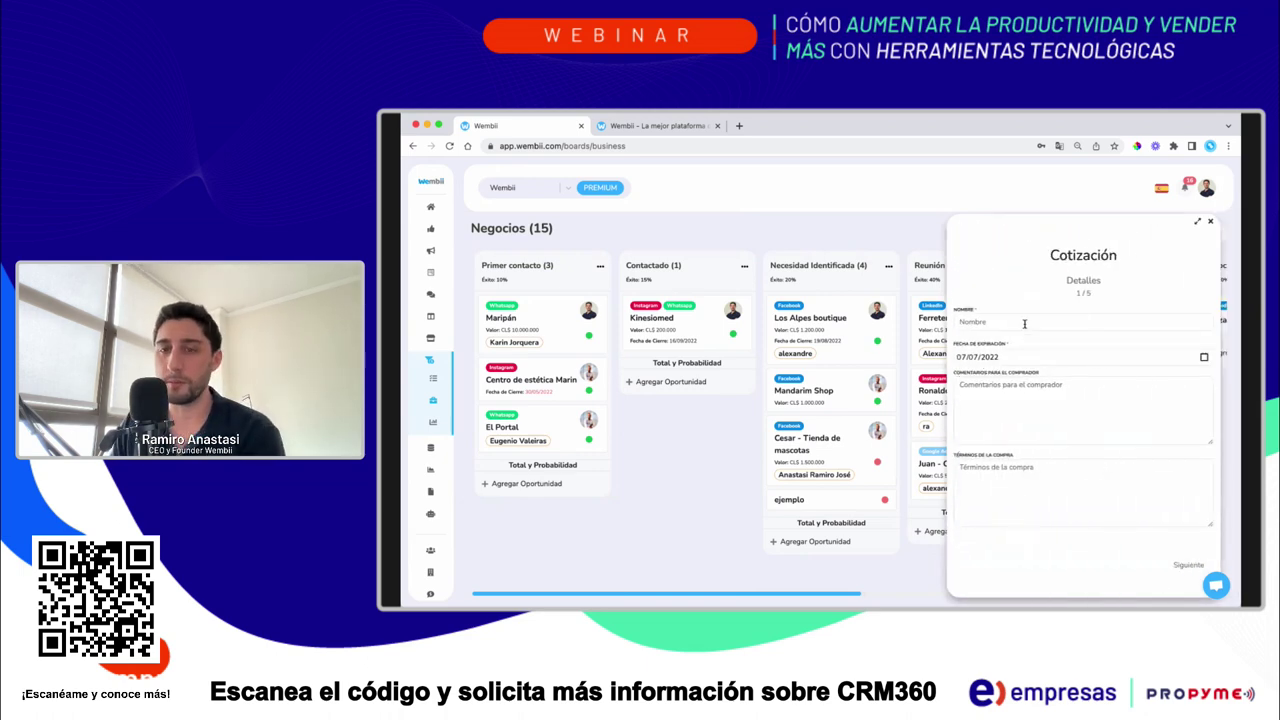
left_click(1005, 316)
type("Presupuesto")
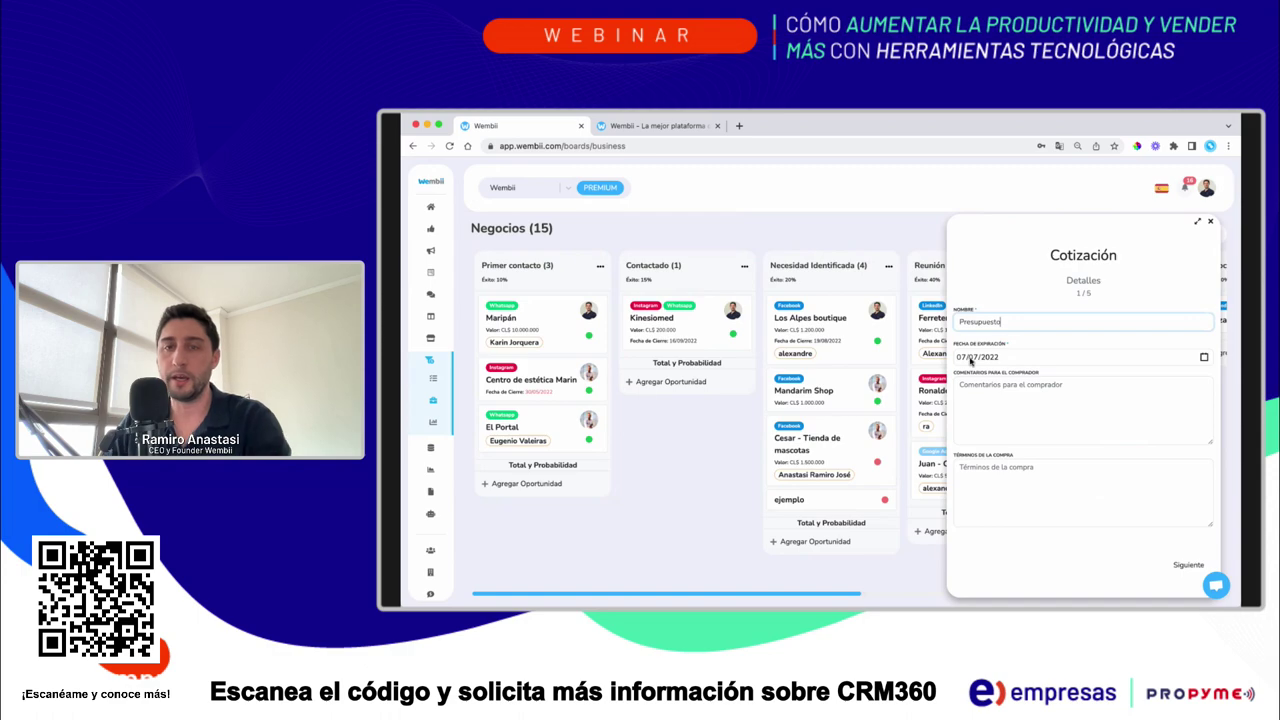
left_click(966, 356)
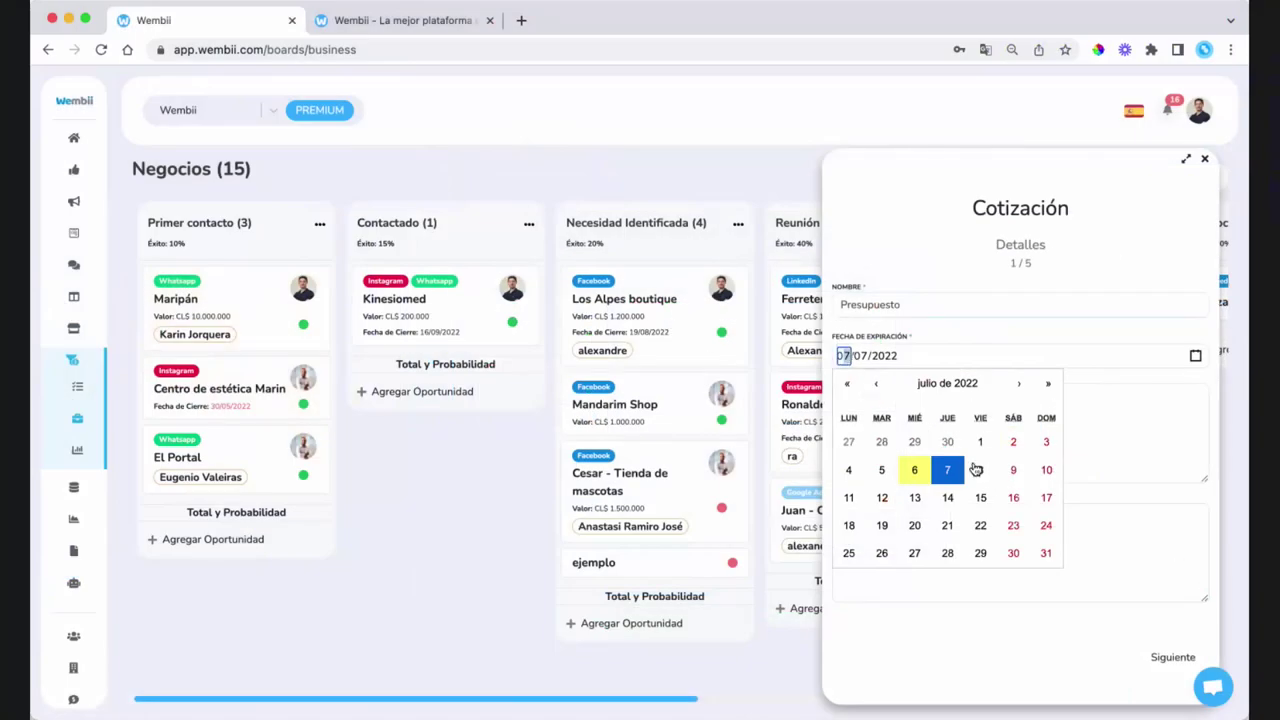
left_click(981, 472)
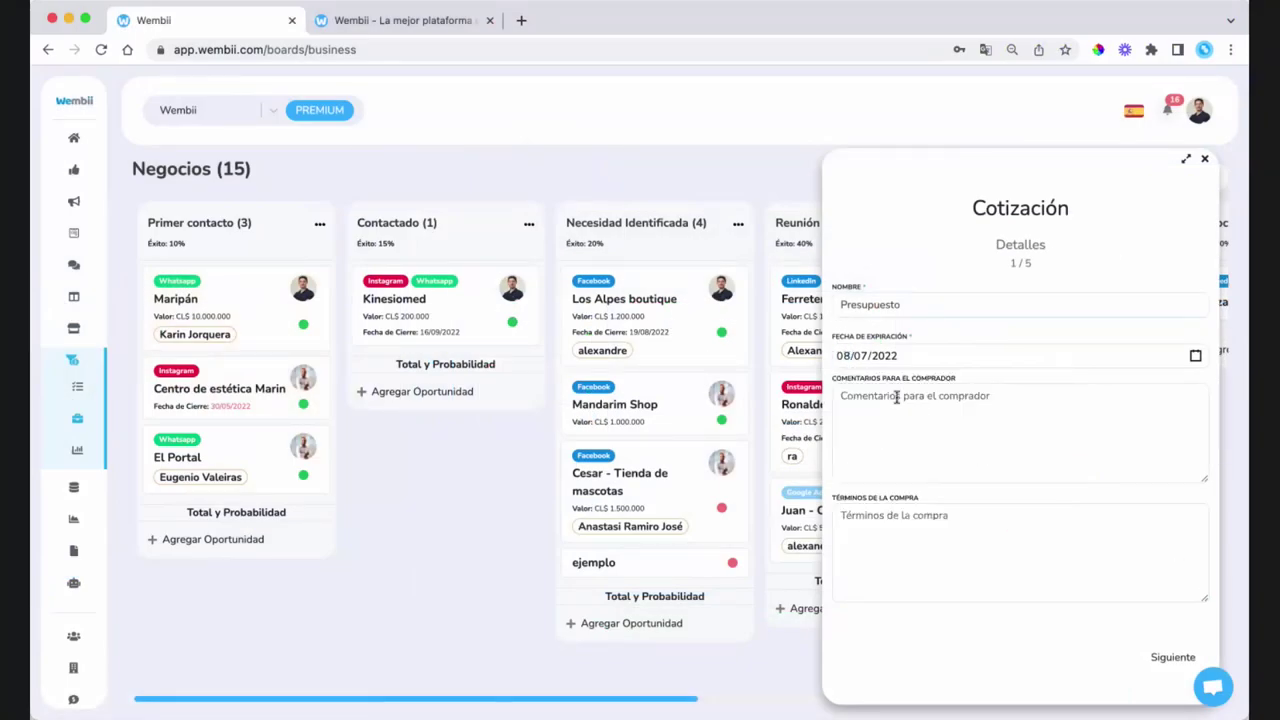
left_click(1170, 658)
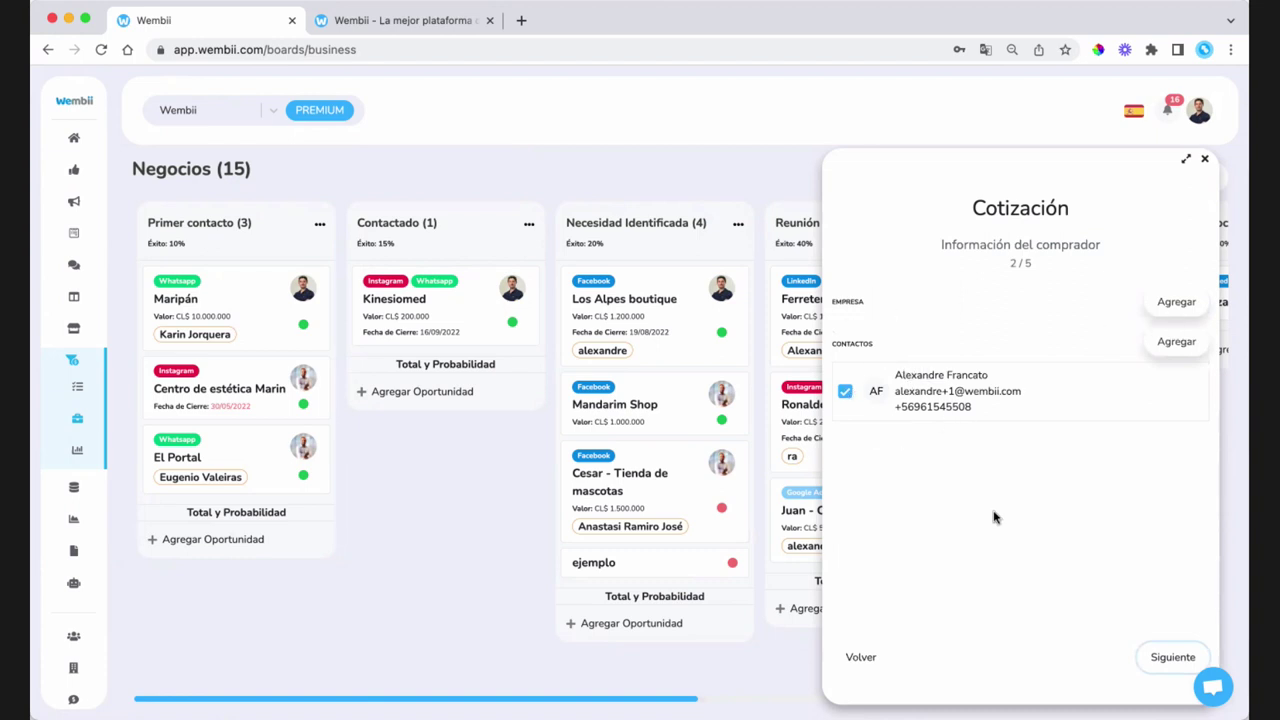
Step: Keep the quote's buyer and seller information, and add a single tax named "IVA" of 19% to its items
left_click(1172, 658)
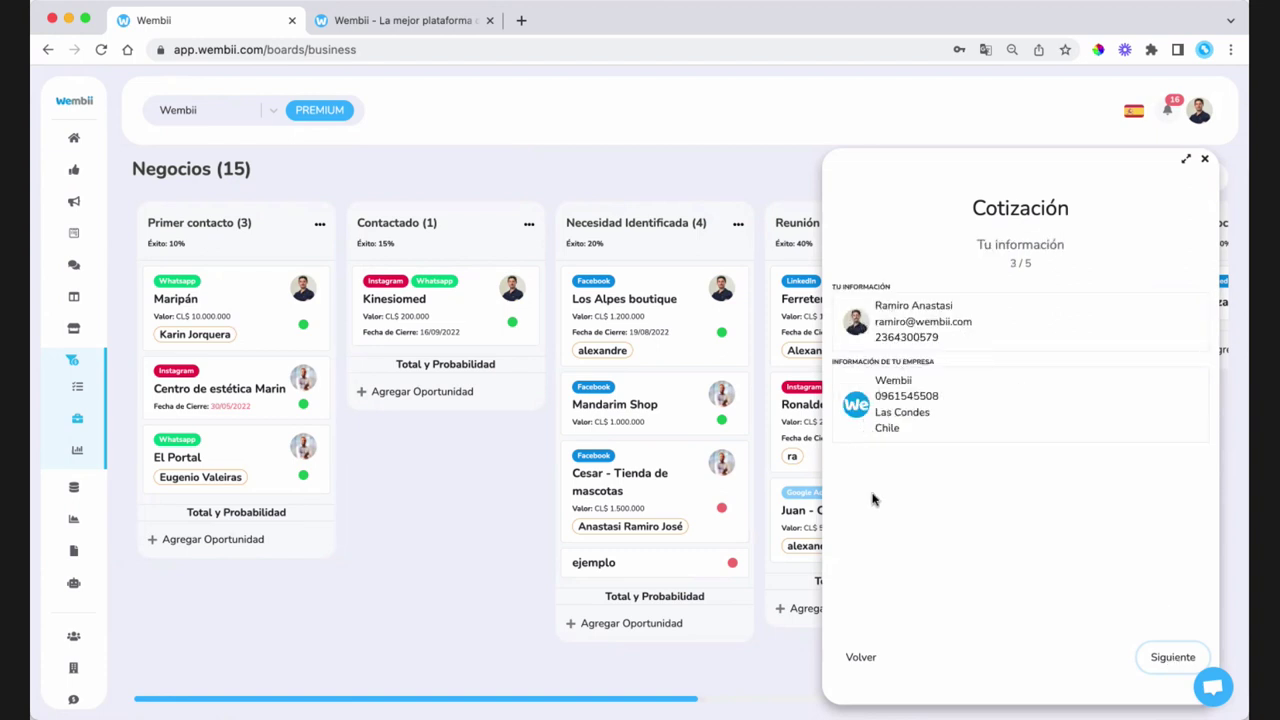
left_click(1170, 657)
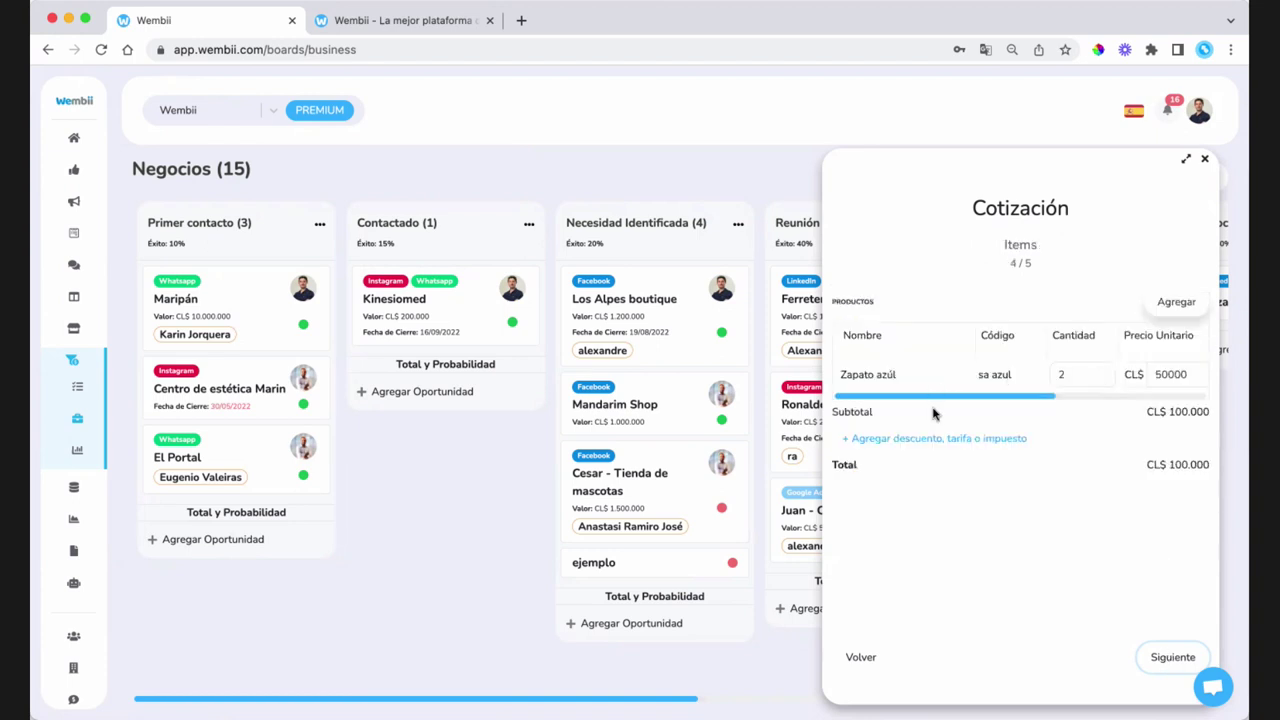
left_click(884, 440)
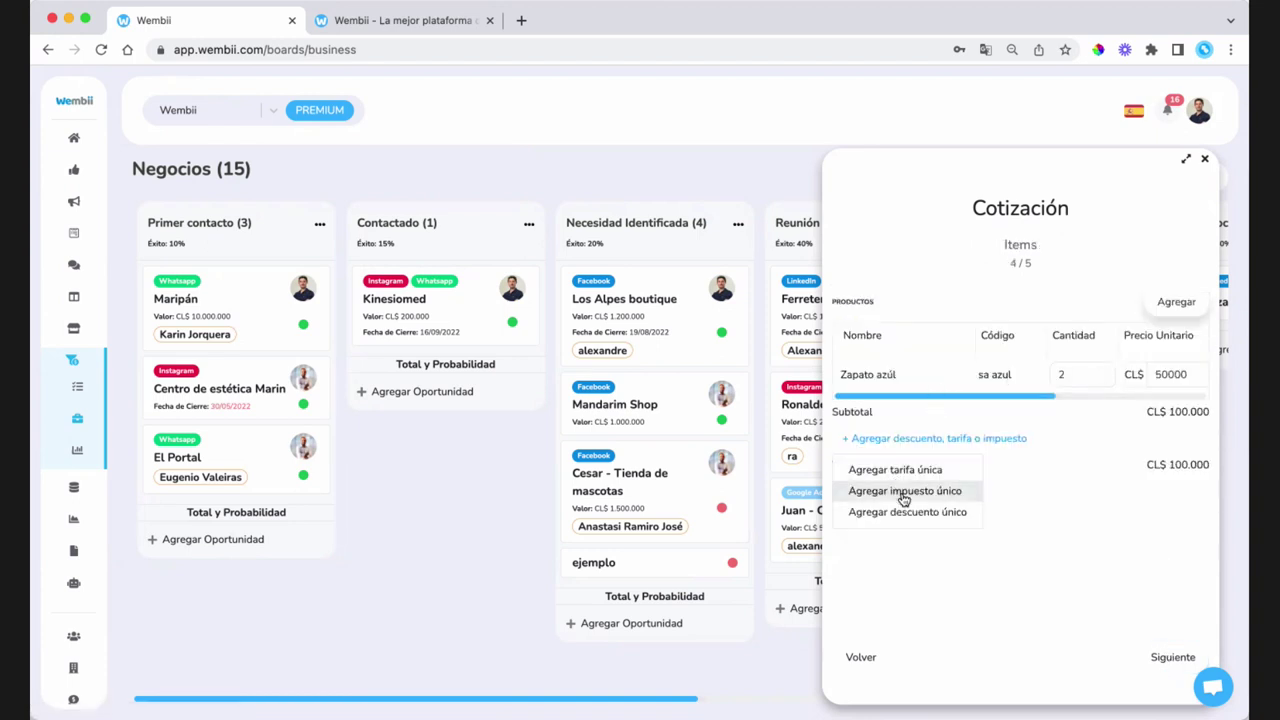
left_click(905, 497)
left_click(890, 458)
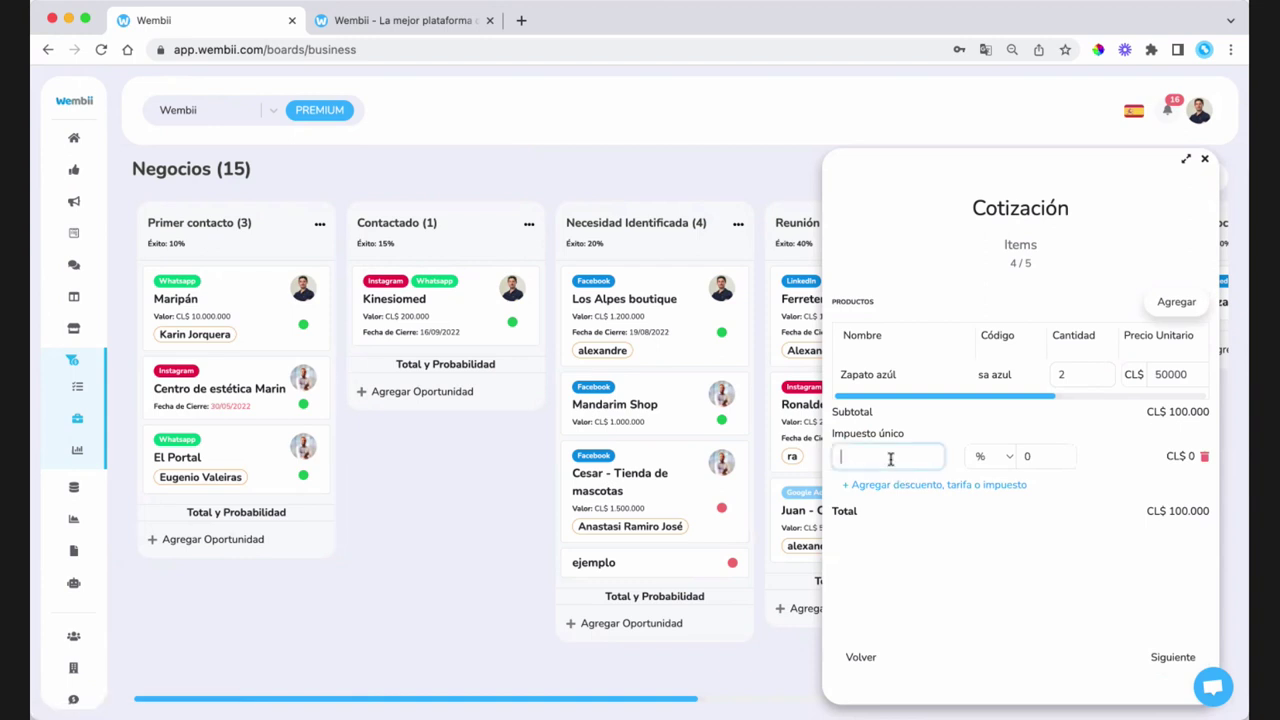
type("19")
left_click(1002, 541)
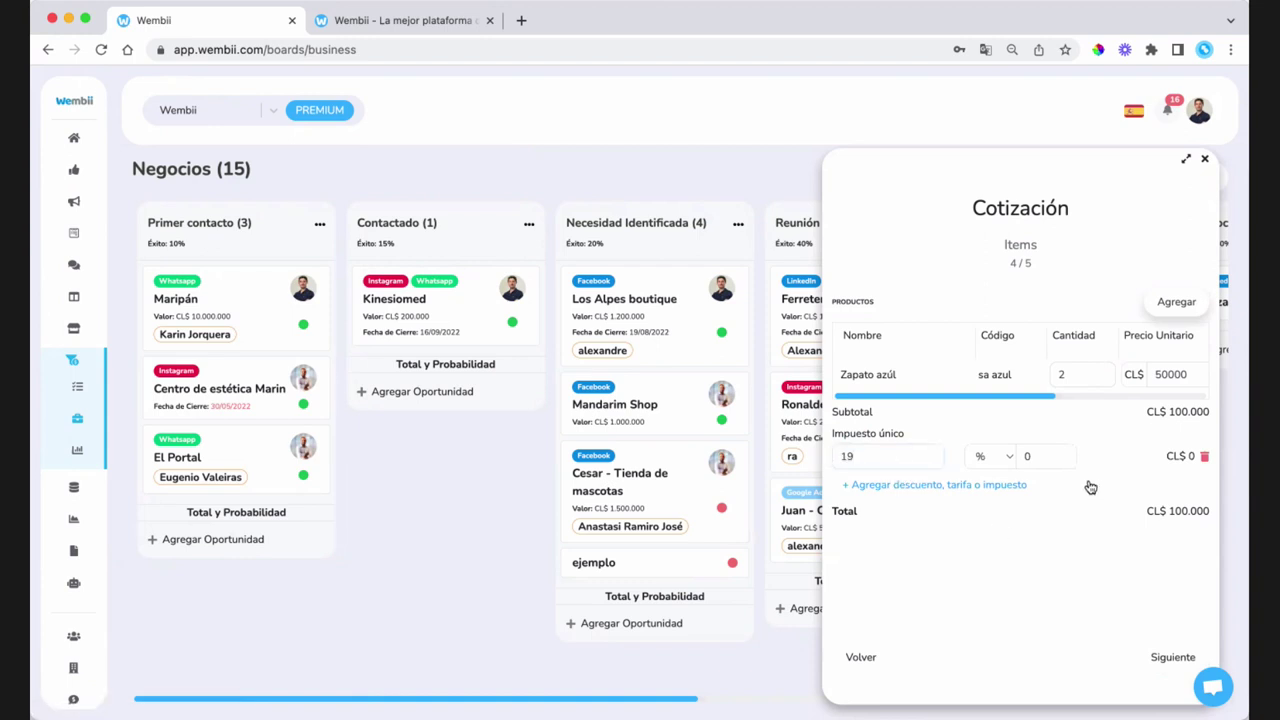
left_click(926, 461)
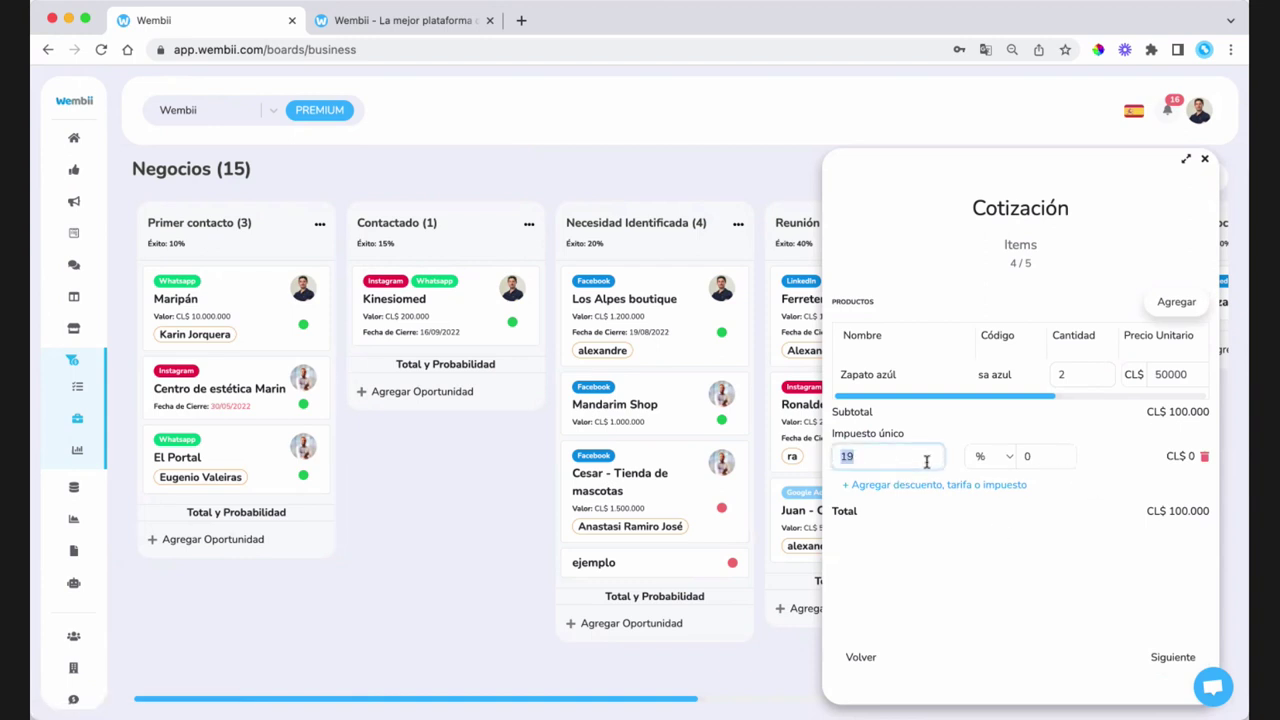
type("IVA")
left_click(1054, 457)
type("19")
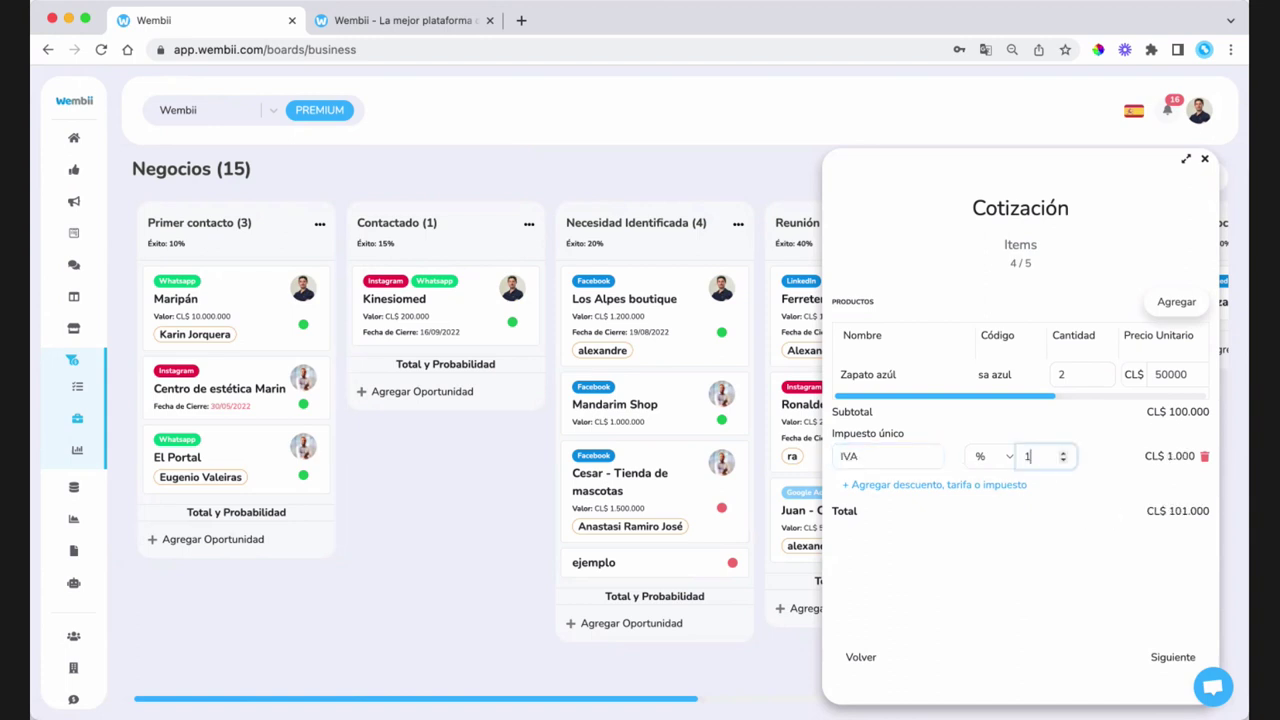
left_click(1072, 554)
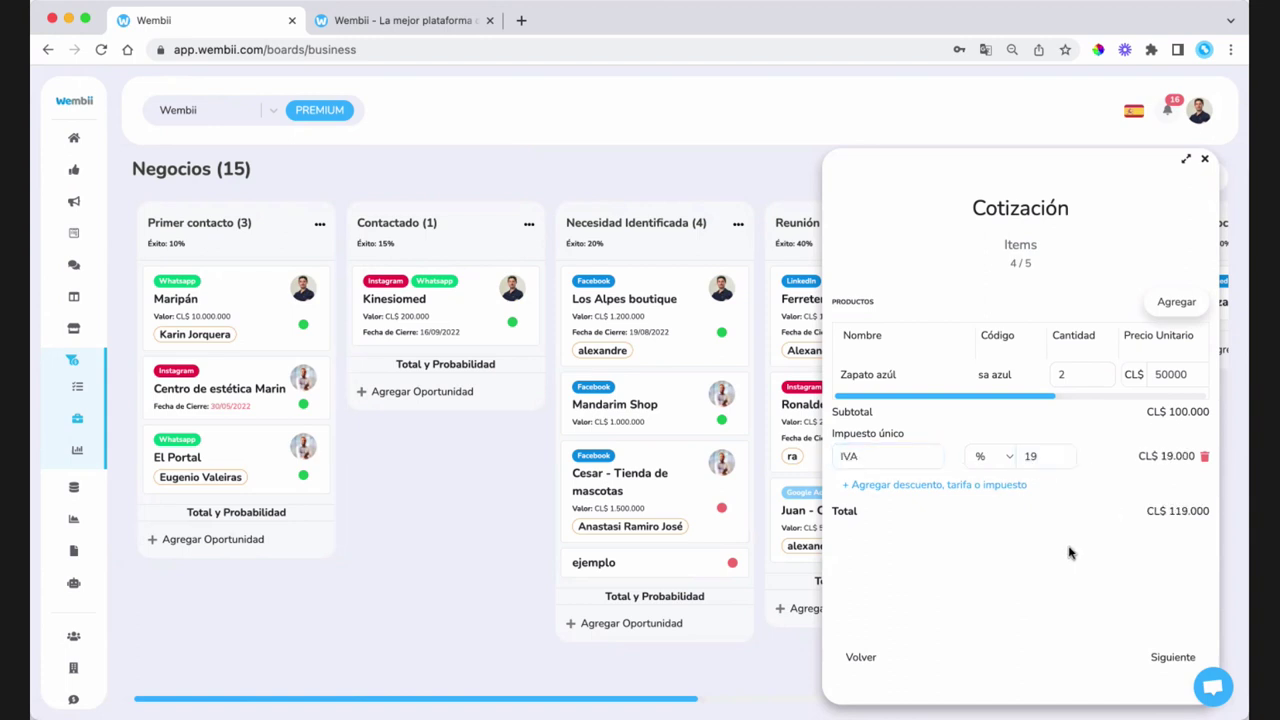
Step: Include a space for a written signature in the quote and preview the resulting document
left_click(1173, 660)
left_click(868, 326)
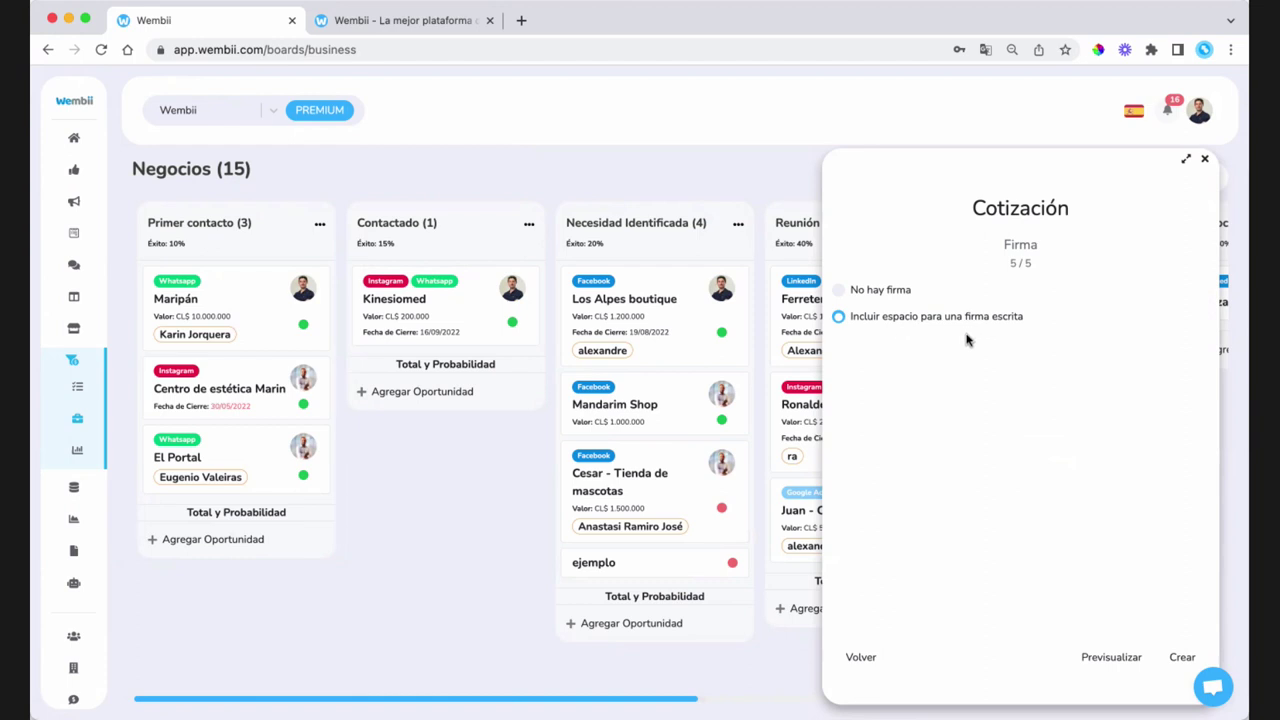
left_click(1111, 657)
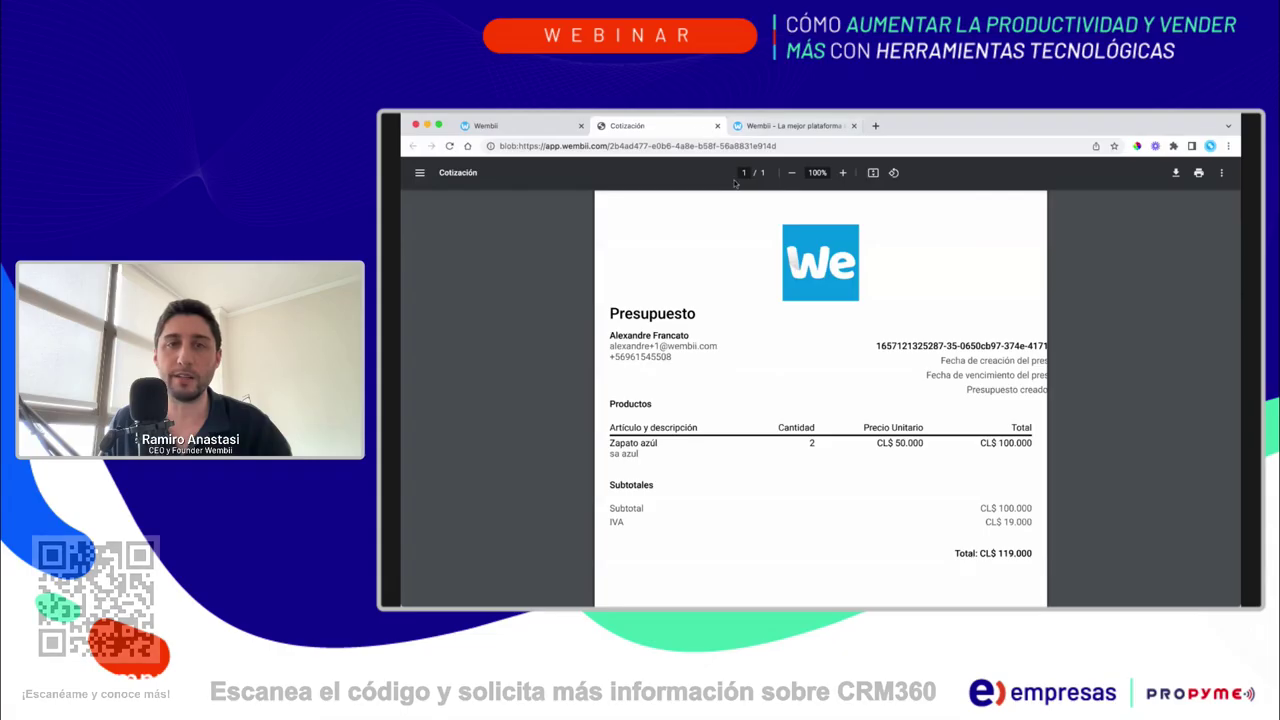
scroll(843, 297, "down", 3)
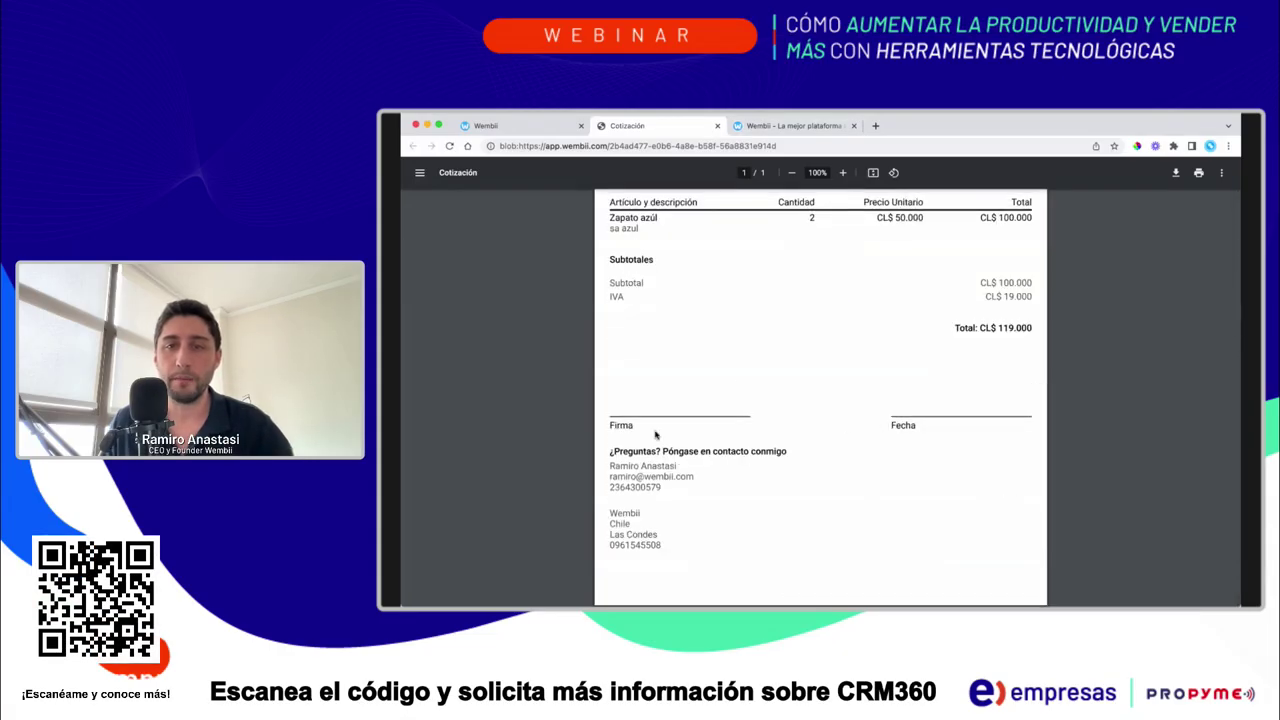
scroll(820, 354, "up", 1)
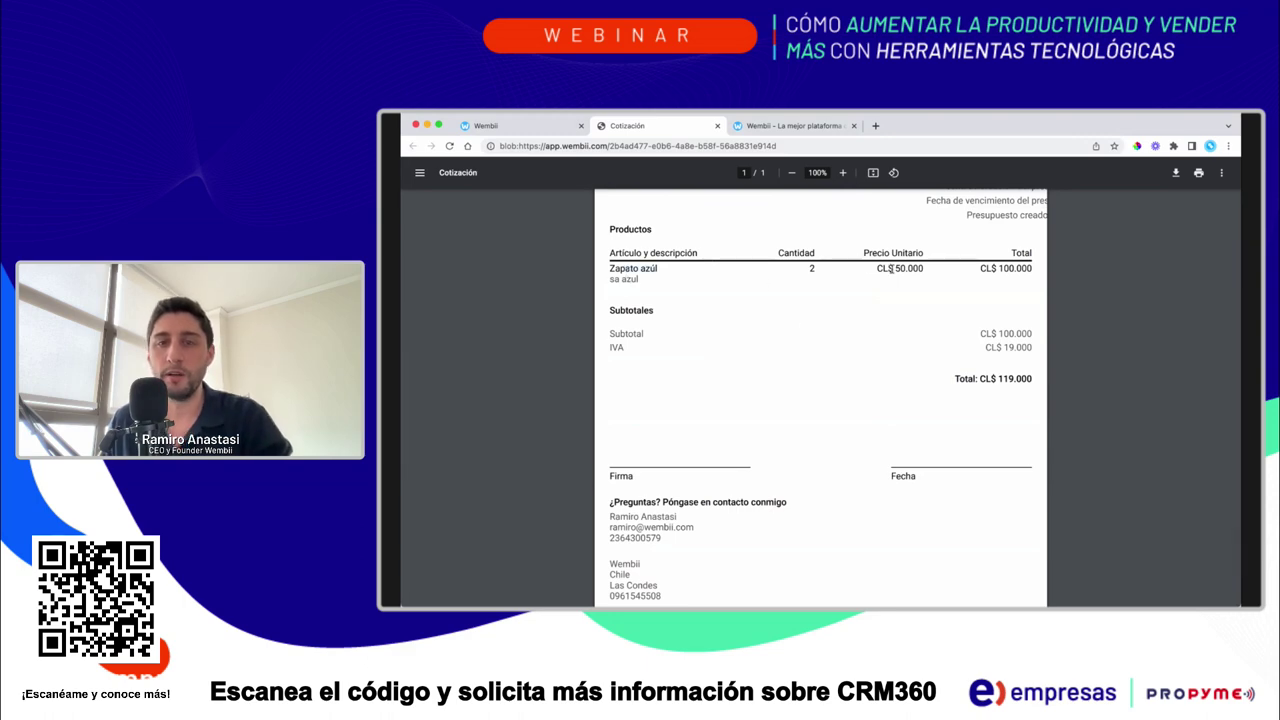
left_click(541, 127)
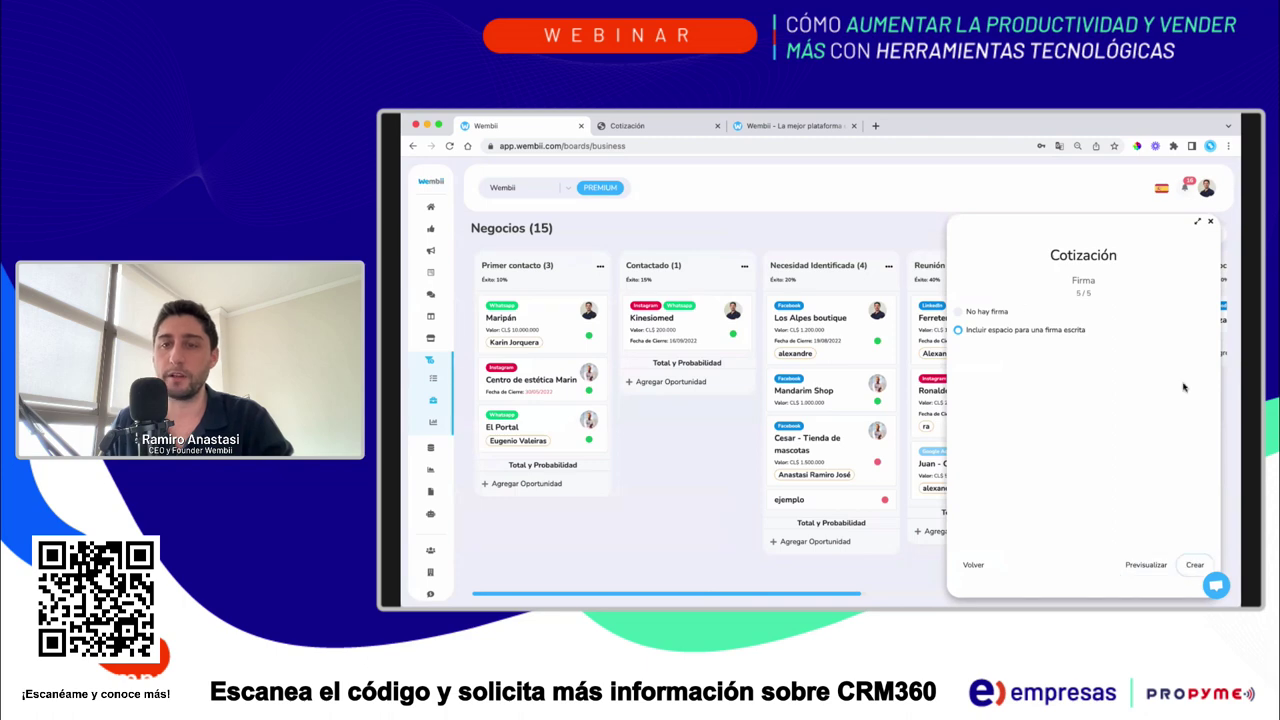
Step: Create the quote and download it from the activity section of the "Ferretería Maitenes" deal
left_click(1194, 566)
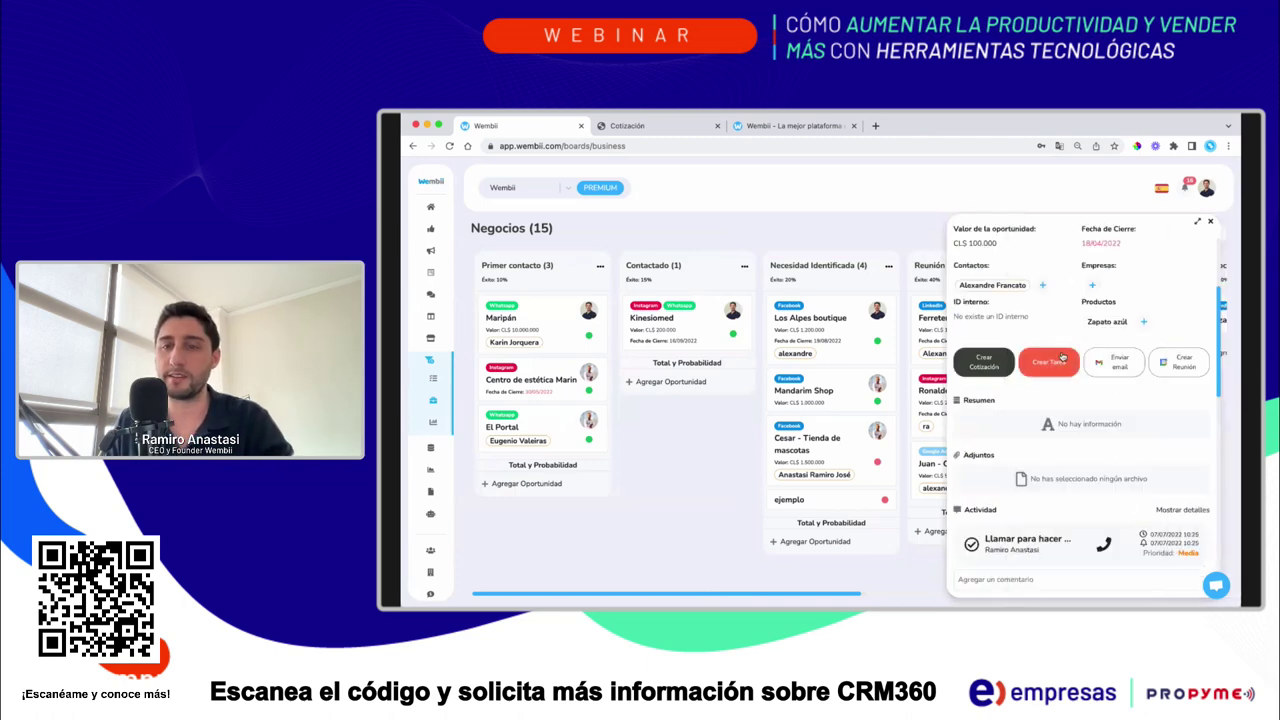
scroll(1088, 362, "down", 3)
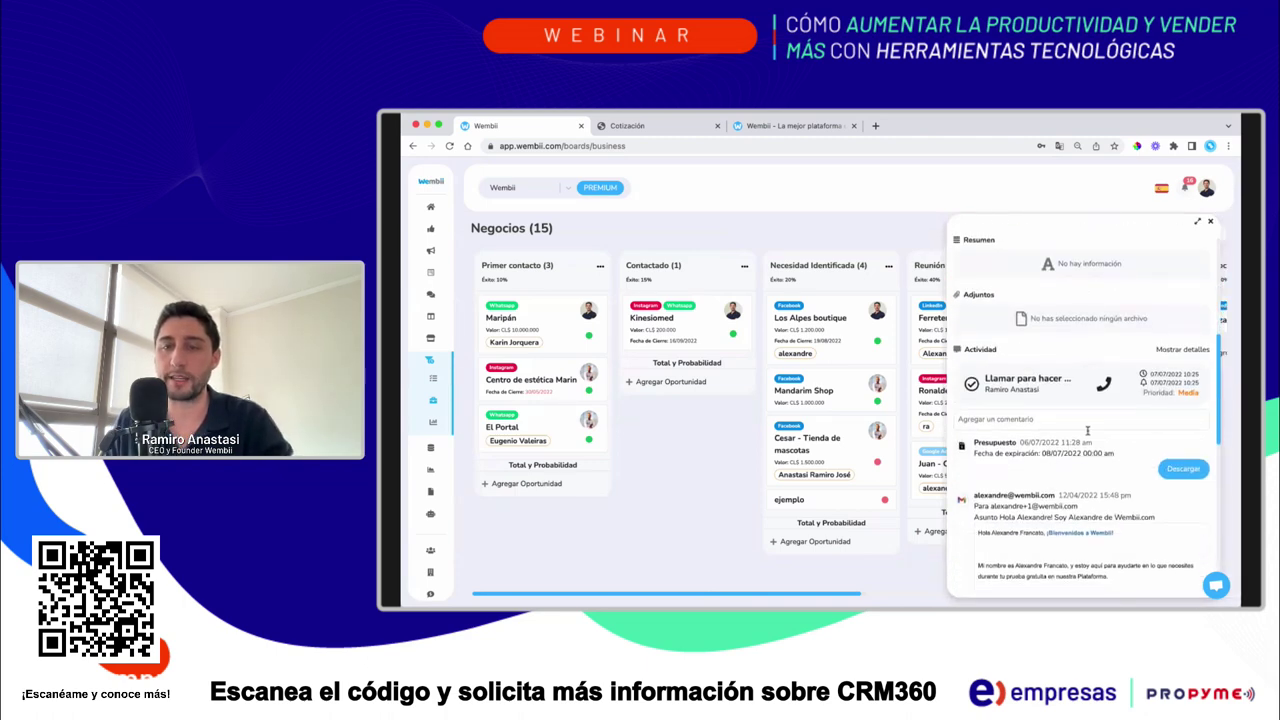
left_click_drag(974, 440, 1138, 459)
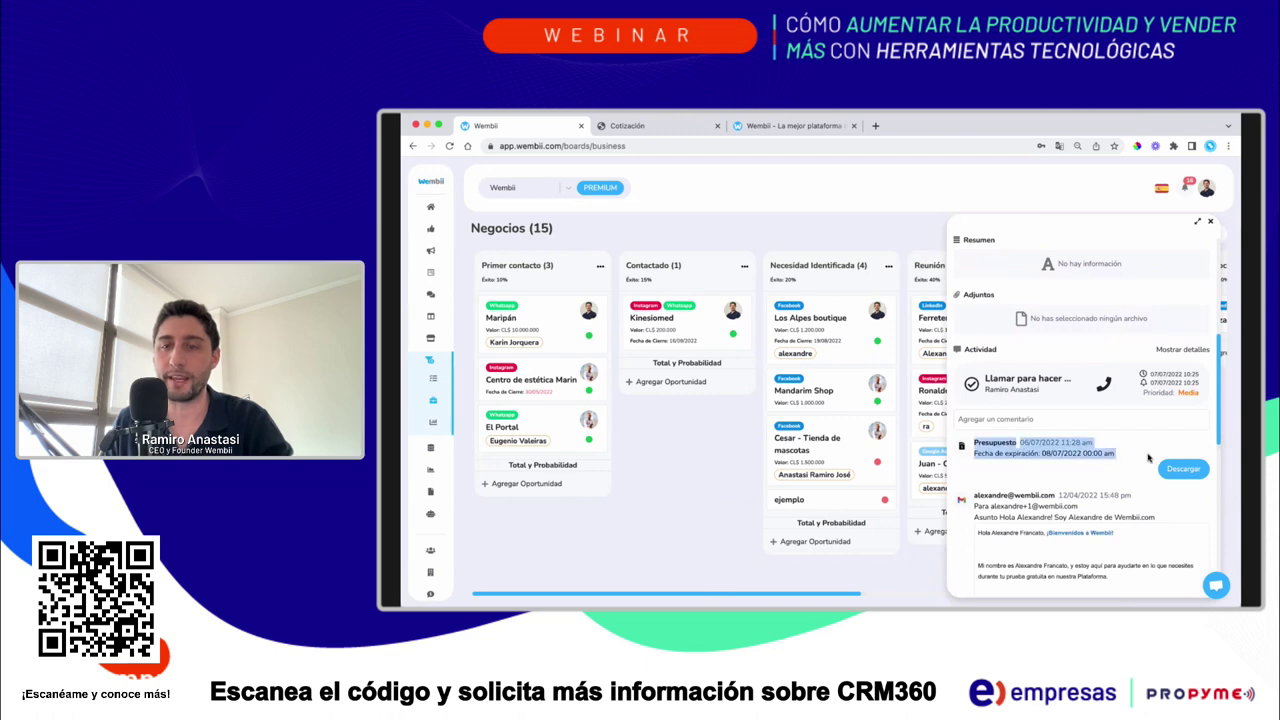
left_click(1148, 457)
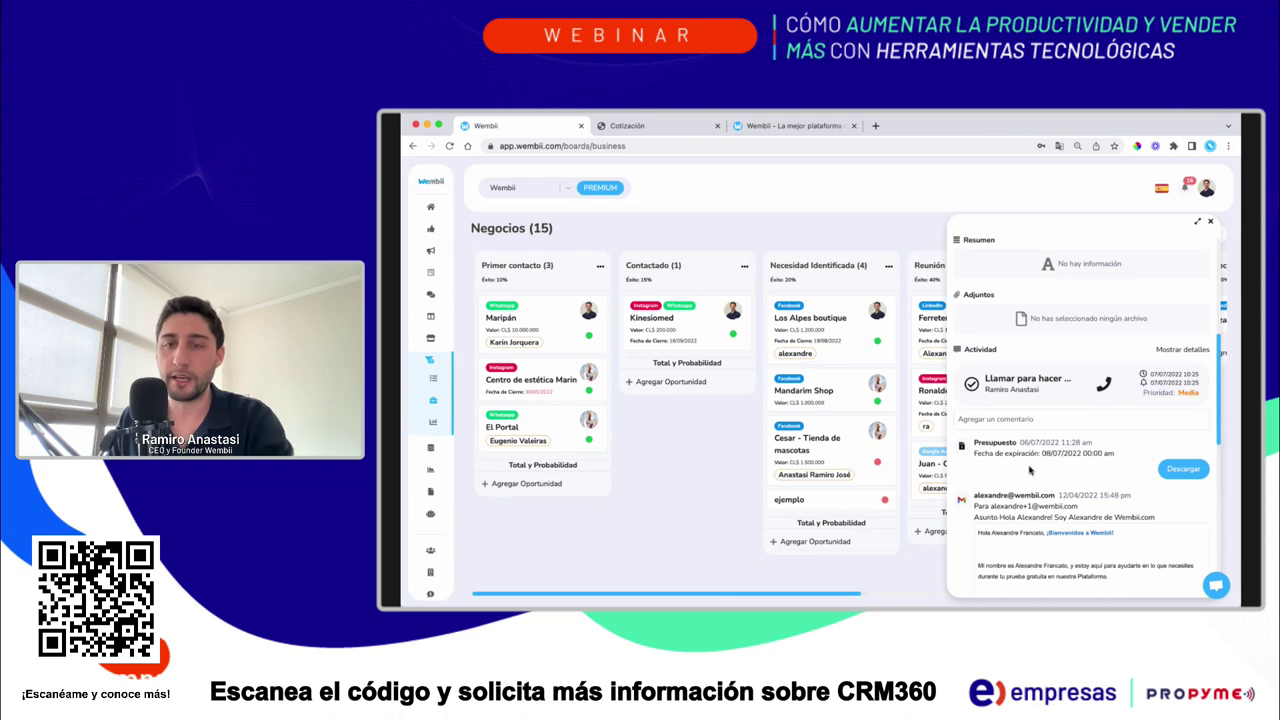
left_click(1184, 467)
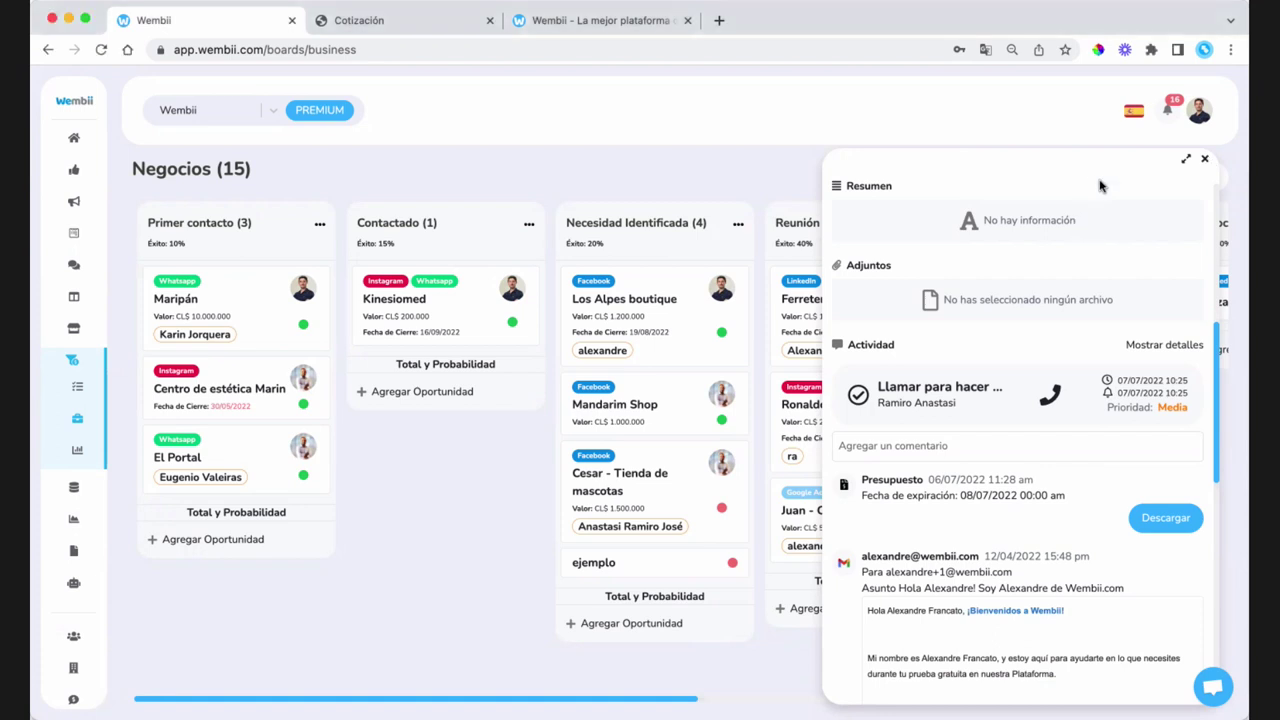
scroll(1011, 368, "up", 2)
left_click(1205, 160)
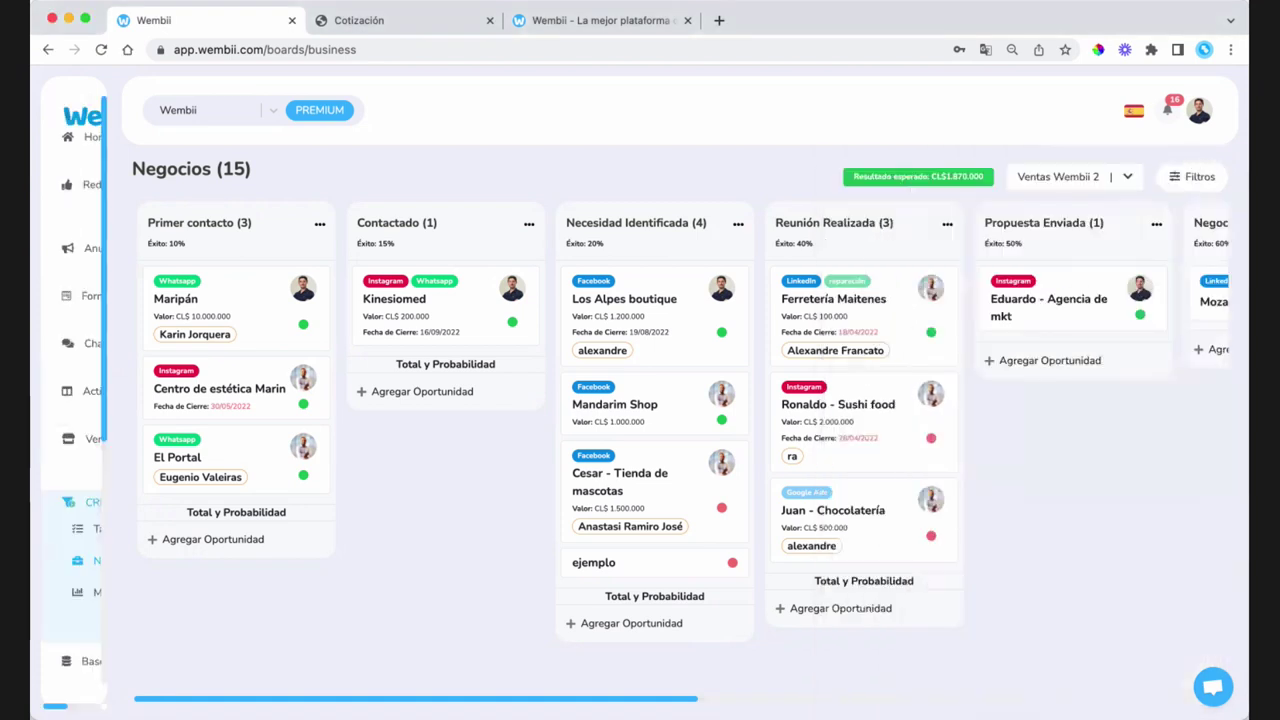
Step: Review the CRM metrics on opportunities created, opportunities by stage and budget by stage
mouse_move(120, 435)
left_click(112, 500)
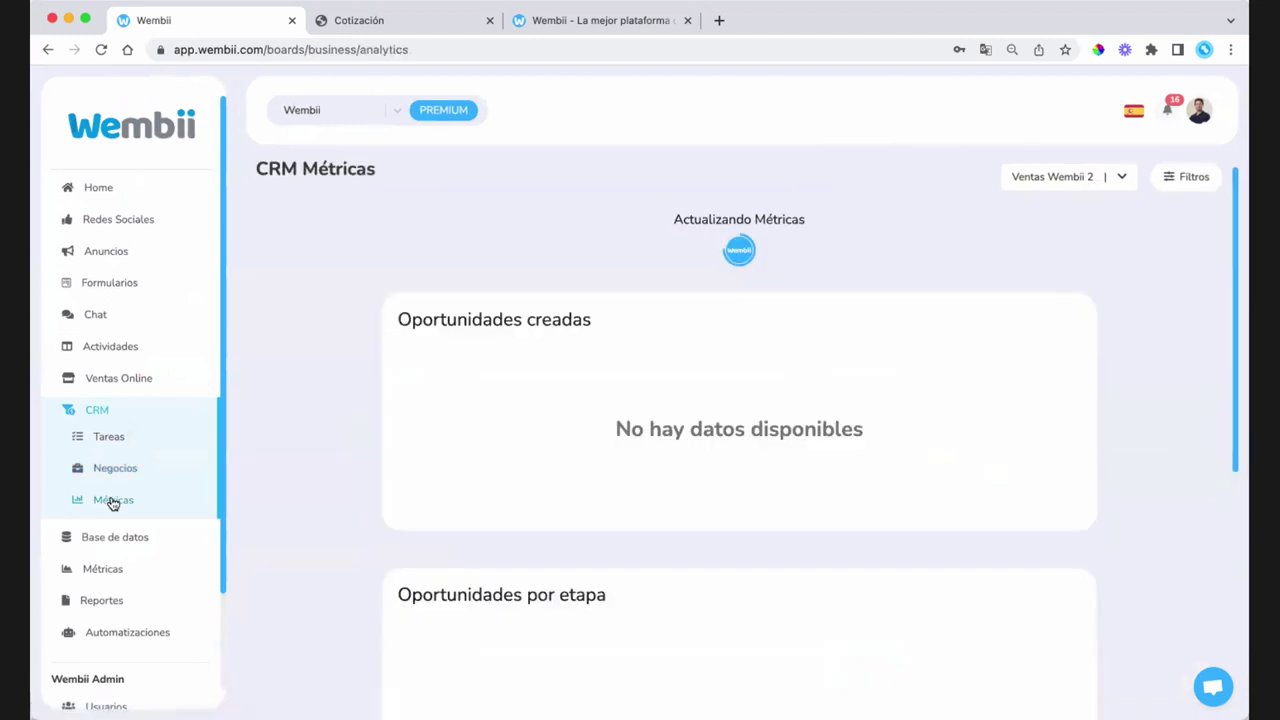
scroll(657, 300, "down", 10)
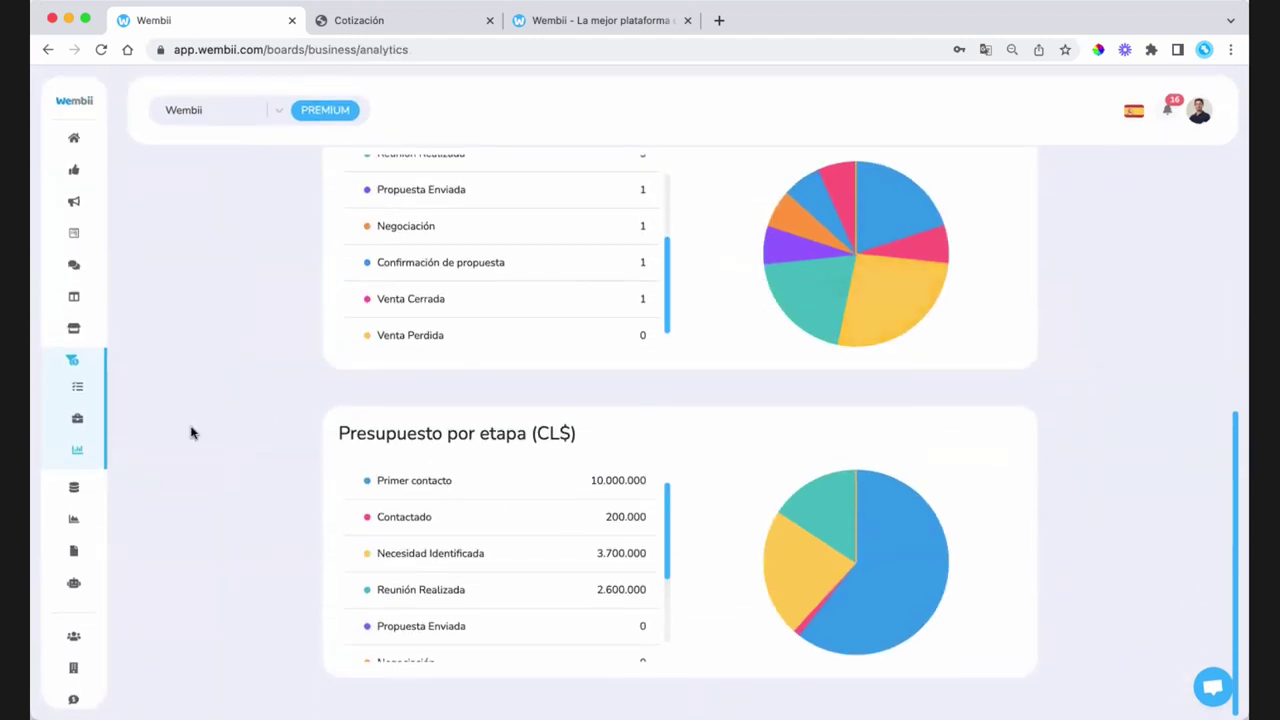
scroll(225, 458, "up", 10)
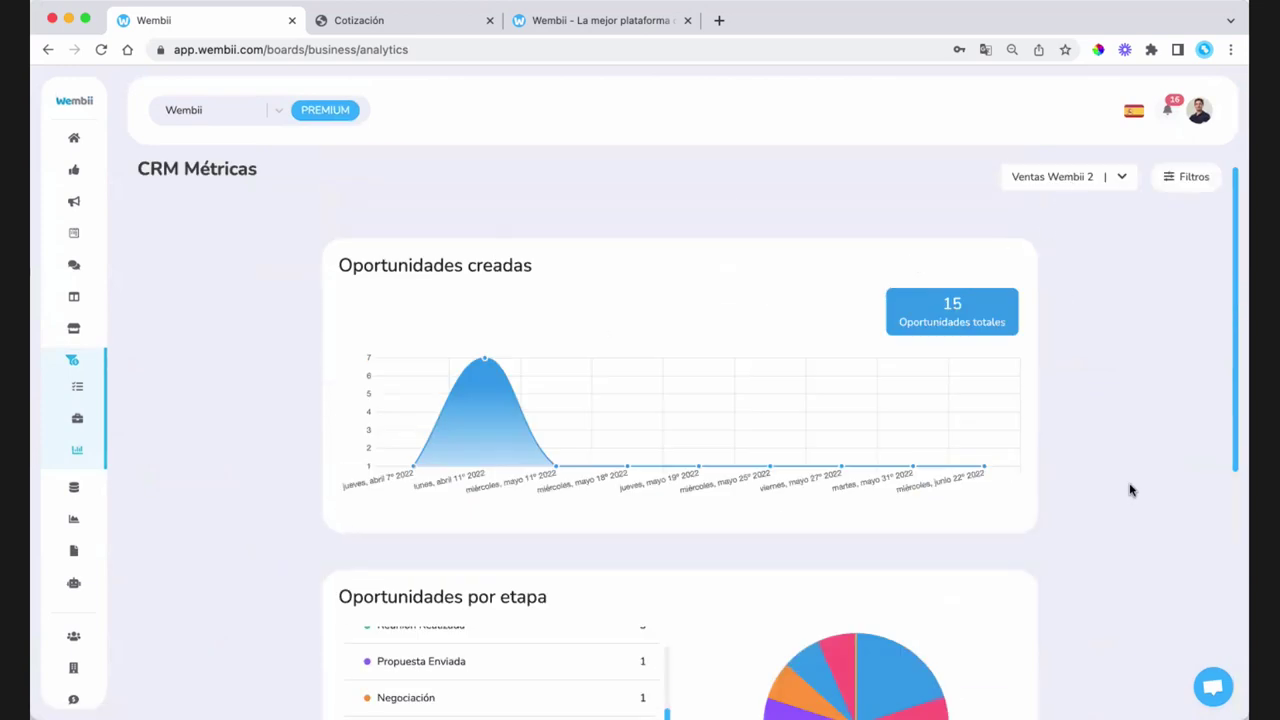
scroll(1143, 478, "down", 10)
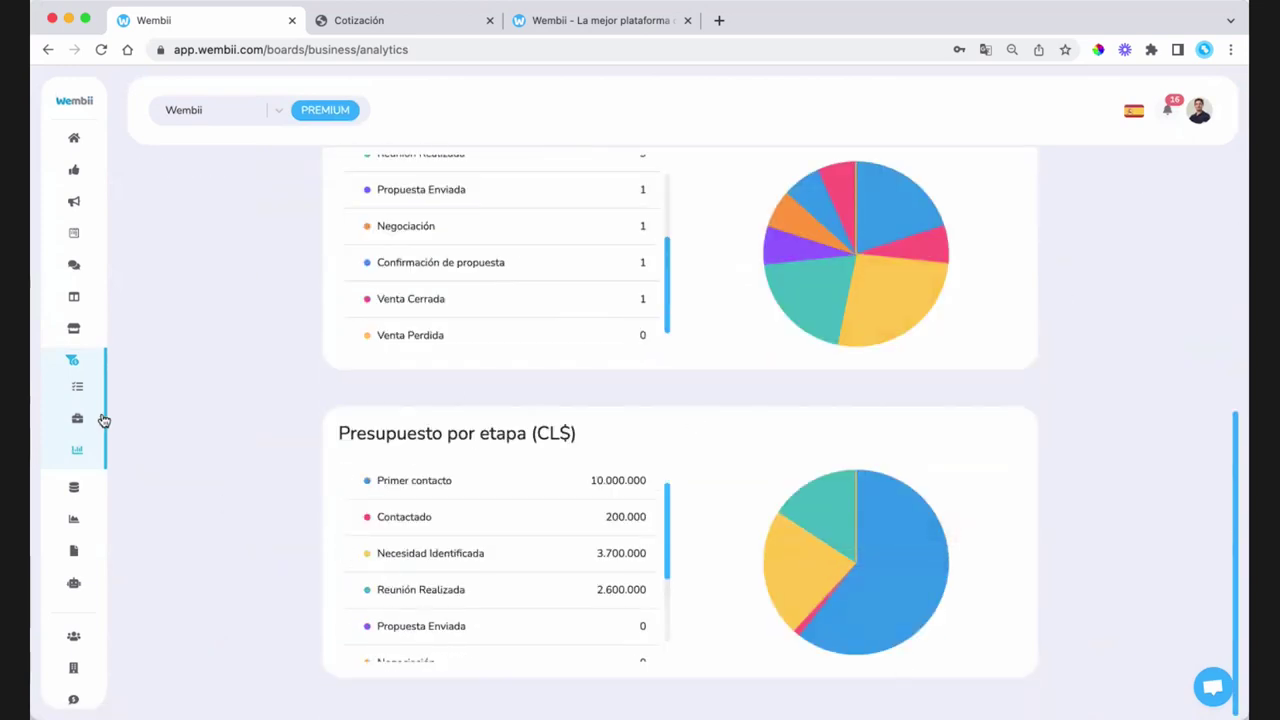
mouse_move(91, 392)
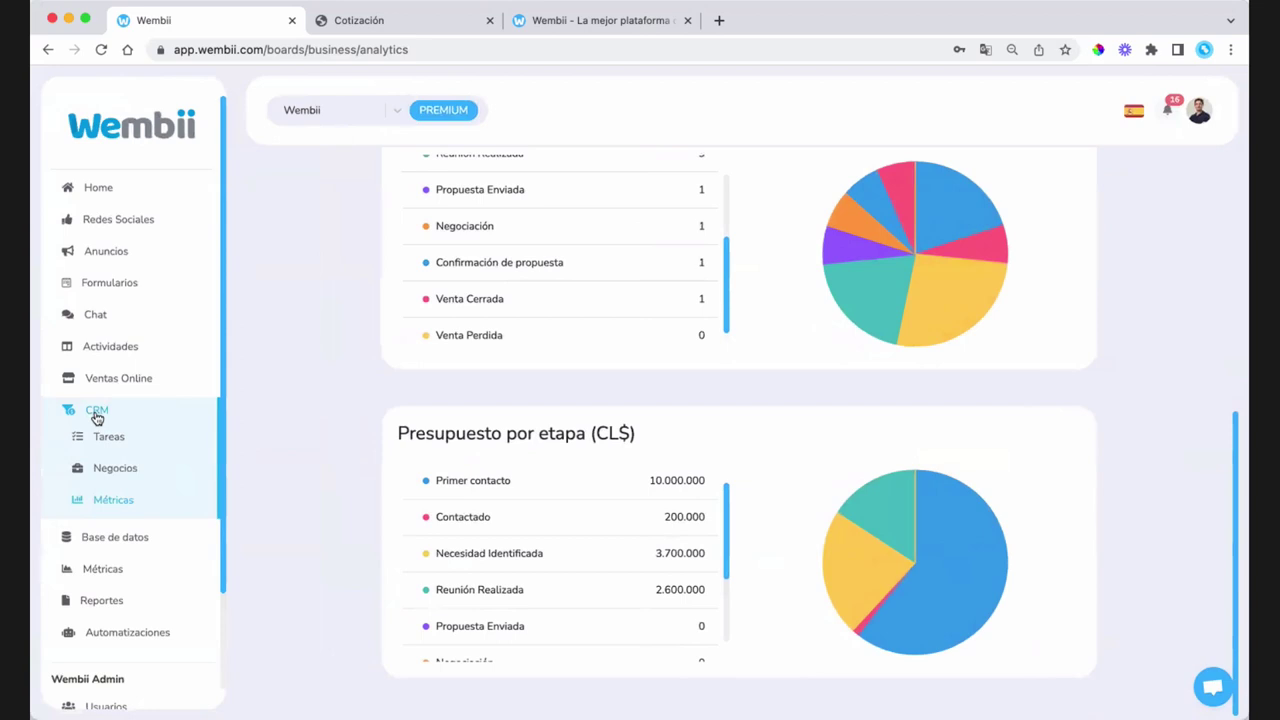
Step: Browse the contacts database, open one contact's record and close it again
left_click(94, 412)
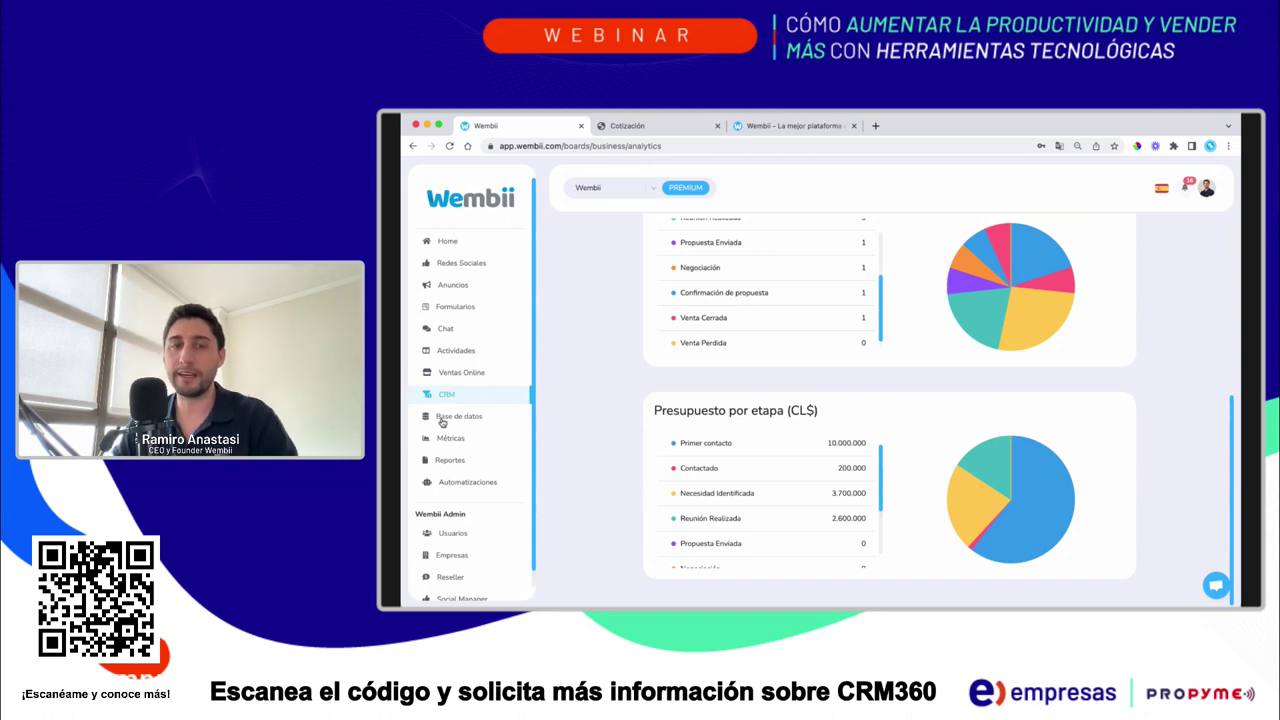
left_click(457, 421)
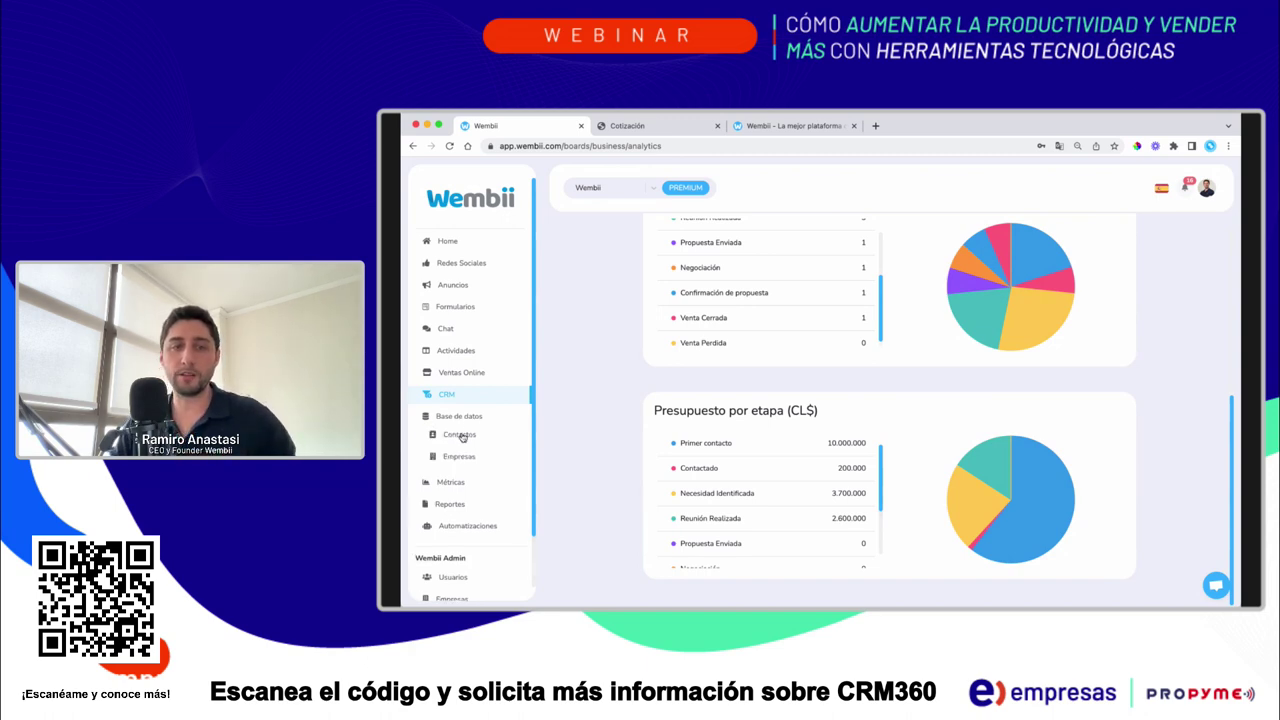
left_click(461, 434)
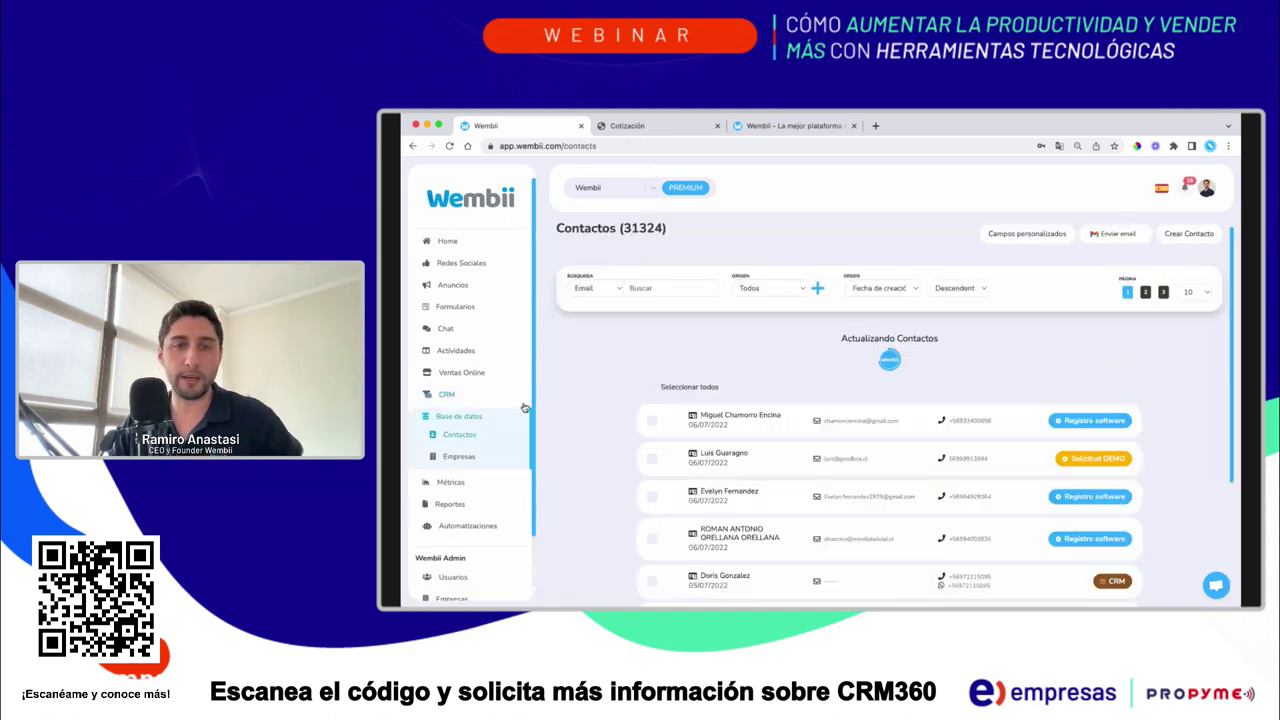
scroll(1005, 424, "down", 3)
left_click(960, 424)
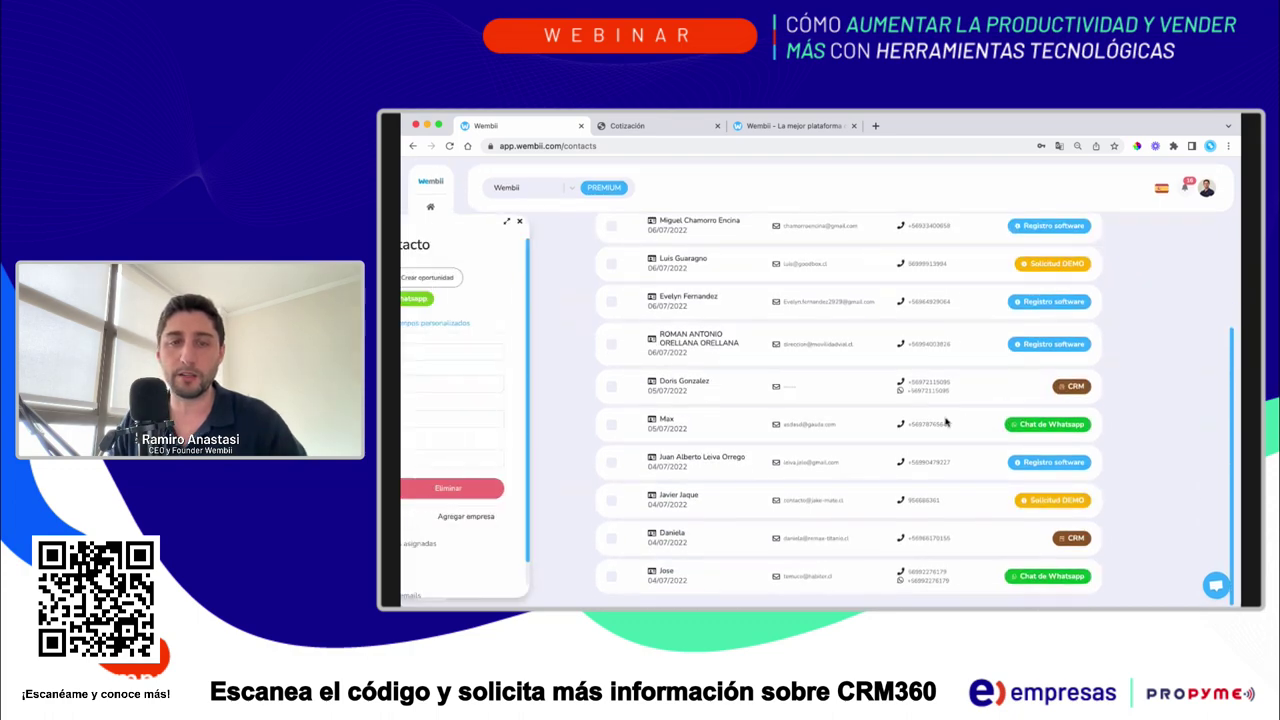
left_click(771, 299)
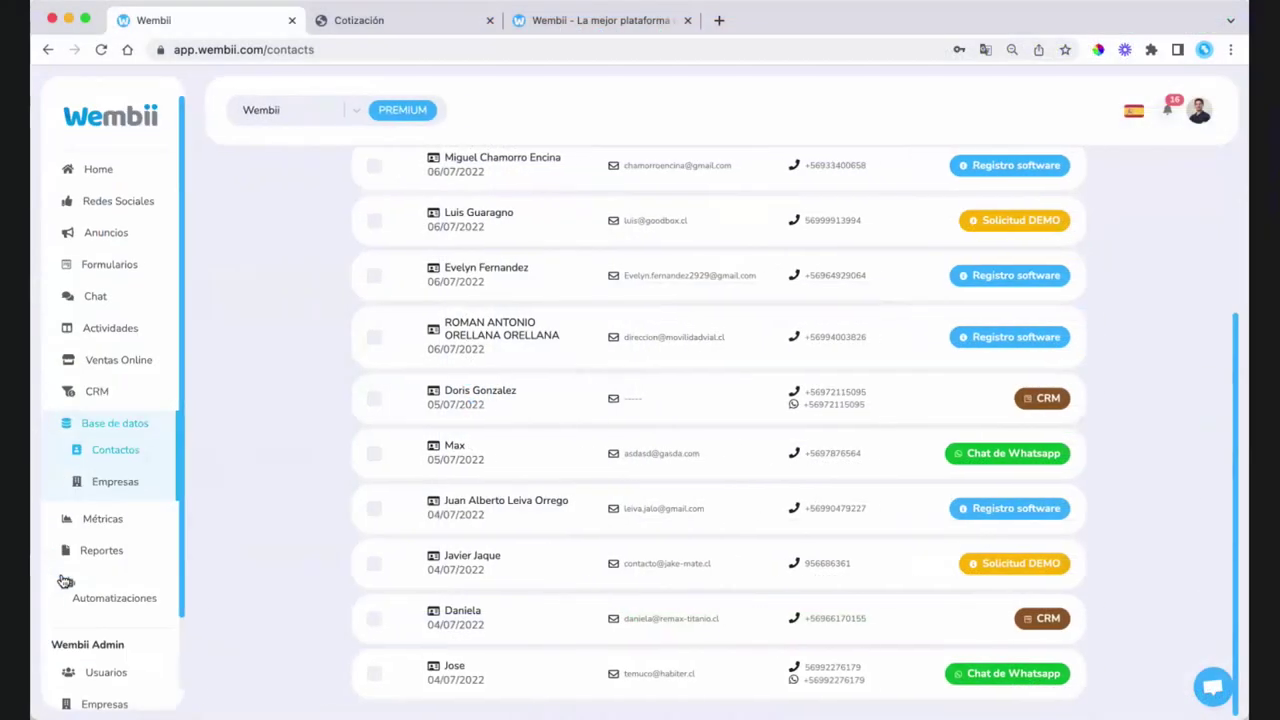
Step: Review the Facebook metrics, including activities, reactions, popularity by city and country, and followers' age and gender
left_click(454, 480)
left_click(115, 565)
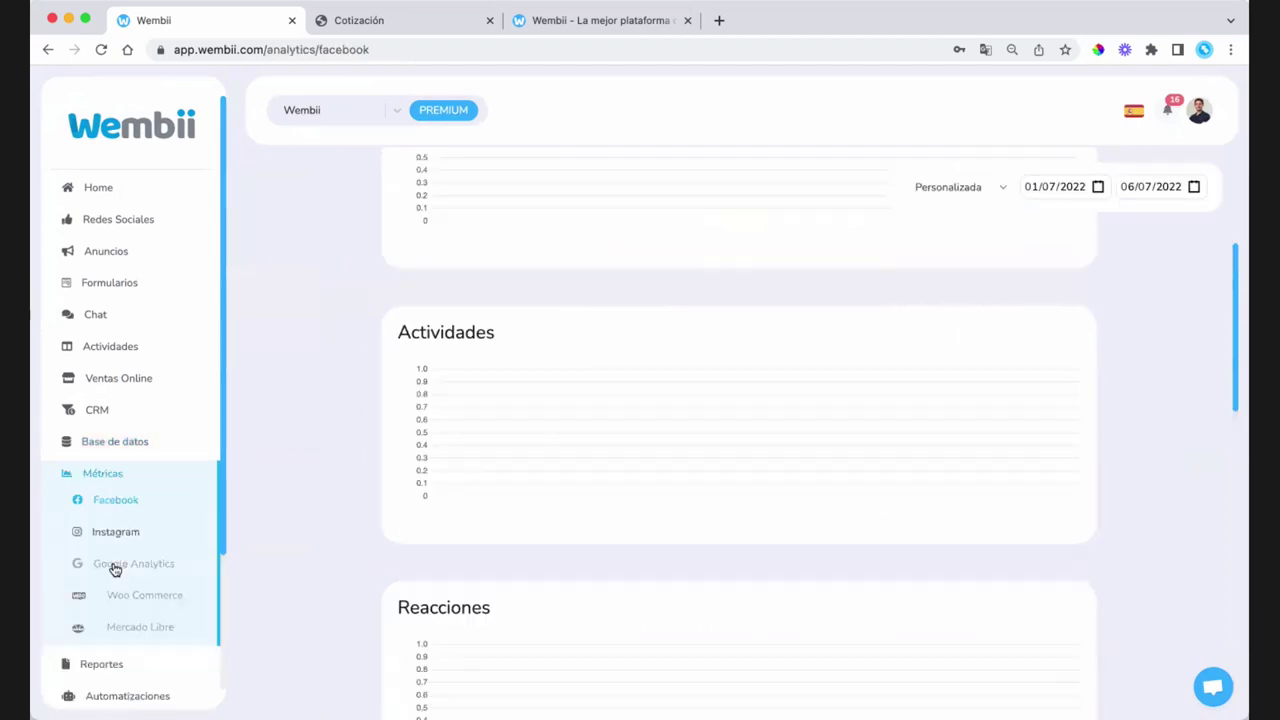
scroll(717, 409, "up", 3)
scroll(717, 409, "down", 10)
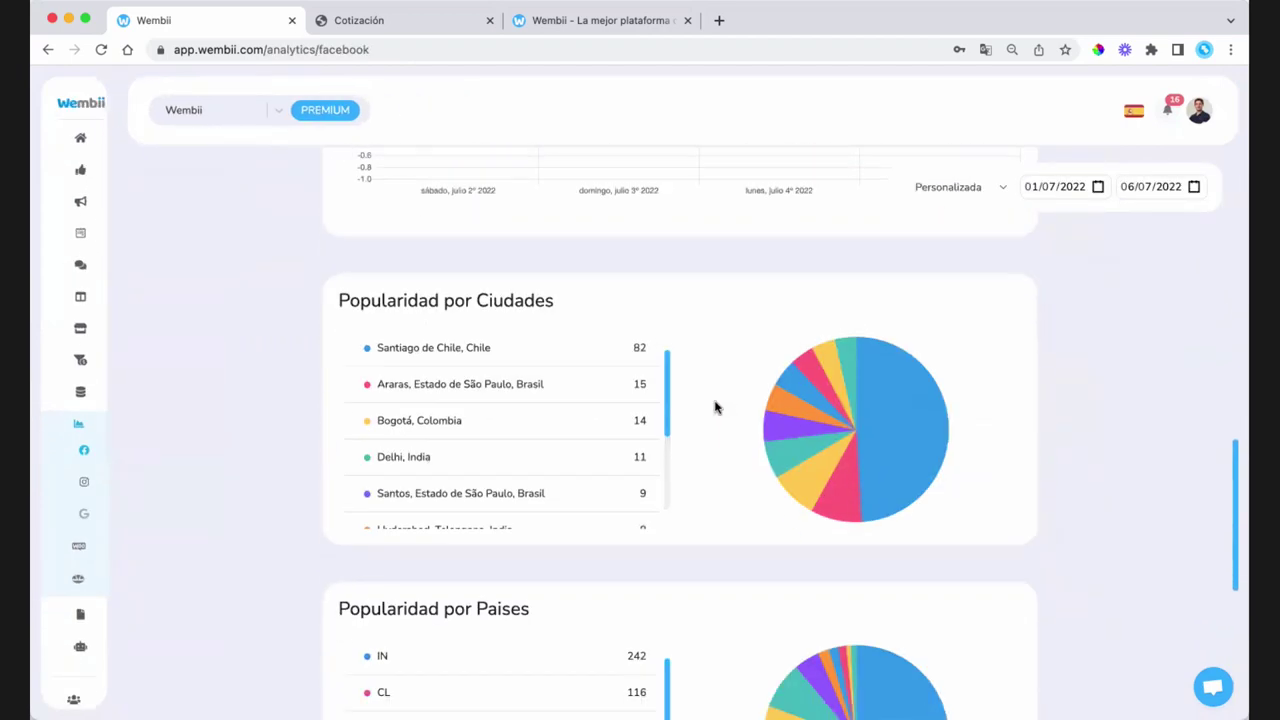
scroll(714, 407, "down", 5)
mouse_move(122, 515)
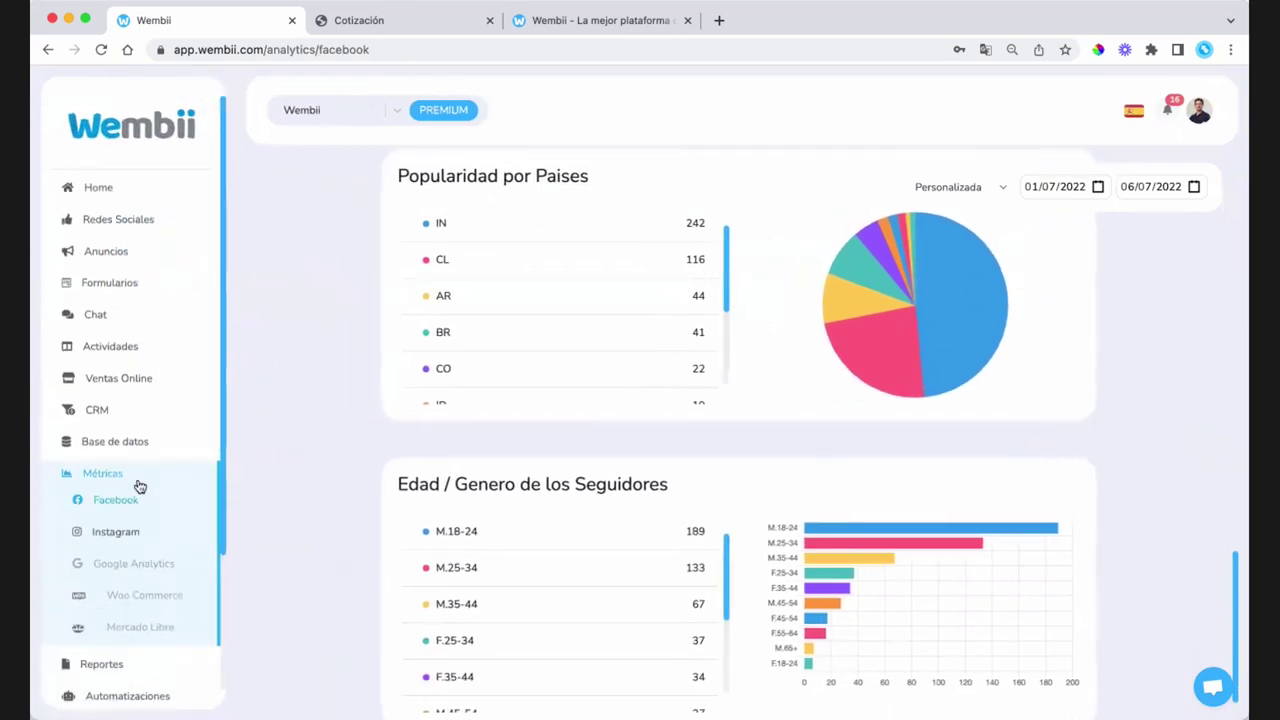
left_click(116, 478)
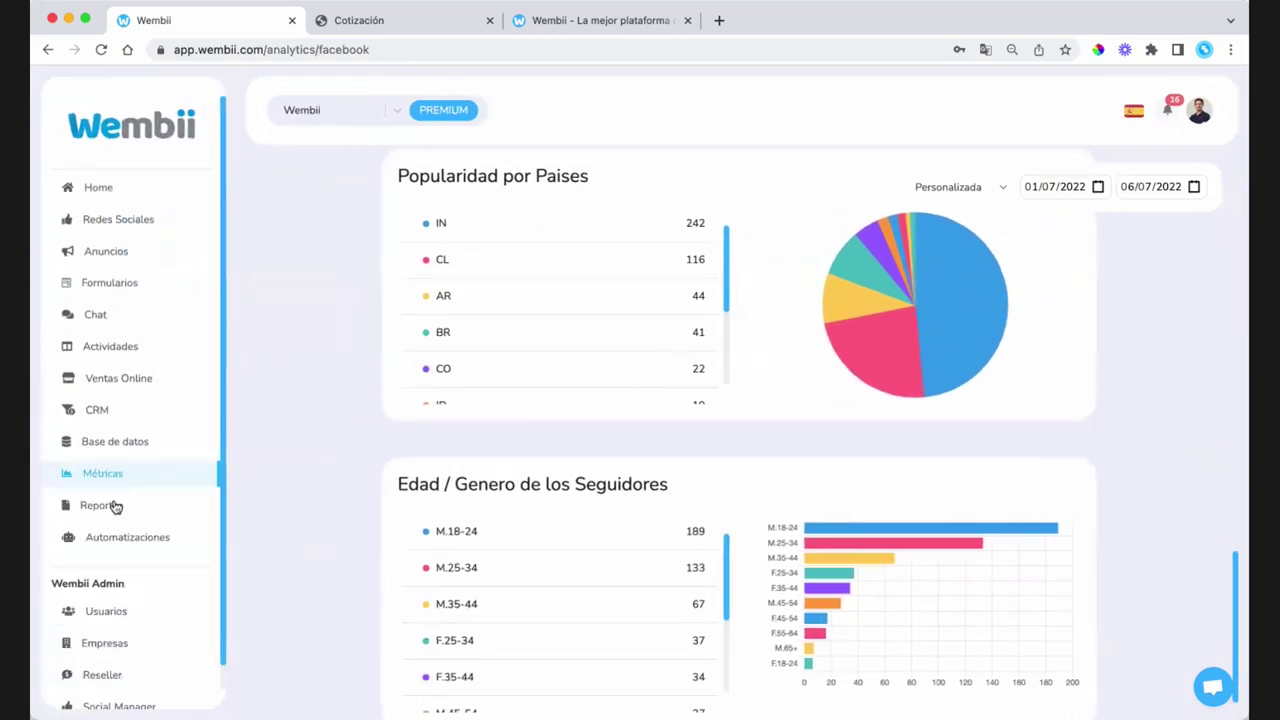
Step: Look at the social media report options, and open the "Oportunidad Whatsapp" automation from the list of automations
left_click(114, 506)
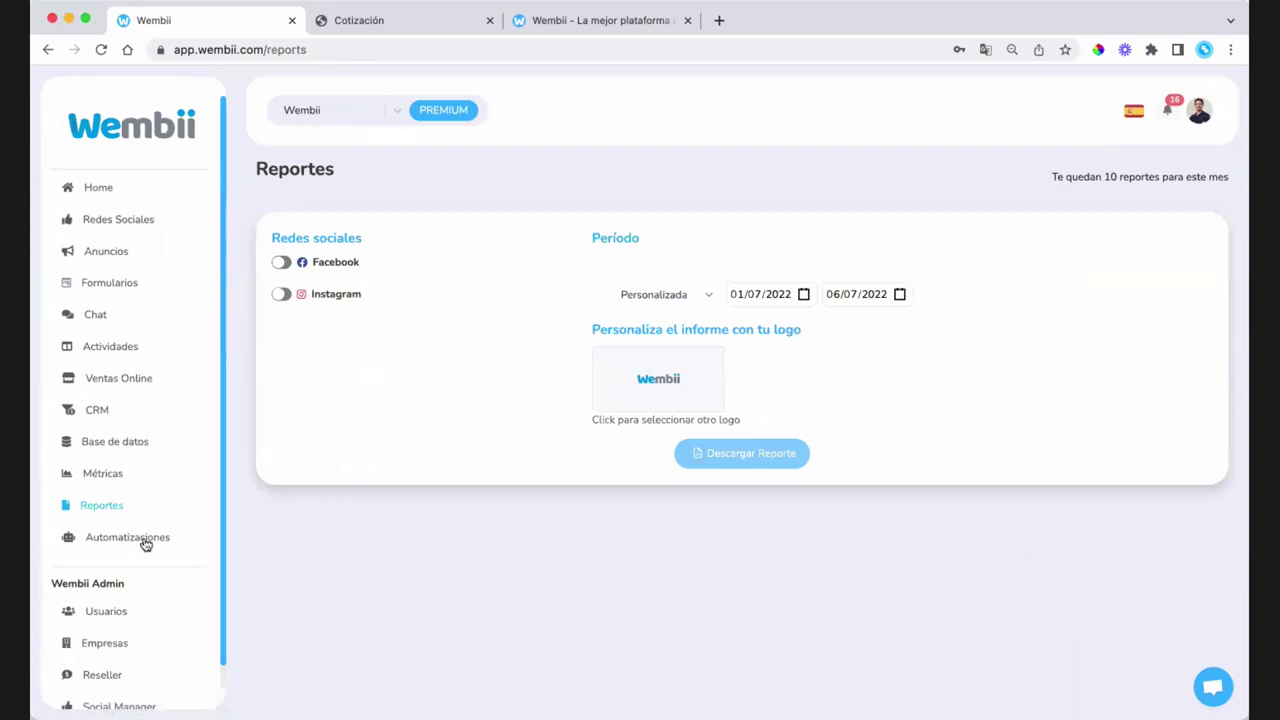
left_click(128, 538)
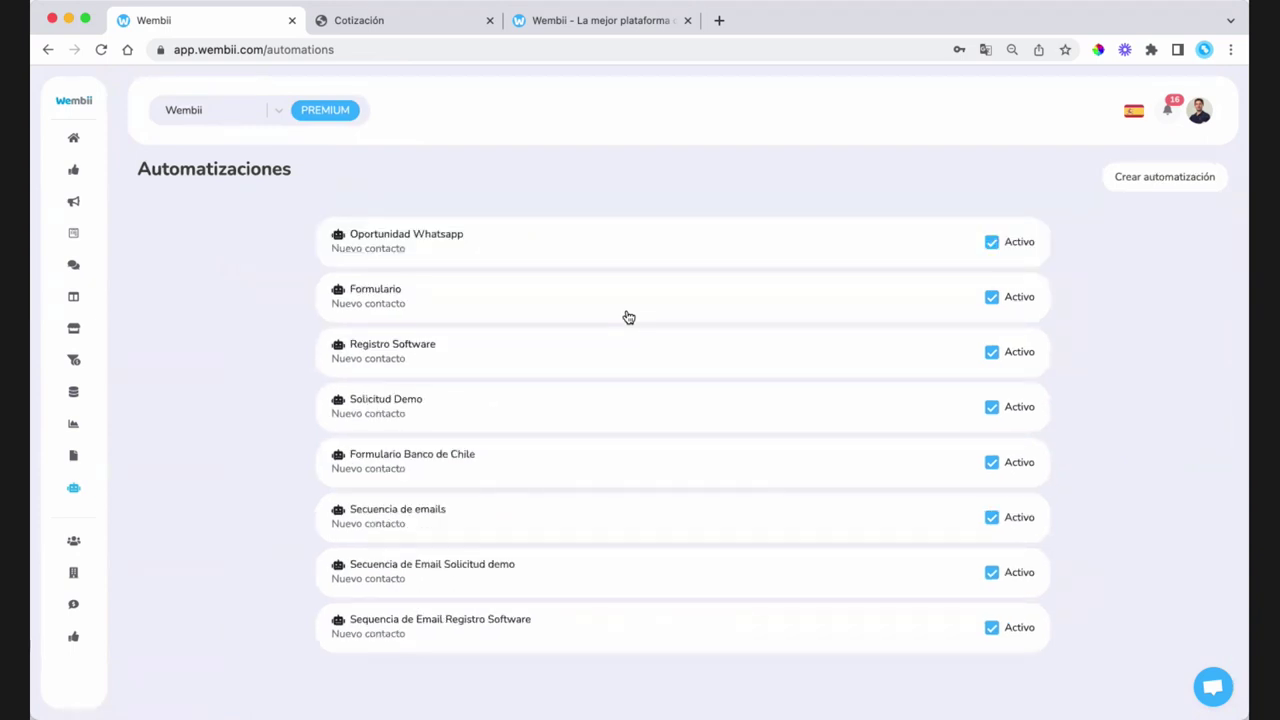
left_click(514, 244)
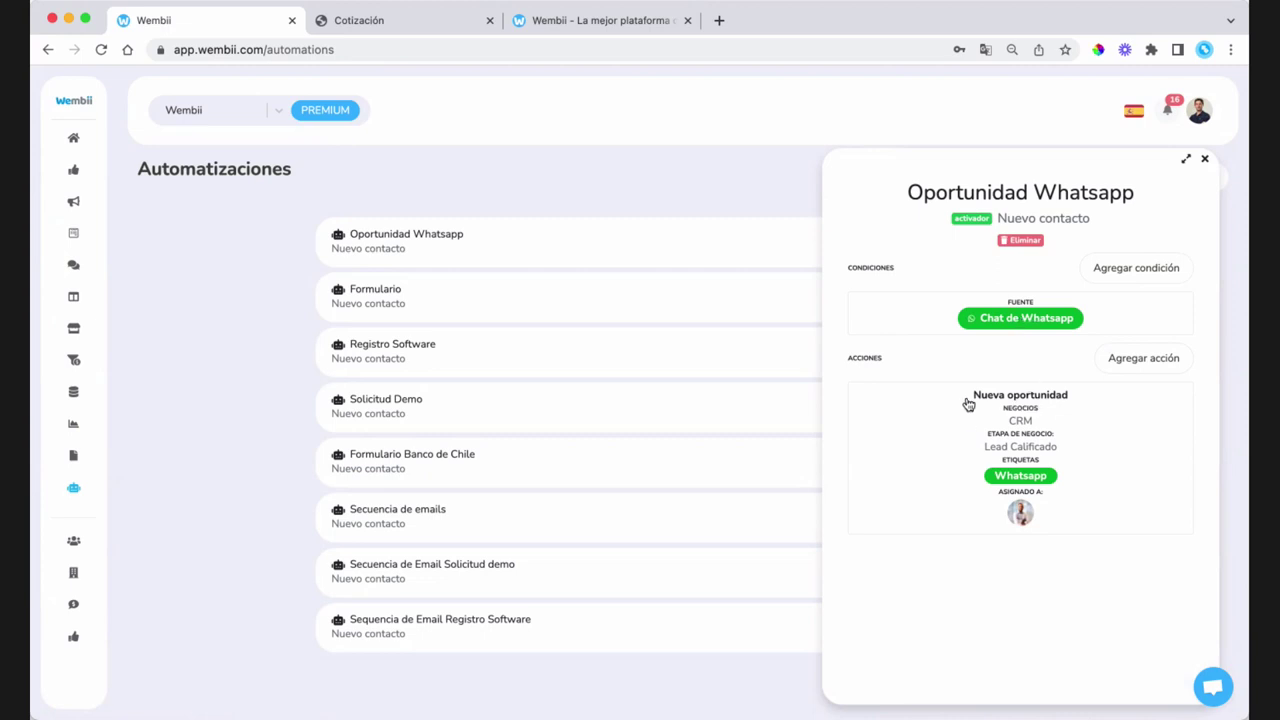
Step: Inspect the "Nueva oportunidad" action and its available business stages, and close the automation without modifying it
left_click_drag(968, 397, 1120, 400)
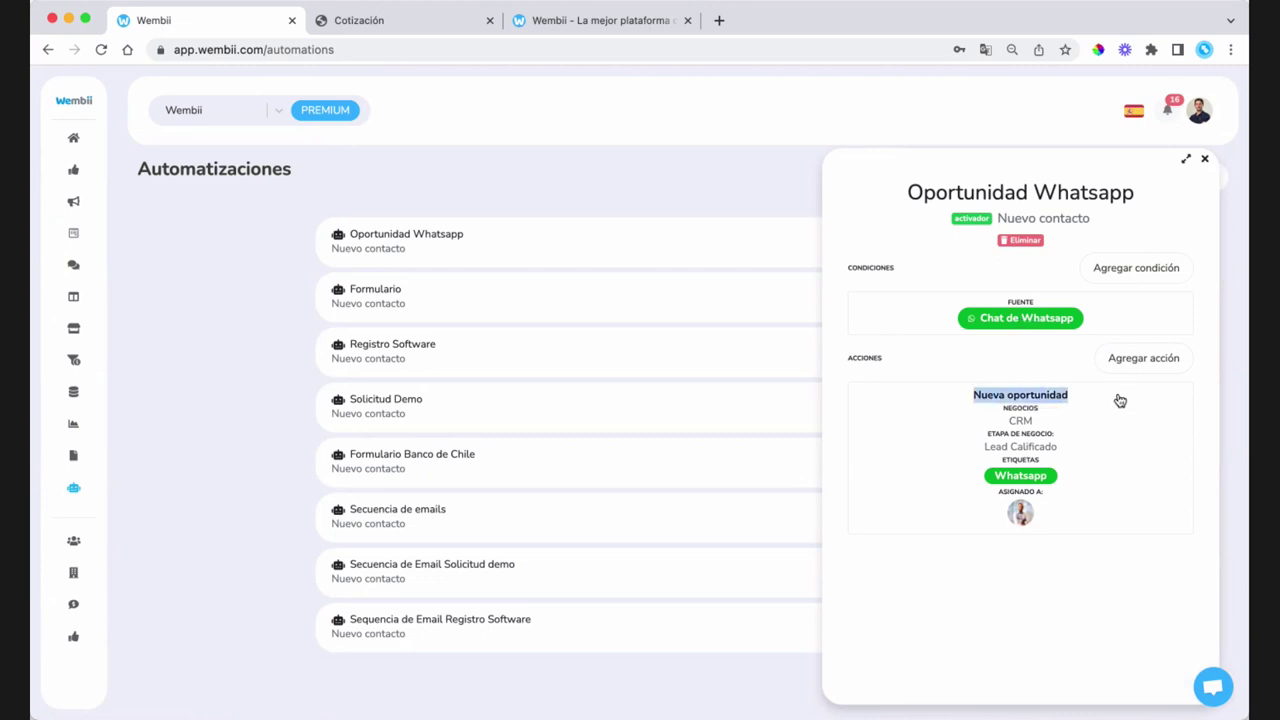
left_click(1120, 400)
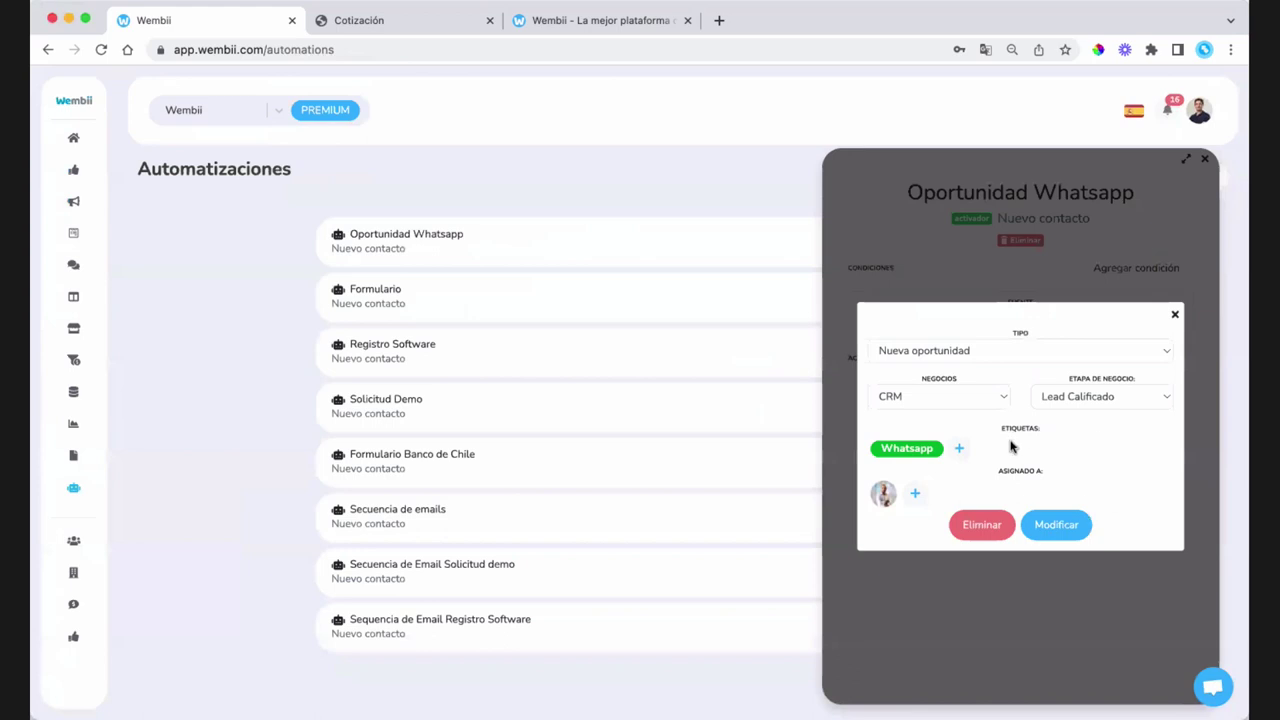
left_click(1087, 399)
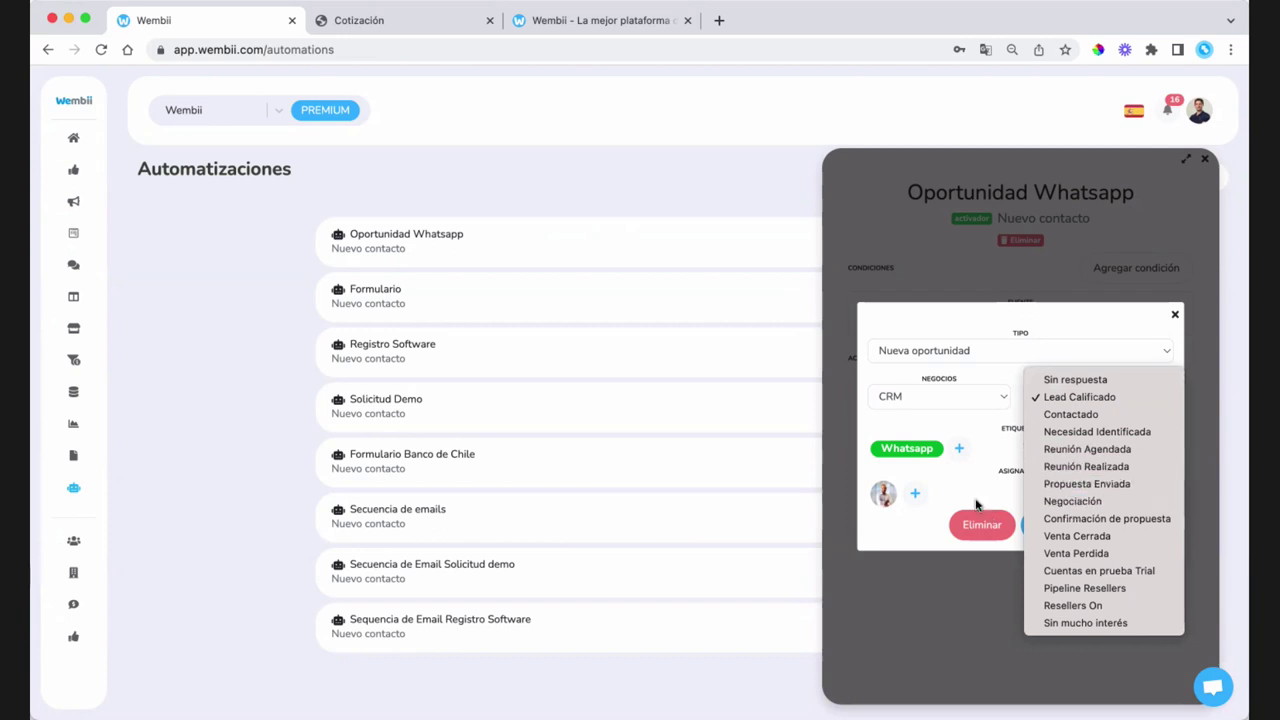
left_click(928, 440)
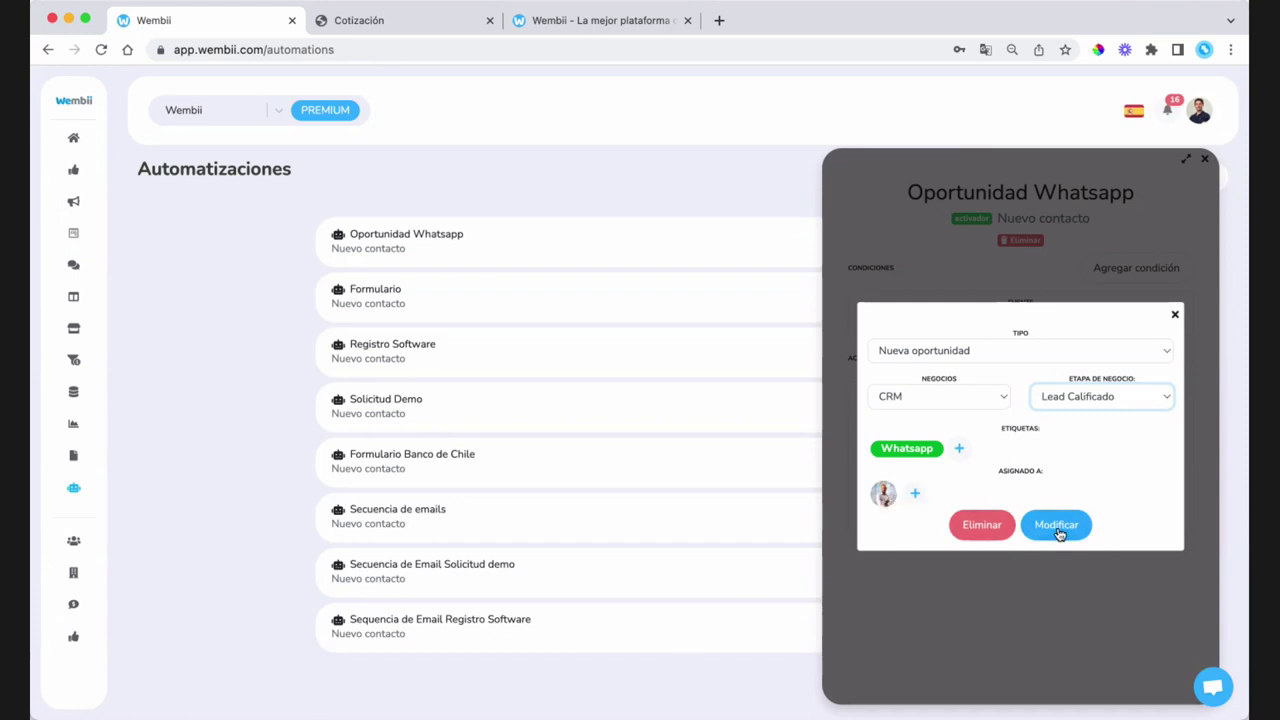
left_click(1175, 314)
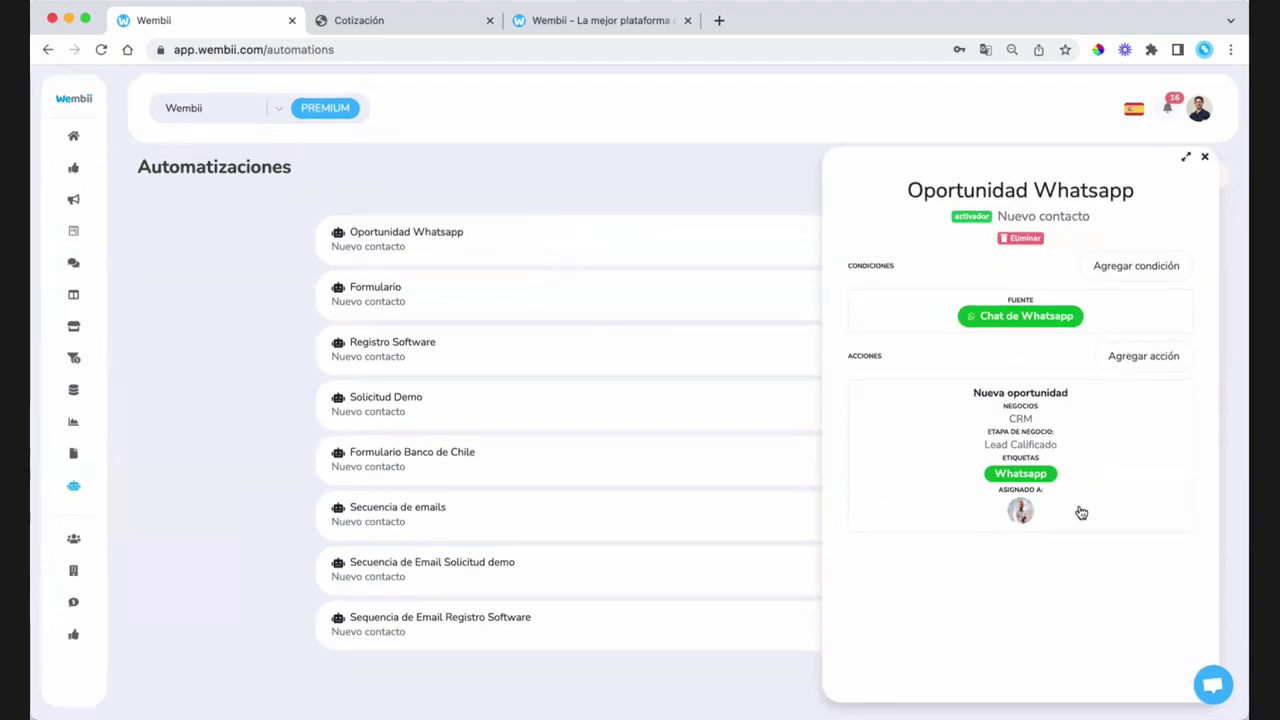
left_click(715, 218)
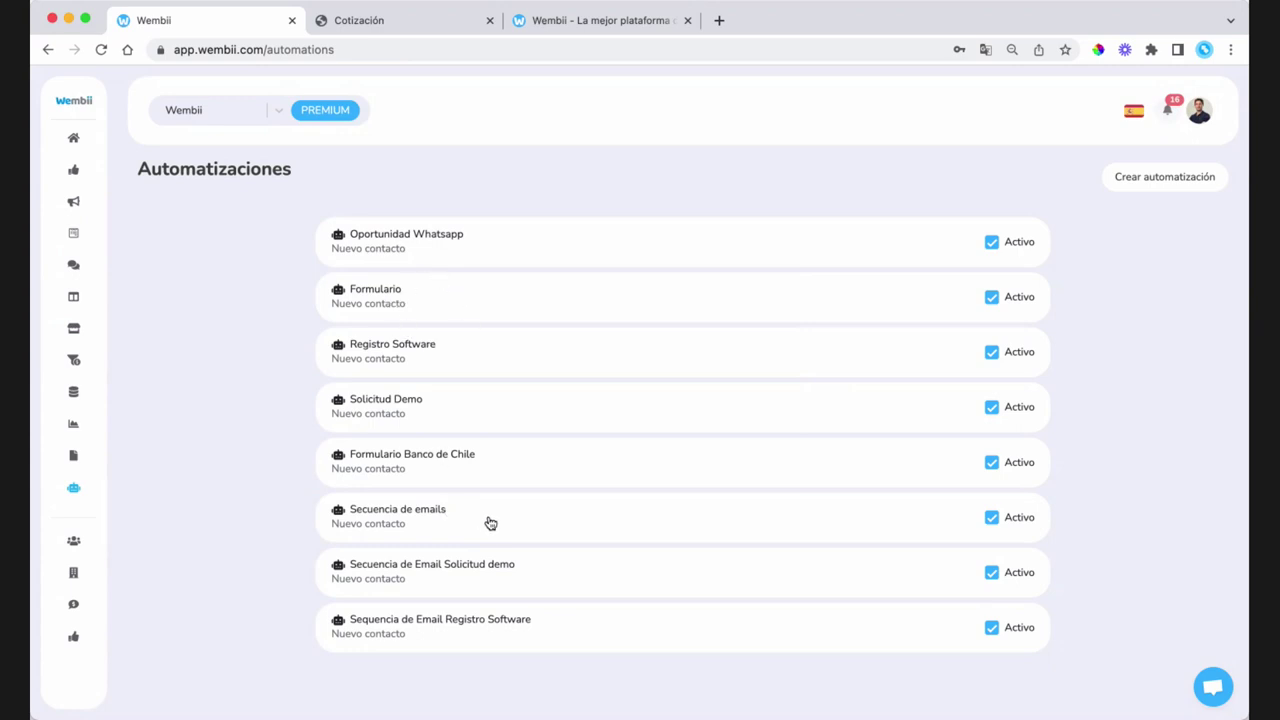
Step: Read through the automated emails in the "Secuencia de Email Solicitud demo" automation and close it
left_click(522, 565)
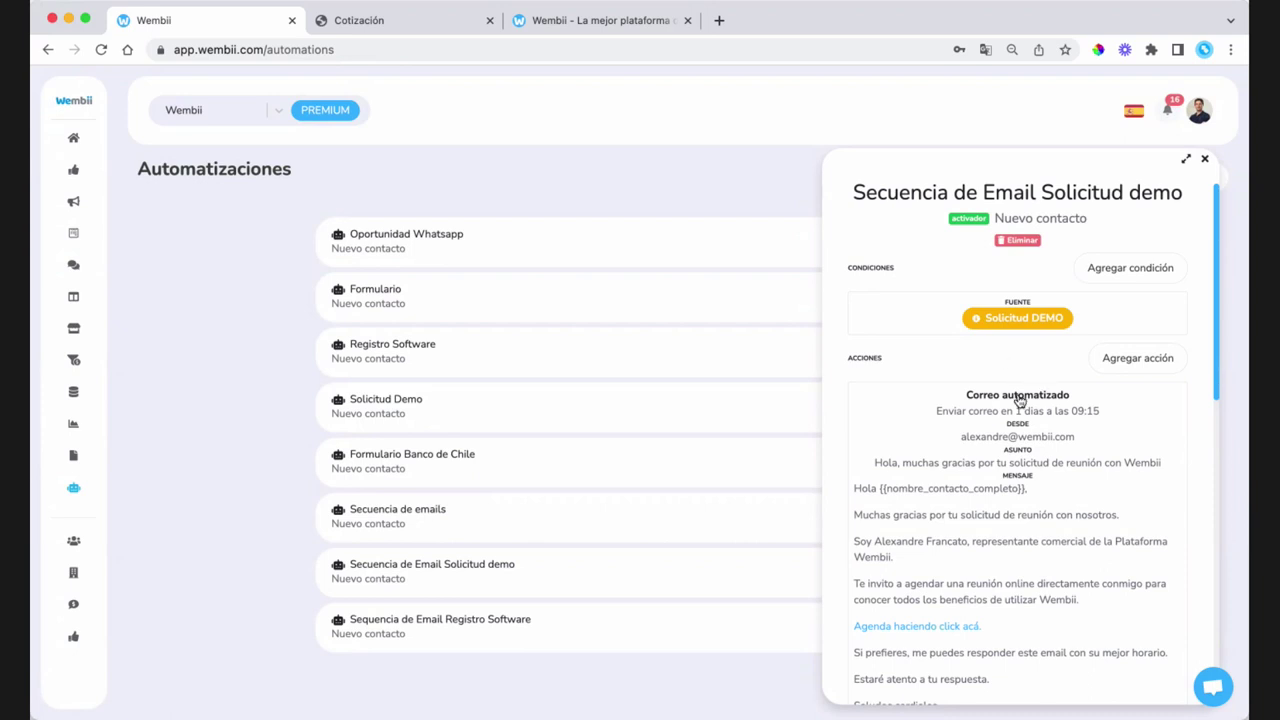
scroll(1018, 400, "down", 10)
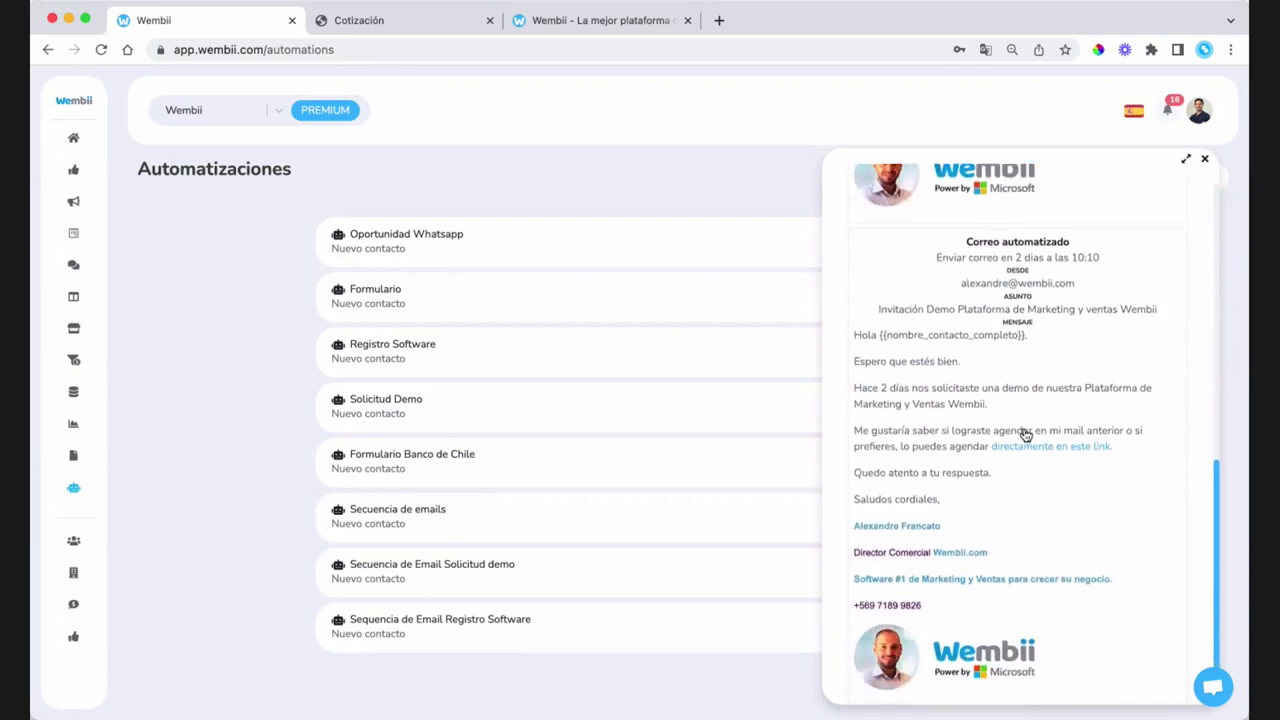
scroll(1023, 434, "up", 10)
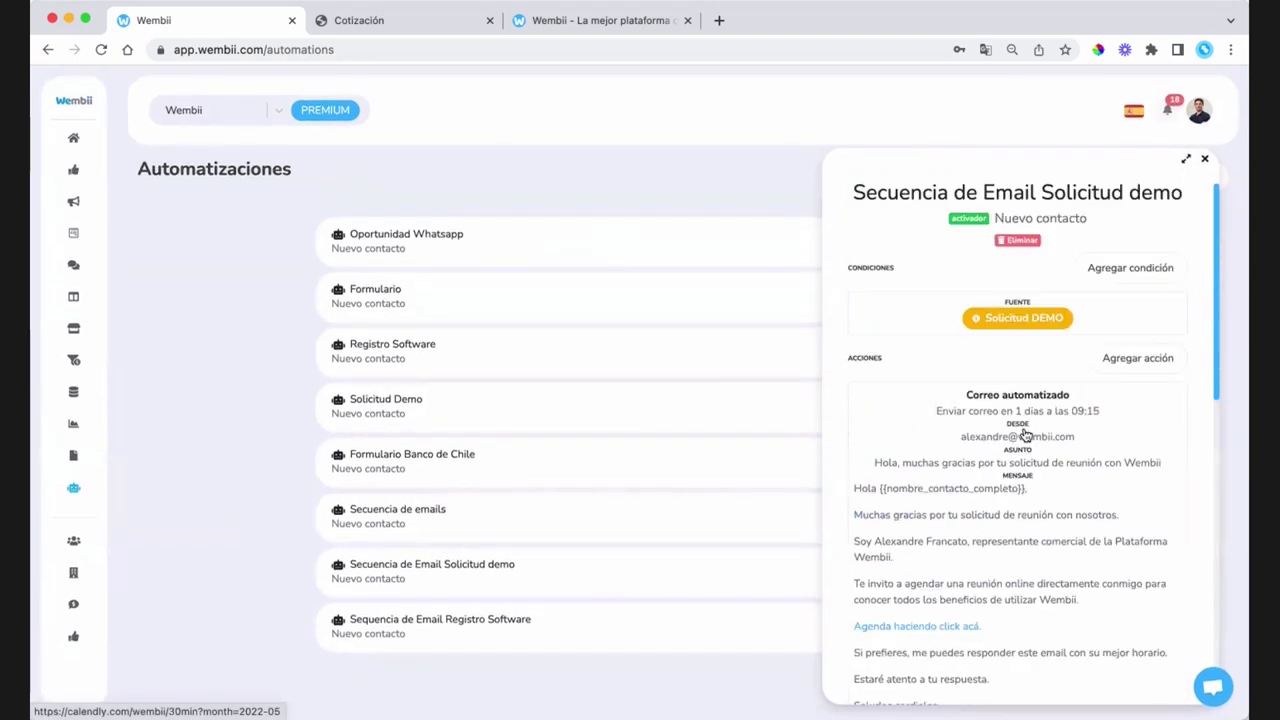
left_click(1205, 159)
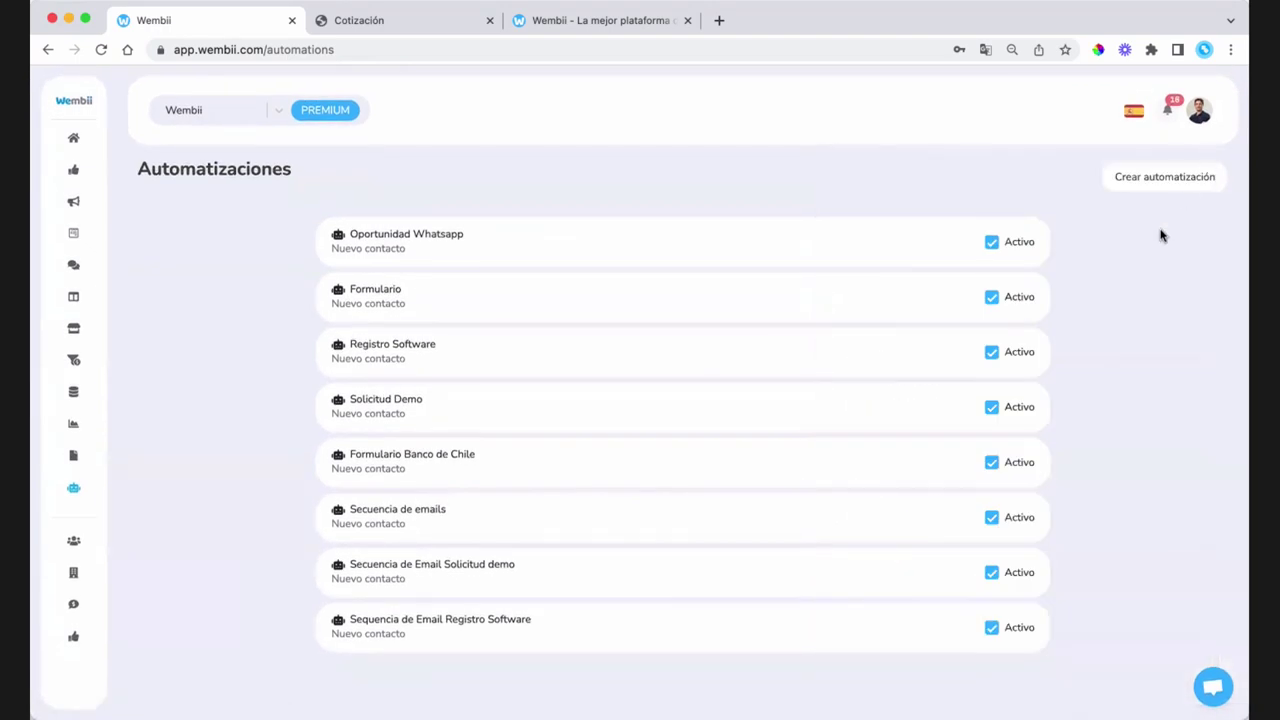